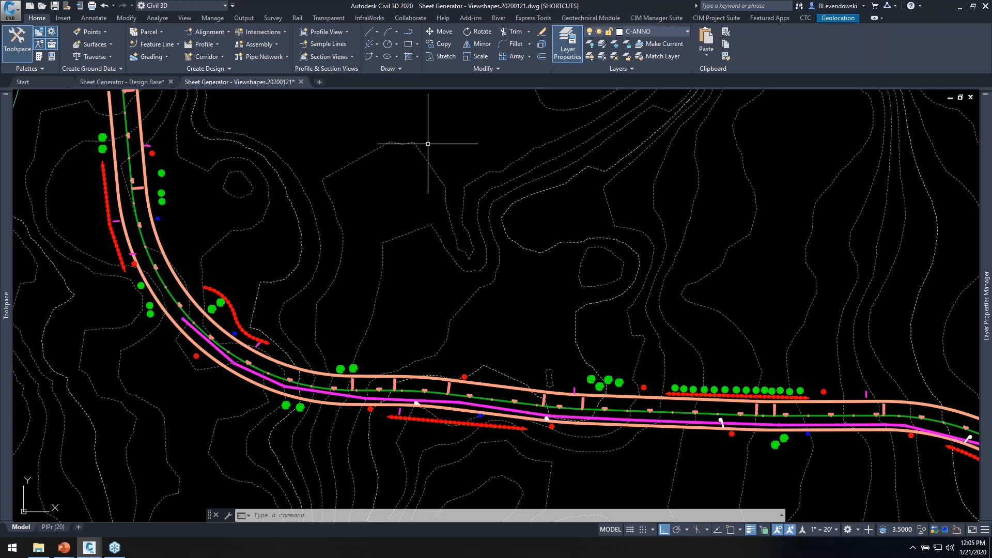
# - Examine the road alignment, pipes and surrounding features in the Sheet Generator - Design Base drawing
pyautogui.moveTo(339, 116); pyautogui.dragTo(353, 119, button='middle')
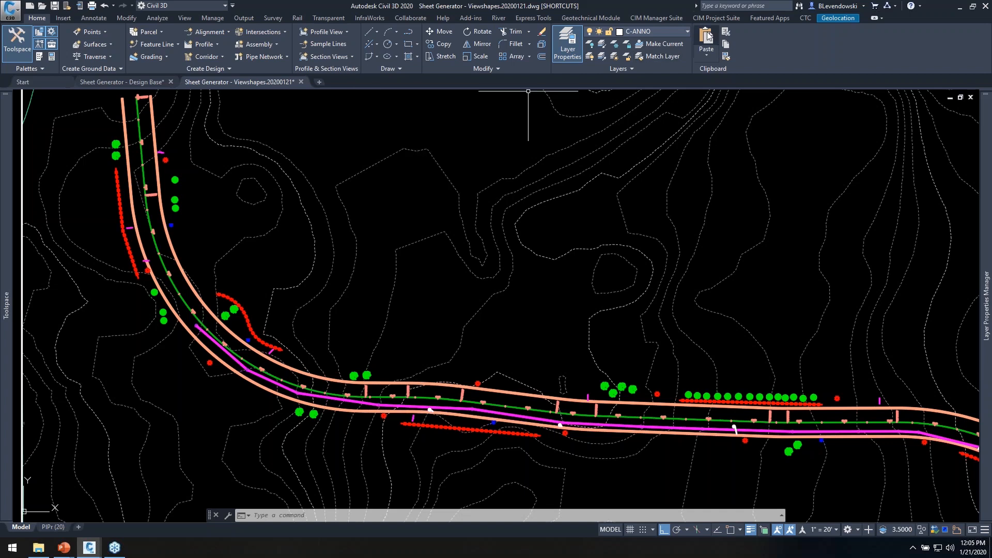
pyautogui.click(715, 18)
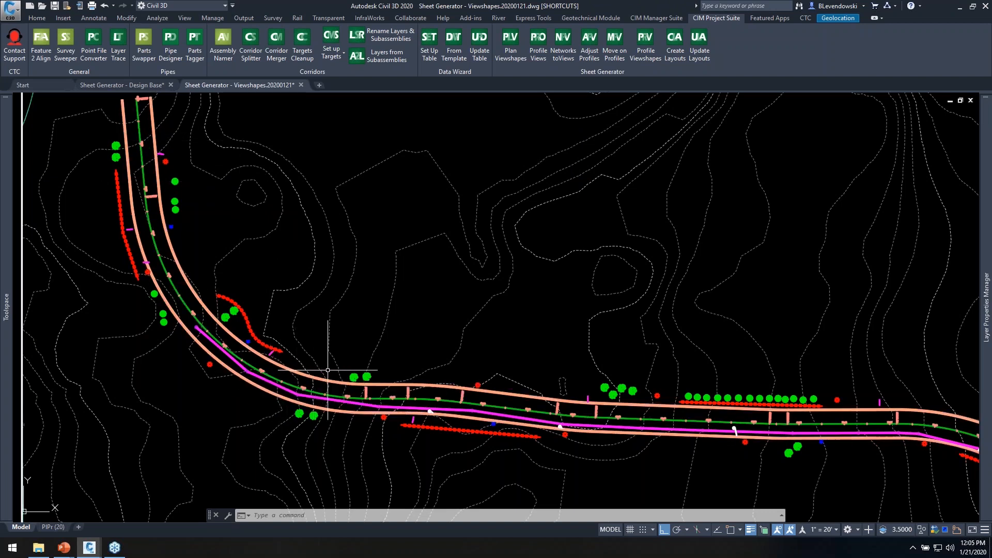
pyautogui.click(118, 84)
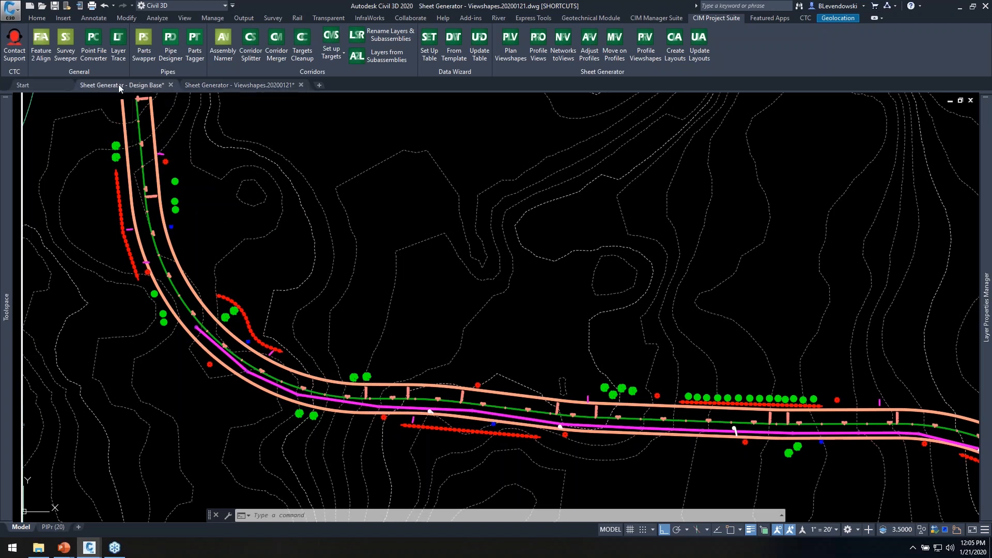
pyautogui.scroll(1, 181, 245)
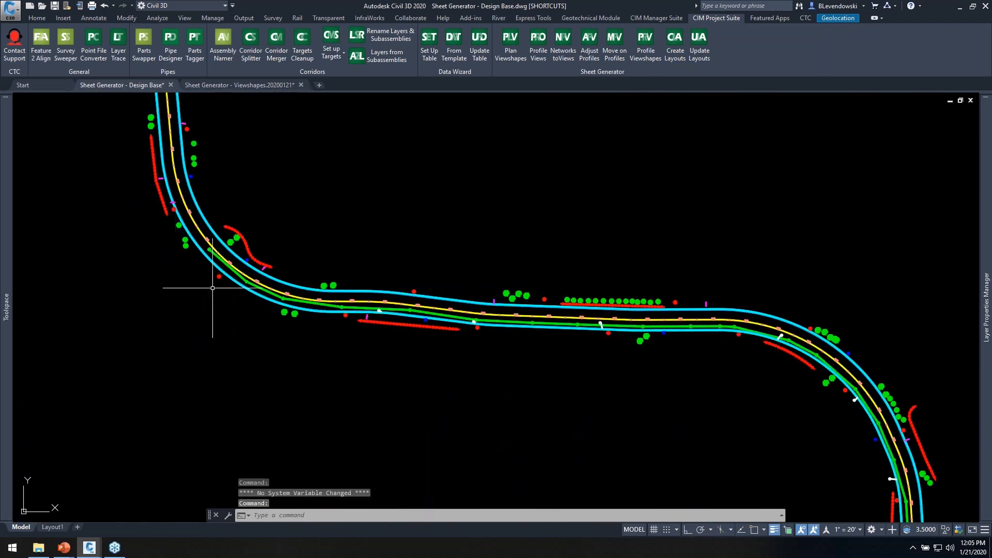
pyautogui.moveTo(277, 211); pyautogui.dragTo(263, 250, button='middle')
pyautogui.scroll(4, 221, 338)
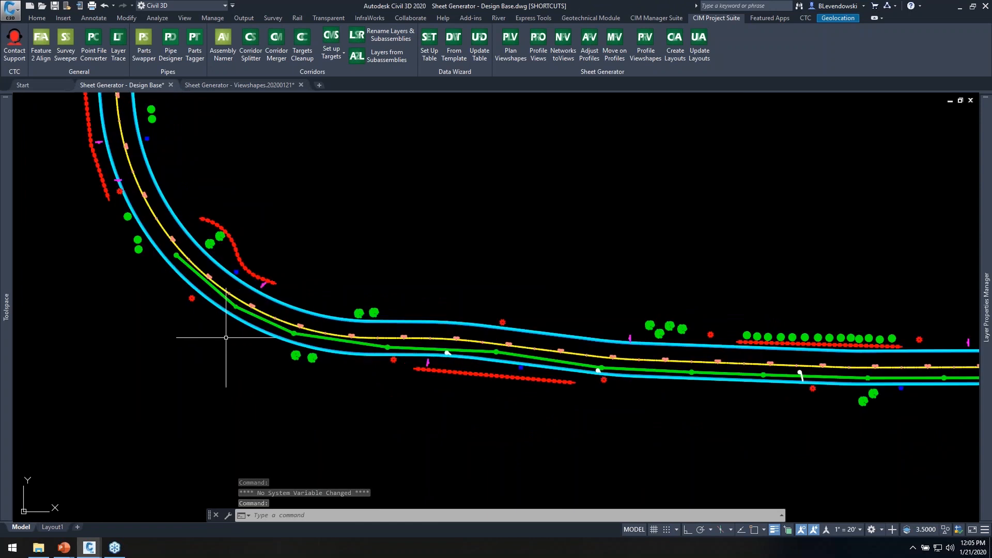
pyautogui.moveTo(323, 223); pyautogui.dragTo(400, 276, button='middle')
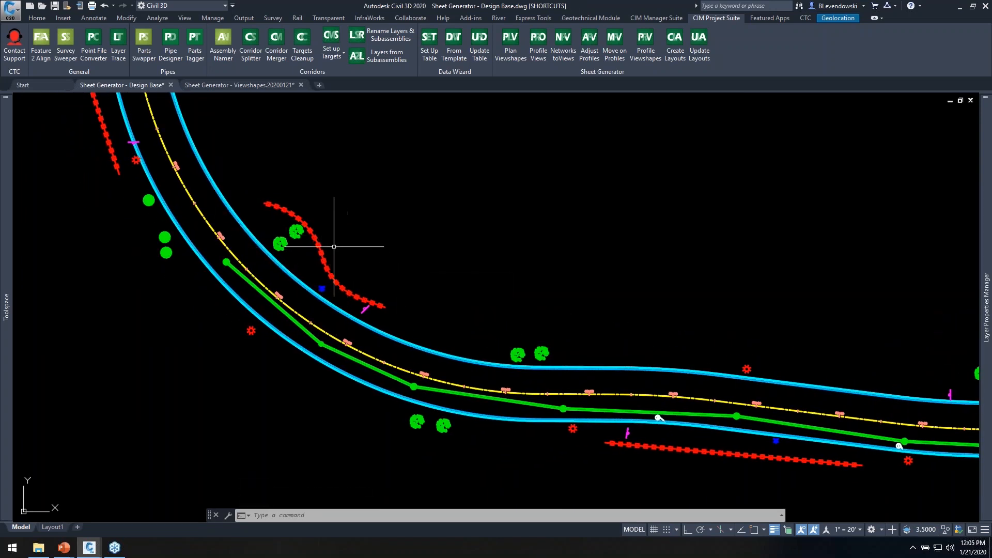
pyautogui.moveTo(594, 294)
pyautogui.mouseDown(button='middle')
pyautogui.moveTo(418, 224)
pyautogui.moveTo(374, 195)
pyautogui.mouseUp(button='middle')
pyautogui.scroll(3, 523, 311)
pyautogui.scroll(-2, 523, 312)
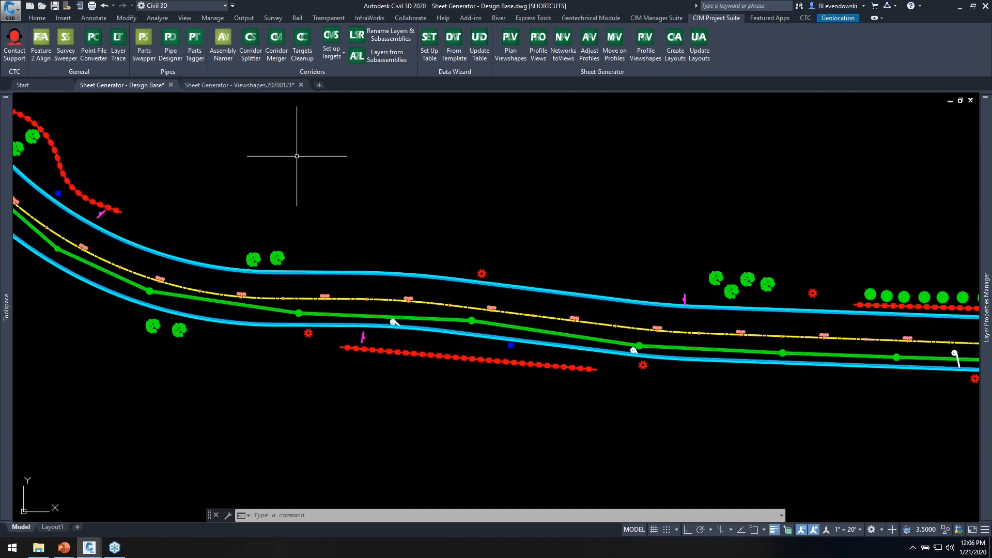
# - Return to the Sheet Generator - Viewshapes.20200121 drawing and examine the road alignment over the contours
pyautogui.click(223, 85)
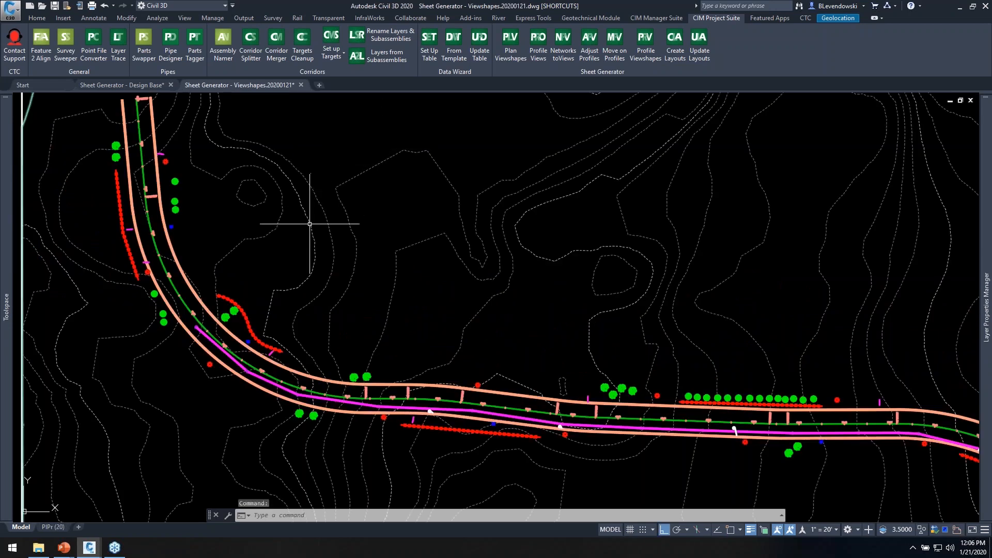
pyautogui.moveTo(309, 224)
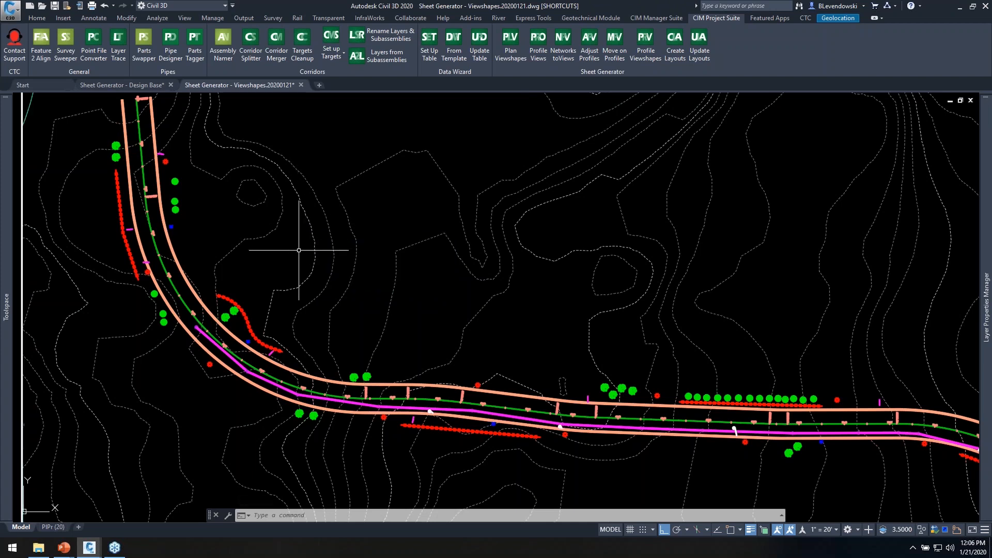
pyautogui.moveTo(339, 303)
pyautogui.mouseDown(button='middle')
pyautogui.moveTo(377, 277)
pyautogui.moveTo(352, 291)
pyautogui.moveTo(348, 310)
pyautogui.mouseUp(button='middle')
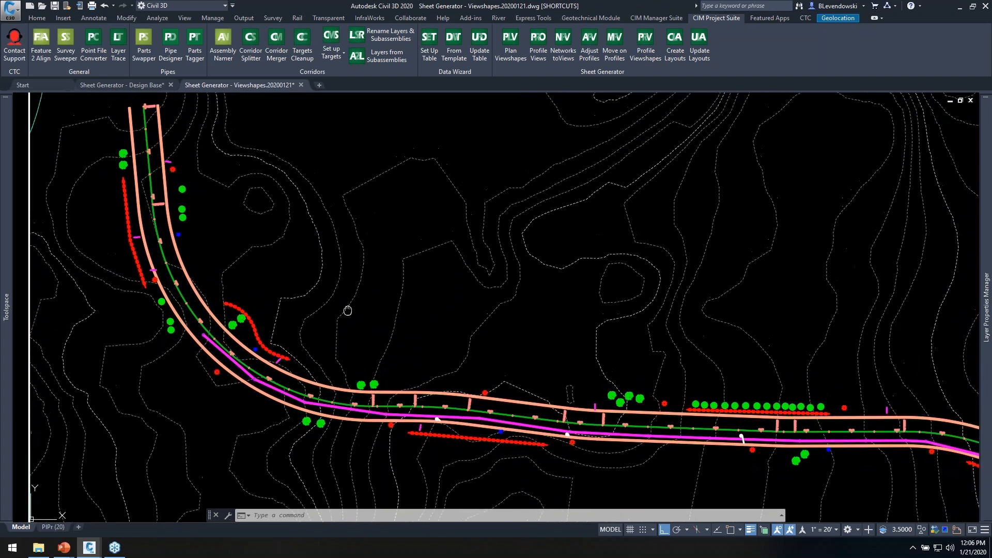
pyautogui.moveTo(201, 295)
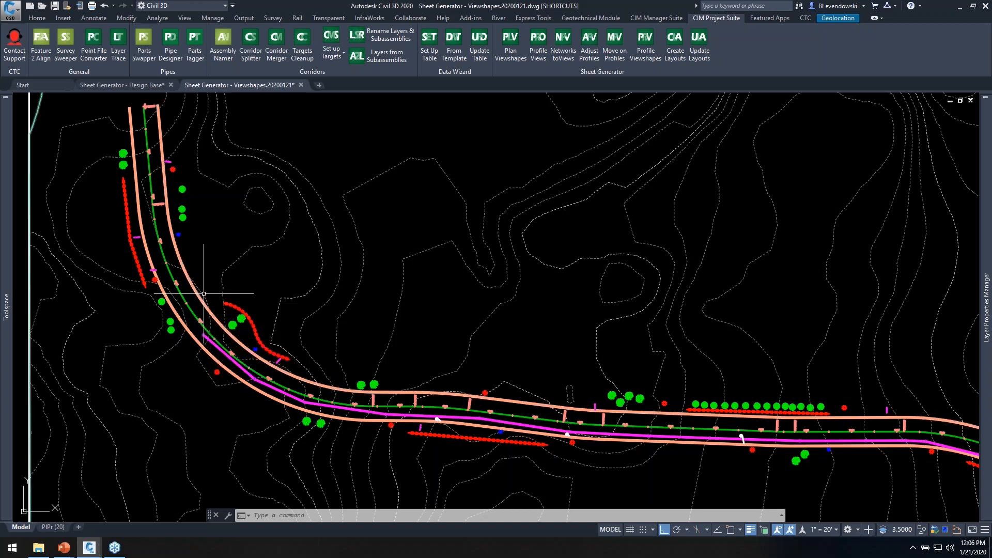
pyautogui.moveTo(327, 296); pyautogui.dragTo(314, 295, button='middle')
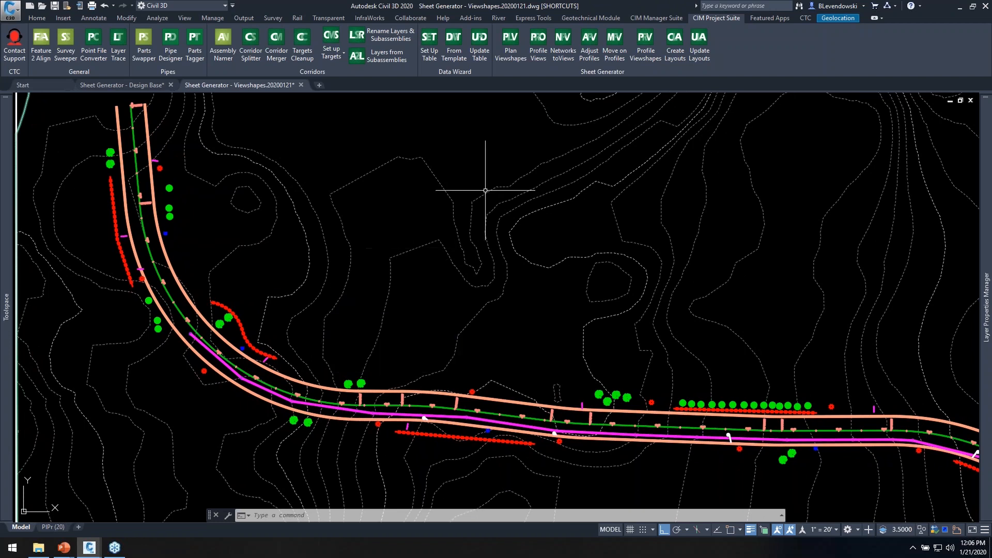
# - Start creating plan viewshapes for the Timber Path alignment and set the start station to 50+50.00
pyautogui.click(509, 45)
pyautogui.moveTo(415, 101); pyautogui.dragTo(496, 71)
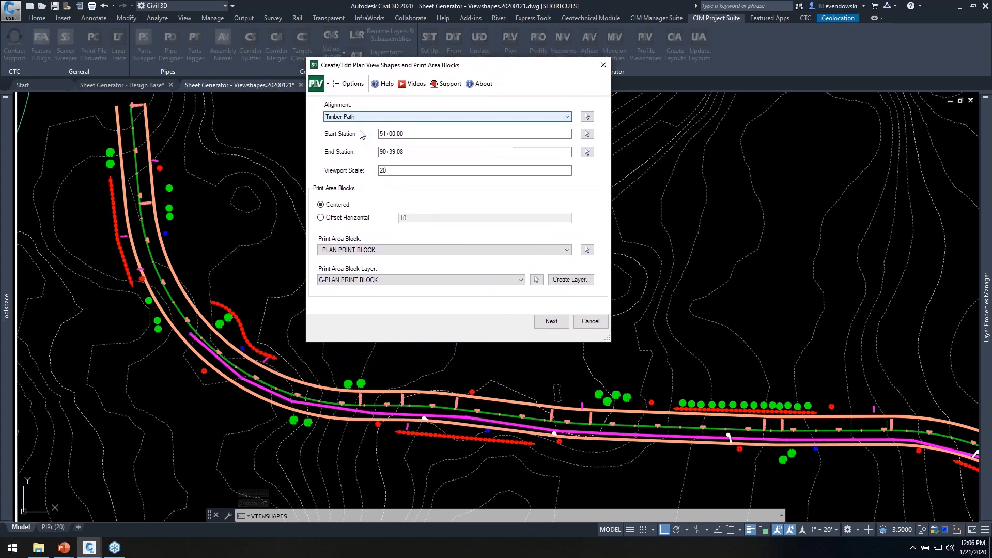
pyautogui.click(587, 134)
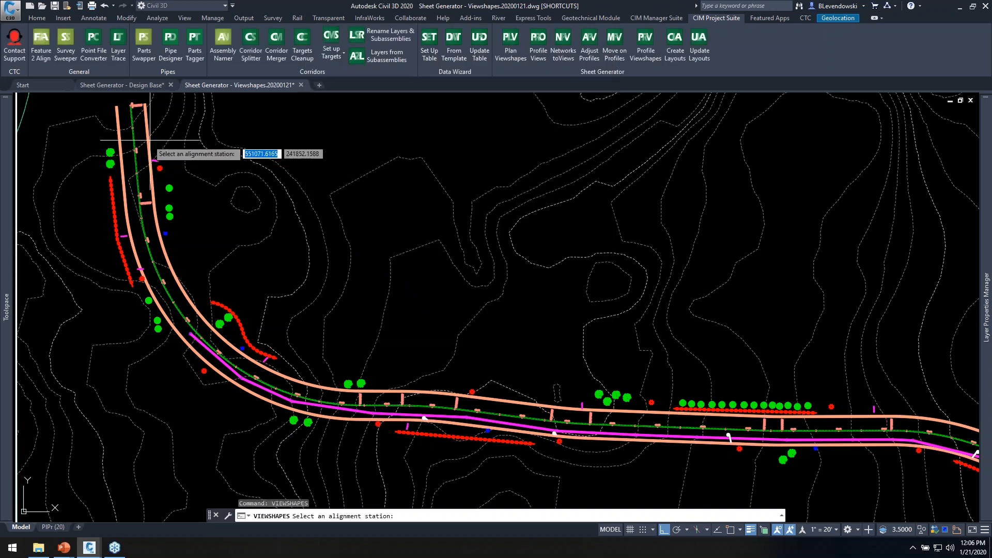
pyautogui.scroll(8, 265, 212)
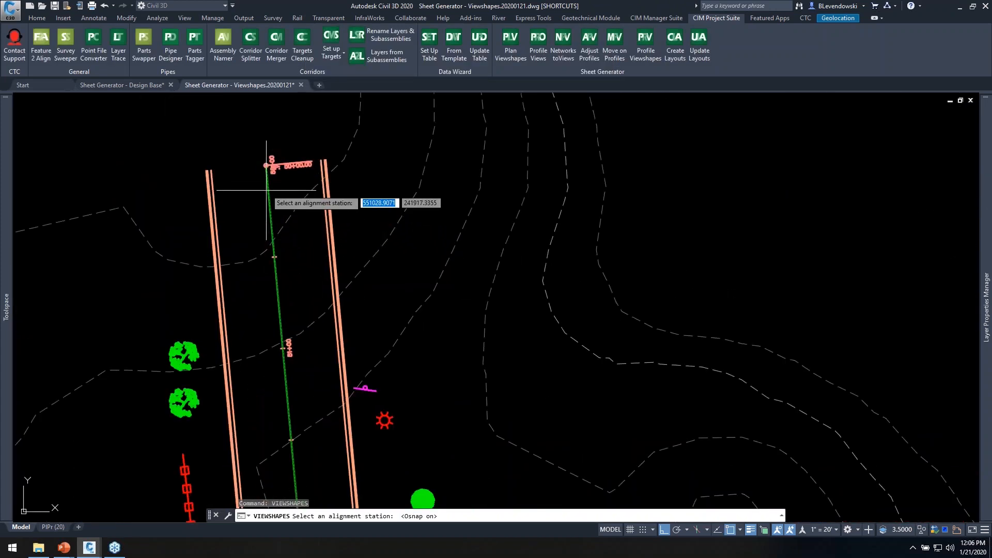
pyautogui.click(269, 165)
pyautogui.doubleClick(417, 135)
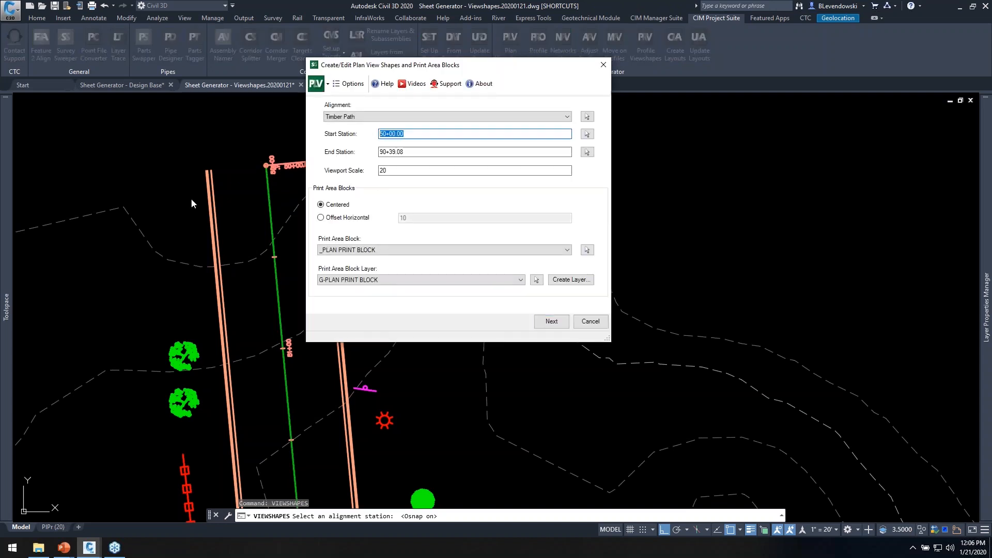
pyautogui.write('5050')
pyautogui.press('Tab')
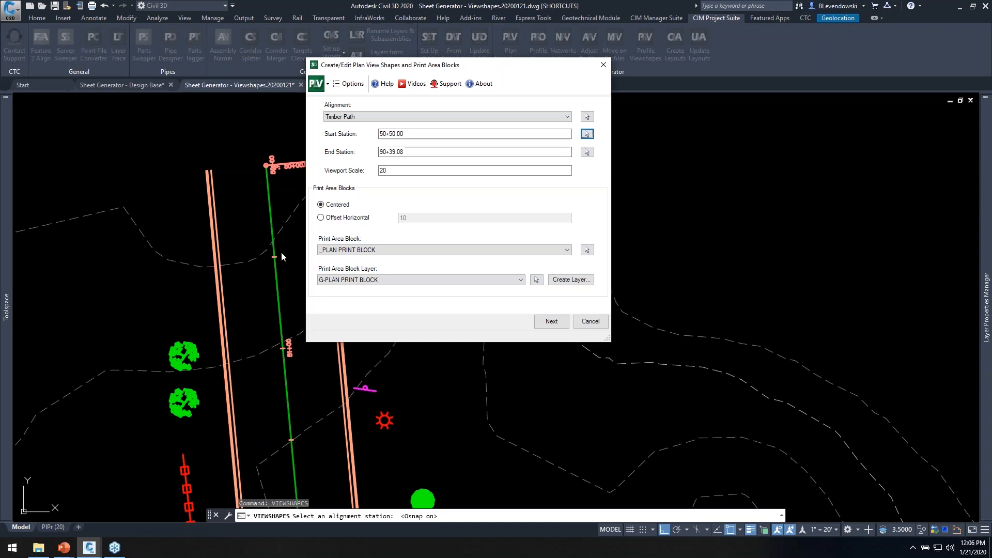
# - Pick the alignment's end point as end station 89+79.90, keep viewport scale 20, and continue to the match line settings
pyautogui.click(587, 152)
pyautogui.scroll(-6, 277, 186)
pyautogui.moveTo(739, 412)
pyautogui.mouseDown(button='middle')
pyautogui.moveTo(613, 253)
pyautogui.moveTo(521, 168)
pyautogui.mouseUp(button='middle')
pyautogui.moveTo(764, 391); pyautogui.dragTo(544, 290, button='middle')
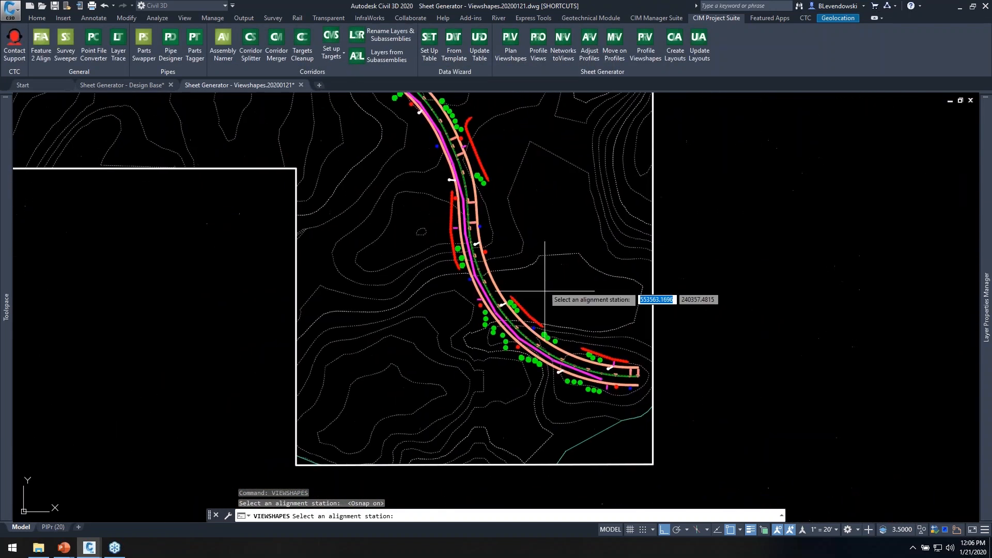
pyautogui.scroll(7, 625, 395)
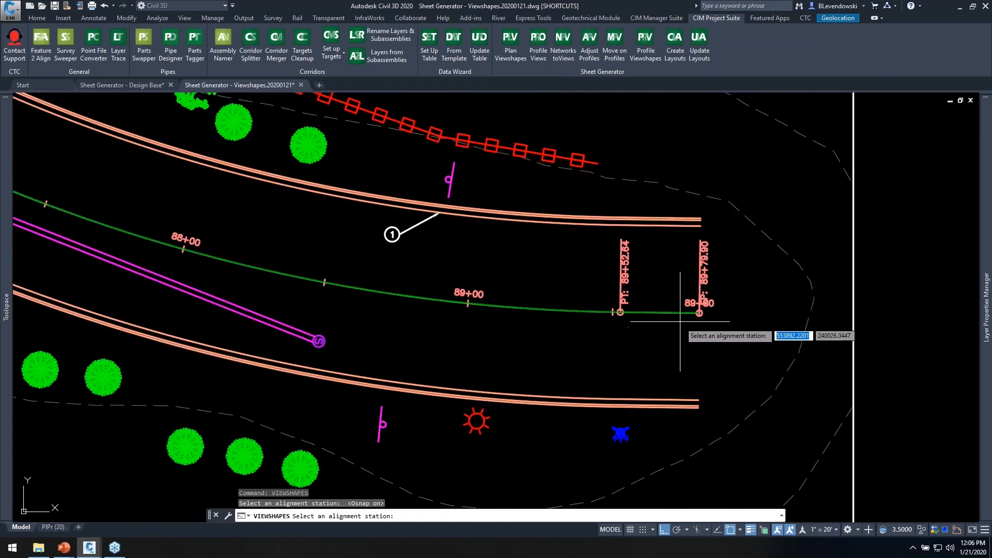
pyautogui.click(699, 312)
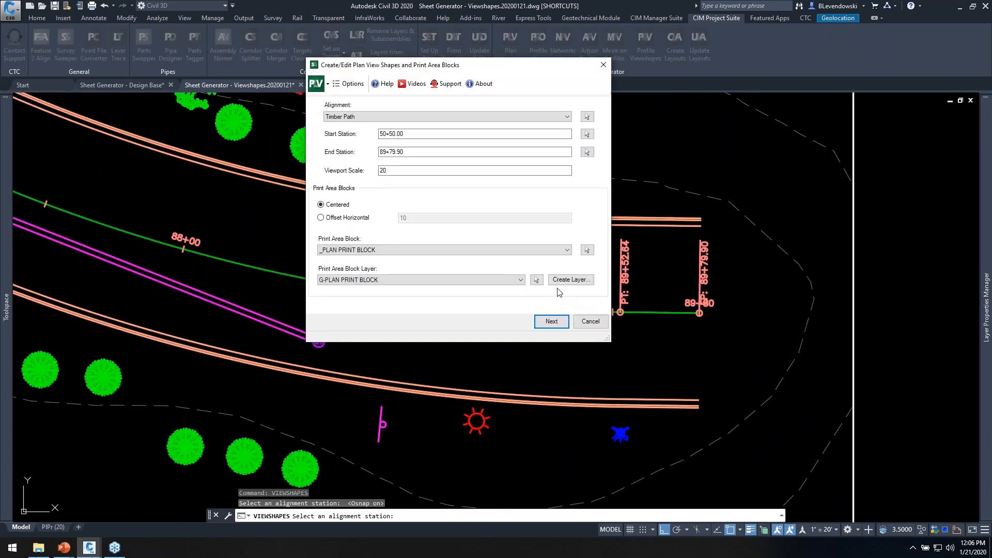
pyautogui.doubleClick(412, 174)
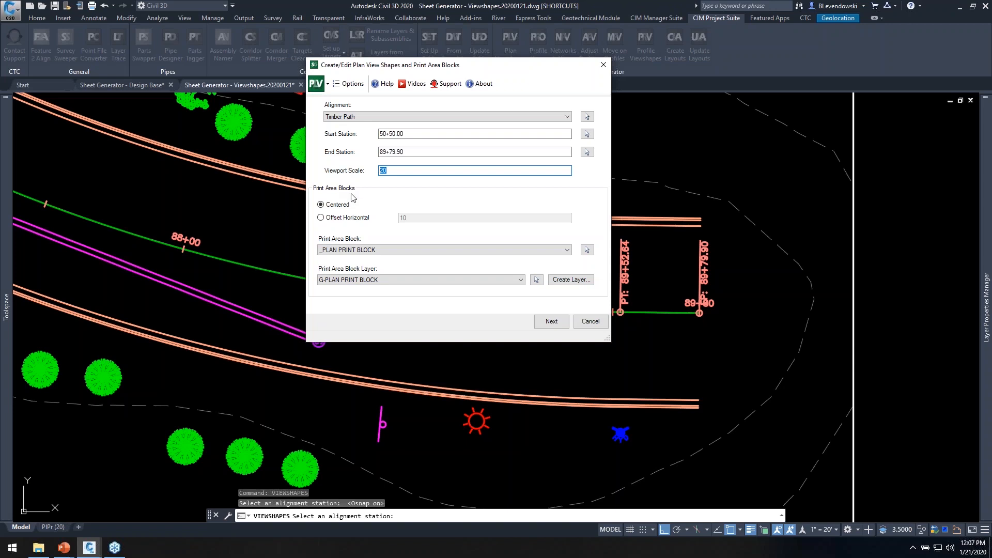
pyautogui.click(551, 321)
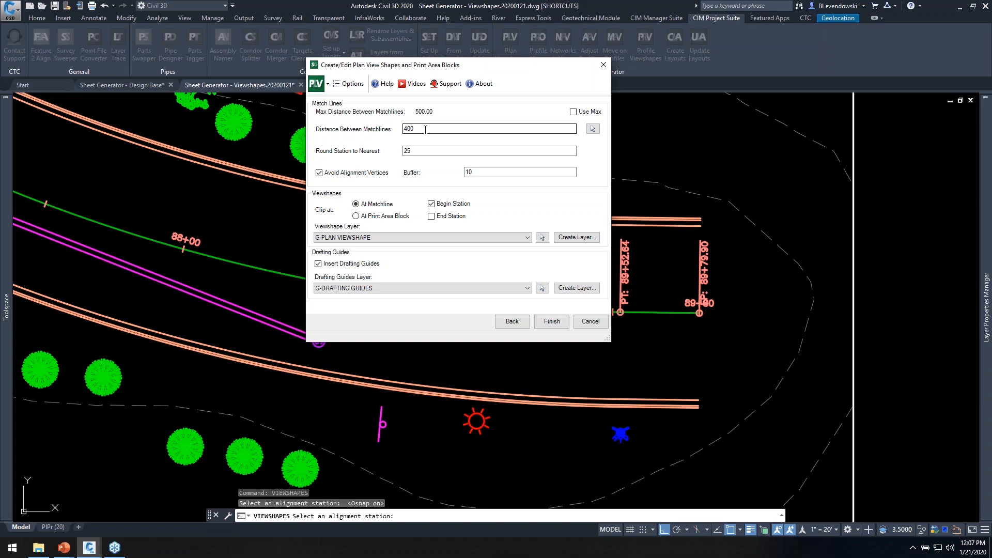
# - Compare the distance between matchlines and its maximum with the viewport scale on the previous page
pyautogui.moveTo(425, 129); pyautogui.dragTo(363, 127)
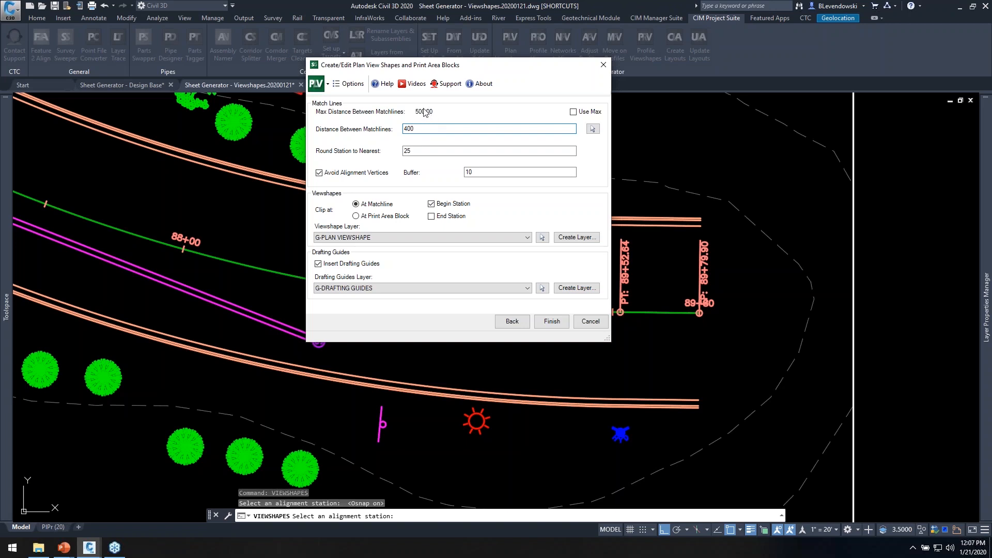
pyautogui.click(511, 320)
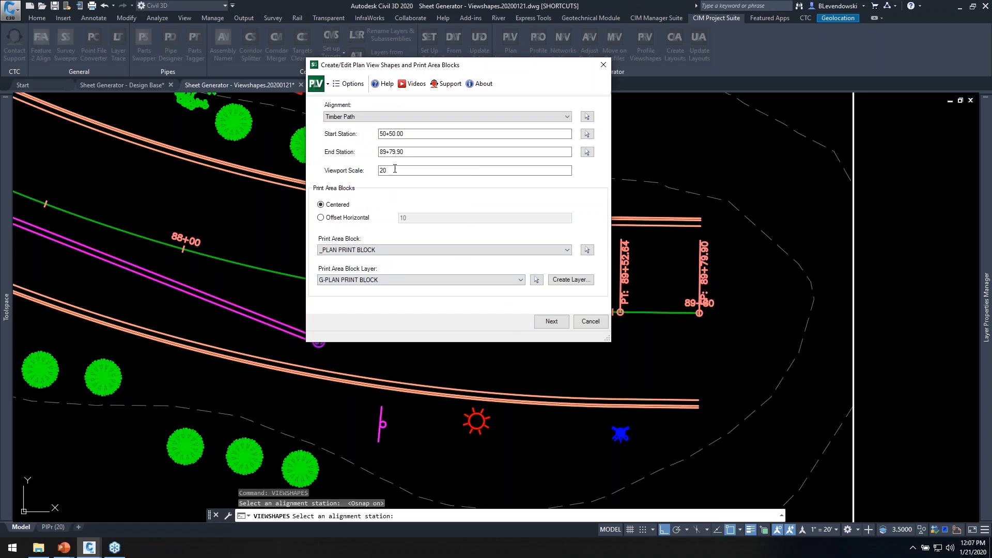
pyautogui.click(551, 321)
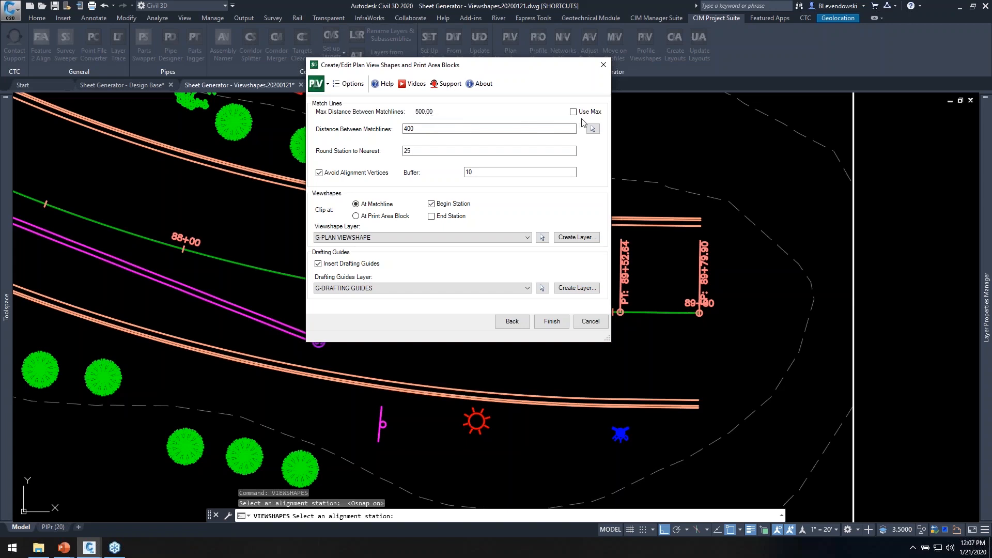
pyautogui.moveTo(455, 128); pyautogui.dragTo(382, 154)
pyautogui.click(435, 128)
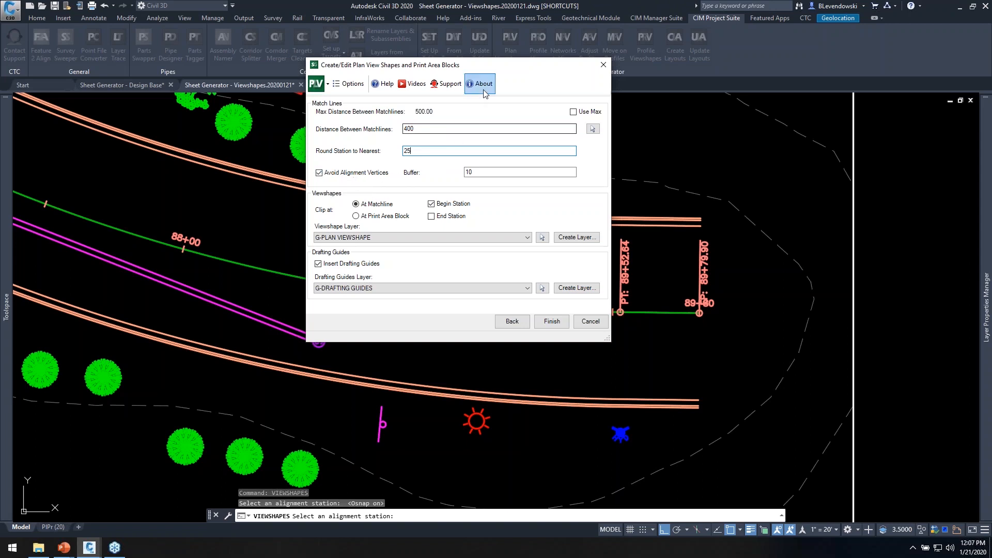
pyautogui.moveTo(495, 70); pyautogui.dragTo(734, 56)
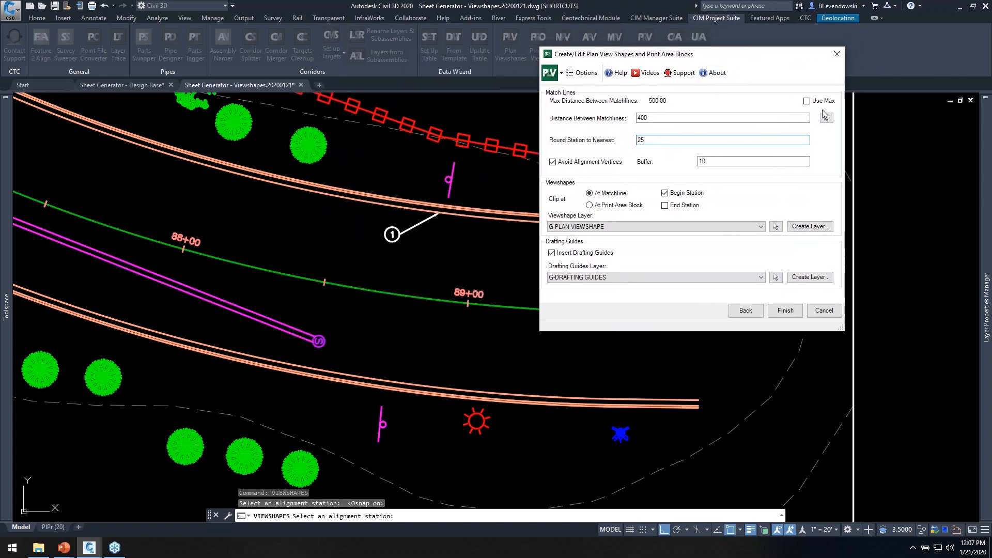
pyautogui.click(833, 114)
pyautogui.scroll(-10, 604, 392)
pyautogui.moveTo(445, 219); pyautogui.dragTo(478, 312, button='middle')
pyautogui.scroll(5, 473, 297)
pyautogui.scroll(8, 472, 273)
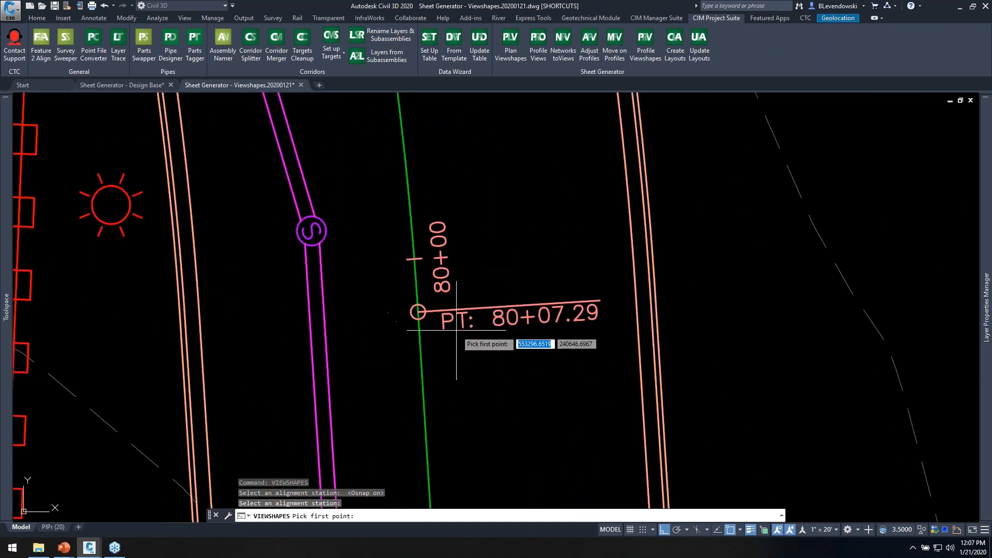
pyautogui.scroll(-8, 458, 332)
pyautogui.moveTo(305, 211)
pyautogui.mouseDown(button='middle')
pyautogui.moveTo(516, 350)
pyautogui.moveTo(565, 395)
pyautogui.mouseUp(button='middle')
pyautogui.moveTo(401, 208); pyautogui.dragTo(615, 450, button='middle')
pyautogui.moveTo(425, 268); pyautogui.dragTo(565, 415, button='middle')
pyautogui.scroll(2, 428, 289)
pyautogui.moveTo(429, 290); pyautogui.dragTo(564, 233, button='middle')
pyautogui.click(514, 42)
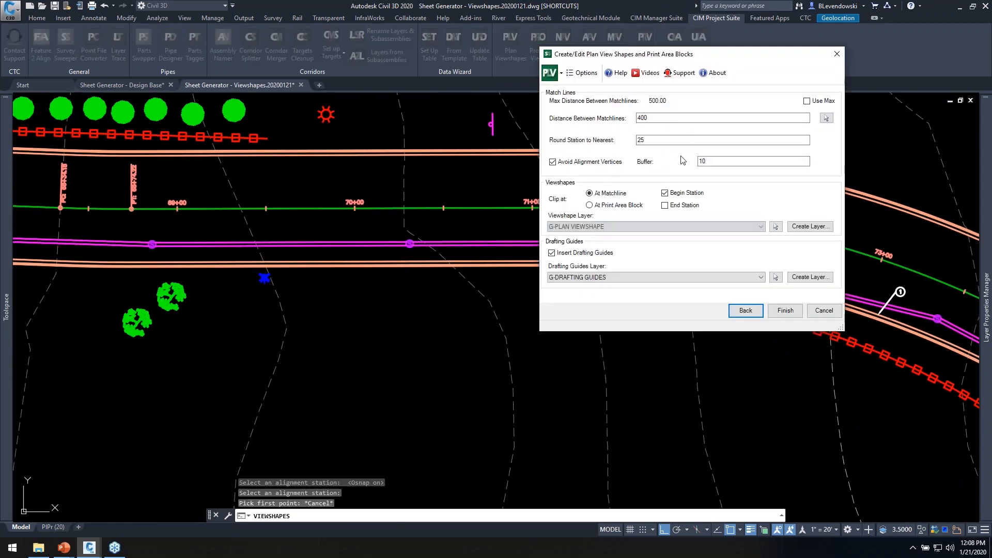
# - Generate the plan viewshapes with 400 between matchlines, stations rounded to 25, a vertex buffer of 10 and clipping at the matchlines
pyautogui.doubleClick(558, 176)
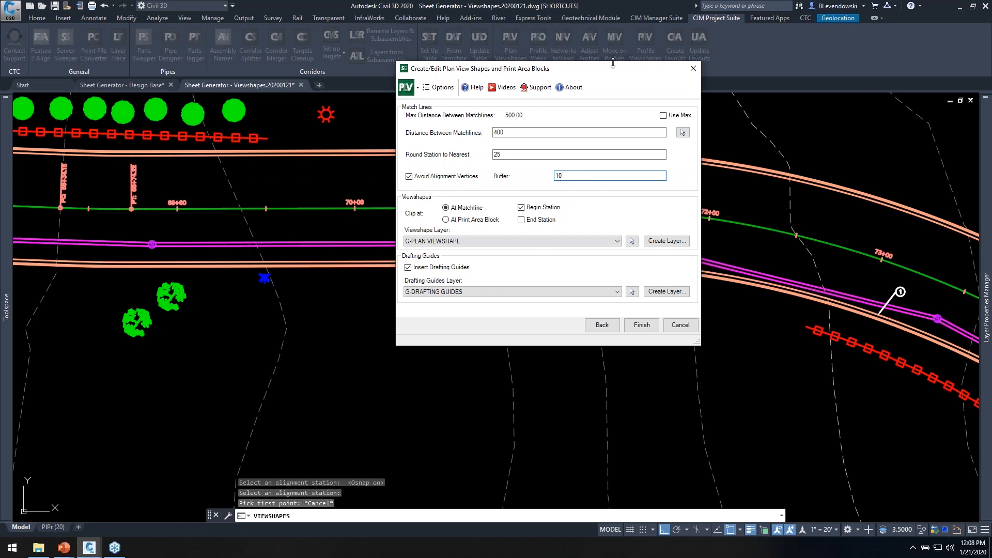
pyautogui.moveTo(615, 71); pyautogui.dragTo(651, 41)
pyautogui.doubleClick(569, 102)
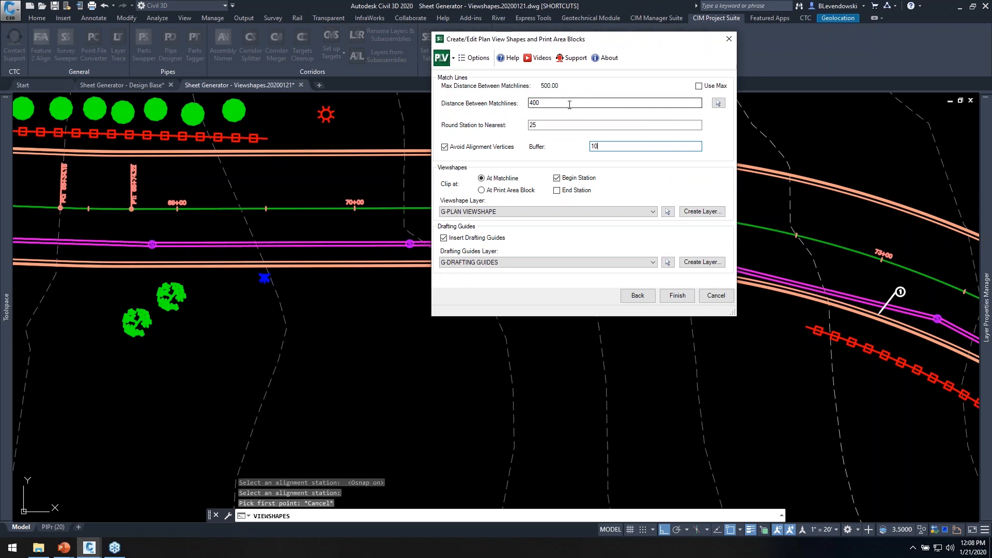
pyautogui.click(578, 103)
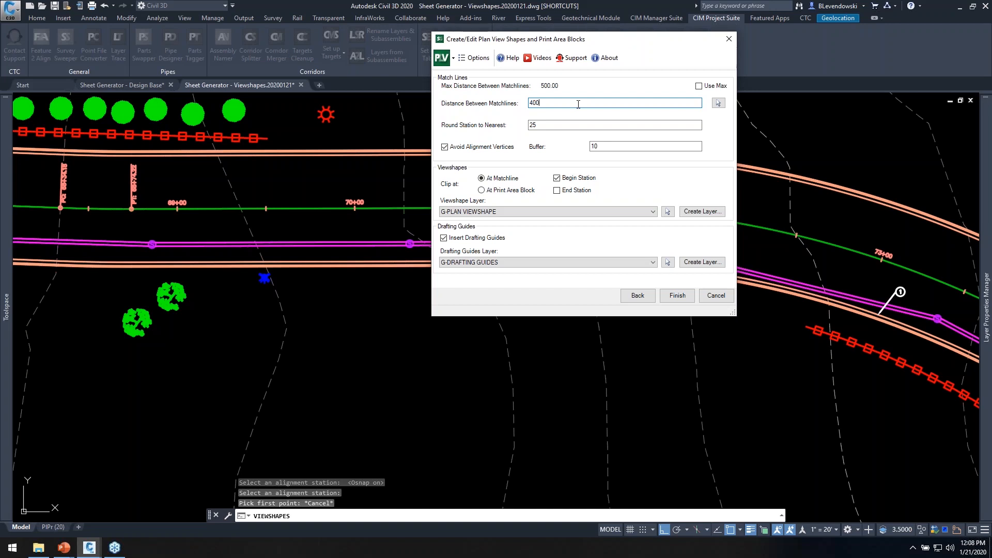
pyautogui.moveTo(648, 41); pyautogui.dragTo(626, 42)
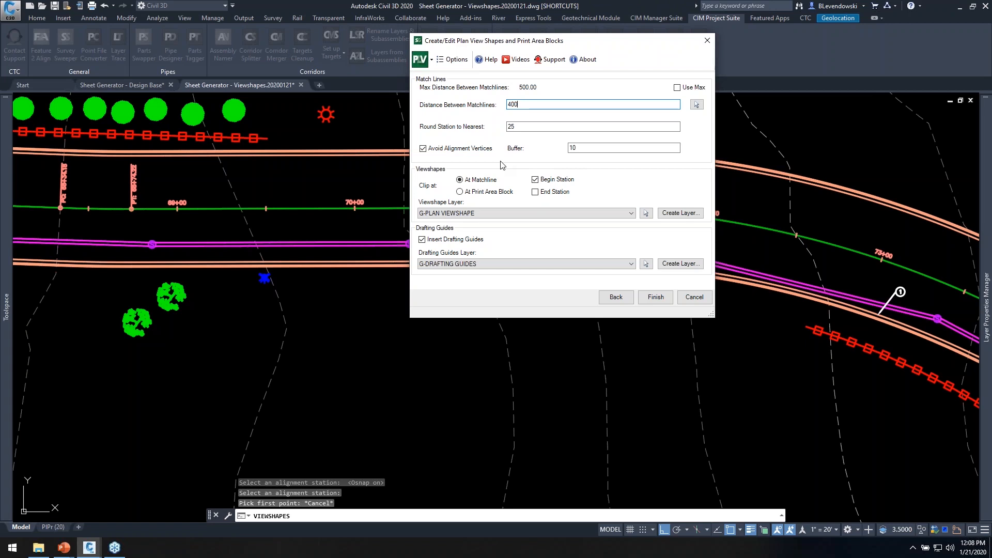
pyautogui.moveTo(601, 33); pyautogui.dragTo(639, 72)
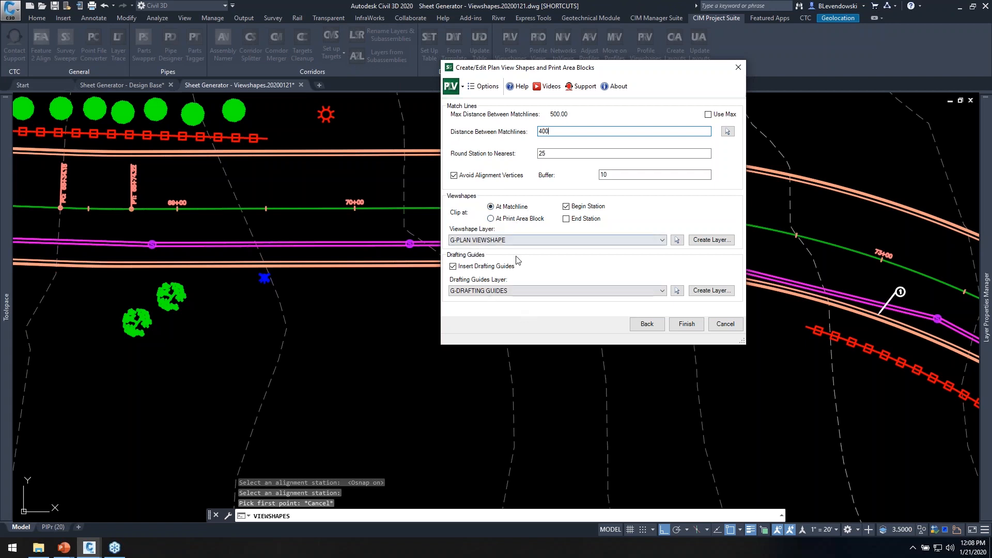
pyautogui.click(687, 324)
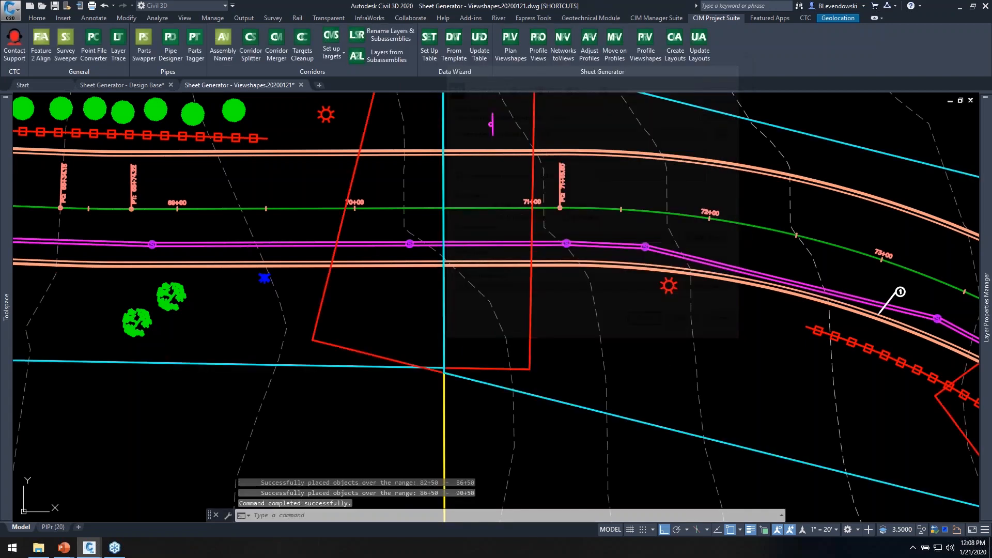
# - Examine the generated viewshapes along the Timber Path alignment and select the print area block east of the first bend
pyautogui.moveTo(326, 213)
pyautogui.mouseDown(button='middle')
pyautogui.moveTo(522, 248)
pyautogui.moveTo(563, 266)
pyautogui.moveTo(504, 183)
pyautogui.mouseUp(button='middle')
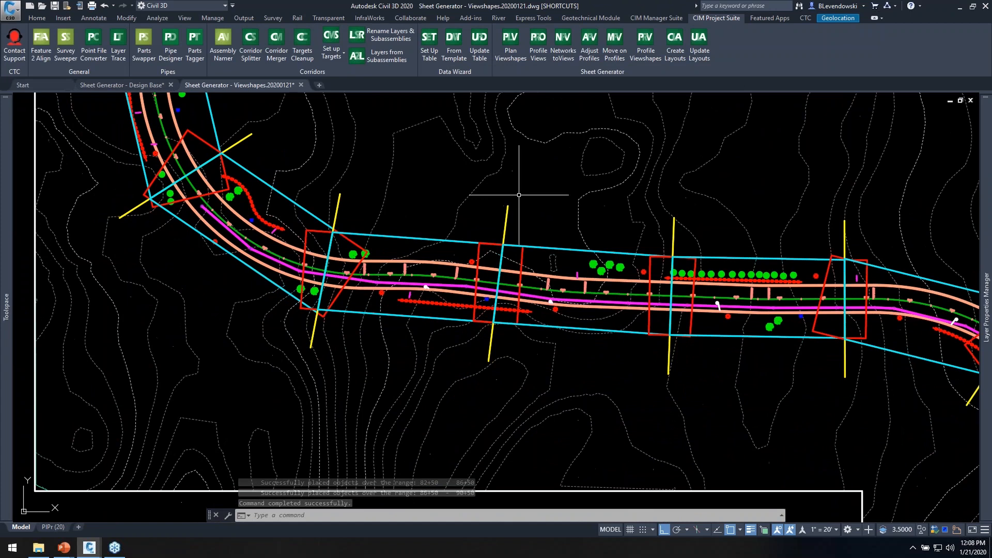
pyautogui.scroll(2, 470, 242)
pyautogui.moveTo(432, 214); pyautogui.dragTo(555, 245, button='middle')
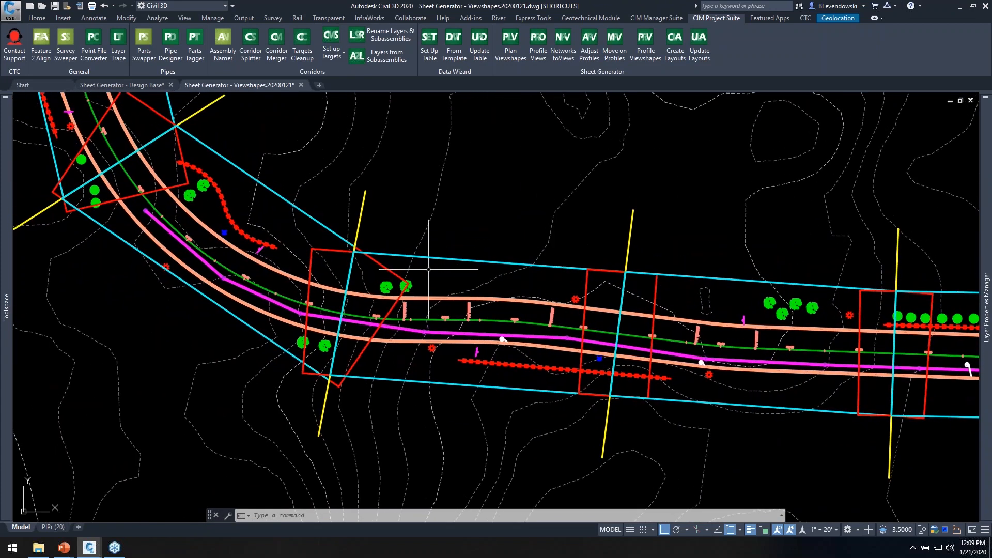
pyautogui.scroll(2, 356, 265)
pyautogui.click(332, 246)
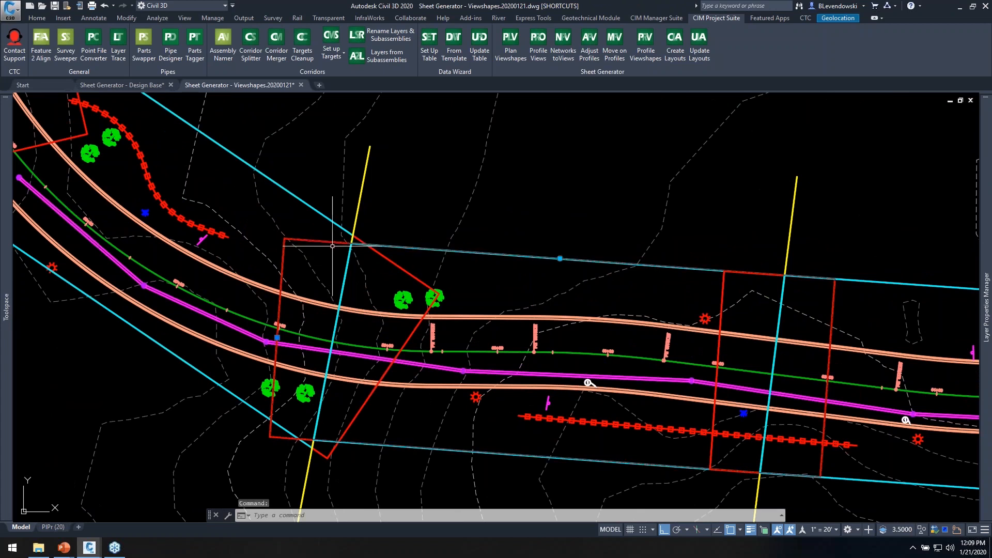
pyautogui.moveTo(480, 230); pyautogui.dragTo(479, 191, button='middle')
pyautogui.moveTo(509, 251); pyautogui.dragTo(438, 257, button='middle')
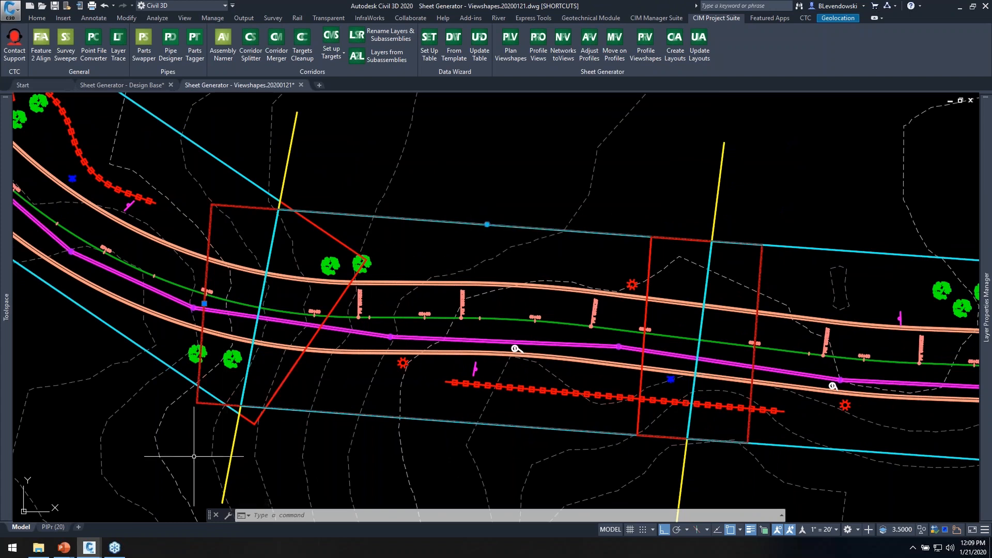
# - Compare the print area block with the upper viewport on the PlPr (20) layout and return to model space
pyautogui.click(53, 527)
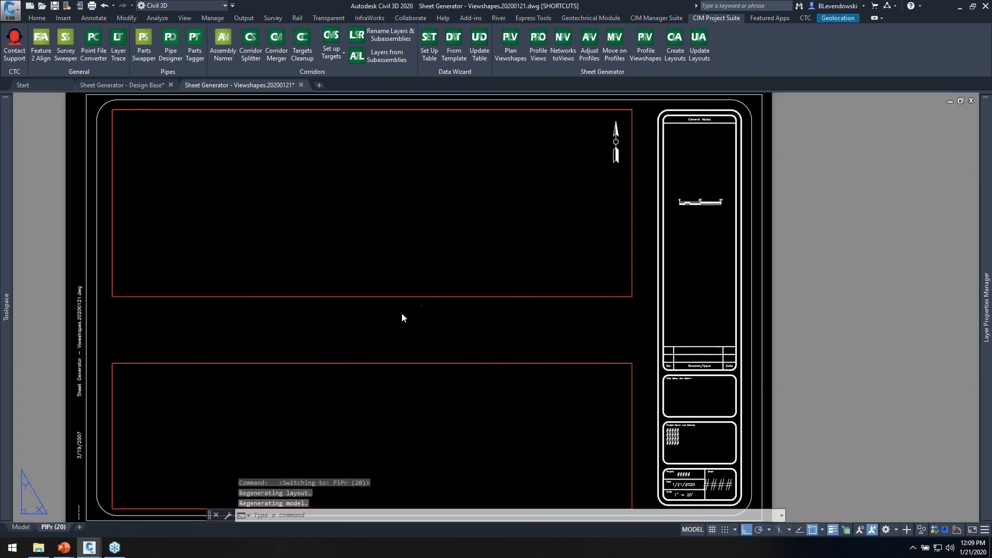
pyautogui.click(276, 297)
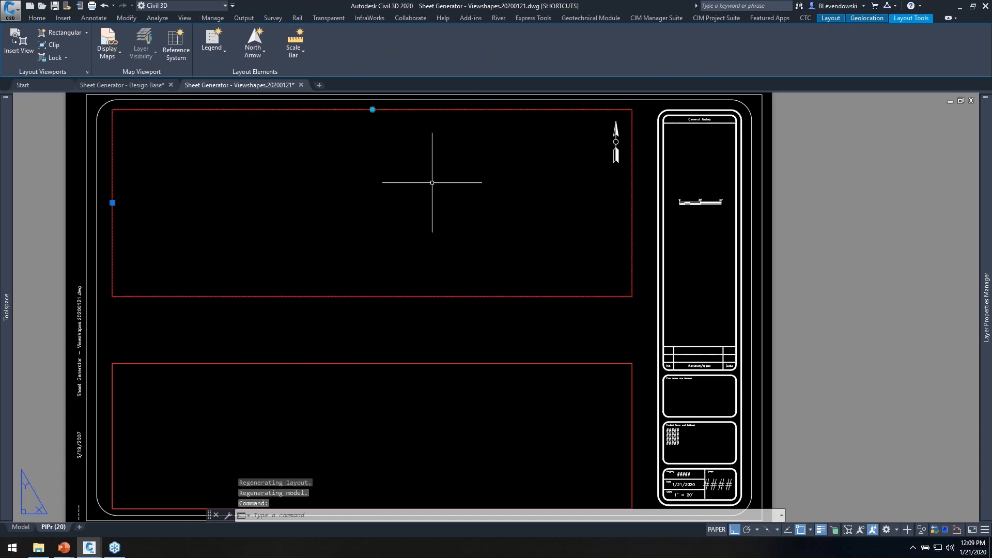
pyautogui.moveTo(432, 182); pyautogui.dragTo(514, 192, button='middle')
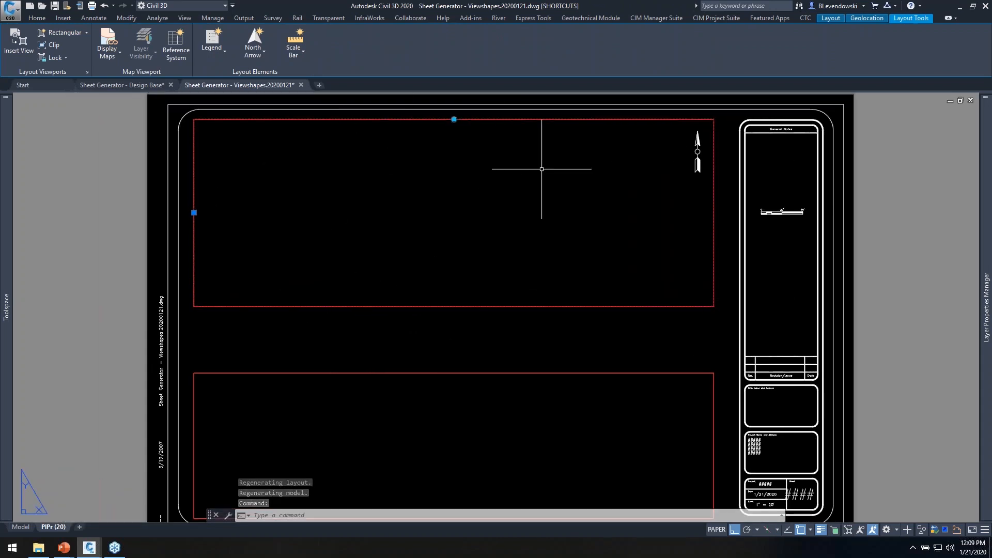
pyautogui.moveTo(478, 290)
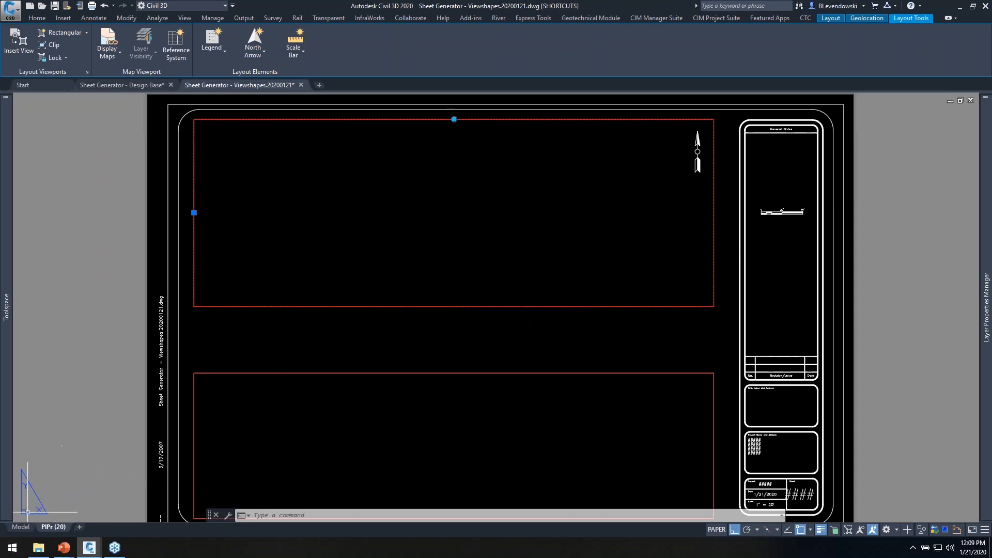
pyautogui.click(21, 527)
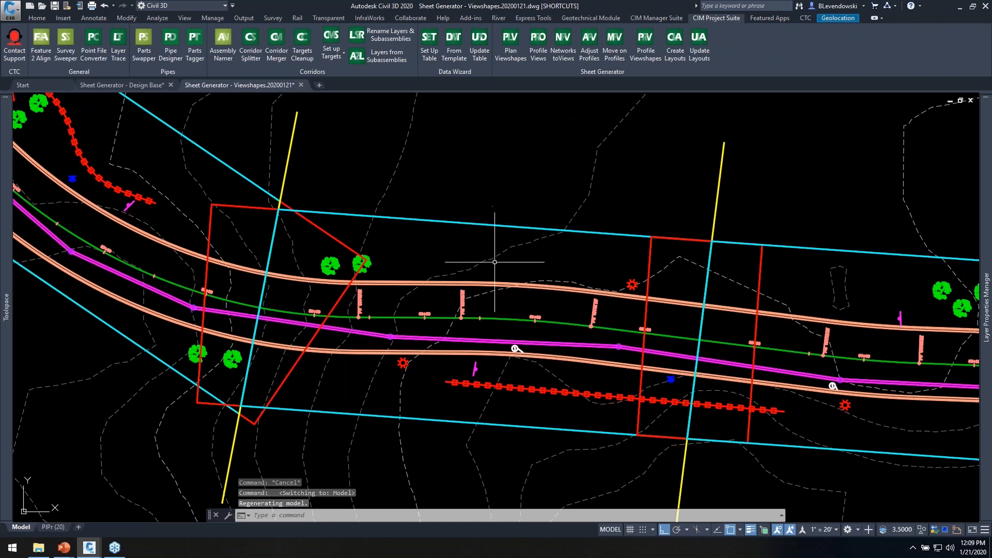
# - Examine how the print area blocks overlap around the eastern curve and select the one covering the bend
pyautogui.scroll(-2, 494, 262)
pyautogui.moveTo(441, 211); pyautogui.dragTo(508, 324, button='middle')
pyautogui.moveTo(829, 392)
pyautogui.mouseDown(button='middle')
pyautogui.moveTo(682, 354)
pyautogui.moveTo(350, 231)
pyautogui.mouseUp(button='middle')
pyautogui.moveTo(687, 288); pyautogui.dragTo(485, 269, button='middle')
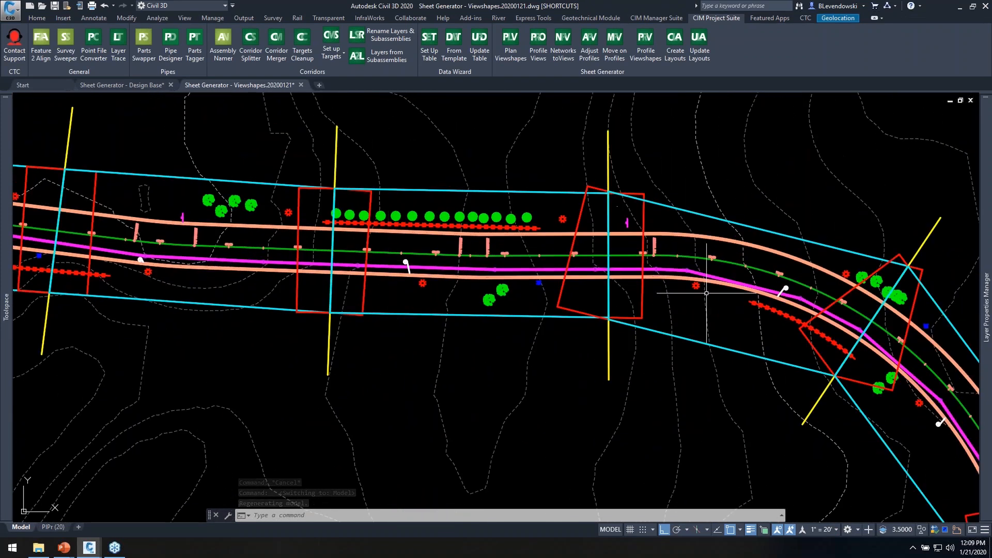
pyautogui.moveTo(825, 369); pyautogui.dragTo(598, 329, button='middle')
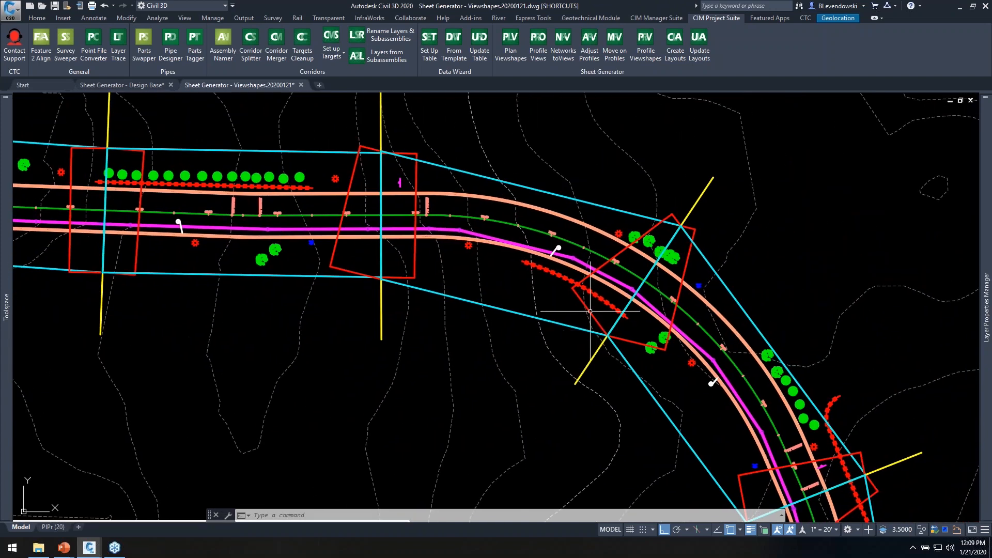
pyautogui.moveTo(411, 146); pyautogui.dragTo(771, 270, button='middle')
pyautogui.moveTo(668, 281); pyautogui.dragTo(411, 209, button='middle')
pyautogui.moveTo(683, 292); pyautogui.dragTo(513, 205, button='middle')
pyautogui.scroll(2, 615, 206)
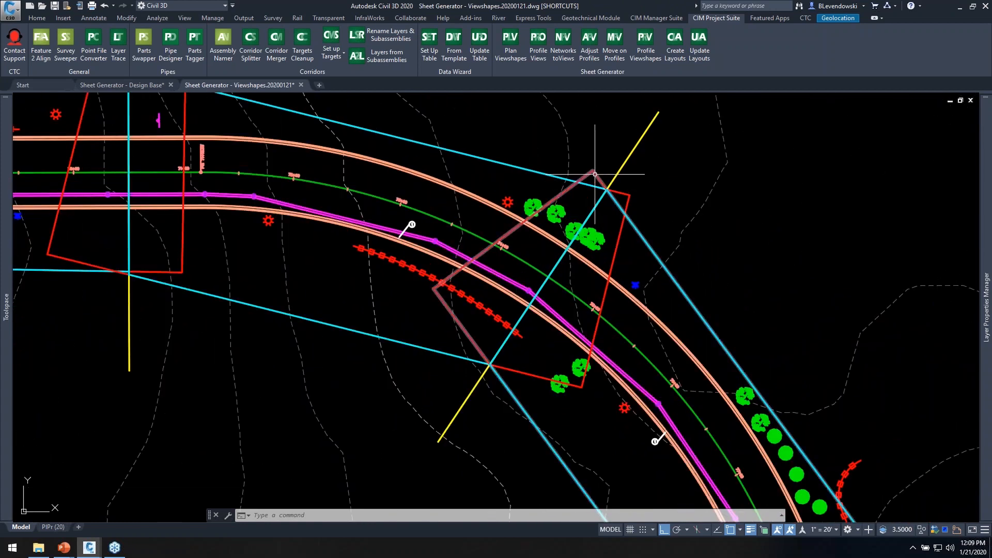
pyautogui.moveTo(728, 249); pyautogui.dragTo(689, 204, button='middle')
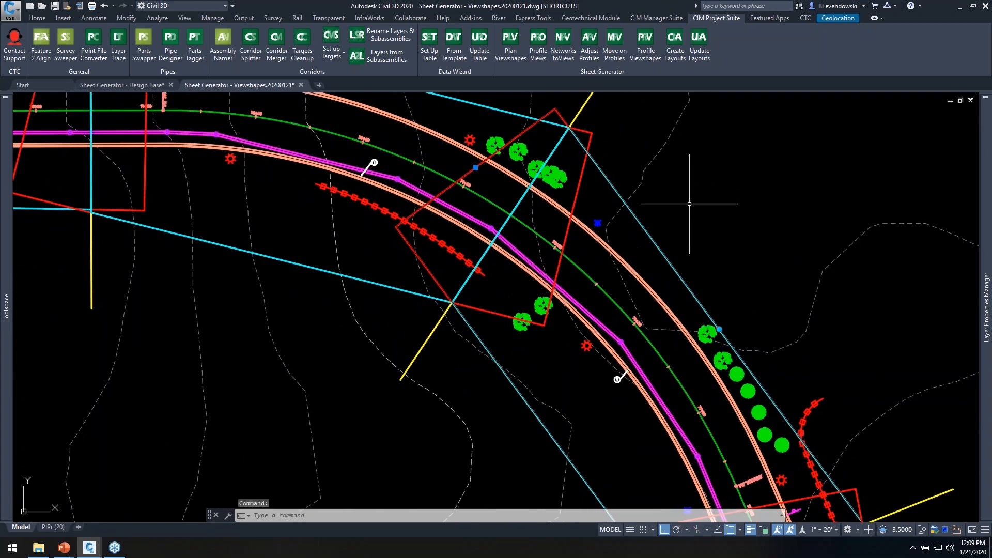
pyautogui.moveTo(769, 299); pyautogui.dragTo(729, 258, button='middle')
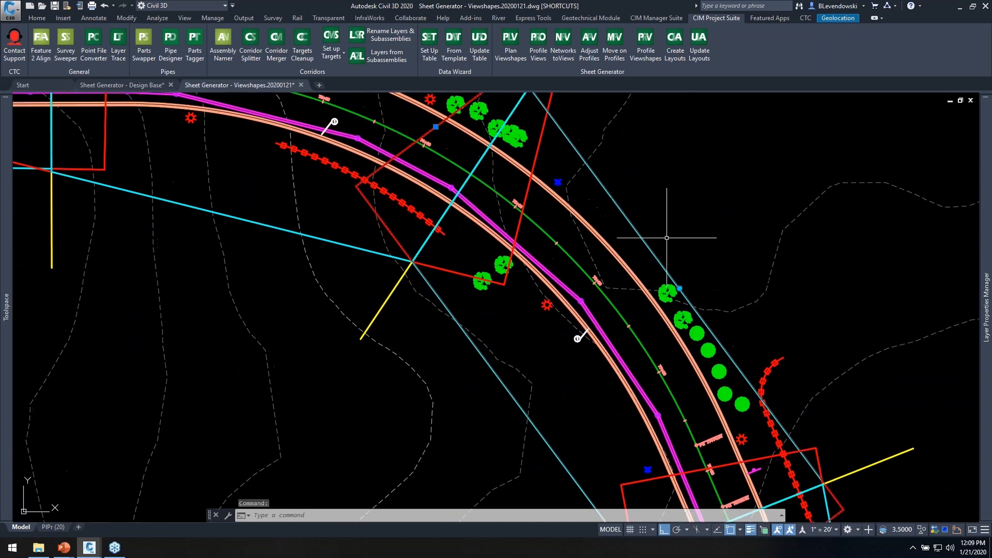
# - Select the cyan drafting guide on the eastern curve and examine its corners at the neighbouring match lines
pyautogui.press('Escape')
pyautogui.press('Escape')
pyautogui.click(615, 195)
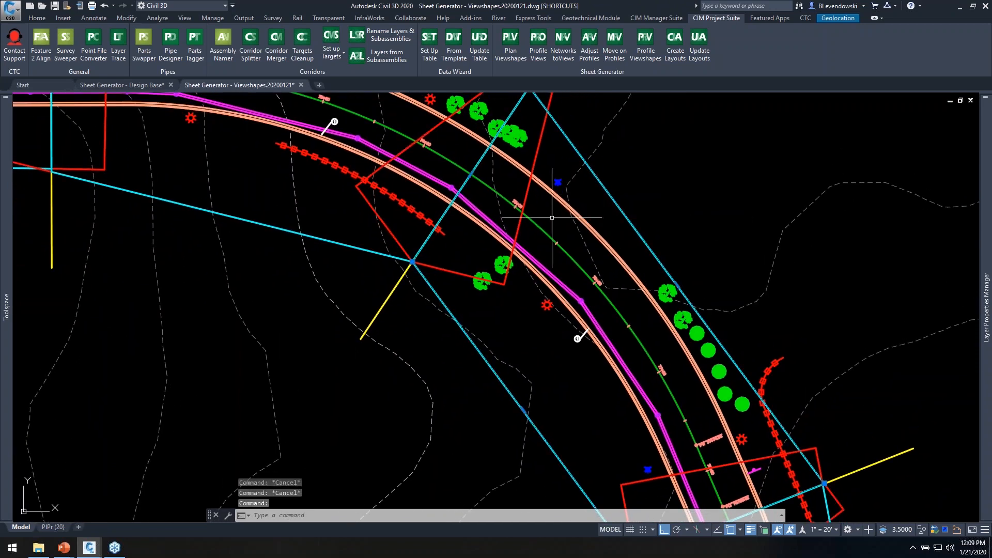
pyautogui.scroll(-2, 717, 277)
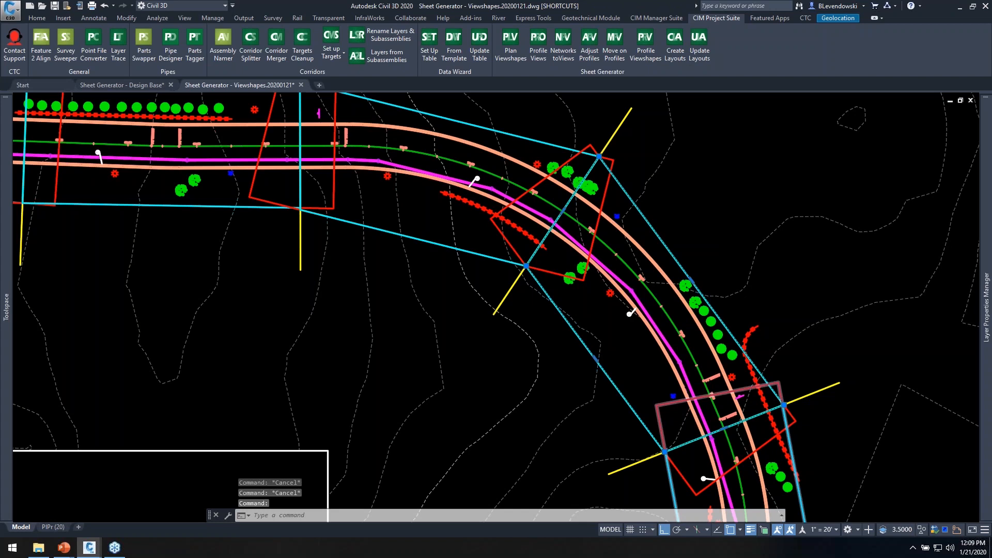
pyautogui.scroll(2, 719, 391)
pyautogui.moveTo(805, 255); pyautogui.dragTo(752, 296, button='middle')
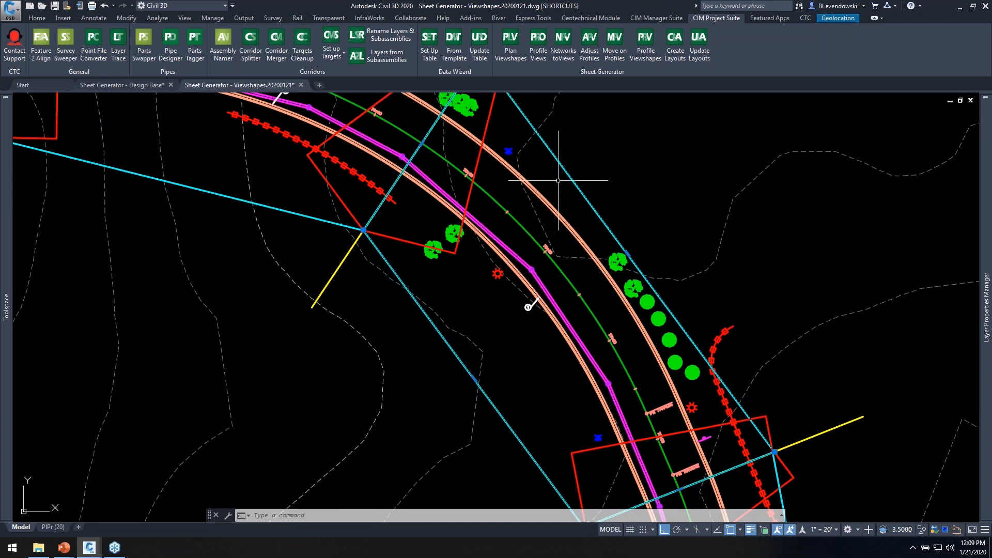
pyautogui.moveTo(482, 196); pyautogui.dragTo(505, 290, button='middle')
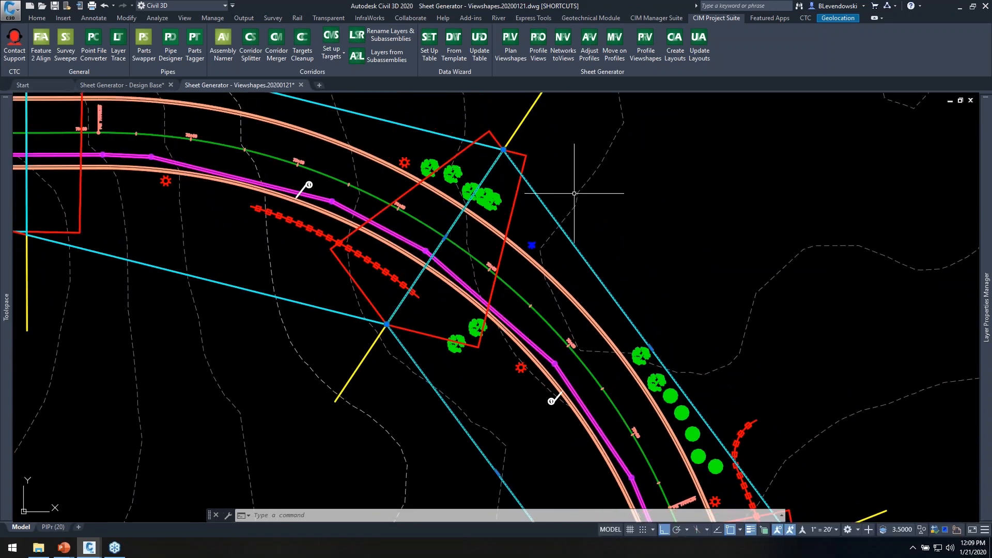
pyautogui.moveTo(630, 245)
pyautogui.mouseDown(button='middle')
pyautogui.moveTo(658, 211)
pyautogui.moveTo(646, 232)
pyautogui.moveTo(611, 208)
pyautogui.mouseUp(button='middle')
pyautogui.write('m')
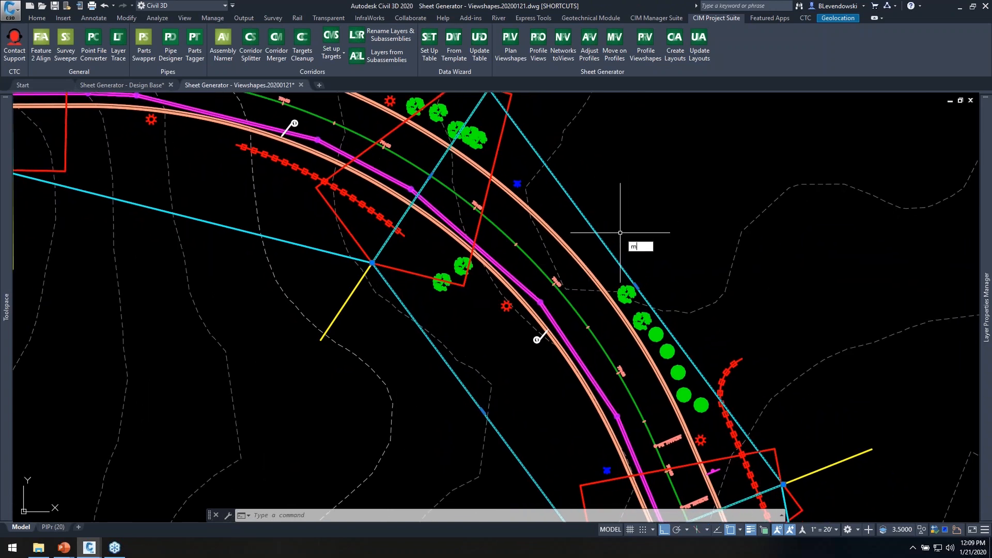
pyautogui.press('Return')
pyautogui.click(641, 220)
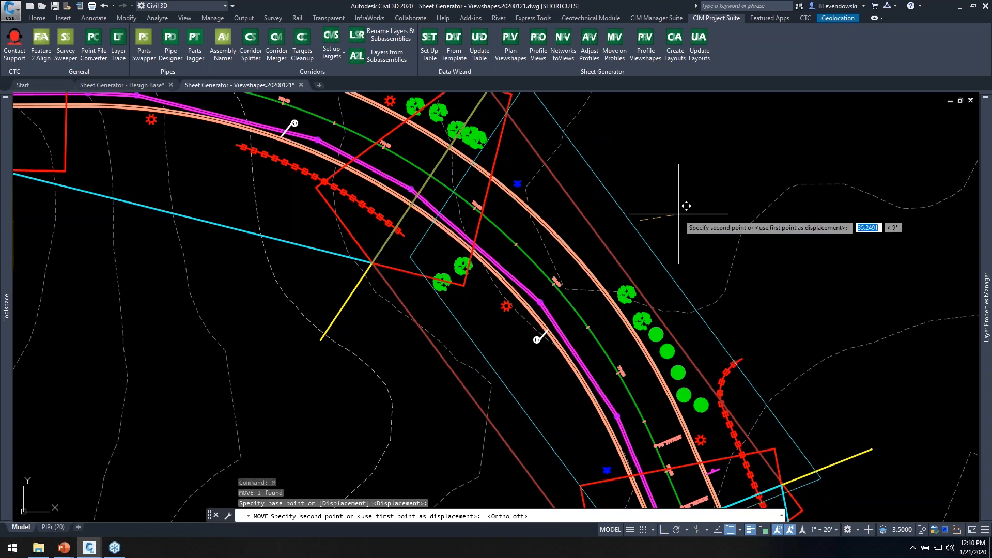
pyautogui.press('F8')
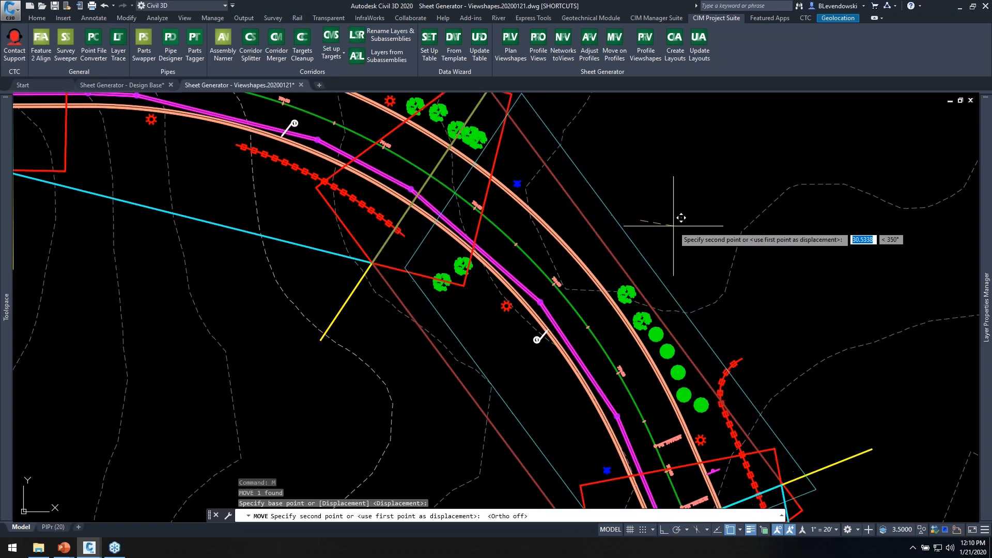
pyautogui.press('Escape')
# - Review the remaining viewshapes and inspect the yellow match line and adjoining cyan drafting guide at the western bend
pyautogui.scroll(-4, 640, 220)
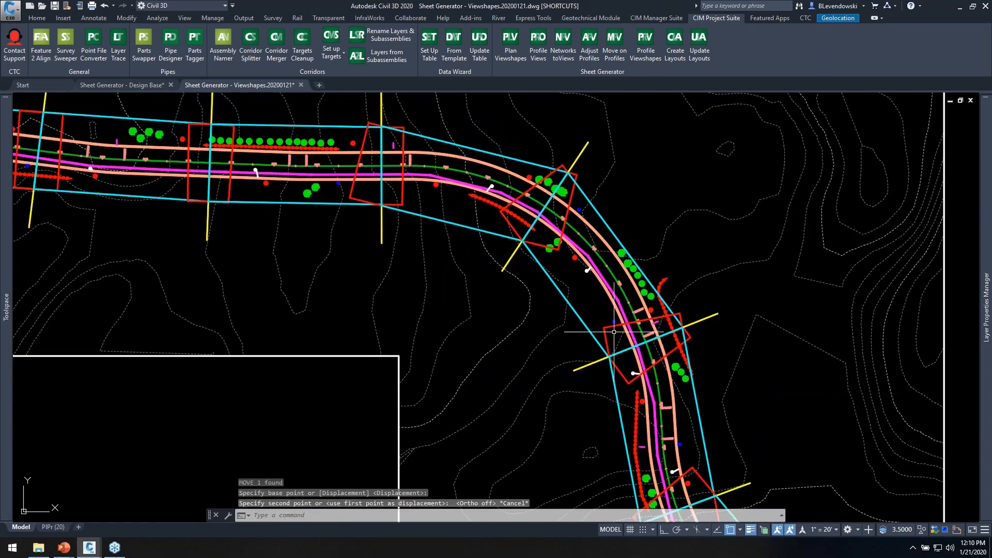
pyautogui.moveTo(705, 380)
pyautogui.mouseDown(button='middle')
pyautogui.moveTo(612, 146)
pyautogui.moveTo(549, 137)
pyautogui.mouseUp(button='middle')
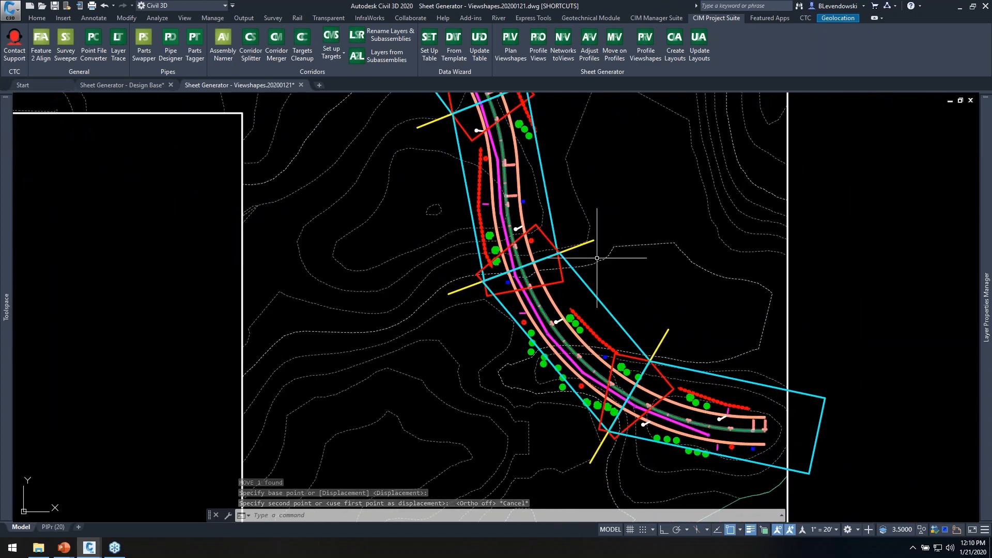
pyautogui.moveTo(453, 145); pyautogui.dragTo(705, 309, button='middle')
pyautogui.moveTo(319, 176); pyautogui.dragTo(636, 406, button='middle')
pyautogui.moveTo(414, 255); pyautogui.dragTo(553, 341, button='middle')
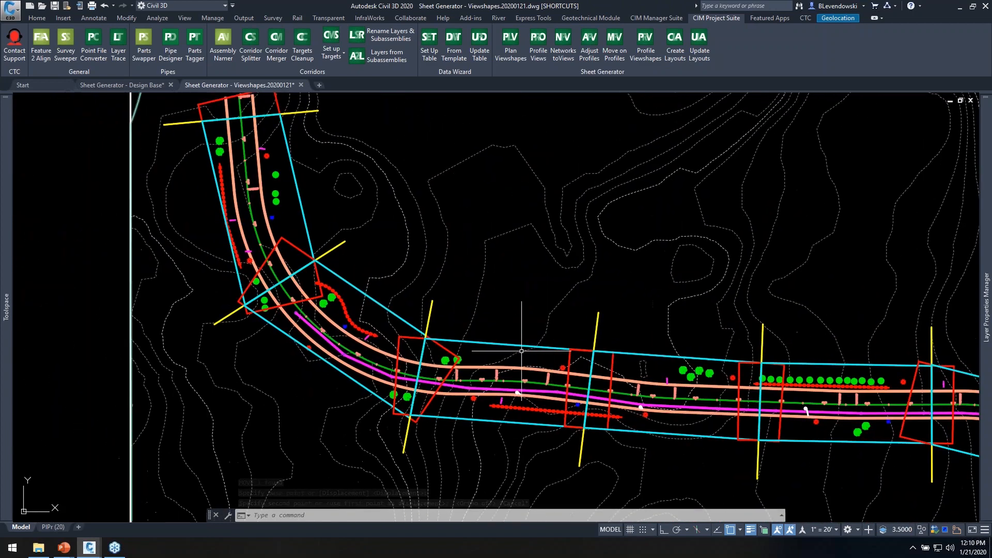
pyautogui.scroll(2, 324, 242)
pyautogui.click(290, 282)
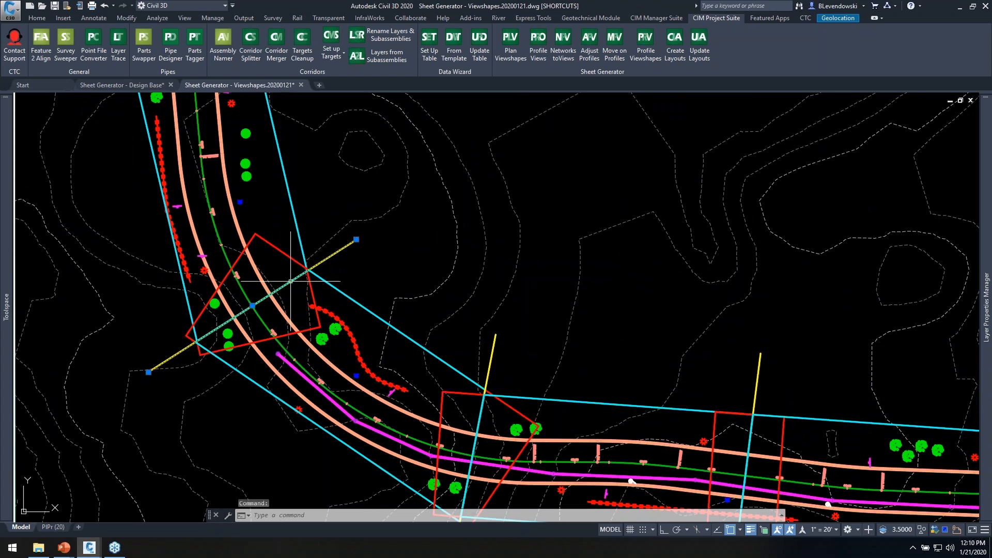
pyautogui.scroll(2, 212, 325)
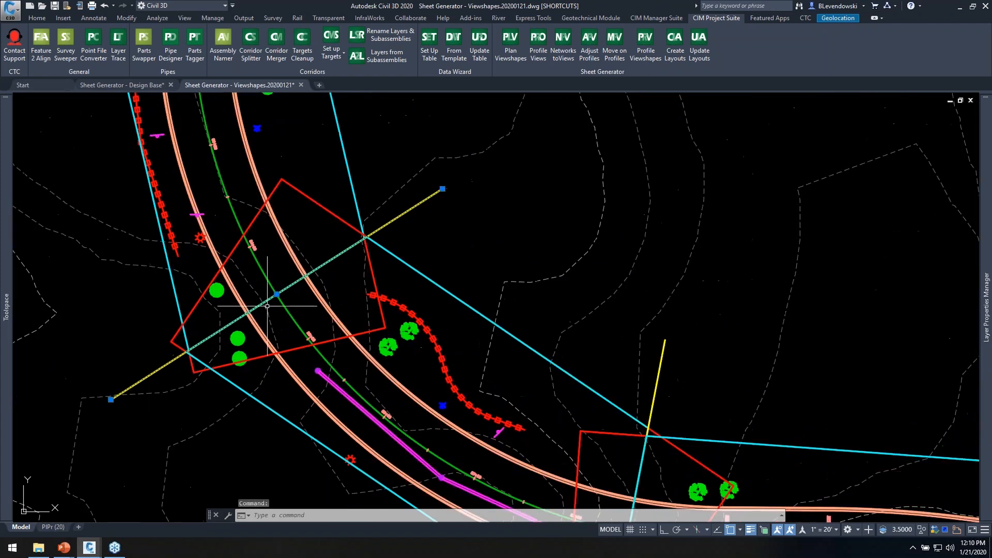
pyautogui.press('Escape')
pyautogui.click(413, 269)
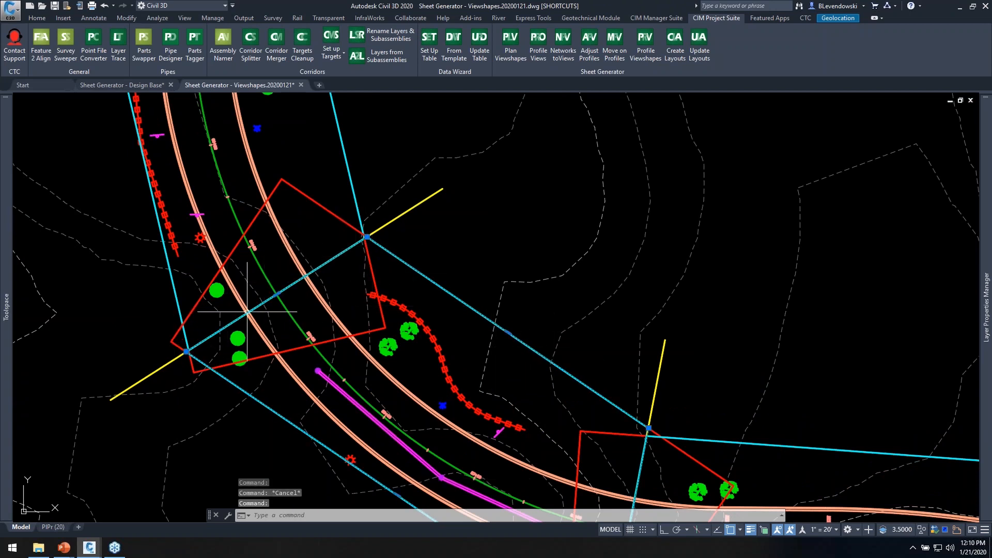
pyautogui.scroll(2, 246, 311)
pyautogui.press('Escape')
# - Create multiple profile views for the Timber Path alignment with the default settings, placing their origin beside the site's southeast corner
pyautogui.scroll(-5, 275, 285)
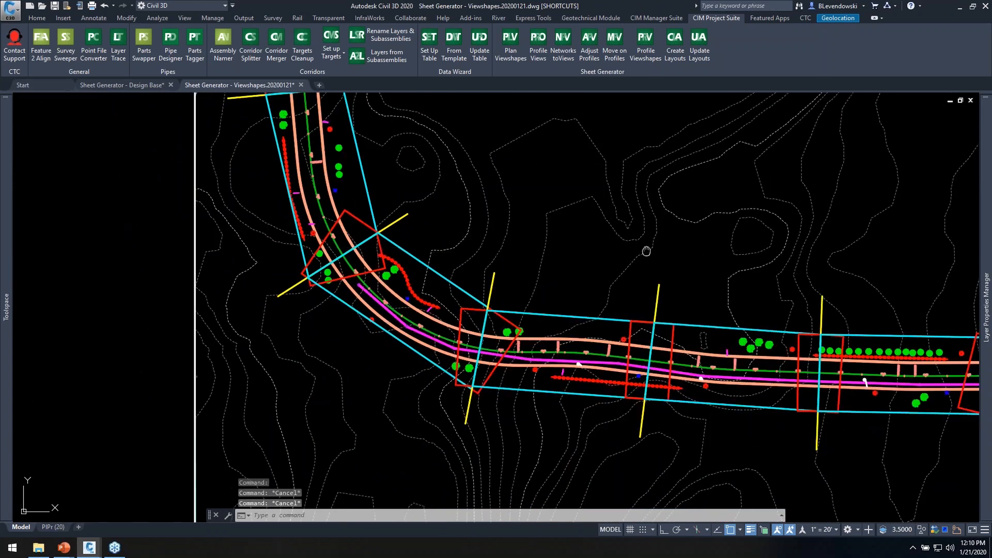
pyautogui.moveTo(646, 252); pyautogui.dragTo(295, 216, button='middle')
pyautogui.moveTo(542, 223); pyautogui.dragTo(459, 212, button='middle')
pyautogui.scroll(-4, 511, 210)
pyautogui.moveTo(612, 227); pyautogui.dragTo(571, 216, button='middle')
pyautogui.click(540, 45)
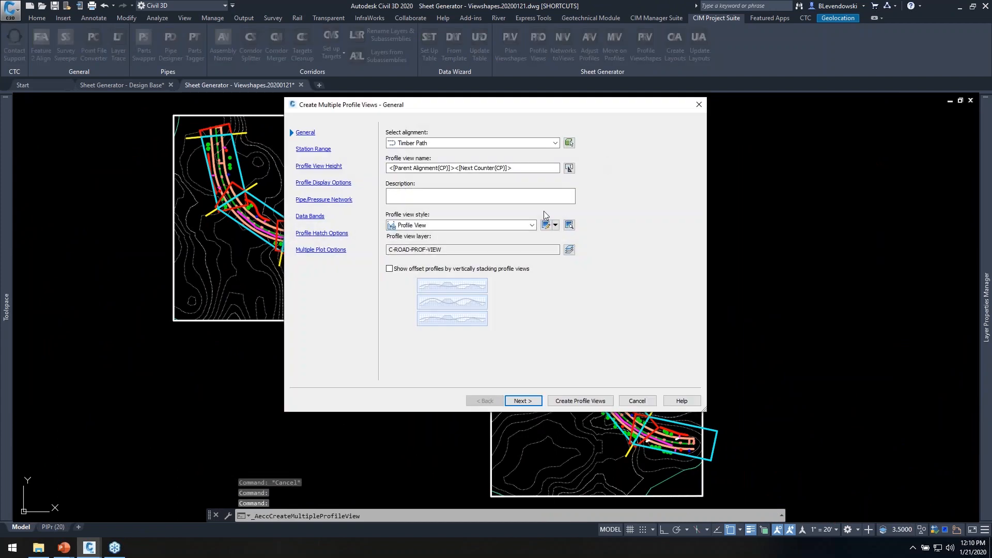
pyautogui.click(583, 401)
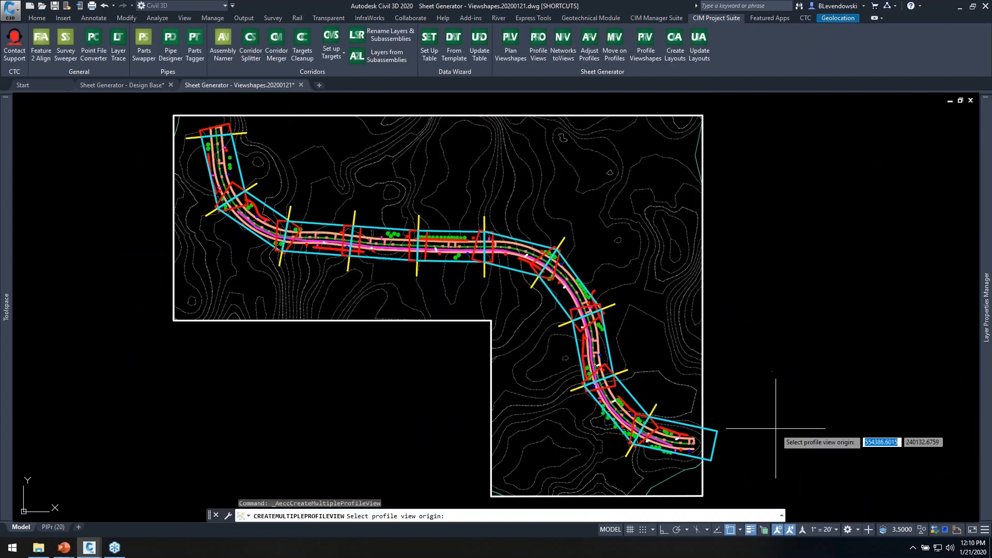
pyautogui.click(803, 451)
# - Examine the new profile views, checking the station ranges and grids of the 50+00-54+00 and 54+00-58+00 views
pyautogui.moveTo(892, 280)
pyautogui.mouseDown(button='middle')
pyautogui.moveTo(748, 333)
pyautogui.moveTo(686, 326)
pyautogui.mouseUp(button='middle')
pyautogui.scroll(-2, 706, 299)
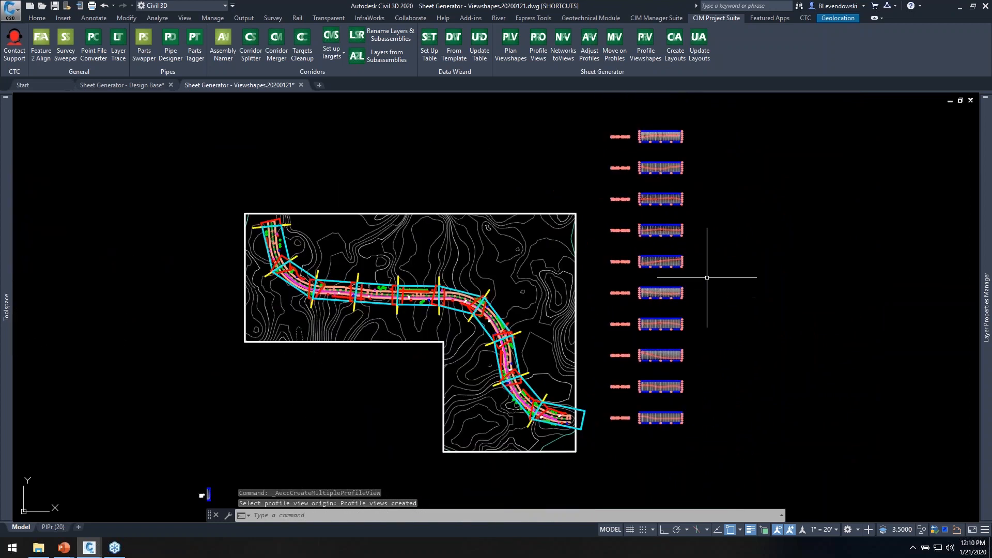
pyautogui.moveTo(704, 277); pyautogui.dragTo(660, 283, button='middle')
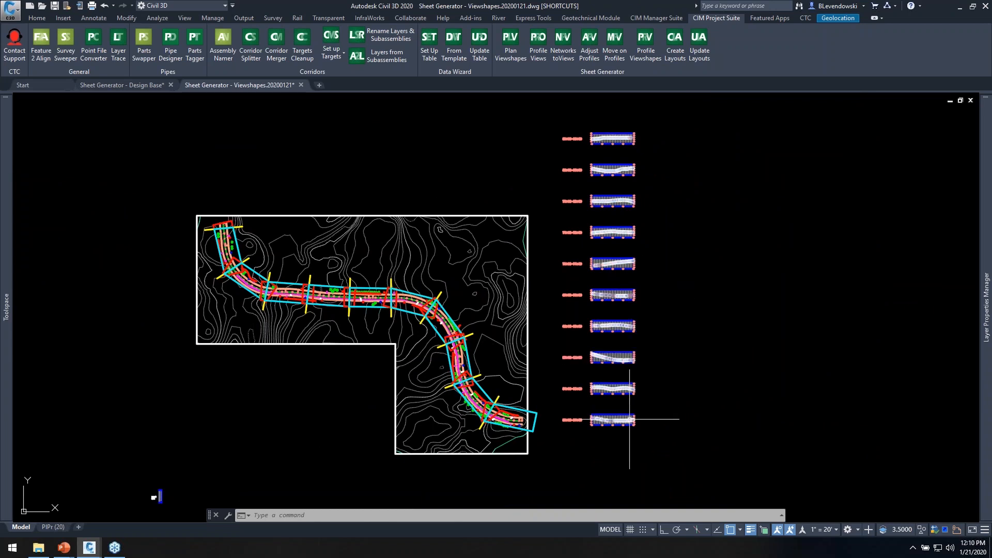
pyautogui.scroll(5, 641, 418)
pyautogui.scroll(2, 433, 445)
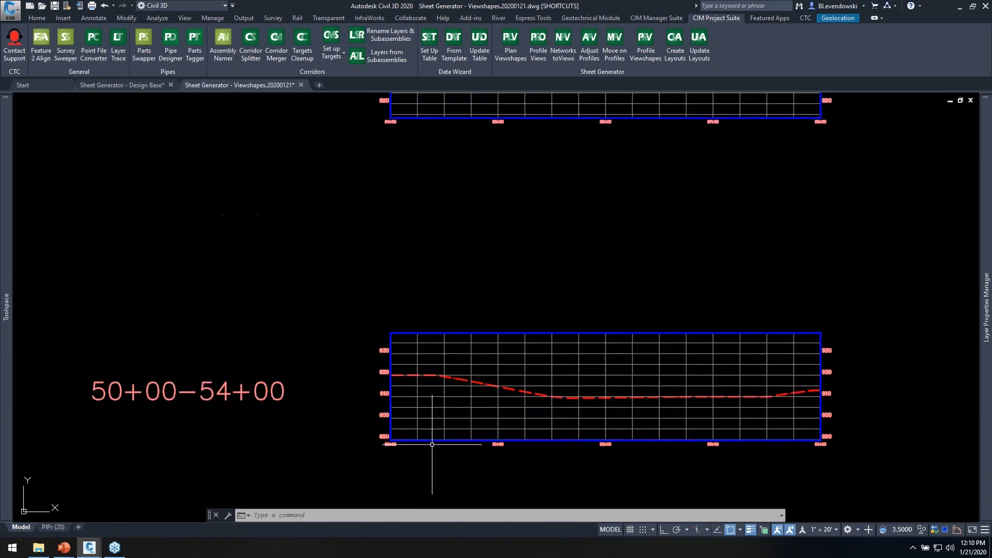
pyautogui.scroll(-3, 587, 335)
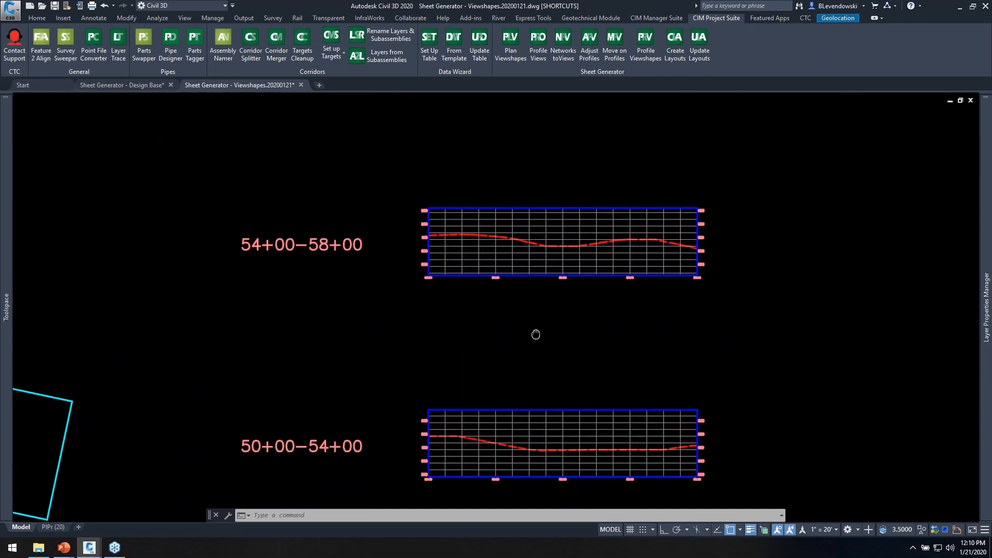
pyautogui.scroll(2, 414, 266)
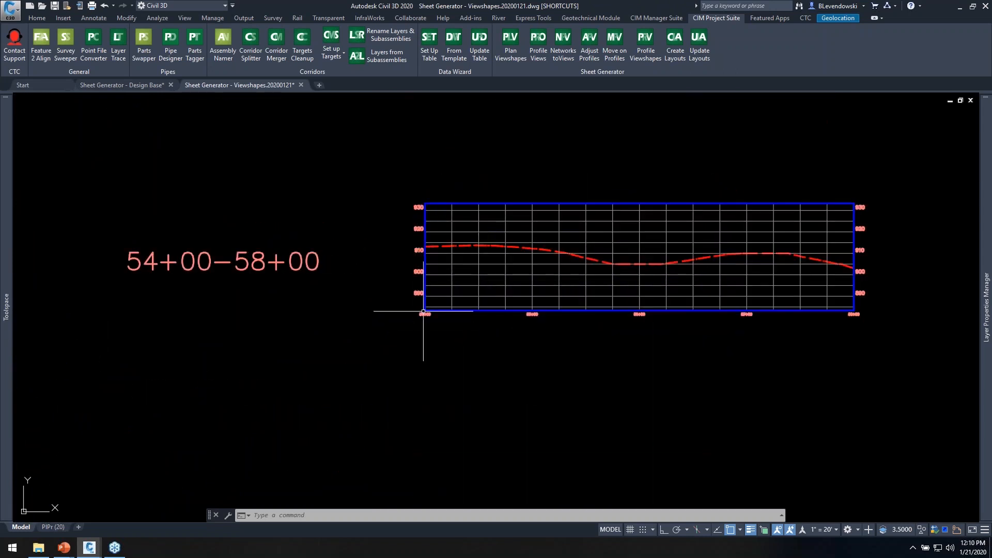
# - Examine the 54+00-58+00 and 58+00-62+00 profile views, then review the full column of profile views beside the plan
pyautogui.scroll(2, 420, 318)
pyautogui.moveTo(439, 111); pyautogui.dragTo(425, 151, button='middle')
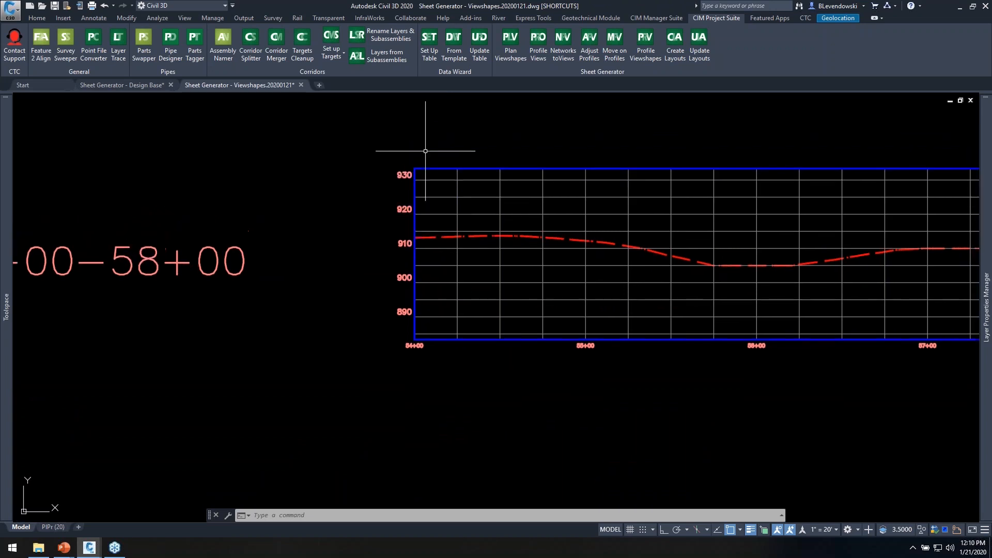
pyautogui.scroll(-2, 428, 273)
pyautogui.moveTo(583, 248); pyautogui.dragTo(544, 401, button='middle')
pyautogui.moveTo(539, 248); pyautogui.dragTo(515, 365, button='middle')
pyautogui.moveTo(516, 274); pyautogui.dragTo(470, 335, button='middle')
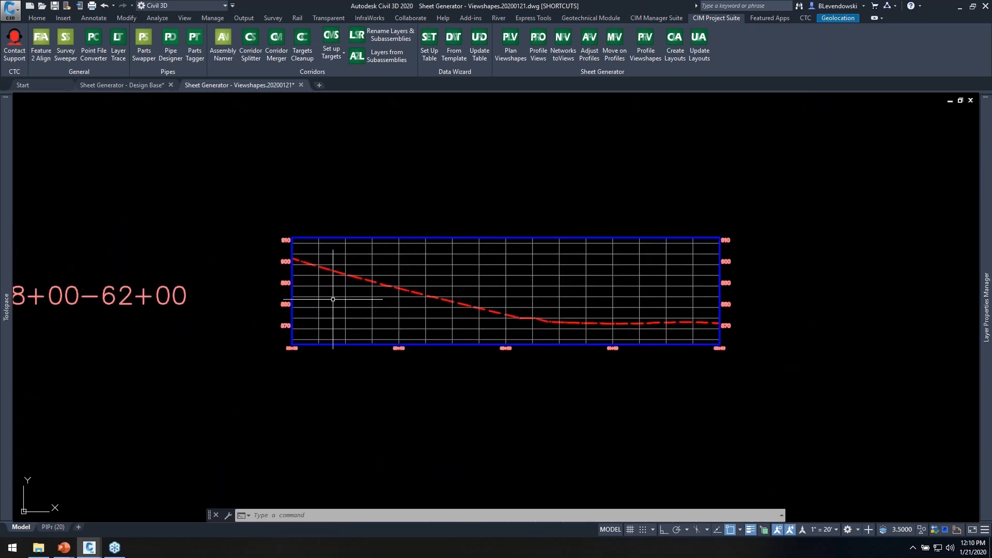
pyautogui.moveTo(325, 194)
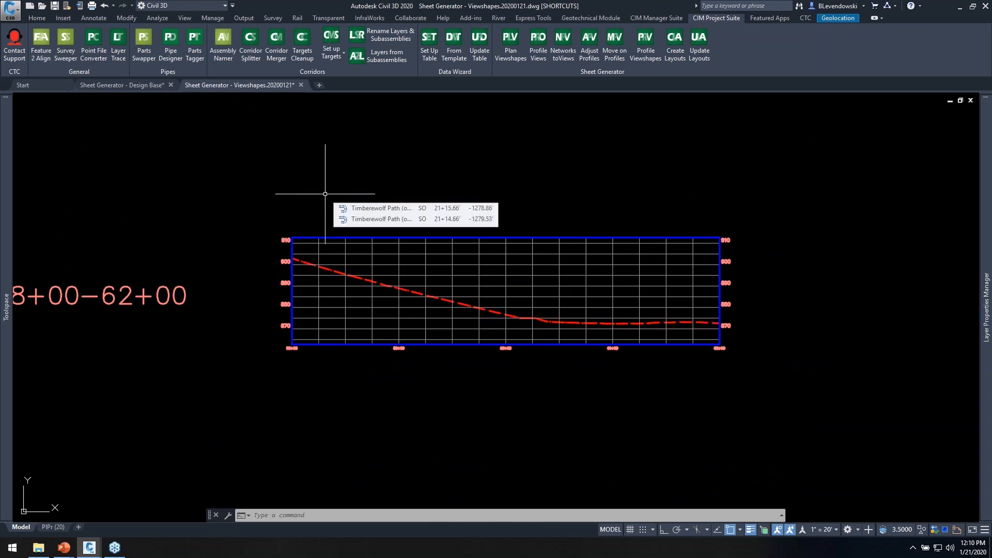
pyautogui.scroll(-4, 509, 265)
pyautogui.scroll(-5, 508, 265)
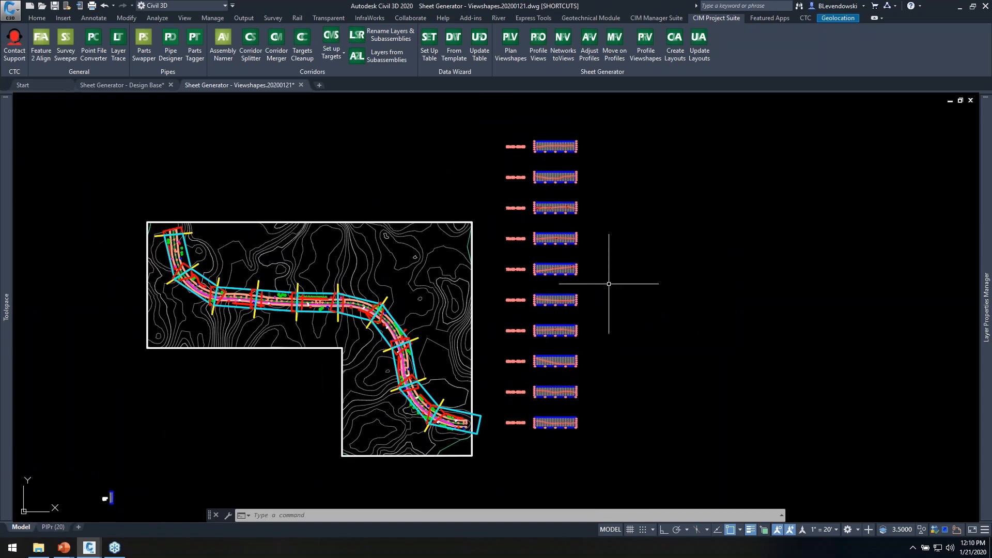
# - Add the pipe network parts to the eight profile views from 54+00 to 86+00, using a maximum horizontal distance of 50 from the alignment
pyautogui.scroll(2, 542, 261)
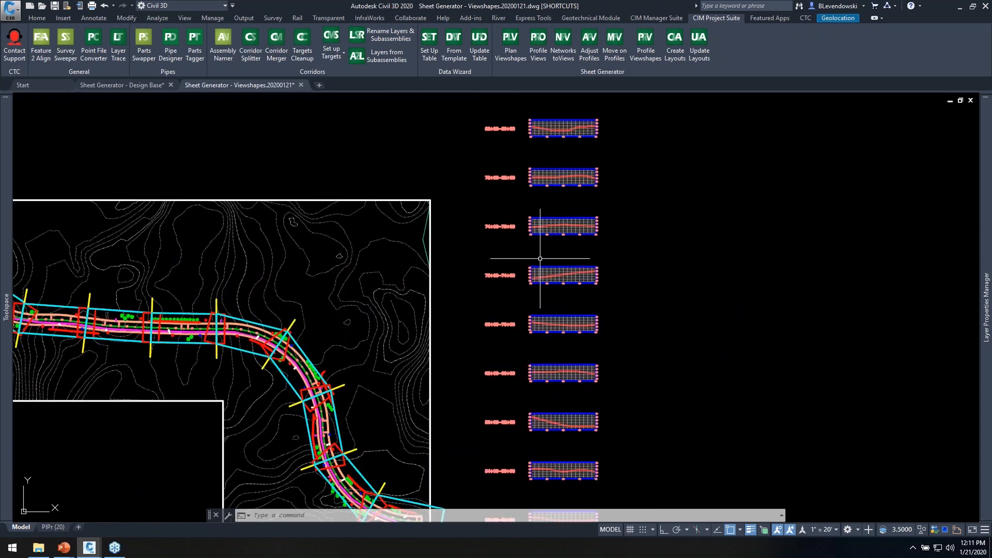
pyautogui.click(559, 57)
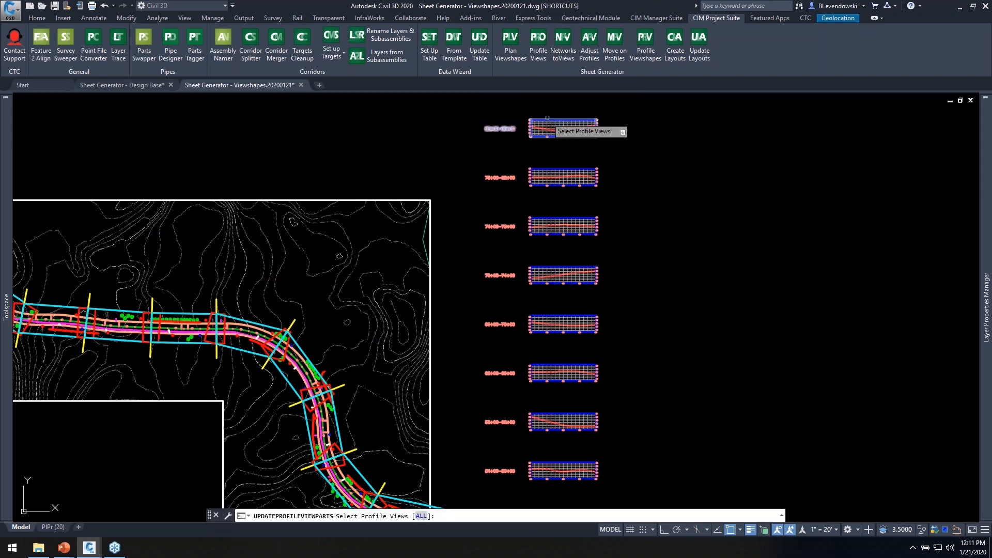
pyautogui.click(461, 110)
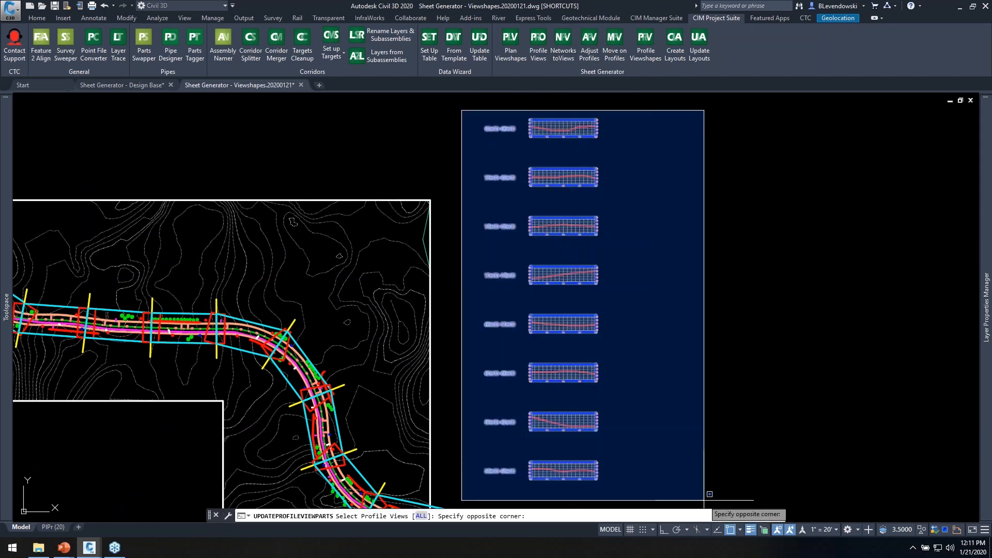
pyautogui.click(706, 498)
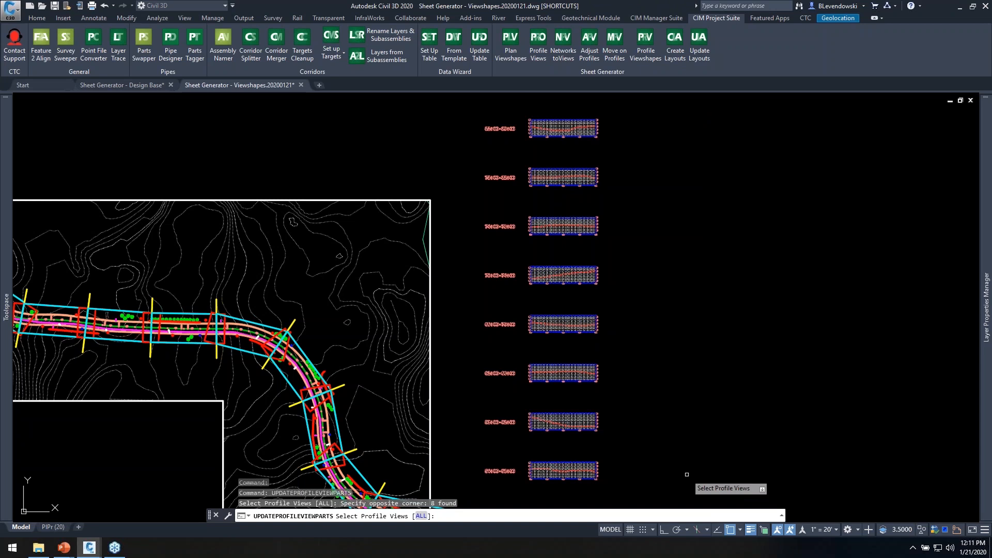
pyautogui.press('Return')
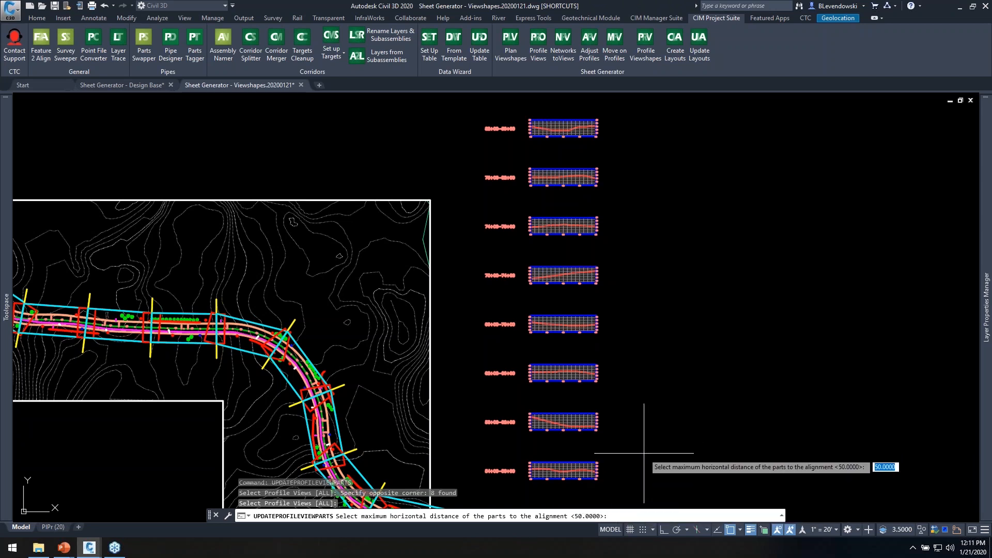
pyautogui.press('Return')
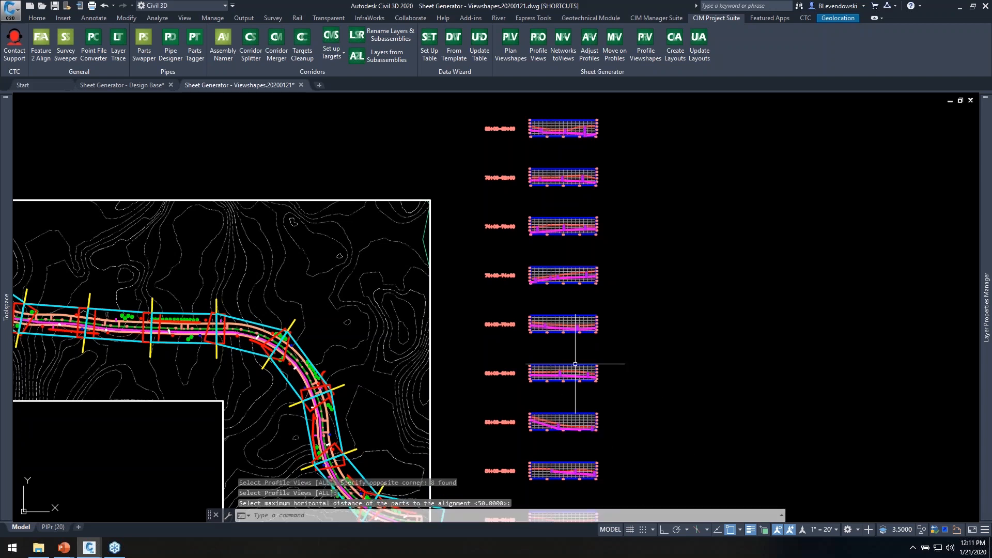
# - Review which pipes and structures are set to be drawn in the 70+00-74+00 profile view's properties, leaving the settings as they are
pyautogui.scroll(8, 553, 295)
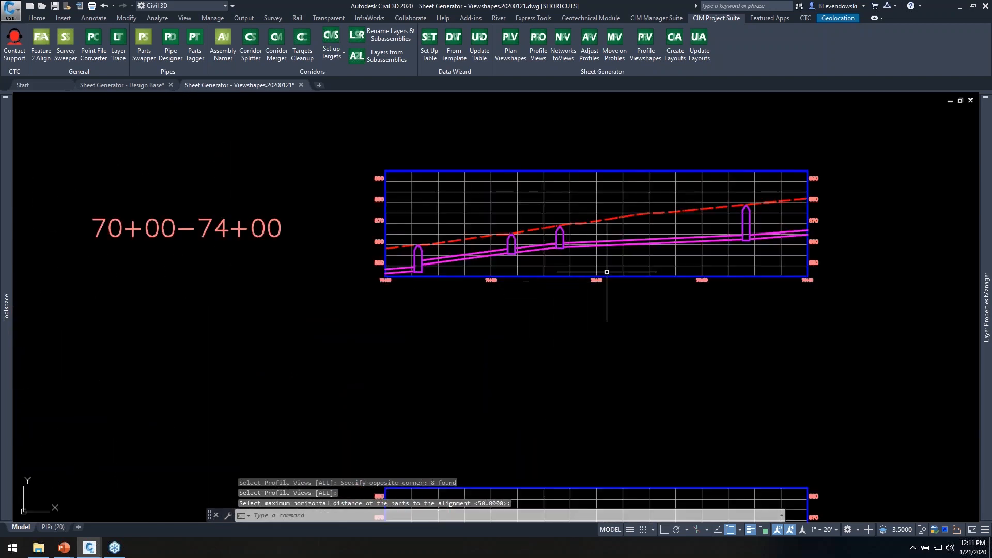
pyautogui.scroll(2, 677, 163)
pyautogui.click(508, 192)
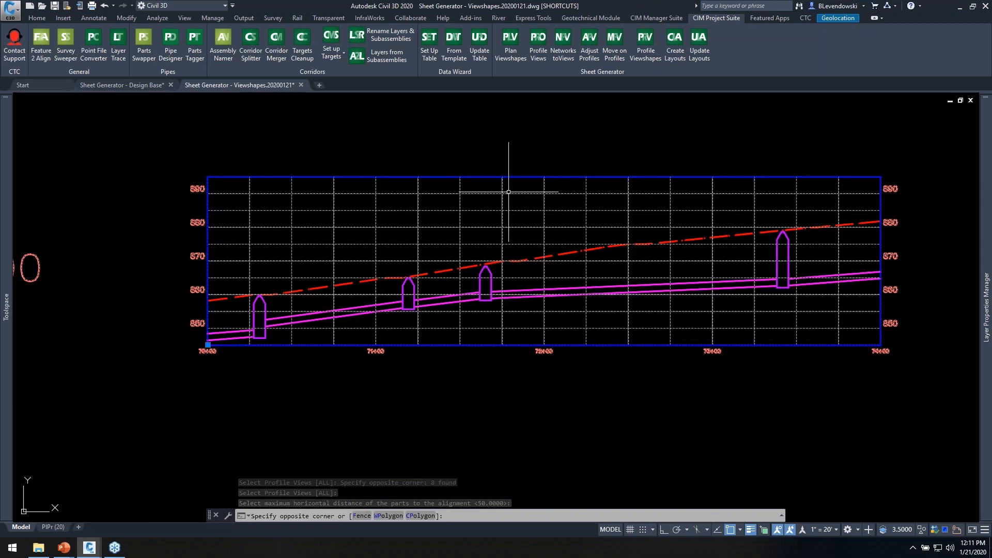
pyautogui.click(542, 133)
pyautogui.rightClick(543, 133)
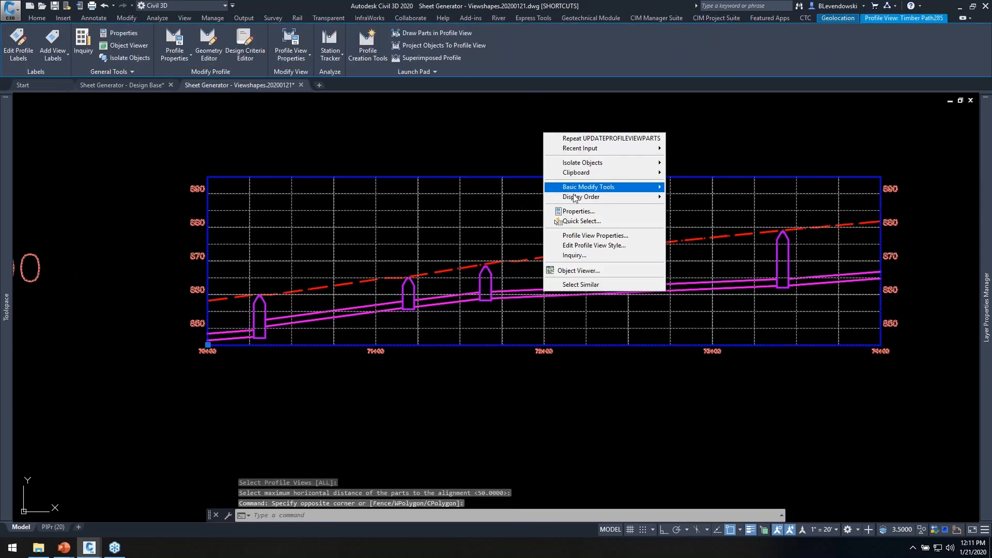
pyautogui.click(583, 236)
pyautogui.click(220, 74)
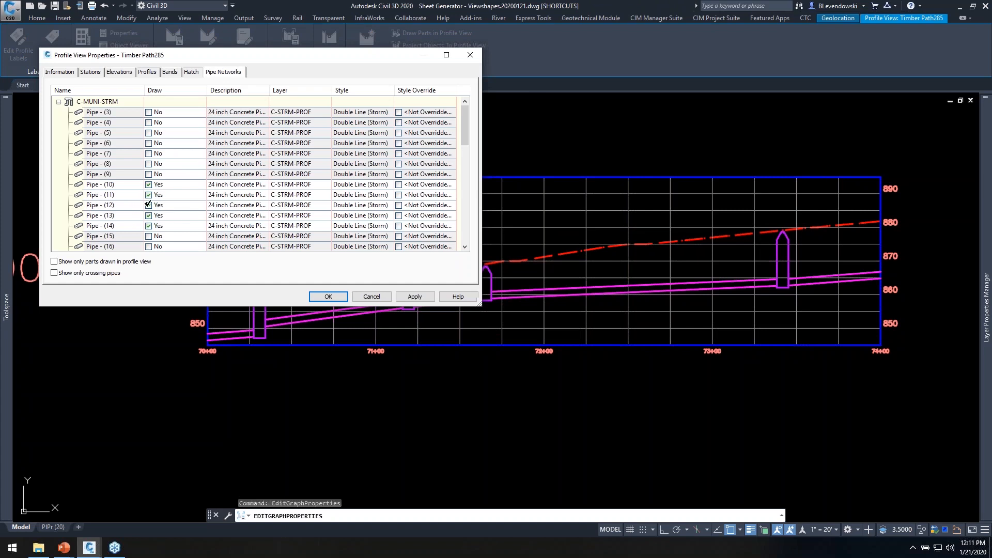
pyautogui.scroll(-4, 145, 193)
pyautogui.scroll(-6, 145, 193)
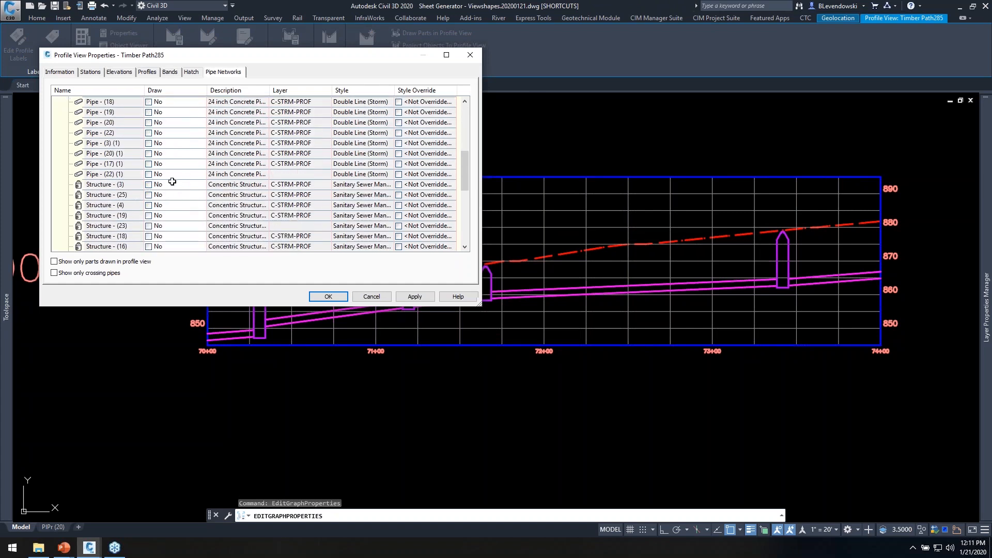
pyautogui.scroll(10, 159, 176)
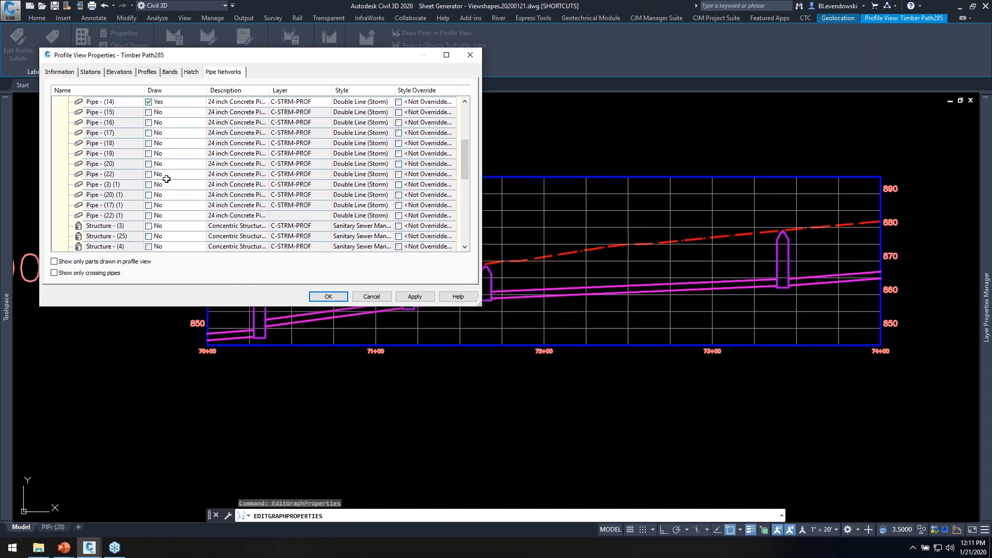
pyautogui.click(361, 296)
pyautogui.press('Escape')
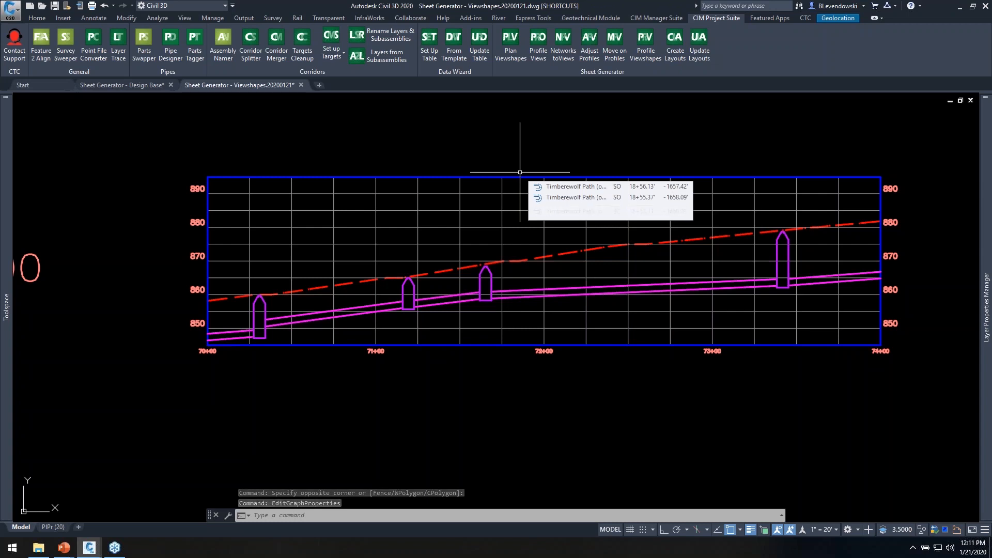
# - Examine the pipes and structures drawn in the other profile views, especially the 74+00-78+00 view
pyautogui.scroll(-5, 520, 172)
pyautogui.moveTo(557, 200); pyautogui.dragTo(565, 316, button='middle')
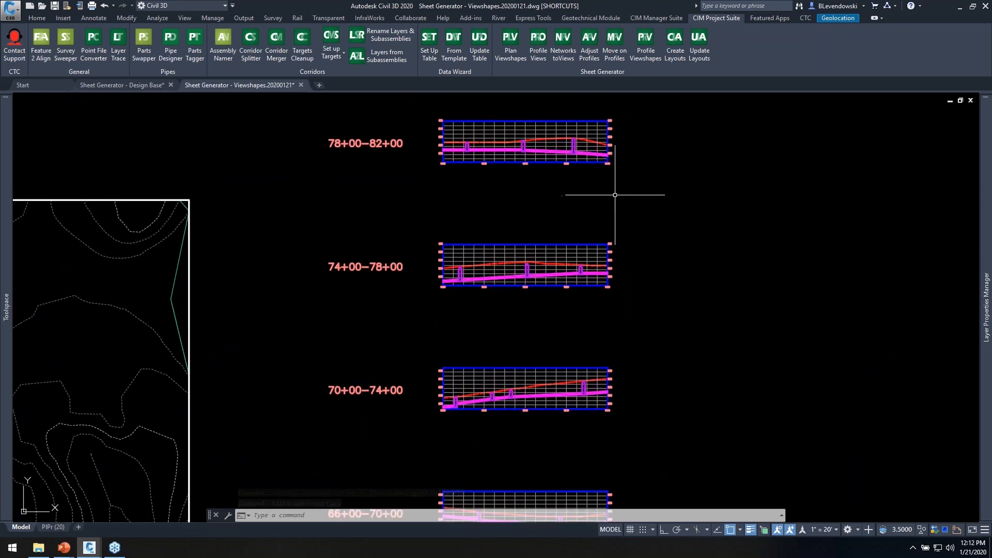
pyautogui.moveTo(617, 202); pyautogui.dragTo(642, 174, button='middle')
pyautogui.scroll(2, 556, 257)
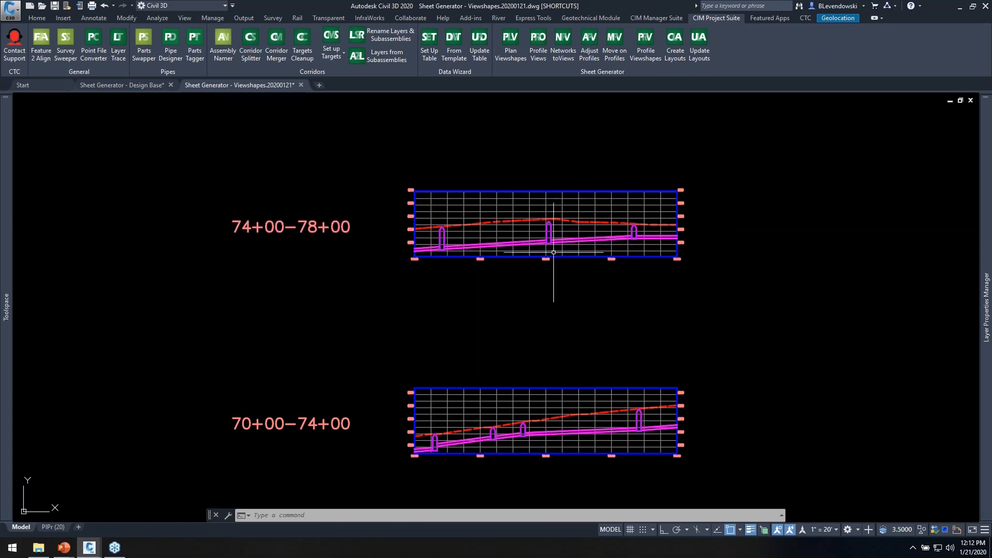
pyautogui.scroll(2, 552, 281)
pyautogui.moveTo(556, 310); pyautogui.dragTo(542, 372, button='middle')
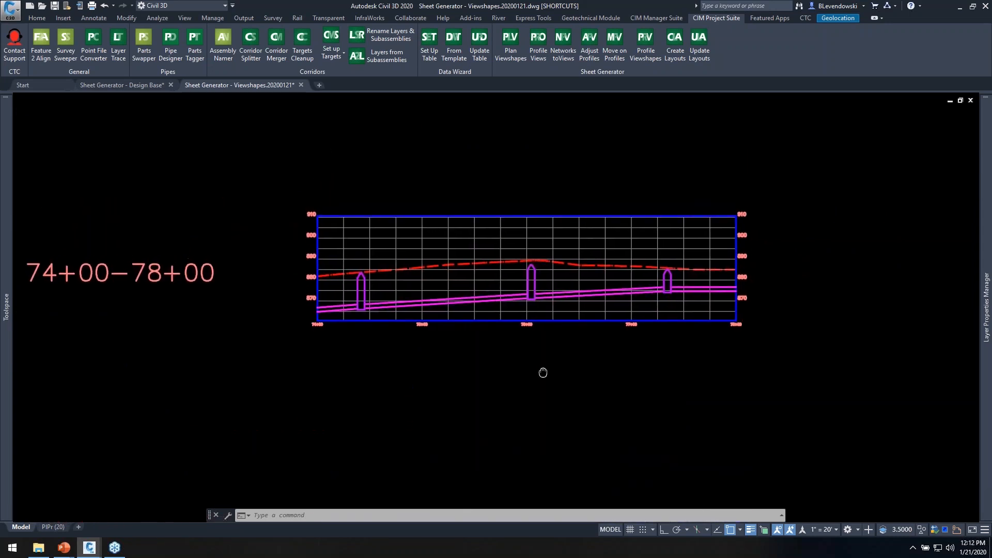
pyautogui.scroll(-5, 504, 275)
pyautogui.moveTo(549, 320); pyautogui.dragTo(593, 259, button='middle')
pyautogui.scroll(2, 549, 423)
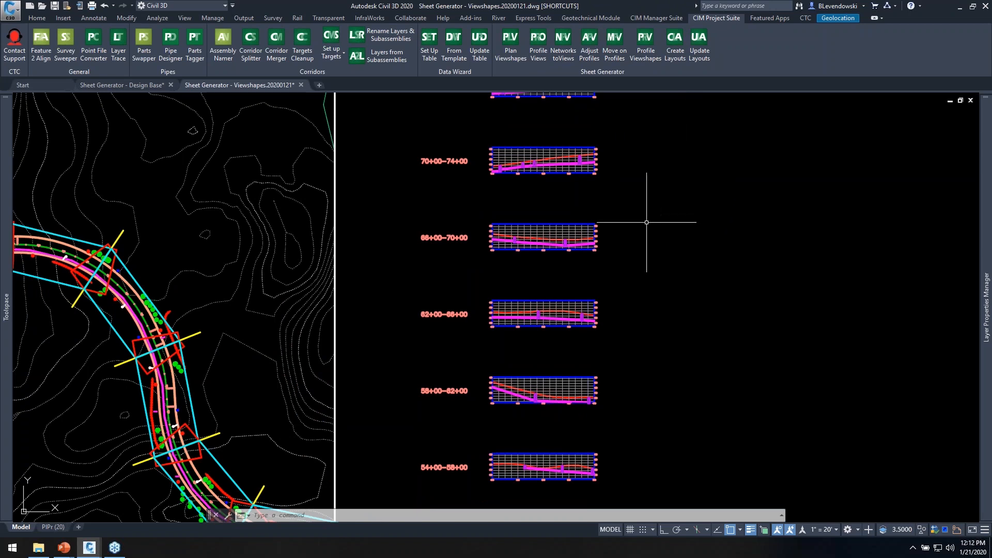
# - Inspect the centerline and adjacent pipe run on the plan's eastern curve against the neighbouring profile views
pyautogui.scroll(2, 573, 210)
pyautogui.moveTo(571, 208)
pyautogui.mouseDown(button='middle')
pyautogui.moveTo(559, 247)
pyautogui.moveTo(538, 250)
pyautogui.moveTo(929, 176)
pyautogui.mouseUp(button='middle')
pyautogui.click(263, 341)
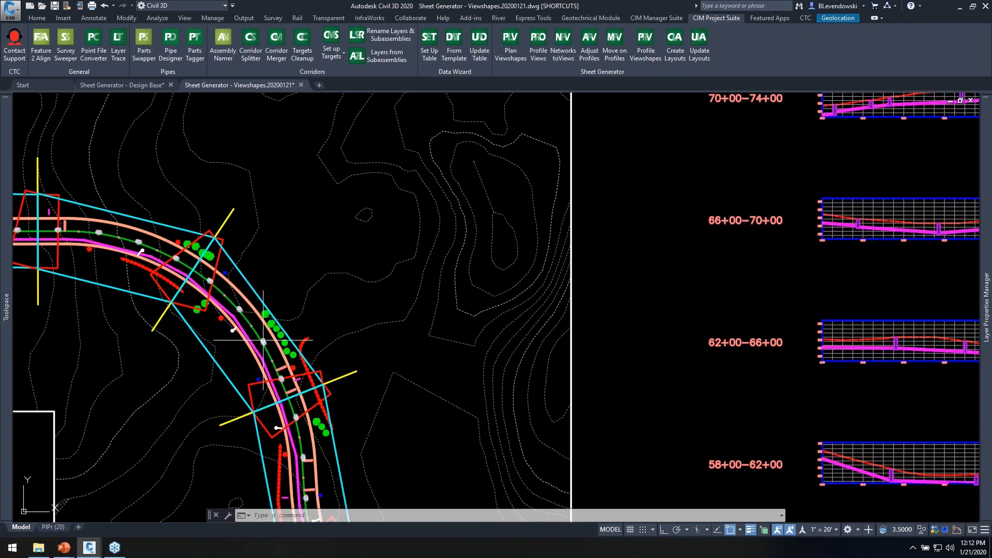
pyautogui.press('Escape')
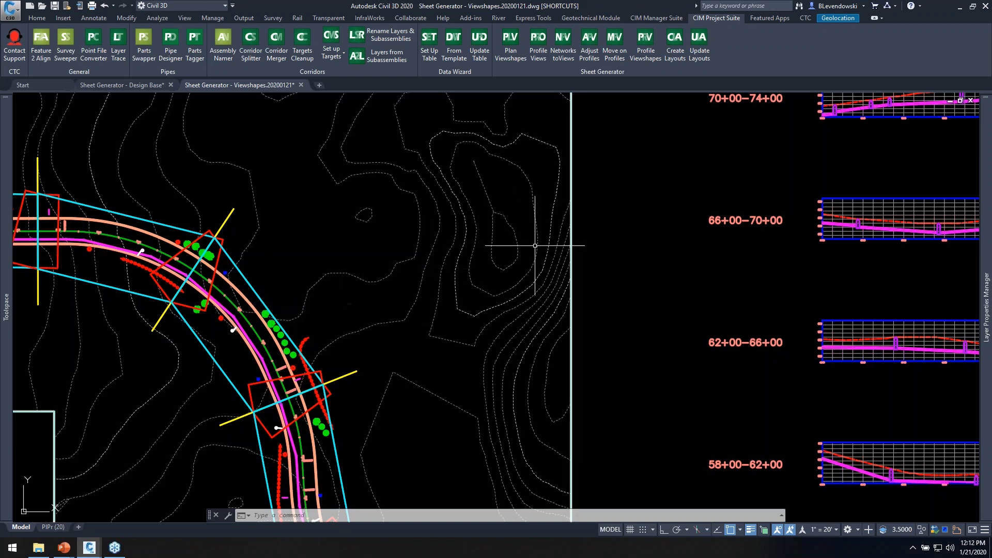
pyautogui.moveTo(714, 273); pyautogui.dragTo(407, 299, button='middle')
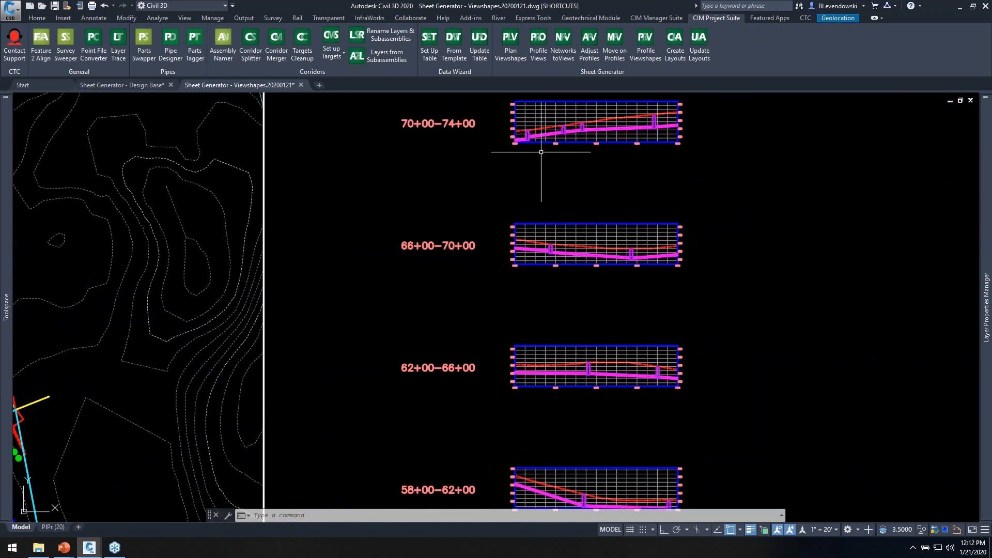
pyautogui.click(590, 47)
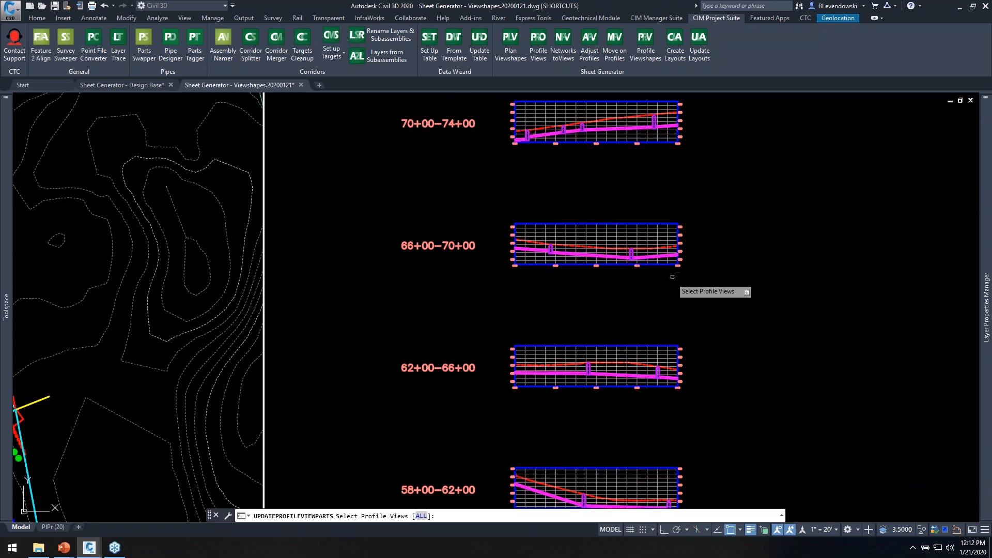
pyautogui.press('Escape')
pyautogui.scroll(-3, 589, 271)
pyautogui.scroll(-4, 589, 271)
pyautogui.moveTo(646, 214); pyautogui.dragTo(636, 275, button='middle')
pyautogui.scroll(4, 600, 277)
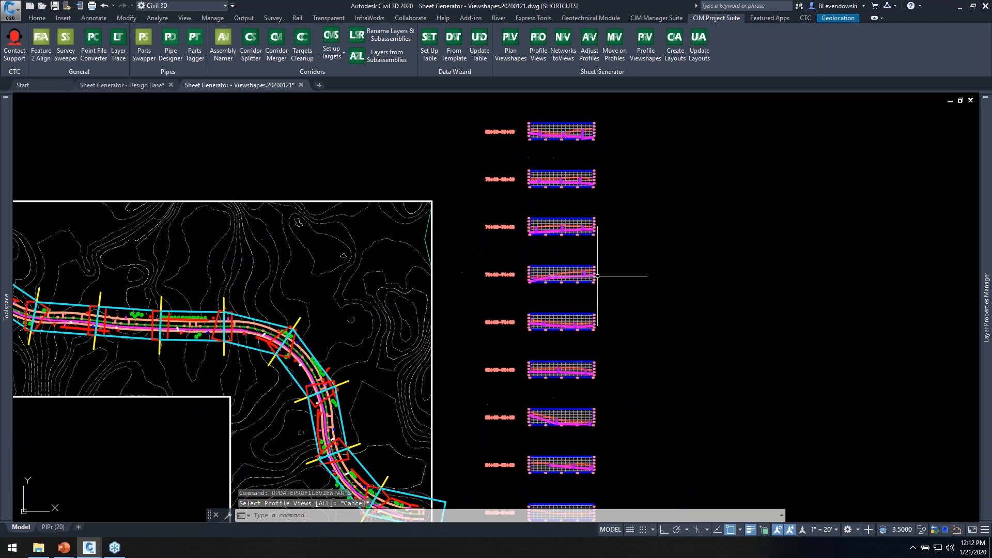
# - Start the Adjust Profiles command on all ten profile views in the column beside the plan
pyautogui.click(590, 46)
pyautogui.moveTo(603, 379)
pyautogui.mouseDown(button='middle')
pyautogui.moveTo(642, 339)
pyautogui.moveTo(646, 286)
pyautogui.mouseUp(button='middle')
pyautogui.scroll(2, 582, 414)
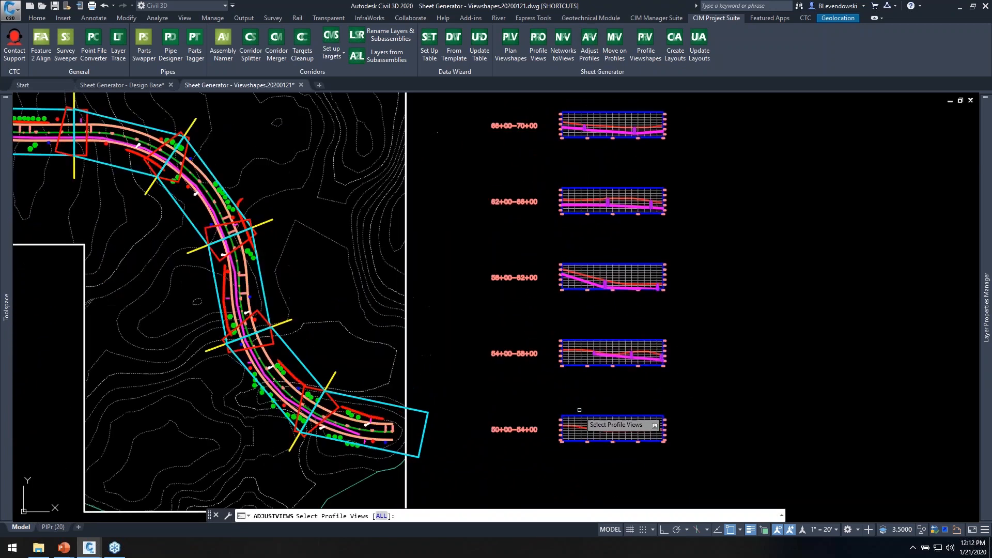
pyautogui.scroll(2, 596, 341)
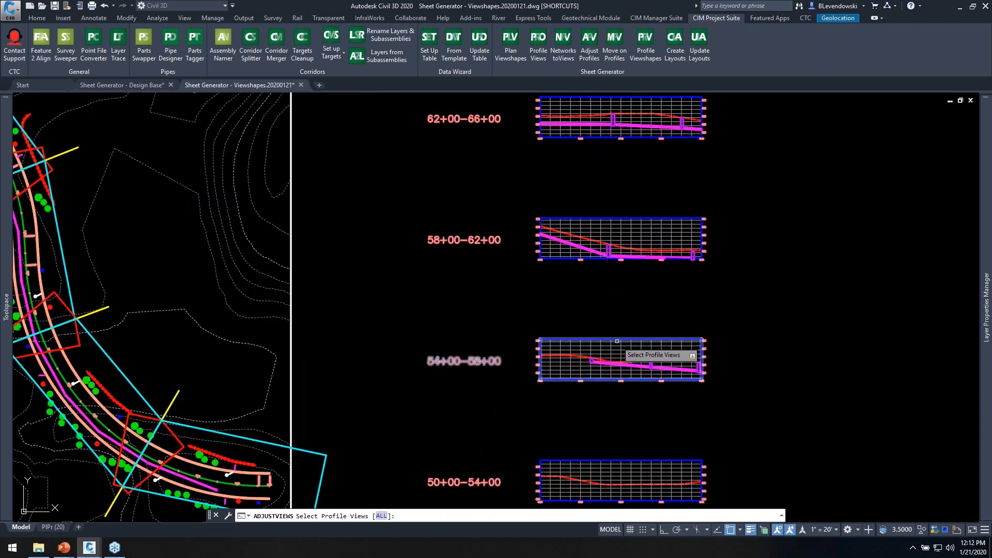
pyautogui.scroll(-4, 597, 349)
pyautogui.click(664, 405)
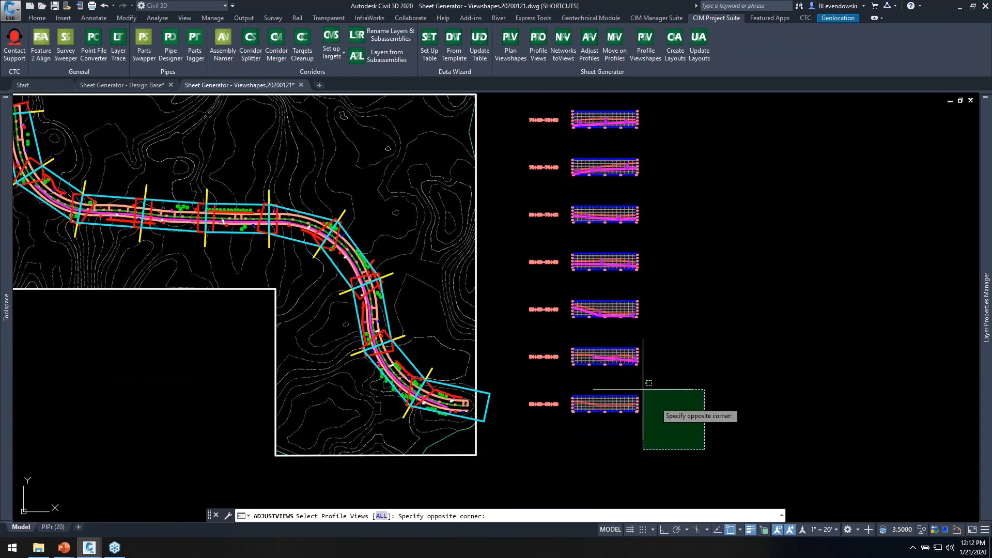
pyautogui.scroll(-3, 646, 331)
pyautogui.scroll(-2, 640, 323)
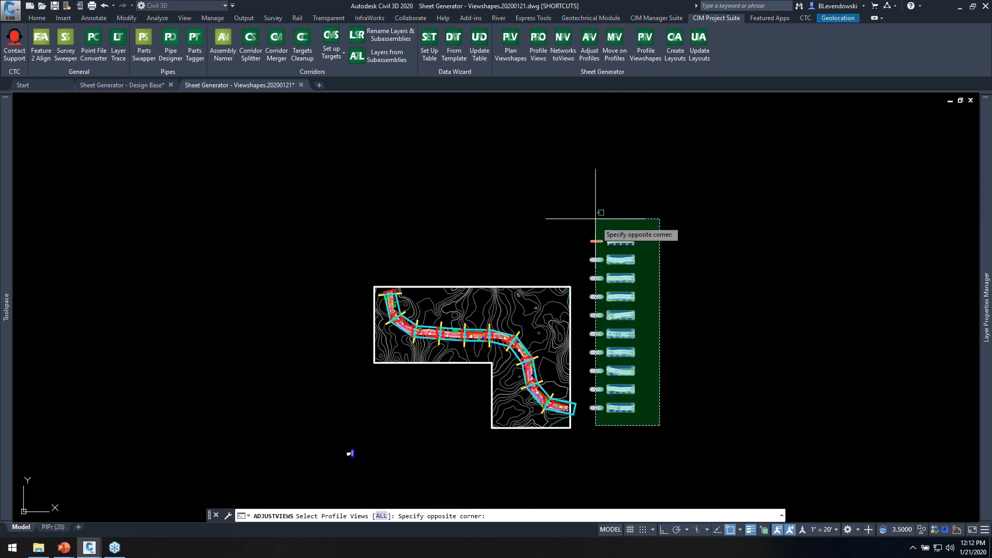
pyautogui.click(591, 212)
pyautogui.scroll(2, 584, 384)
pyautogui.scroll(2, 589, 390)
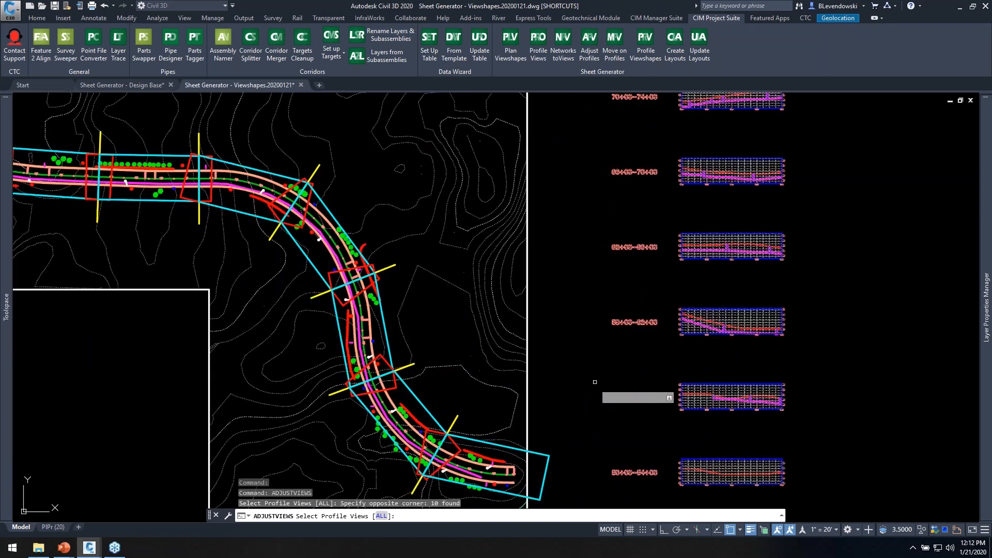
pyautogui.scroll(3, 615, 349)
pyautogui.scroll(-2, 657, 344)
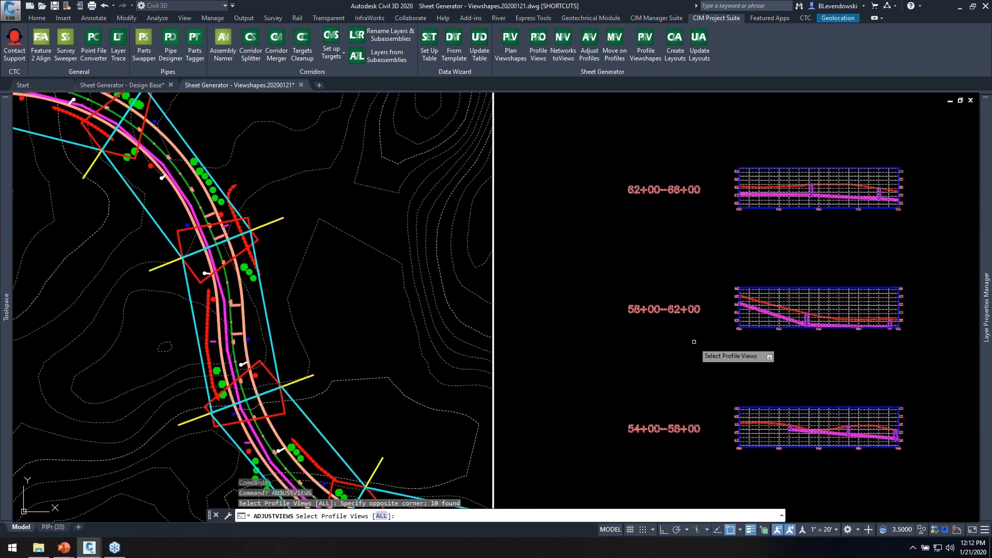
pyautogui.scroll(-1, 654, 330)
pyautogui.press('Return')
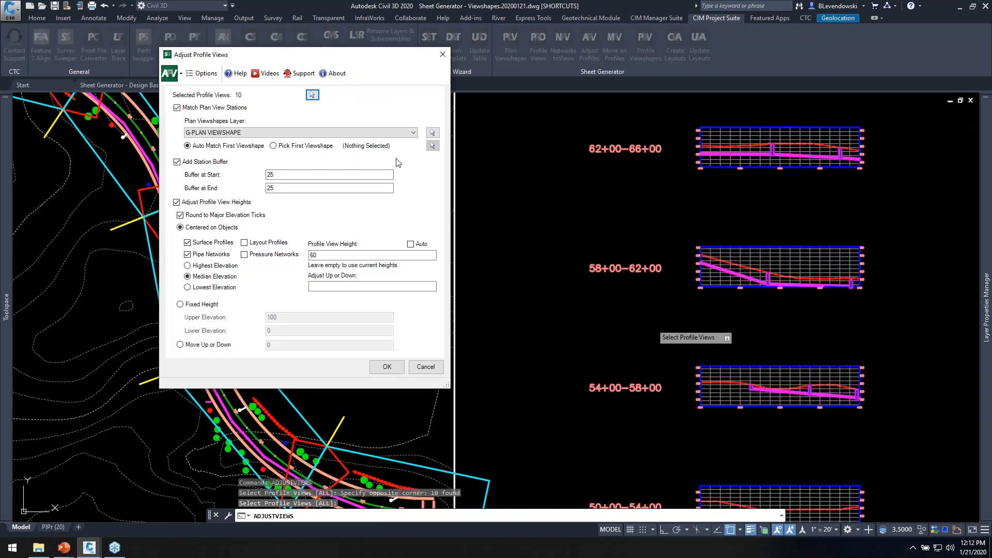
# - Match the profile views to the plan stations on the G-PLAN VIEWSHAPE layer, with a station buffer of 25 at start and end
pyautogui.moveTo(351, 65); pyautogui.dragTo(404, 104)
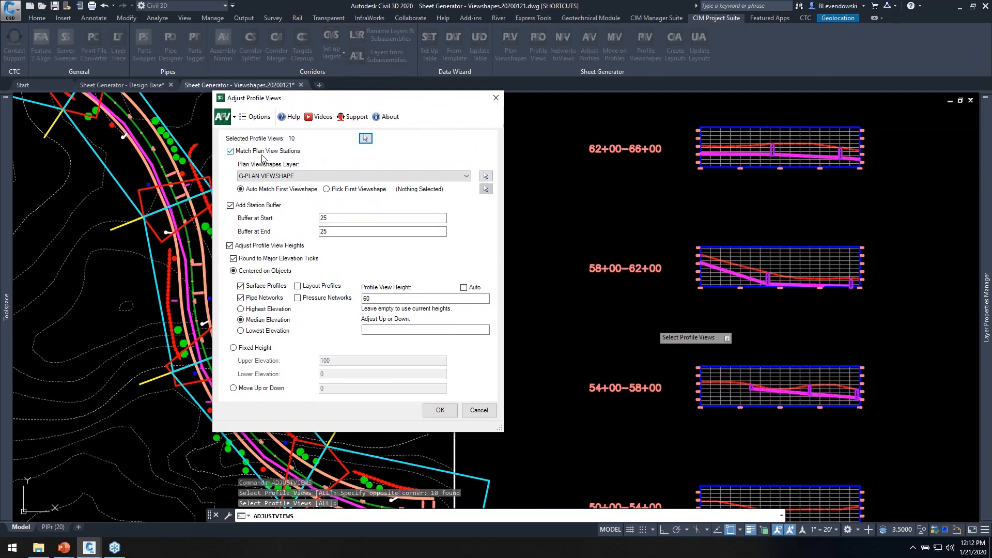
pyautogui.moveTo(376, 103)
pyautogui.mouseDown()
pyautogui.moveTo(407, 78)
pyautogui.moveTo(495, 50)
pyautogui.mouseUp()
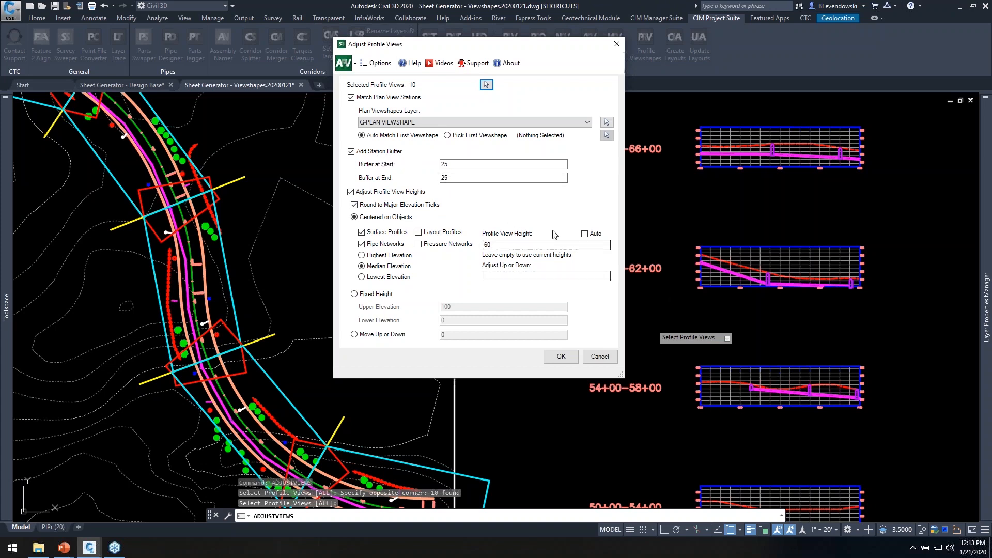
pyautogui.moveTo(451, 165); pyautogui.dragTo(421, 164)
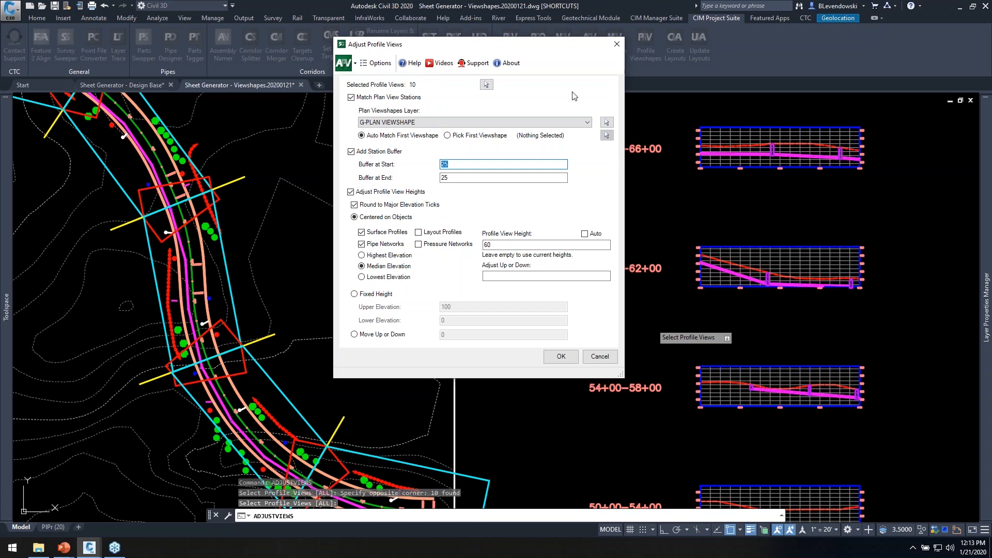
pyautogui.moveTo(544, 52)
pyautogui.mouseDown()
pyautogui.moveTo(537, 99)
pyautogui.moveTo(535, 64)
pyautogui.mouseUp()
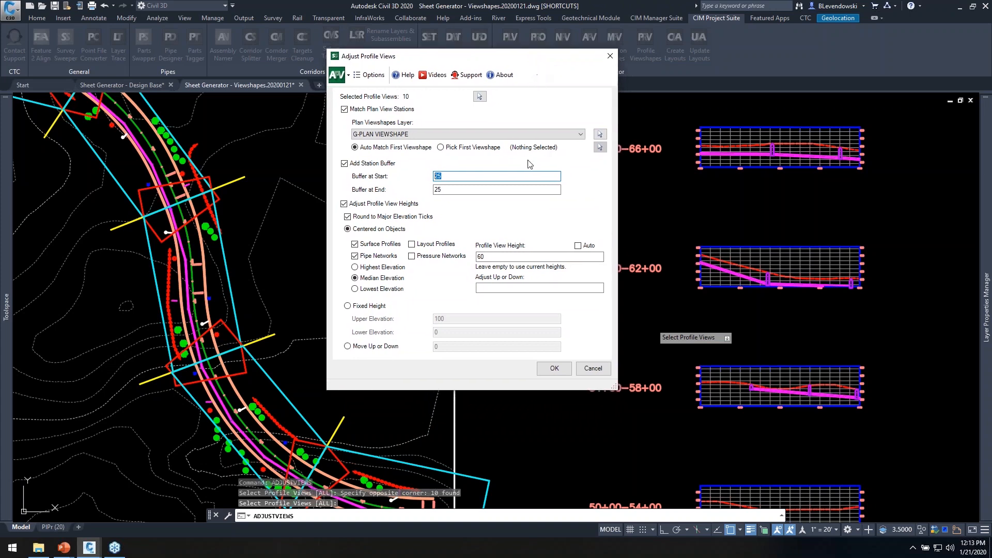
pyautogui.click(460, 189)
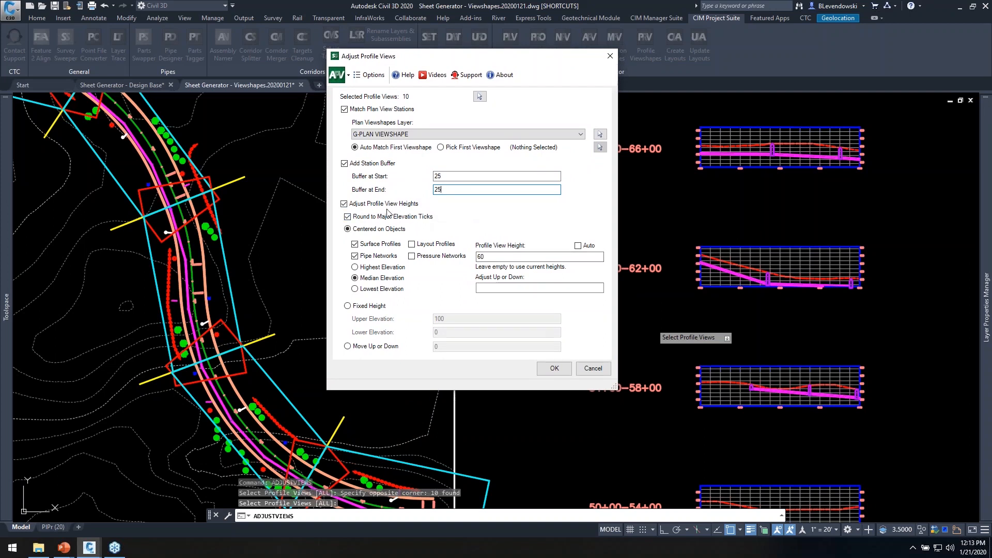
# - Apply a profile view height of 60, rounded to major elevation ticks and centered on the median elevation of surface profiles and pipe networks
pyautogui.click(347, 217)
pyautogui.click(348, 217)
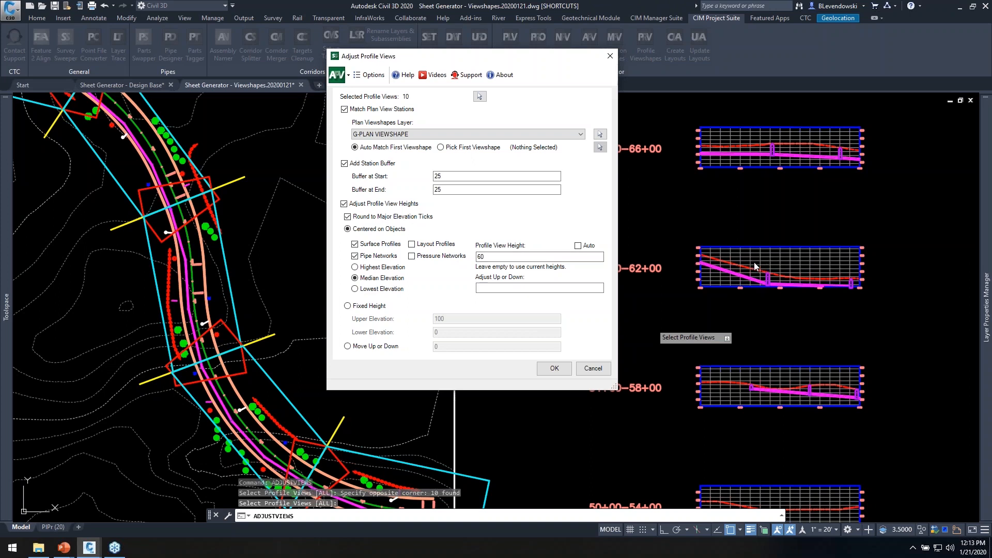
pyautogui.moveTo(535, 64); pyautogui.dragTo(520, 53)
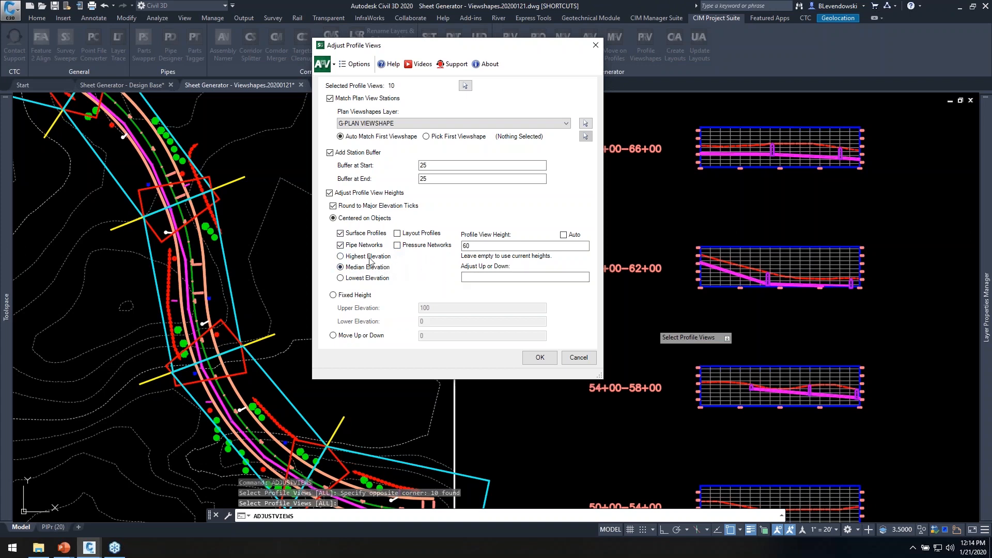
pyautogui.moveTo(492, 246); pyautogui.dragTo(405, 247)
pyautogui.click(477, 277)
pyautogui.click(539, 358)
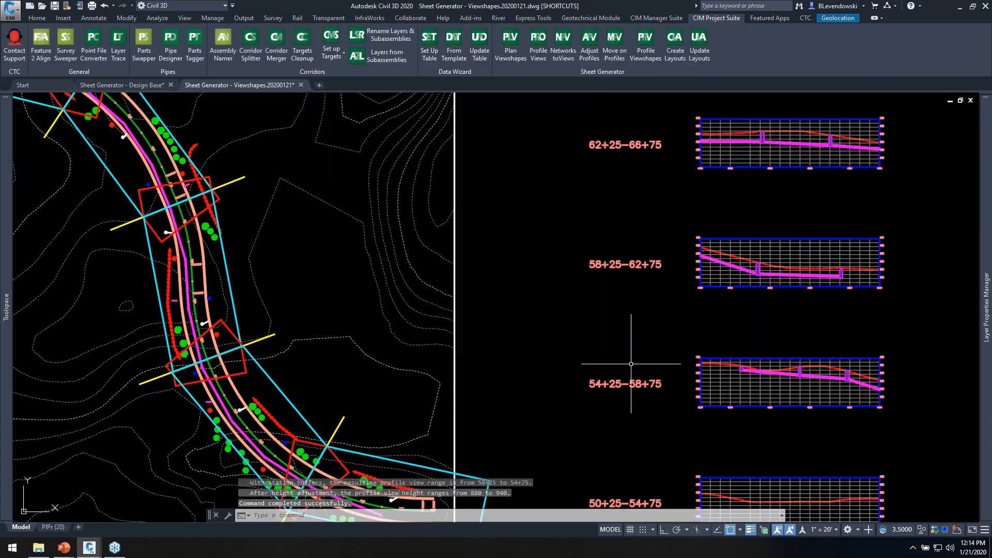
# - Examine the adjusted station ranges, heights and pipe runs in the profile views, especially the end of the 66+25-70+75 view
pyautogui.moveTo(848, 304); pyautogui.dragTo(798, 295, button='middle')
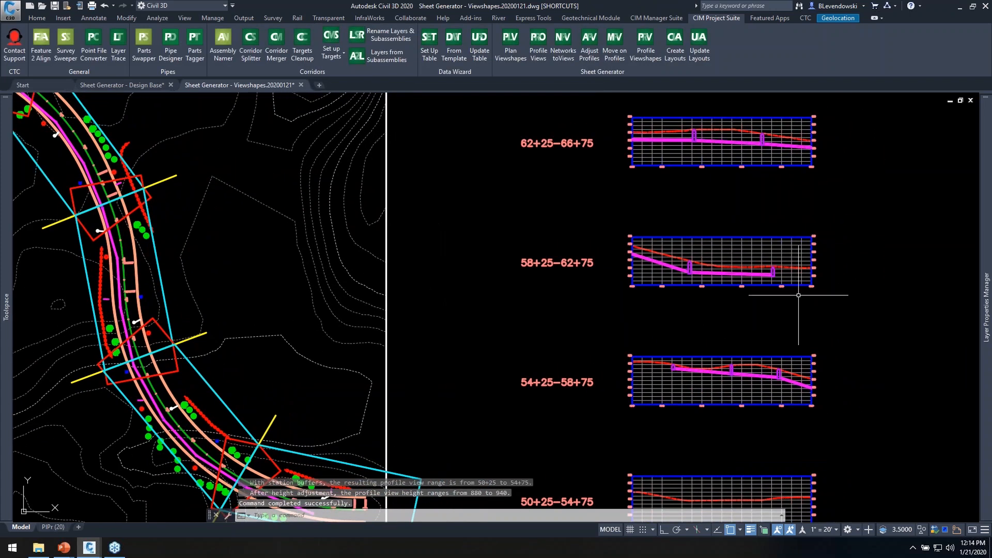
pyautogui.scroll(2, 646, 385)
pyautogui.moveTo(672, 377)
pyautogui.mouseDown(button='middle')
pyautogui.moveTo(652, 356)
pyautogui.moveTo(602, 359)
pyautogui.mouseUp(button='middle')
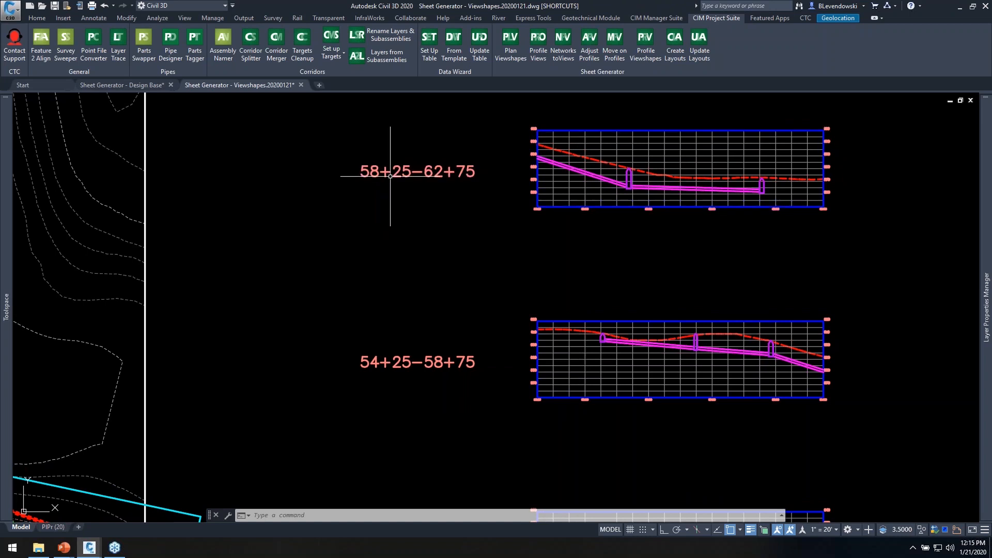
pyautogui.moveTo(422, 198); pyautogui.dragTo(416, 210, button='middle')
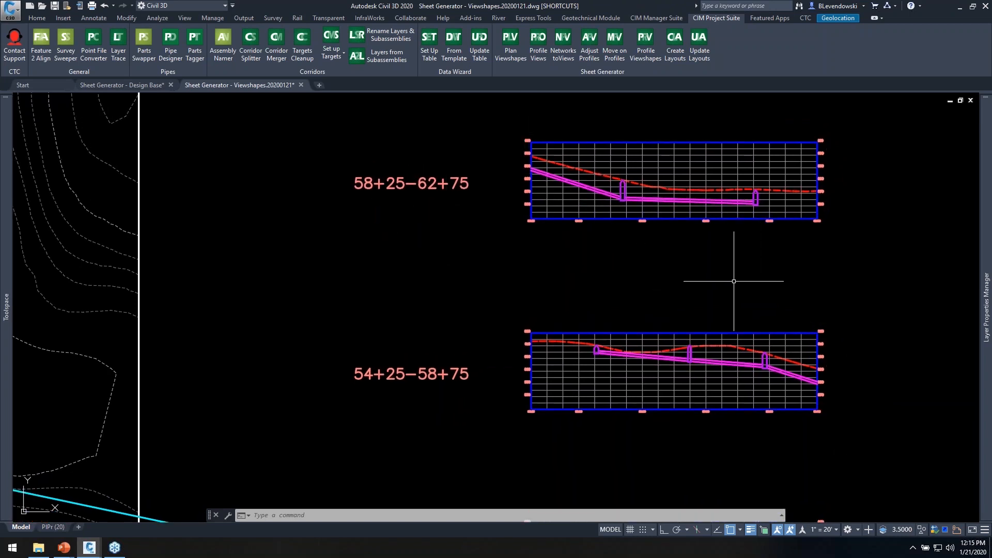
pyautogui.moveTo(733, 276); pyautogui.dragTo(693, 359, button='middle')
pyautogui.moveTo(708, 222); pyautogui.dragTo(643, 379, button='middle')
pyautogui.moveTo(622, 155); pyautogui.dragTo(634, 287, button='middle')
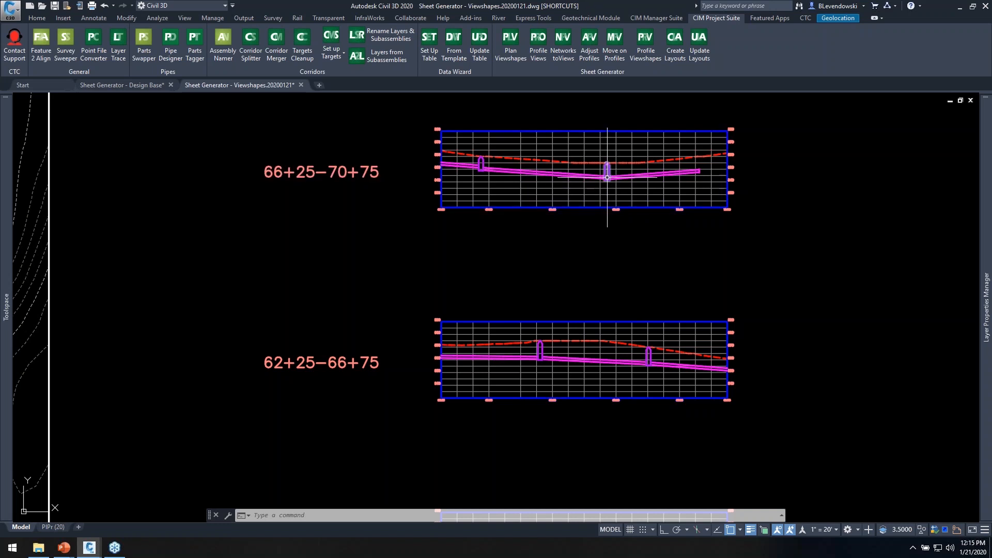
pyautogui.moveTo(603, 213)
pyautogui.mouseDown(button='middle')
pyautogui.moveTo(618, 239)
pyautogui.moveTo(621, 296)
pyautogui.moveTo(599, 310)
pyautogui.mouseUp(button='middle')
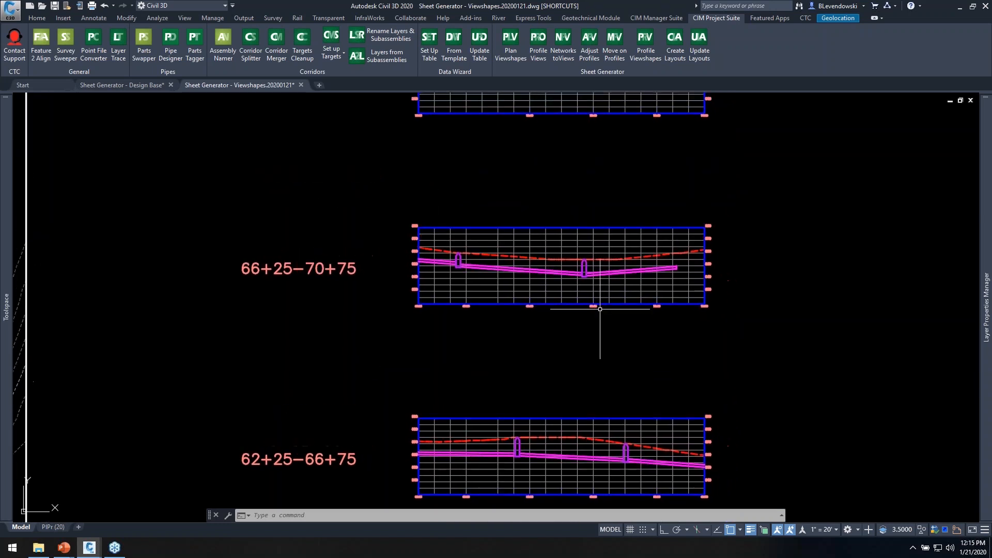
pyautogui.scroll(4, 670, 263)
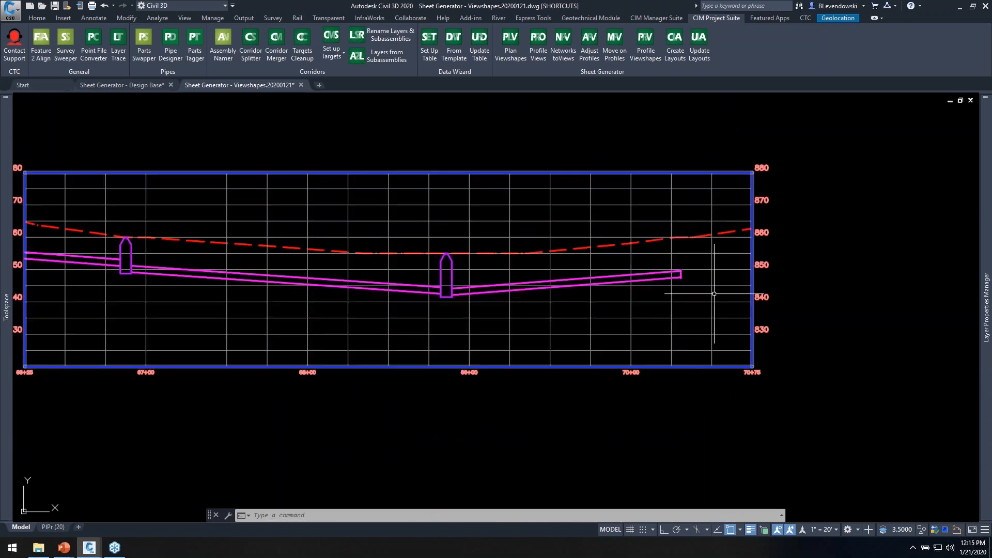
pyautogui.scroll(-2, 703, 290)
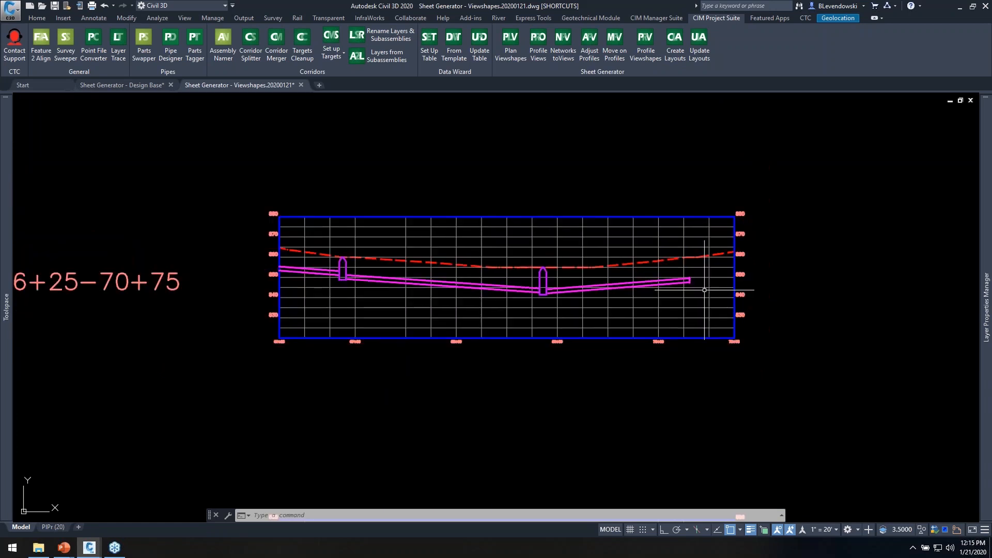
pyautogui.scroll(-2, 693, 332)
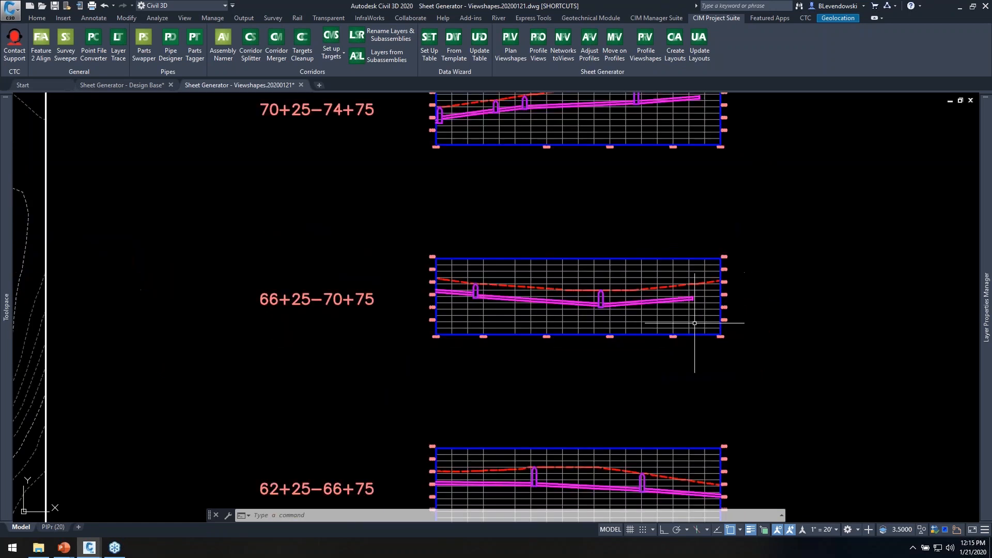
# - Update the pipe network parts in all profile views, using a maximum horizontal distance of 50 from the alignment, and check the 66+25-70+75 view
pyautogui.click(562, 44)
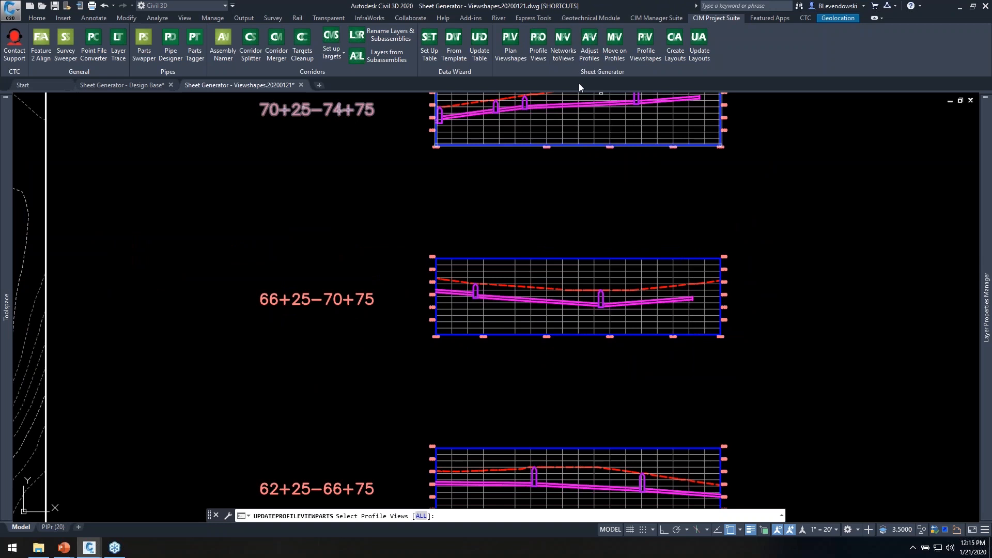
pyautogui.press('Escape')
pyautogui.press('Return')
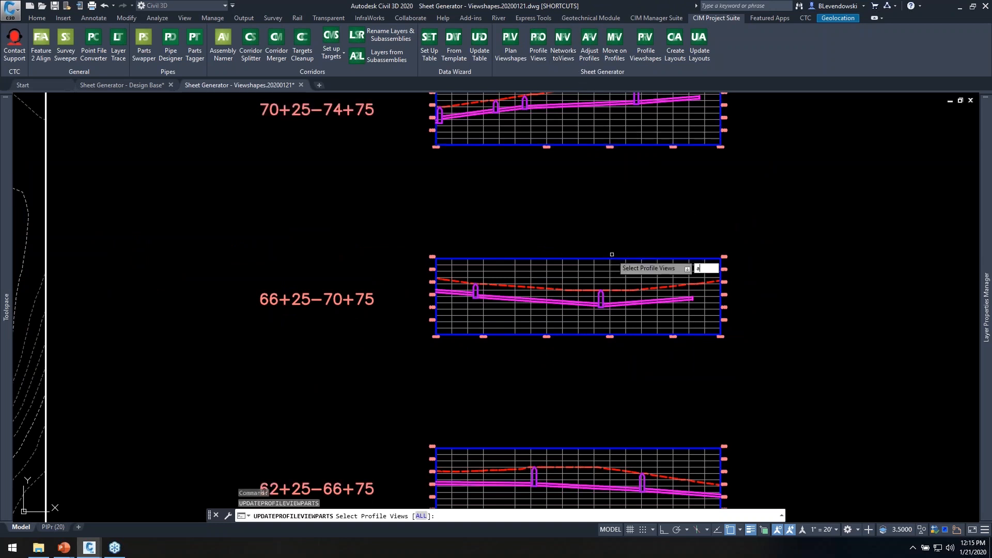
pyautogui.press('Return')
pyautogui.press('Return')
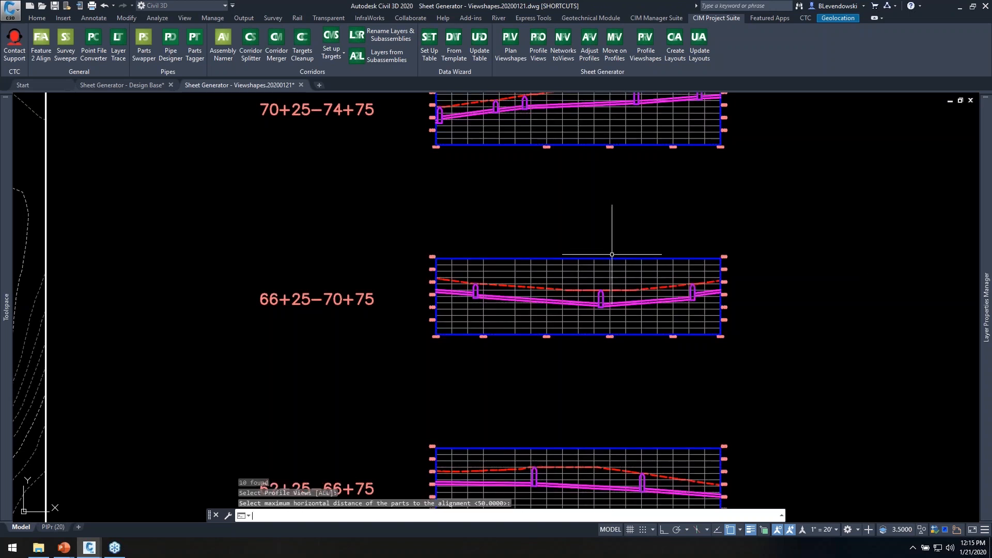
pyautogui.press('Return')
pyautogui.scroll(6, 694, 315)
pyautogui.scroll(-4, 701, 303)
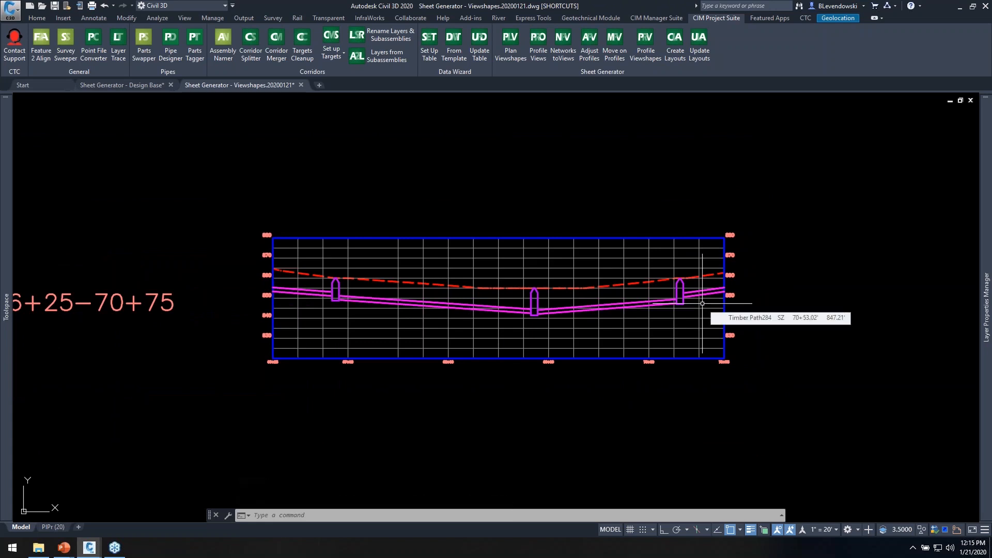
pyautogui.moveTo(568, 154); pyautogui.dragTo(565, 165, button='middle')
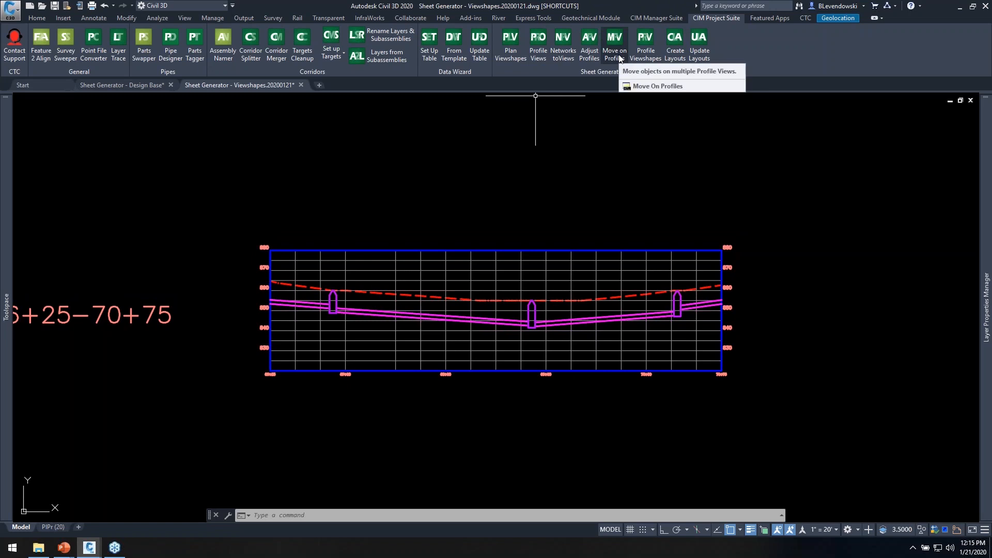
# - Open the PlPr (20) layout and inspect its lower profile viewport and upper plan viewport
pyautogui.scroll(-4, 611, 200)
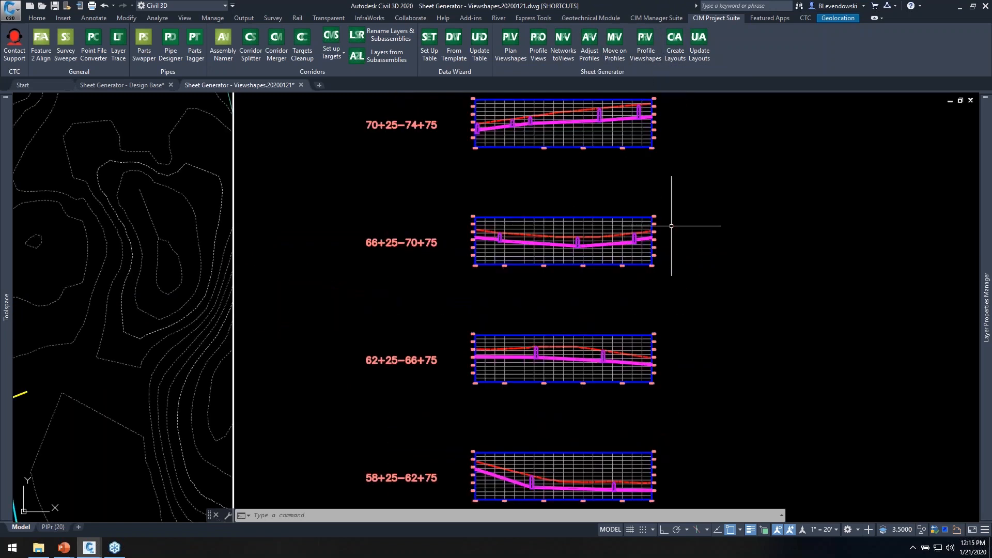
pyautogui.scroll(-2, 671, 232)
pyautogui.moveTo(711, 309)
pyautogui.mouseDown(button='middle')
pyautogui.moveTo(702, 181)
pyautogui.moveTo(760, 268)
pyautogui.mouseUp(button='middle')
pyautogui.moveTo(633, 327); pyautogui.dragTo(624, 332, button='middle')
pyautogui.click(53, 527)
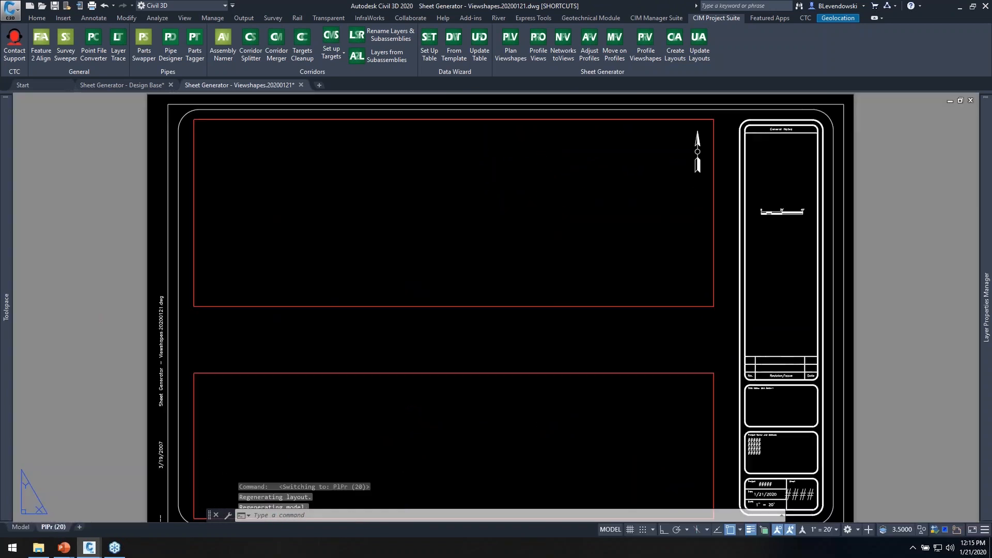
pyautogui.scroll(-3, 294, 349)
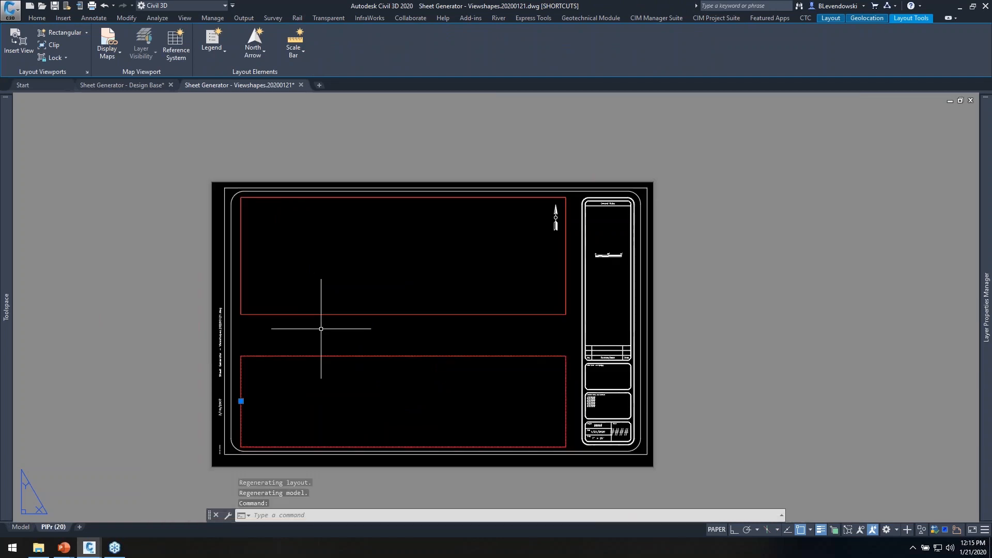
pyautogui.scroll(3, 324, 328)
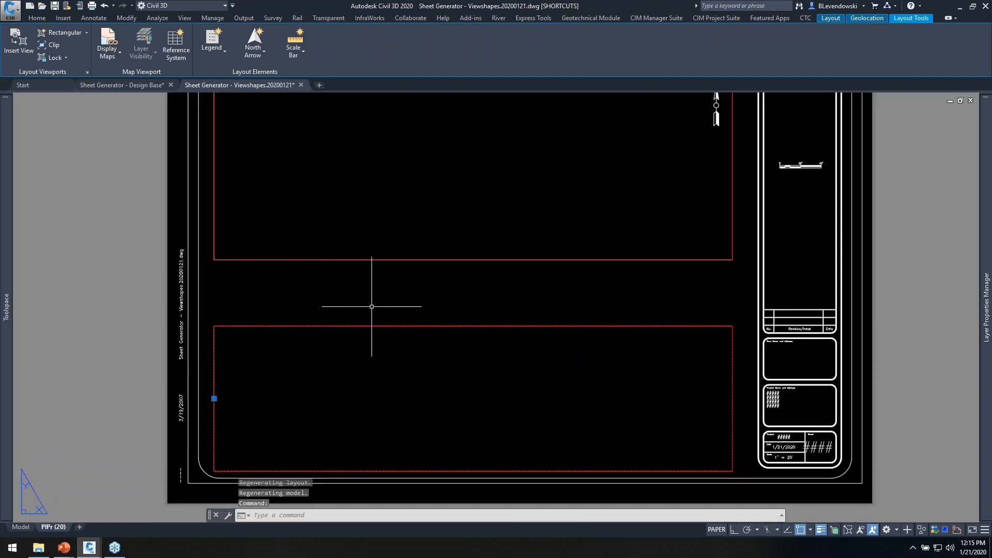
pyautogui.moveTo(398, 305); pyautogui.dragTo(361, 341, button='middle')
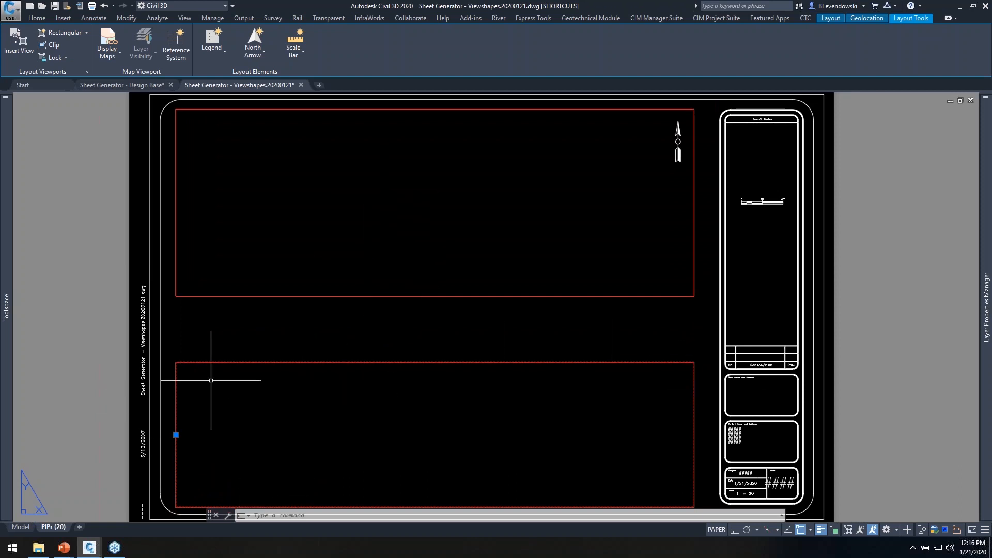
pyautogui.press('Escape')
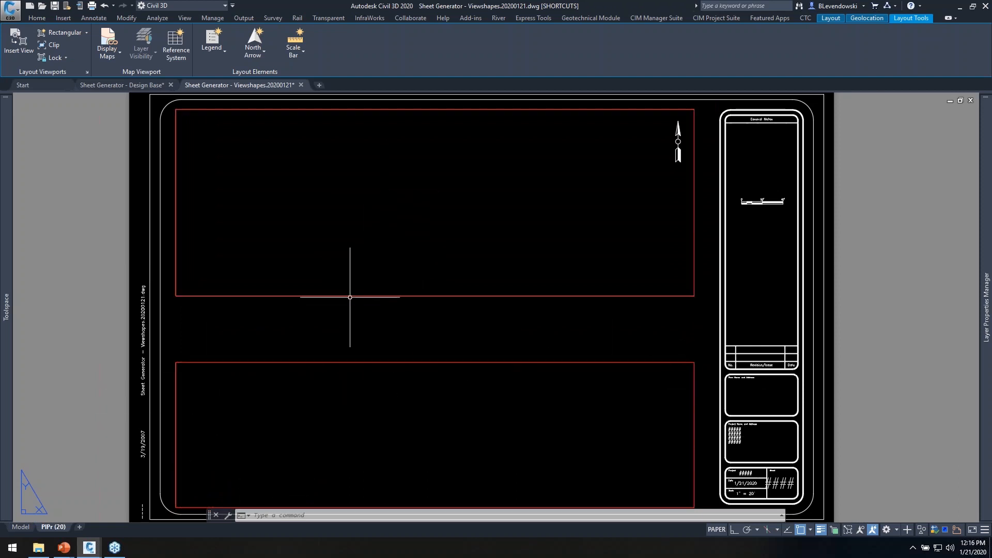
pyautogui.click(348, 296)
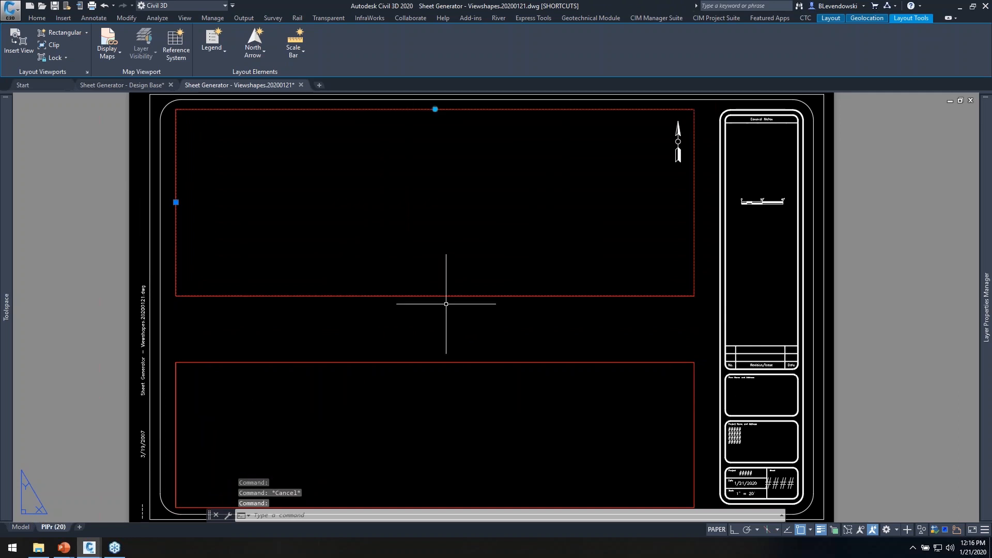
# - Inspect the layout's profile viewport, return to model space and start Profile Viewshapes on all Timber Path profile views
pyautogui.click(317, 362)
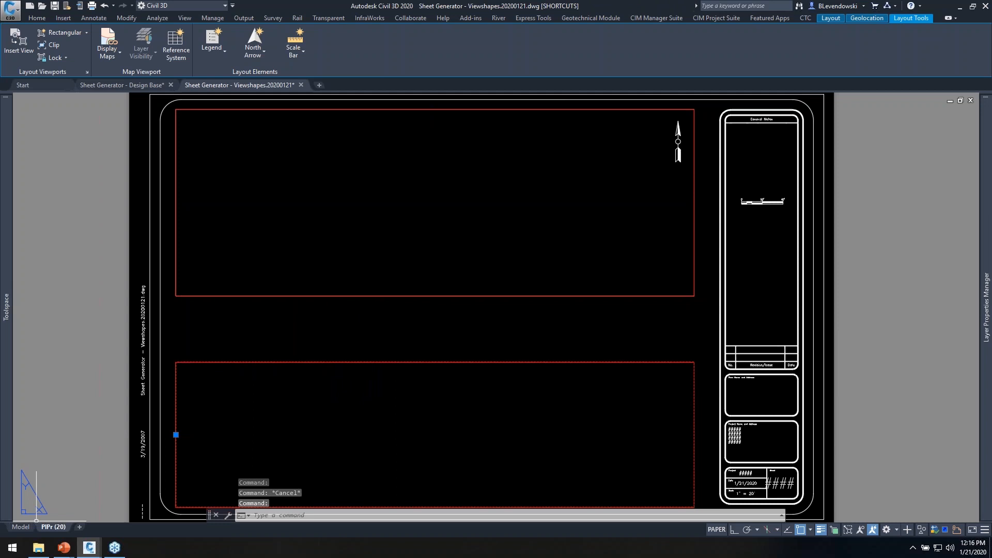
pyautogui.click(20, 527)
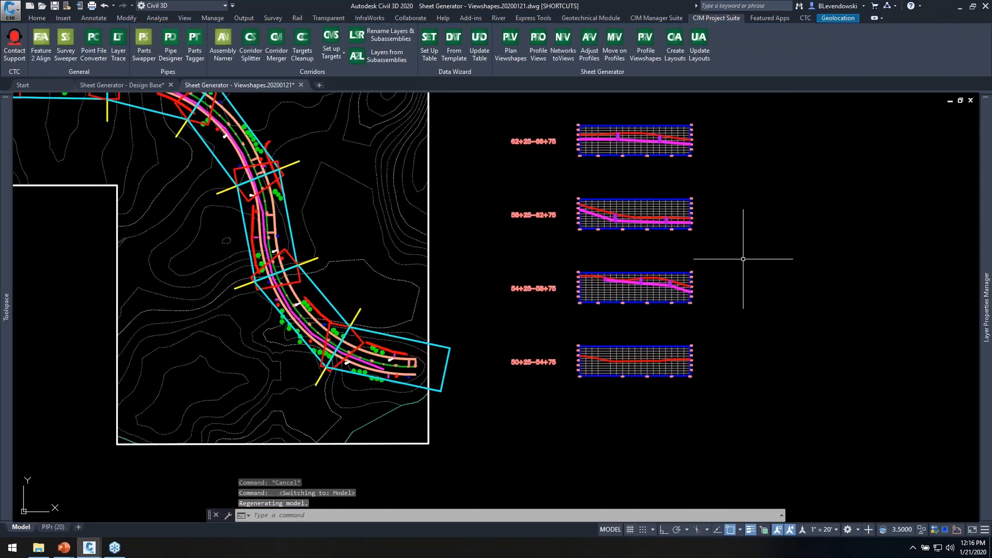
pyautogui.moveTo(743, 258); pyautogui.dragTo(725, 277, button='middle')
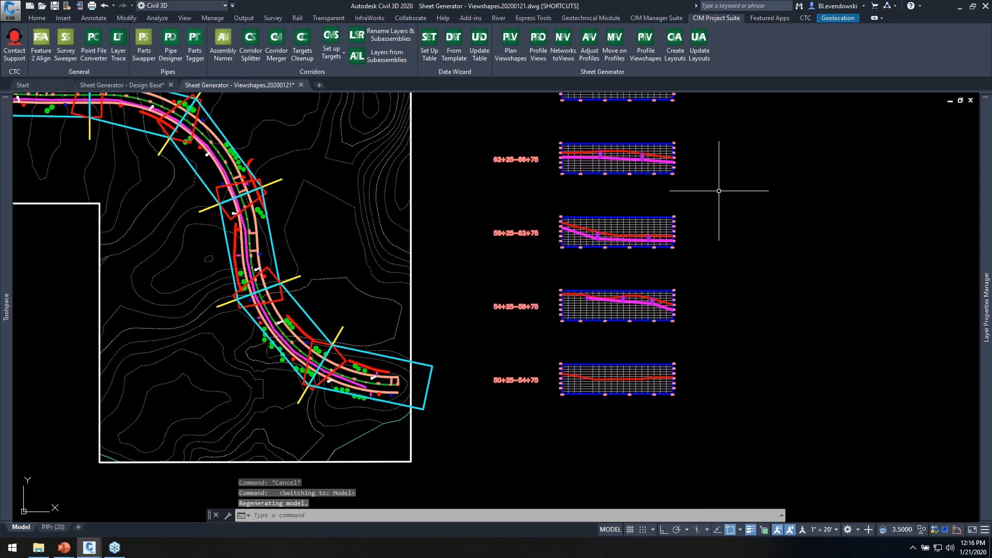
pyautogui.click(645, 57)
pyautogui.scroll(-2, 646, 380)
pyautogui.moveTo(719, 395); pyautogui.dragTo(697, 421, button='middle')
pyautogui.click(697, 420)
pyautogui.scroll(-2, 557, 207)
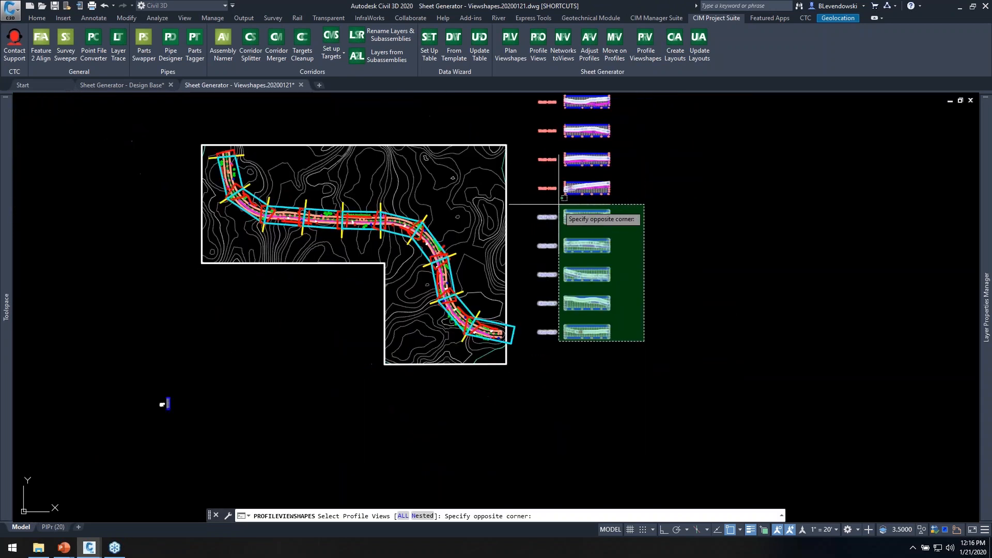
pyautogui.moveTo(609, 181); pyautogui.dragTo(588, 272, button='middle')
pyautogui.click(508, 139)
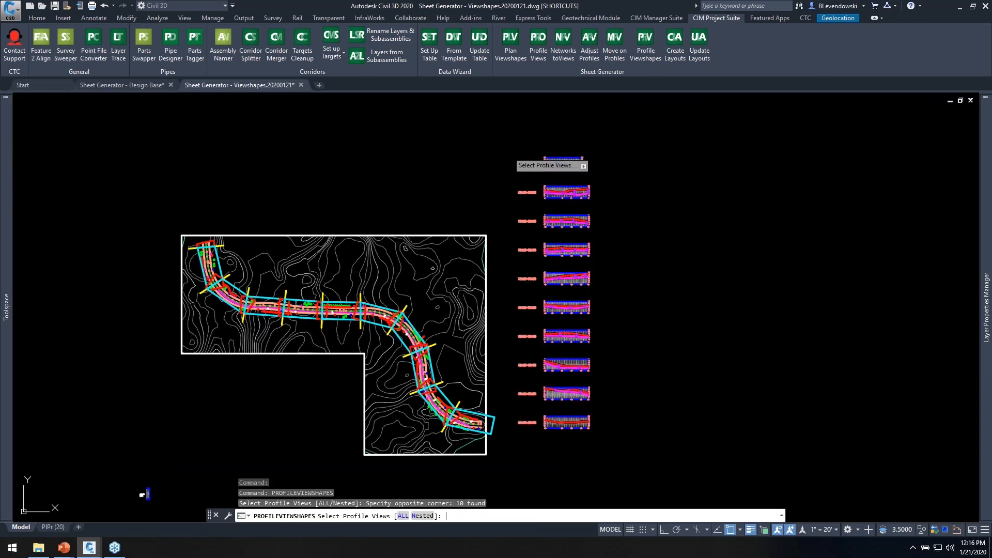
pyautogui.press('Return')
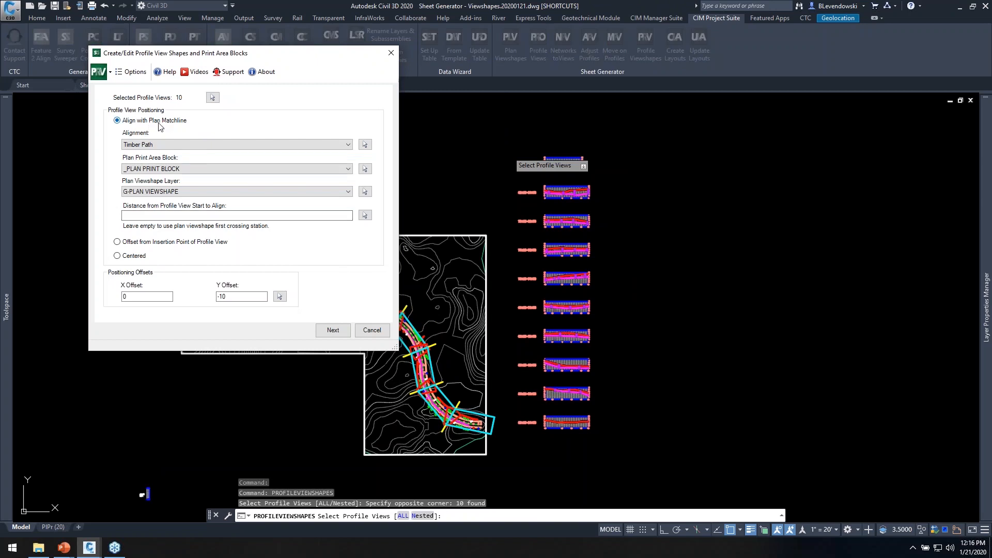
pyautogui.moveTo(311, 58); pyautogui.dragTo(291, 39)
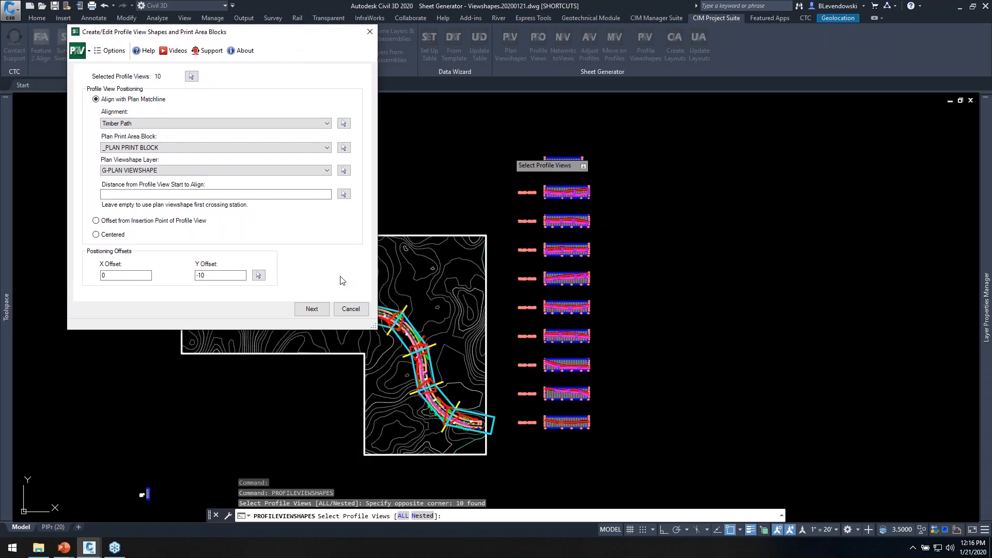
pyautogui.click(343, 122)
pyautogui.scroll(8, 570, 408)
pyautogui.moveTo(570, 398); pyautogui.dragTo(566, 312, button='middle')
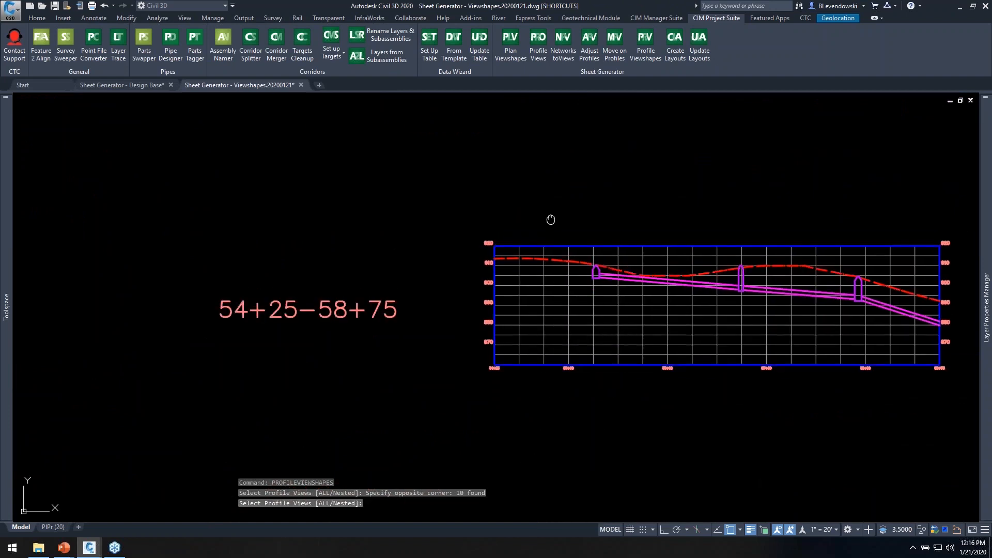
pyautogui.moveTo(550, 220); pyautogui.dragTo(529, 475, button='middle')
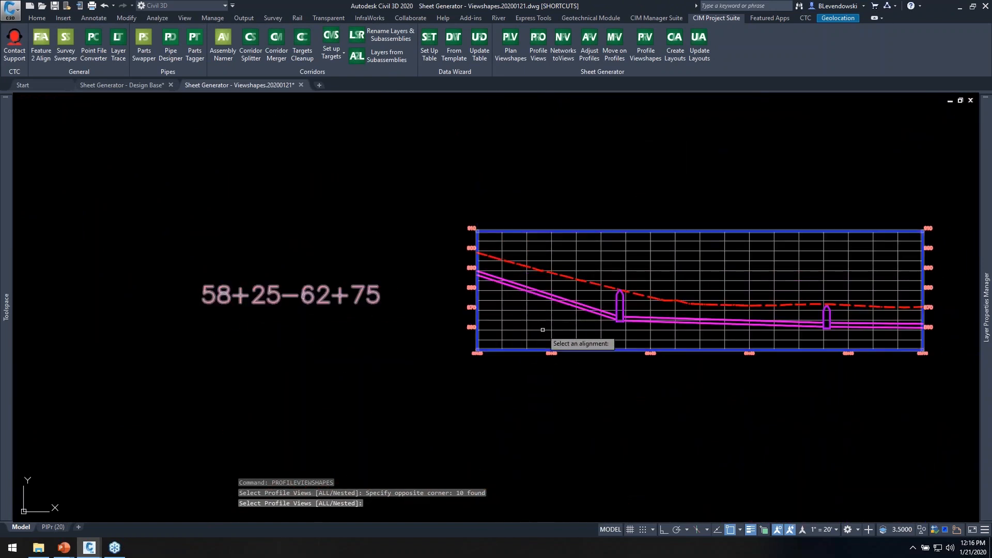
pyautogui.scroll(-7, 543, 329)
pyautogui.scroll(3, 555, 287)
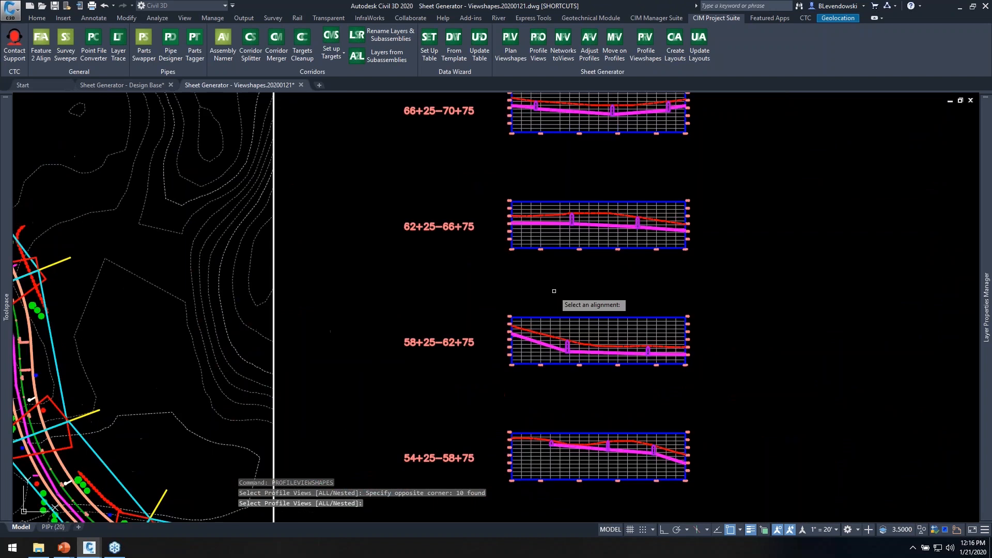
pyautogui.press('Escape')
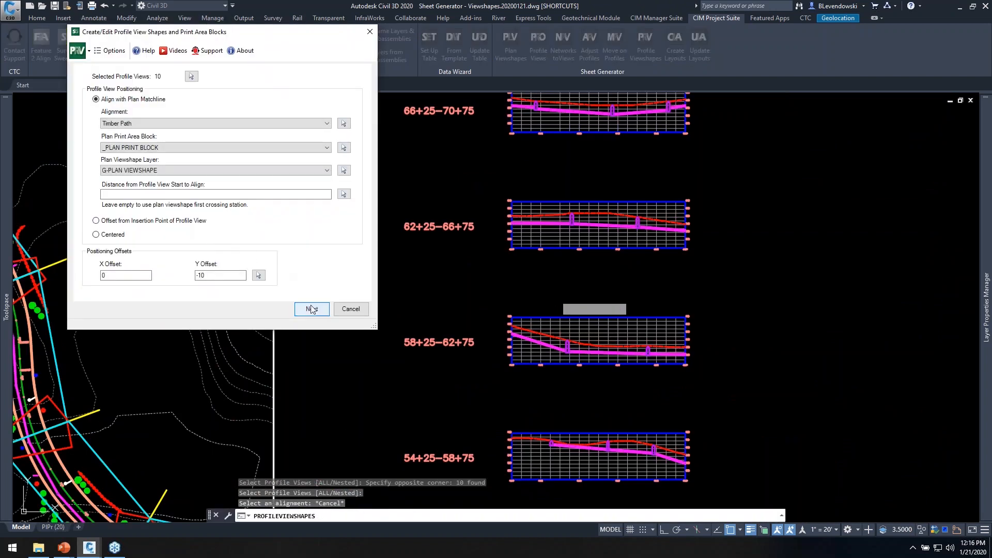
# - Create the profile viewshapes aligned with the plan matchline at viewport scale 20, placing _MASKING BLOCK over the buffer areas on layer G-MATCH LINE
pyautogui.click(312, 309)
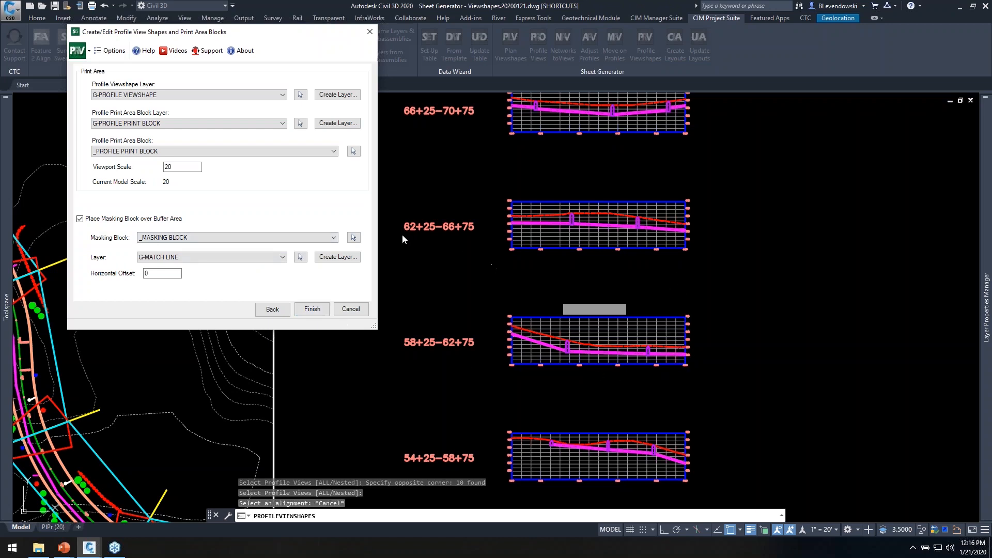
pyautogui.click(354, 237)
pyautogui.scroll(5, 520, 354)
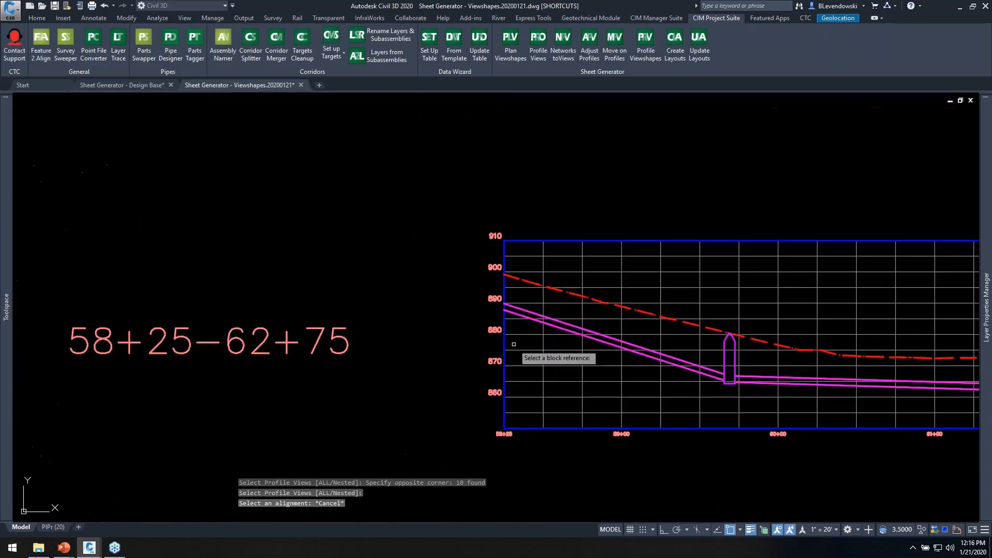
pyautogui.scroll(2, 520, 354)
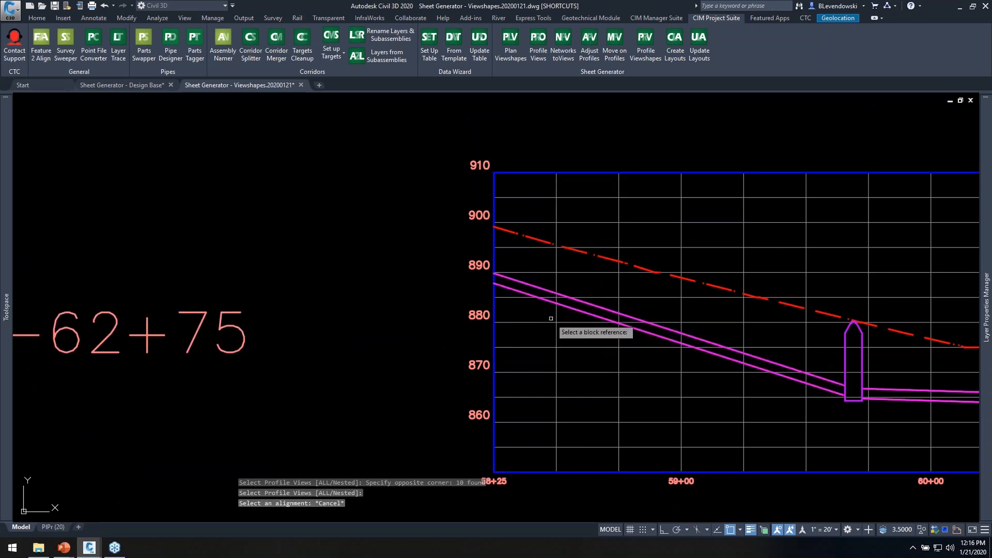
pyautogui.moveTo(554, 346); pyautogui.dragTo(530, 325, button='middle')
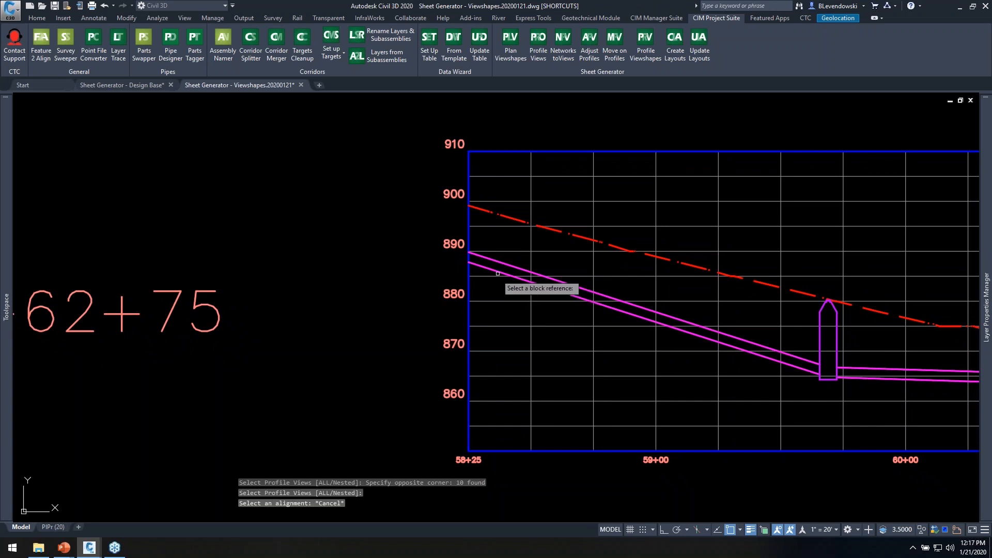
pyautogui.press('Escape')
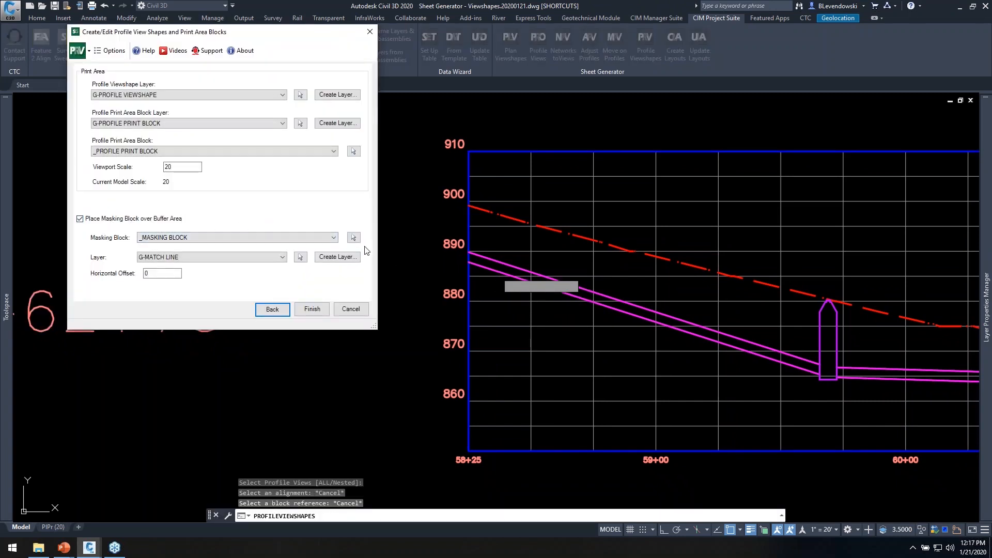
pyautogui.click(312, 309)
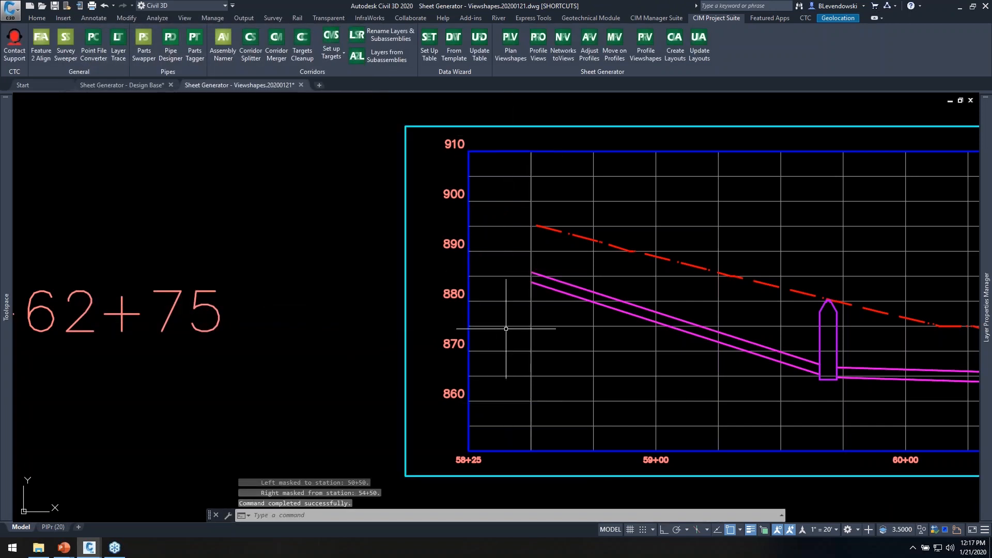
# - Examine the new viewshape frames and masked ends on the profile views between stations 54+25 and 66+75
pyautogui.scroll(-2, 492, 266)
pyautogui.moveTo(795, 313); pyautogui.dragTo(406, 310, button='middle')
pyautogui.moveTo(646, 306); pyautogui.dragTo(554, 305, button='middle')
pyautogui.moveTo(750, 385); pyautogui.dragTo(803, 272, button='middle')
pyautogui.scroll(-2, 711, 295)
pyautogui.moveTo(748, 420); pyautogui.dragTo(770, 266, button='middle')
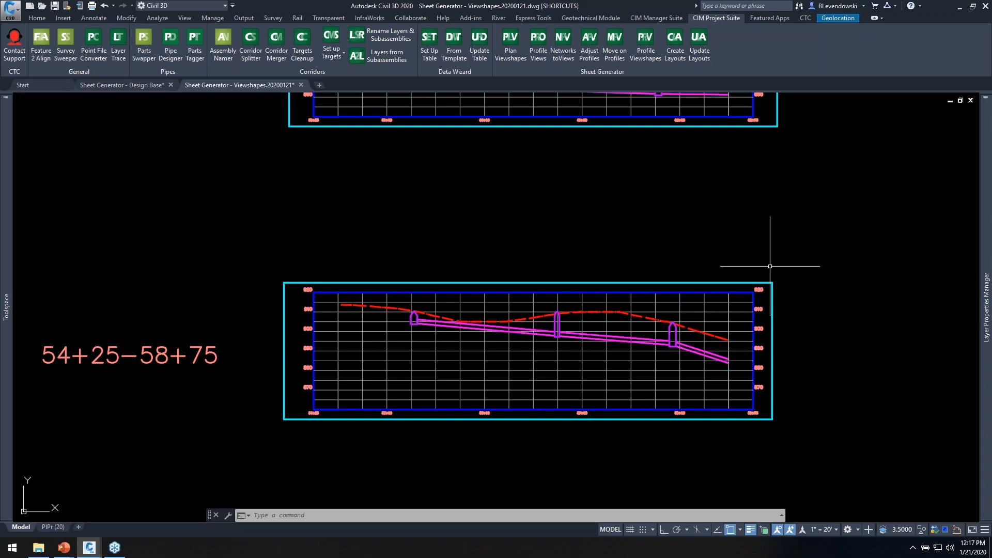
pyautogui.moveTo(847, 176); pyautogui.dragTo(806, 408, button='middle')
pyautogui.moveTo(618, 177)
pyautogui.mouseDown(button='middle')
pyautogui.moveTo(700, 277)
pyautogui.moveTo(687, 259)
pyautogui.moveTo(621, 322)
pyautogui.mouseUp(button='middle')
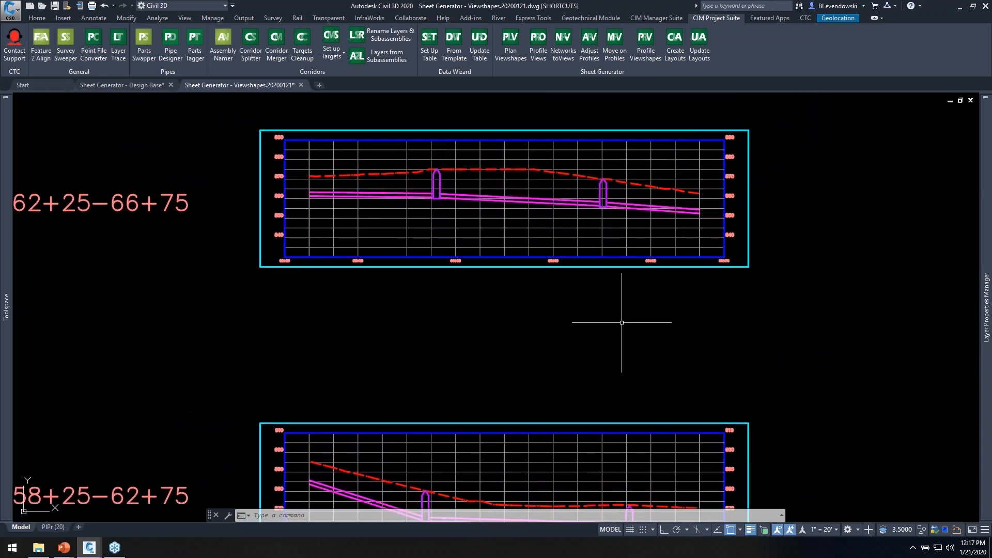
# - Inspect the masking block at the end of the 62+25-66+75 profile view and compare it with the 58+25-62+75 view
pyautogui.scroll(3, 718, 232)
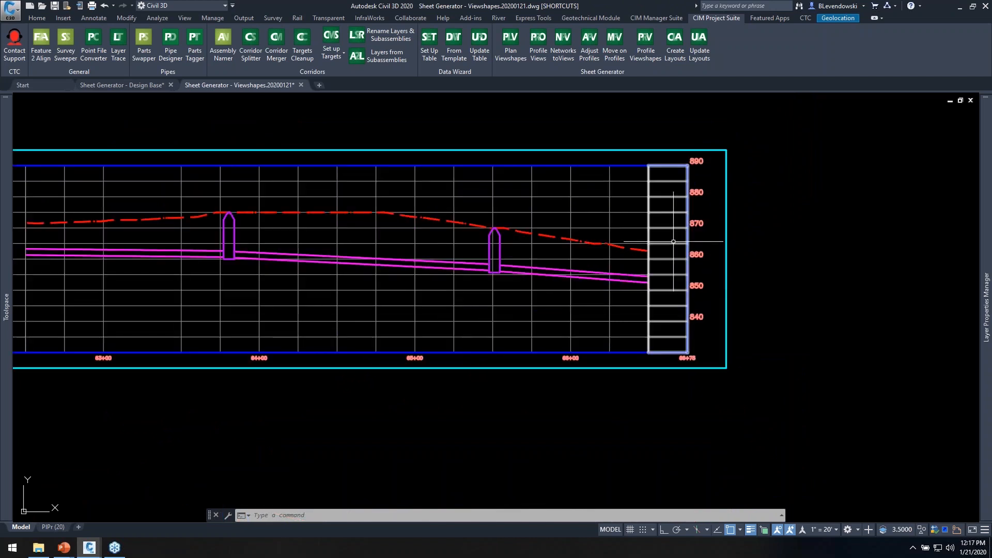
pyautogui.click(671, 242)
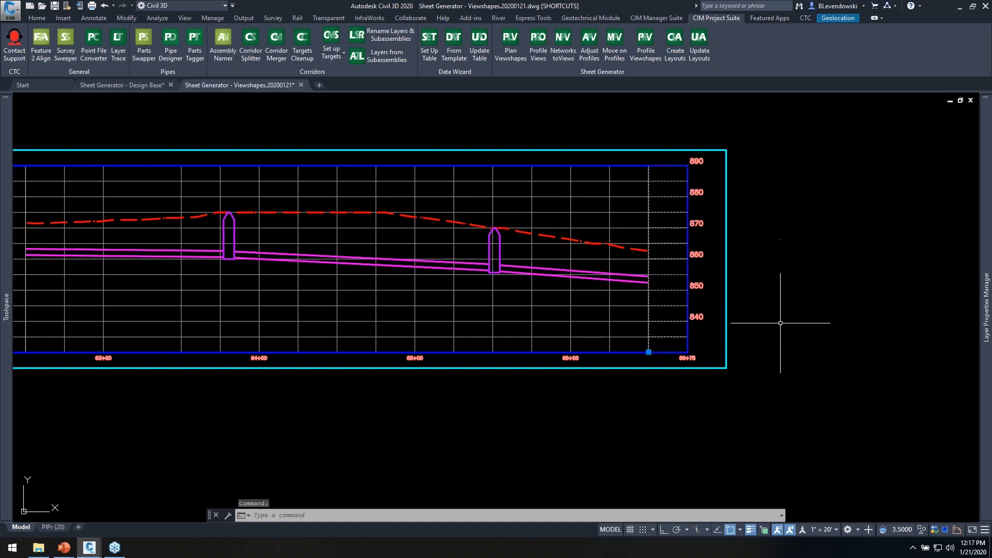
pyautogui.press('Escape')
pyautogui.press('Escape')
pyautogui.moveTo(756, 393); pyautogui.dragTo(764, 317, button='middle')
pyautogui.moveTo(790, 490); pyautogui.dragTo(792, 310, button='middle')
pyautogui.moveTo(816, 455)
pyautogui.mouseDown(button='middle')
pyautogui.moveTo(820, 307)
pyautogui.moveTo(835, 272)
pyautogui.mouseUp(button='middle')
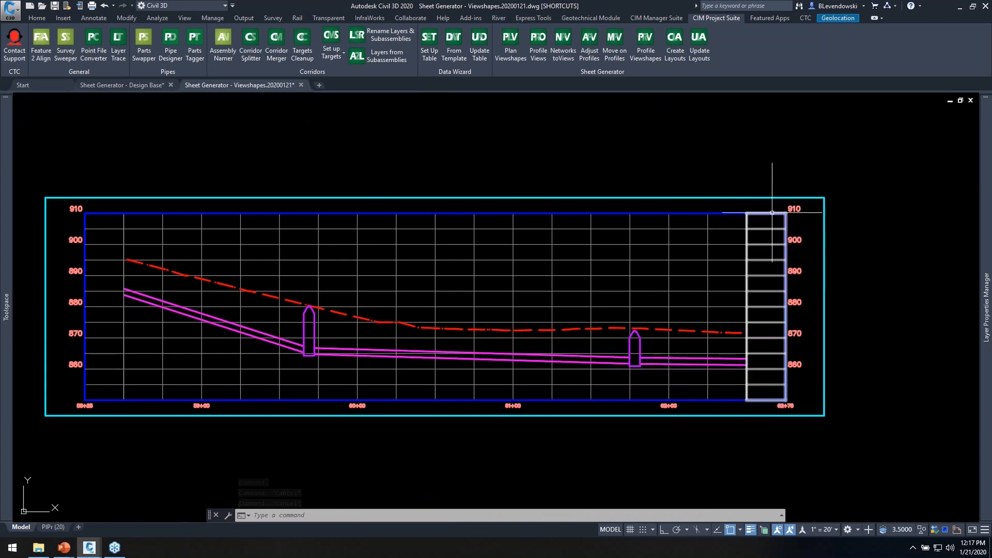
pyautogui.scroll(-8, 818, 235)
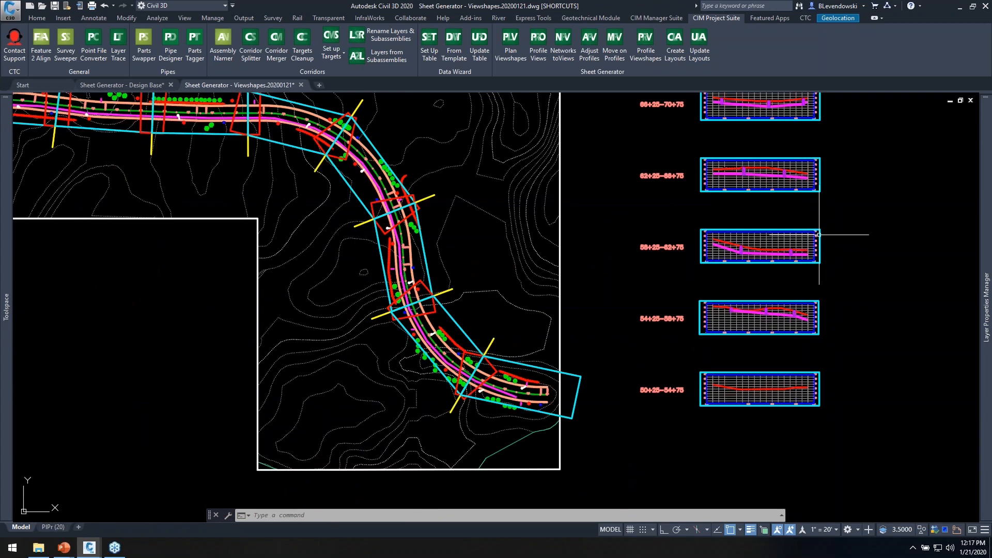
pyautogui.scroll(8, 819, 235)
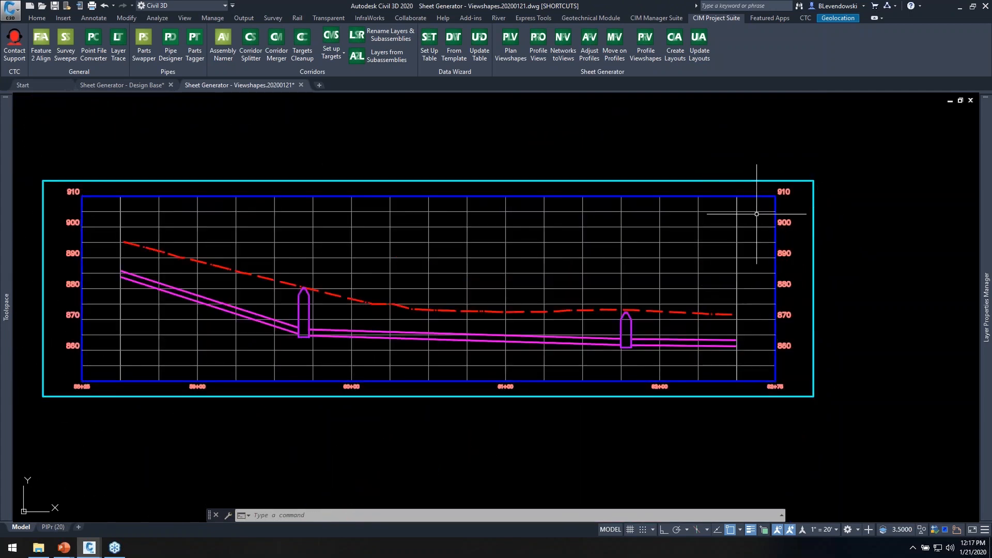
# - Find the source masking block beside the plan and profile print blocks and inspect its extent and insertion point
pyautogui.scroll(-8, 756, 213)
pyautogui.scroll(4, 340, 348)
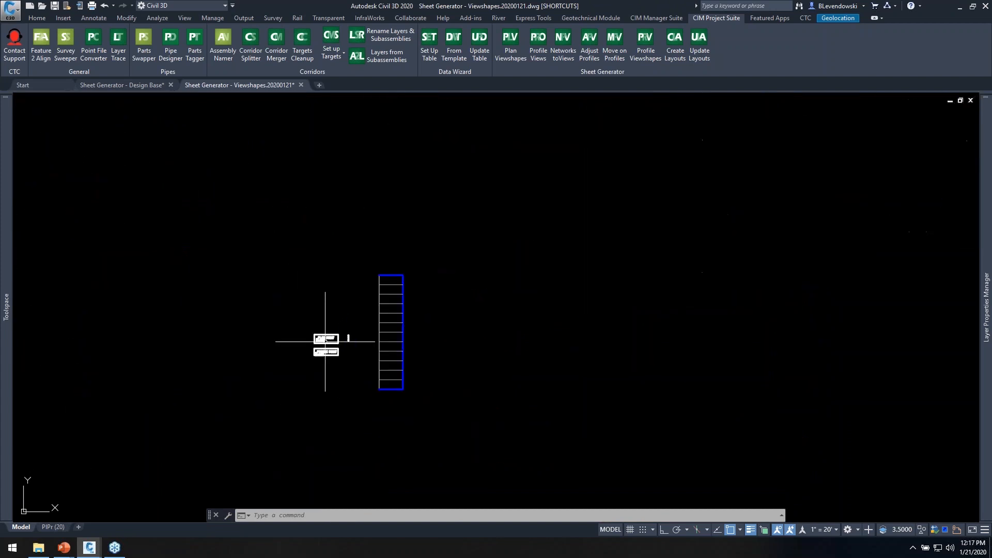
pyautogui.scroll(4, 321, 365)
pyautogui.moveTo(321, 387)
pyautogui.mouseDown(button='middle')
pyautogui.moveTo(361, 318)
pyautogui.moveTo(328, 332)
pyautogui.mouseUp(button='middle')
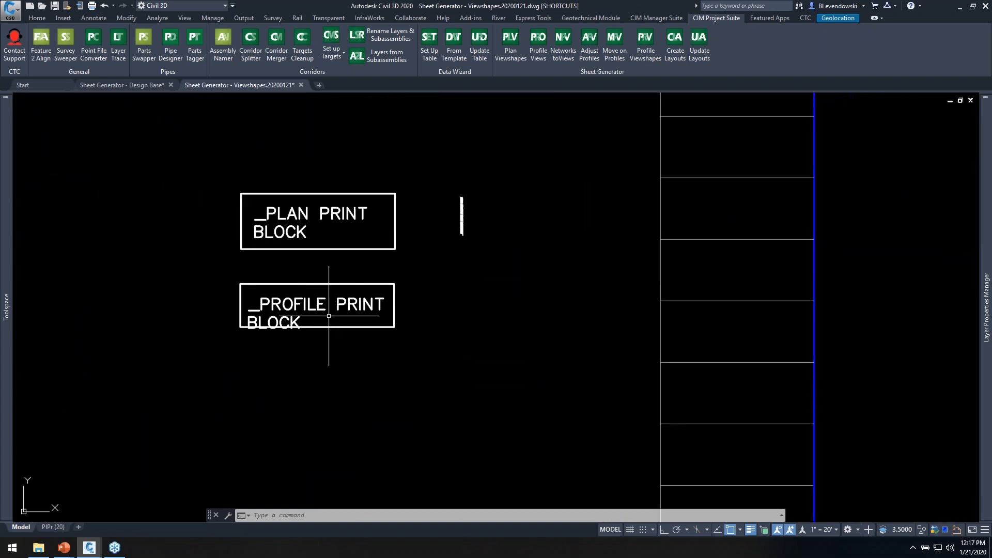
pyautogui.scroll(-2, 354, 327)
pyautogui.click(735, 317)
pyautogui.click(605, 247)
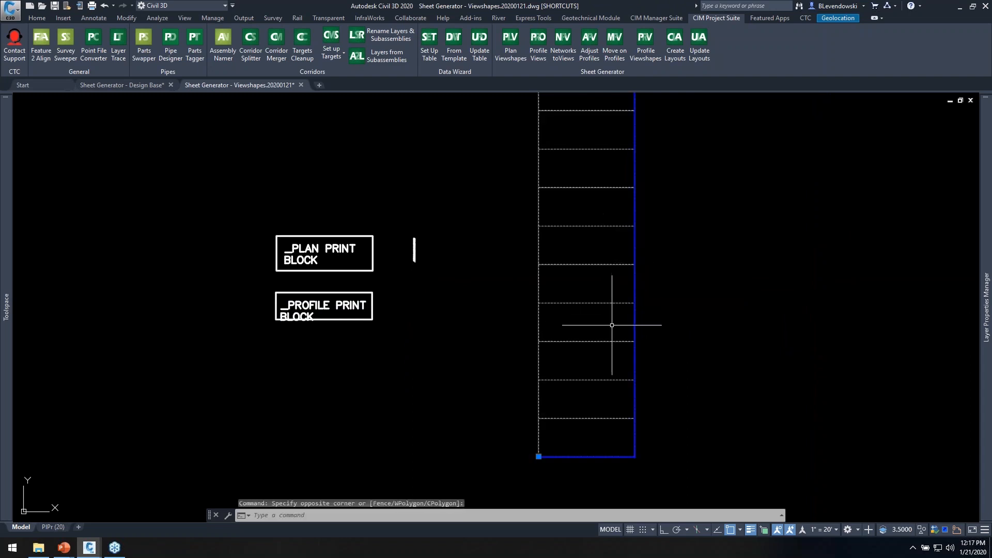
pyautogui.scroll(-4, 613, 333)
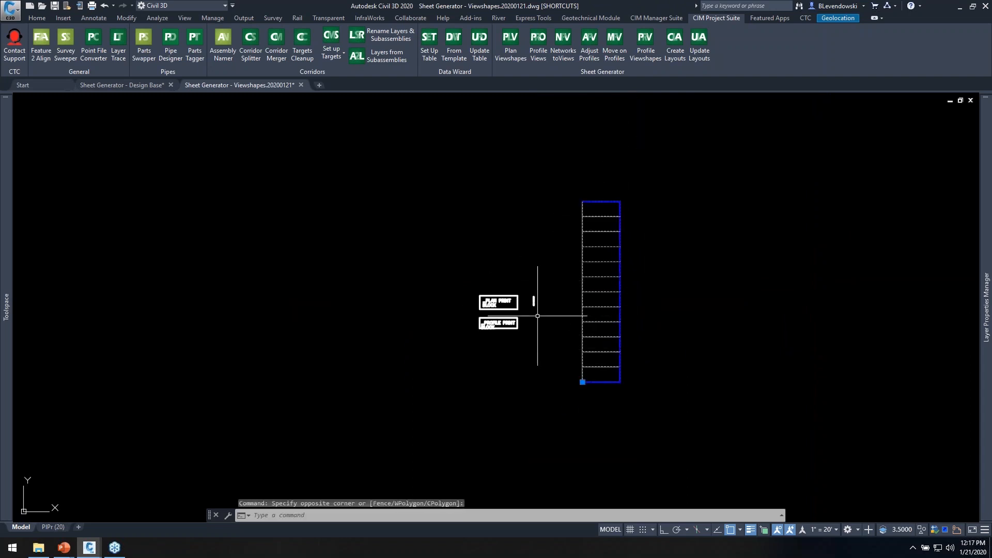
pyautogui.press('Escape')
pyautogui.press('Escape')
# - Inspect the source _PLAN PRINT BLOCK and the match line block with its adjacent-sheet label
pyautogui.scroll(6, 537, 316)
pyautogui.click(500, 276)
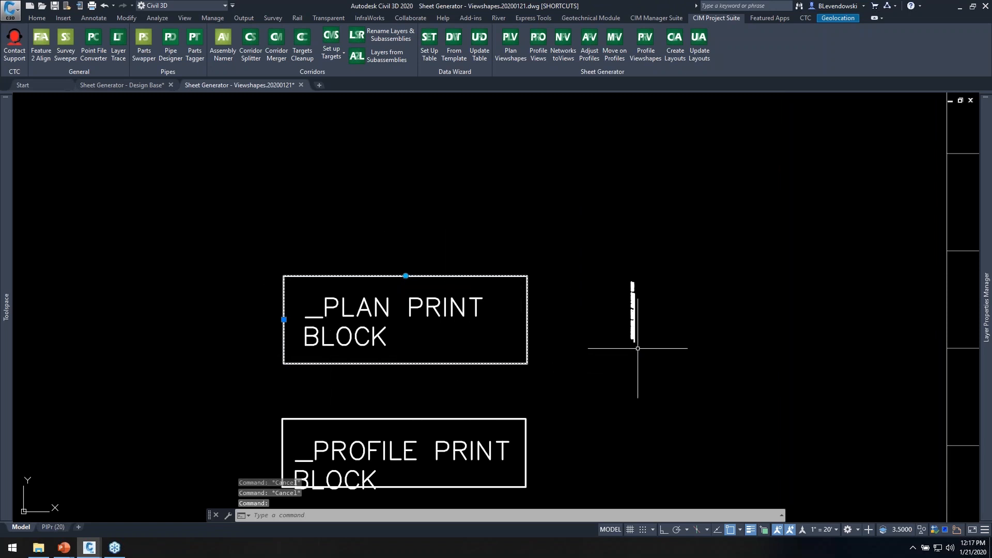
pyautogui.press('Escape')
pyautogui.scroll(5, 642, 332)
pyautogui.click(613, 321)
pyautogui.click(583, 315)
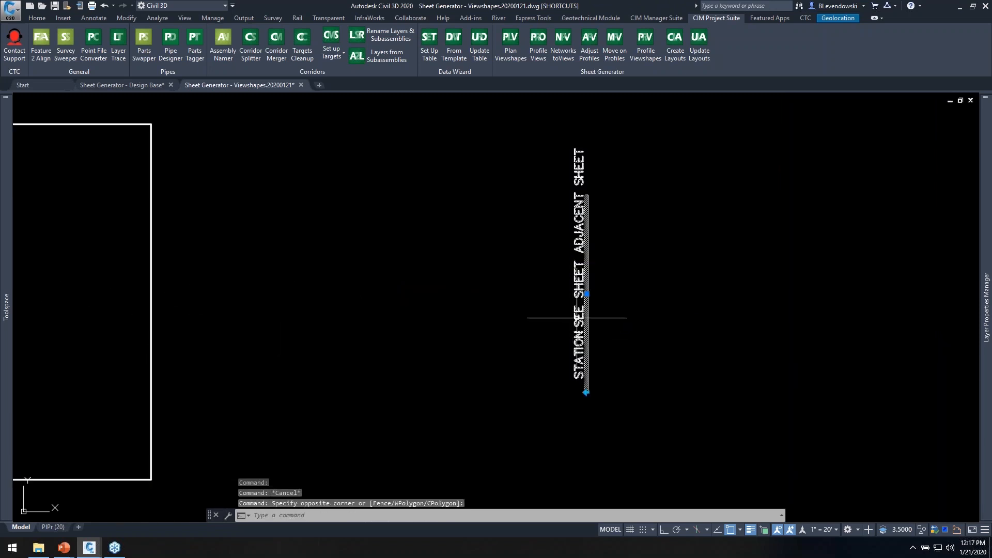
pyautogui.moveTo(619, 301); pyautogui.dragTo(576, 353, button='middle')
pyautogui.scroll(2, 517, 358)
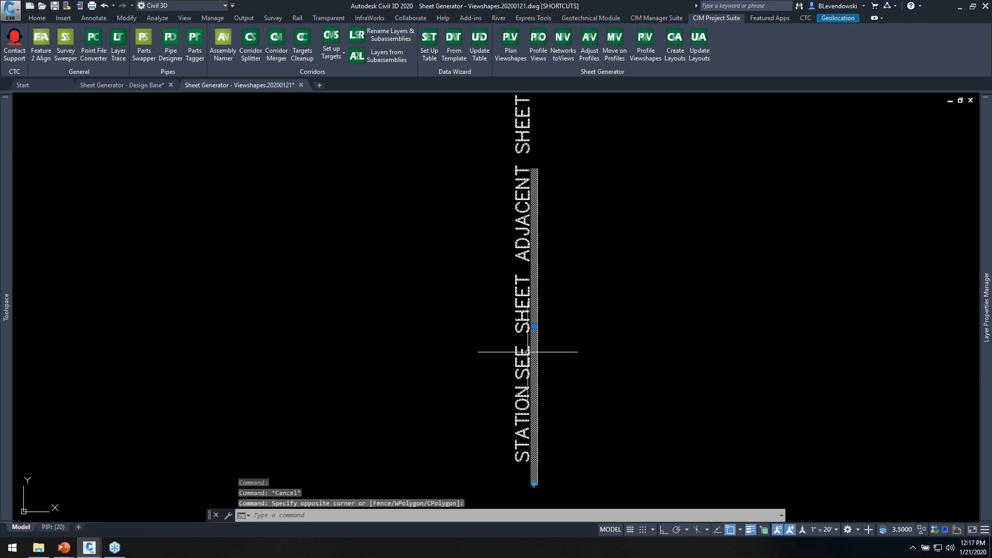
pyautogui.scroll(-2, 550, 336)
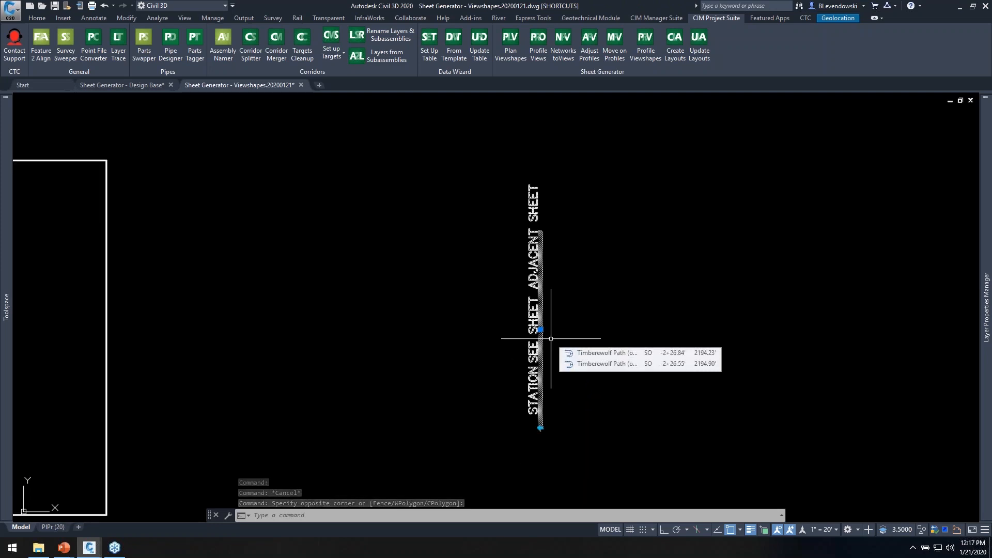
# - Review the full column of framed profile views alongside the plan viewshapes along the Timber Path alignment
pyautogui.scroll(-3, 476, 339)
pyautogui.scroll(-3, 481, 339)
pyautogui.scroll(-4, 579, 335)
pyautogui.moveTo(826, 288); pyautogui.dragTo(416, 388, button='middle')
pyautogui.scroll(-3, 423, 381)
pyautogui.moveTo(752, 301); pyautogui.dragTo(569, 345, button='middle')
pyautogui.scroll(3, 569, 345)
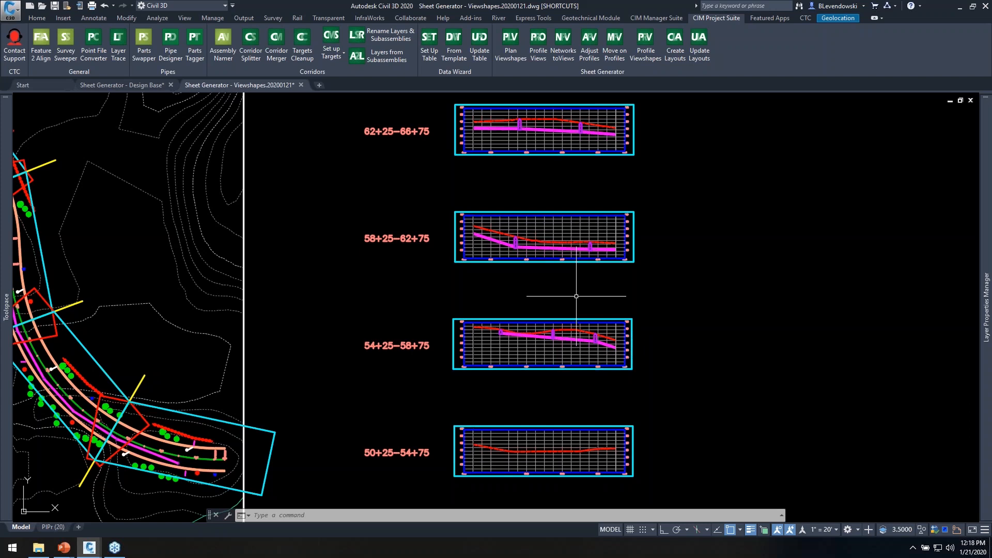
pyautogui.press('Escape')
pyautogui.press('Escape')
pyautogui.moveTo(670, 177); pyautogui.dragTo(669, 329, button='middle')
pyautogui.scroll(-4, 718, 266)
pyautogui.moveTo(535, 288); pyautogui.dragTo(540, 354, button='middle')
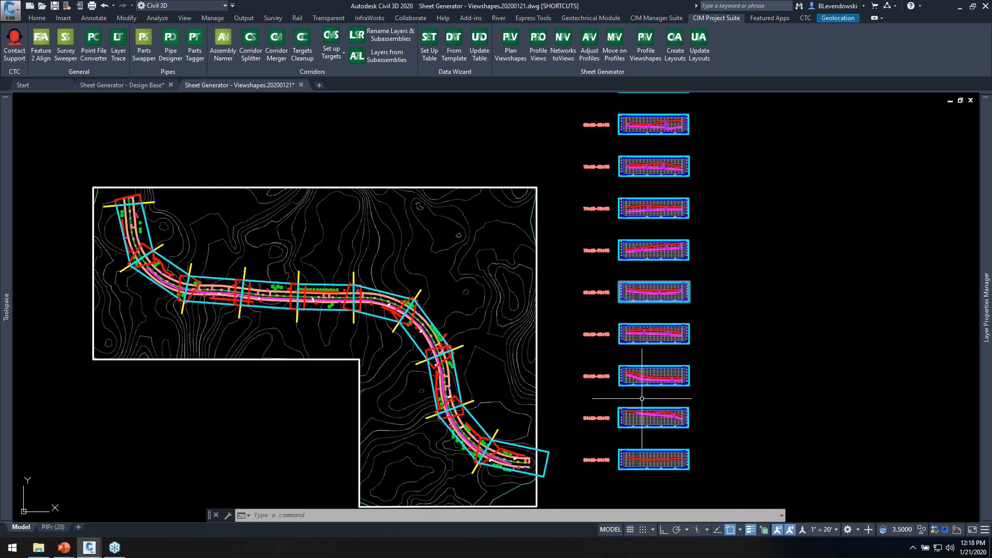
pyautogui.scroll(2, 667, 438)
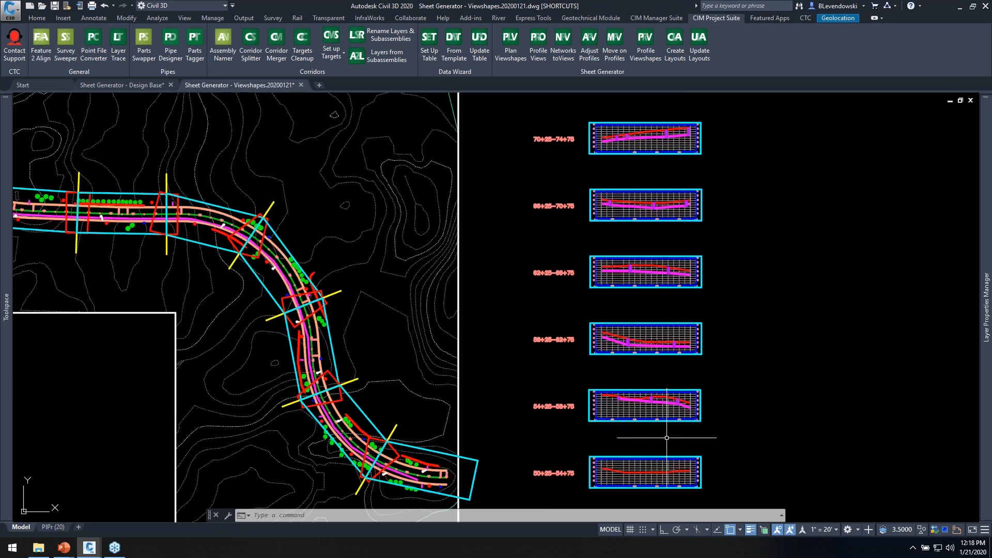
# - Examine the framed profile views by station range, from 50+25-54+75 up to 82+25-86+75, beside the Timber Path plan viewshapes
pyautogui.moveTo(515, 433); pyautogui.dragTo(579, 384, button='middle')
pyautogui.scroll(2, 402, 399)
pyautogui.scroll(-5, 373, 324)
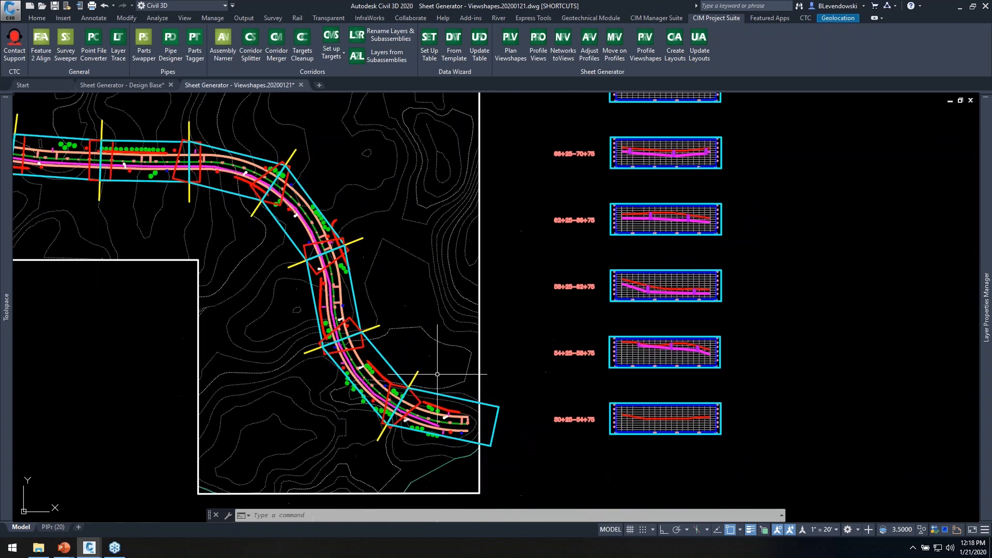
pyautogui.scroll(5, 703, 274)
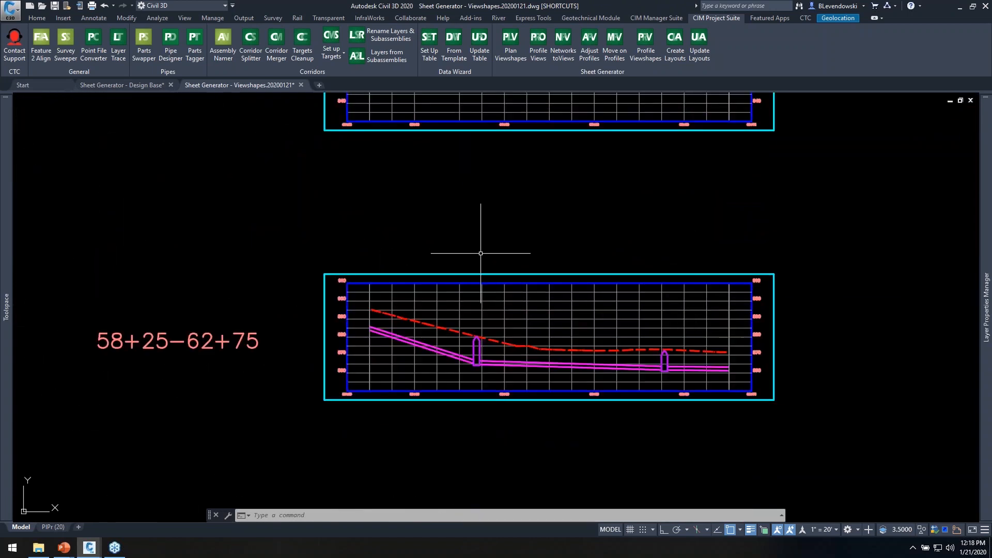
pyautogui.scroll(-4, 513, 306)
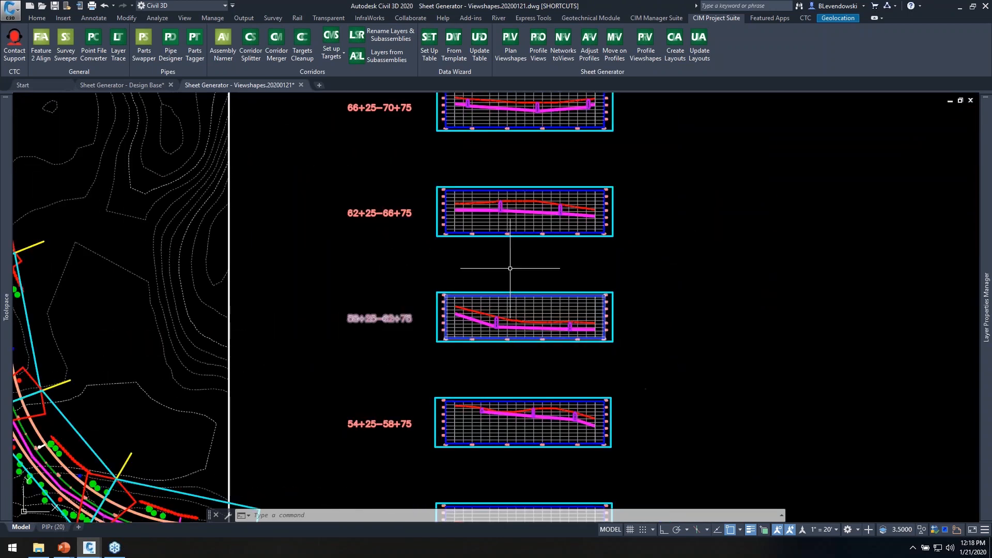
pyautogui.moveTo(526, 143); pyautogui.dragTo(592, 267, button='middle')
pyautogui.moveTo(577, 177); pyautogui.dragTo(618, 254, button='middle')
pyautogui.moveTo(577, 158); pyautogui.dragTo(581, 232, button='middle')
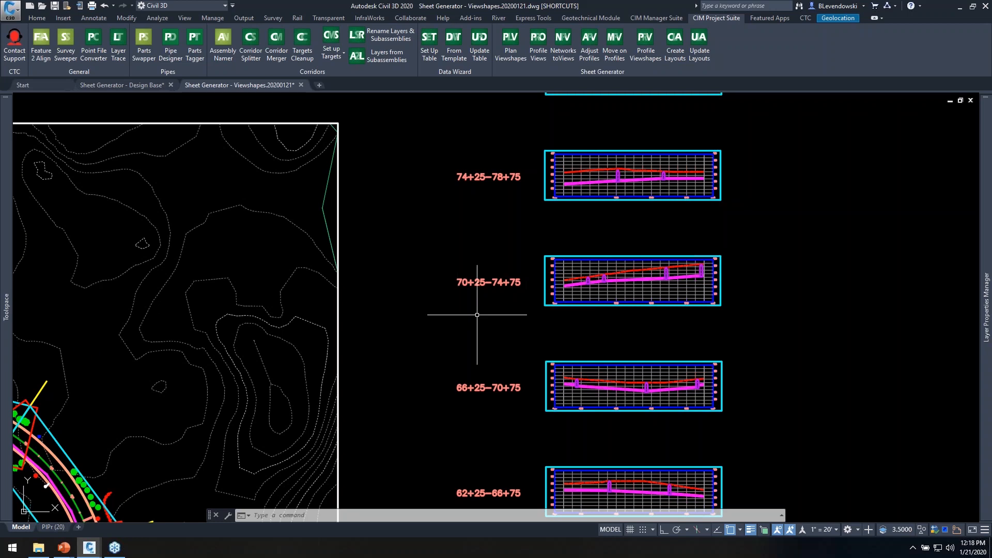
pyautogui.moveTo(478, 313)
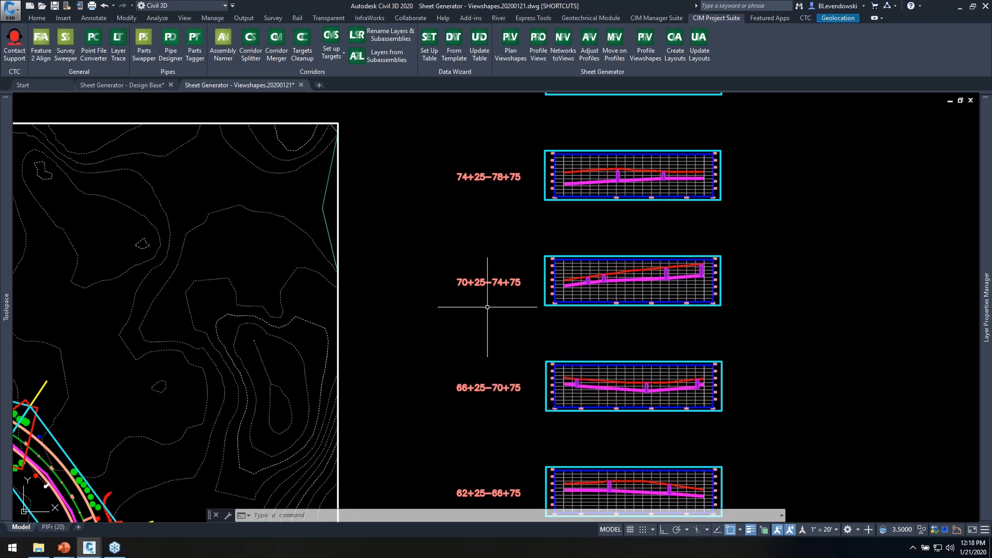
pyautogui.scroll(-2, 564, 295)
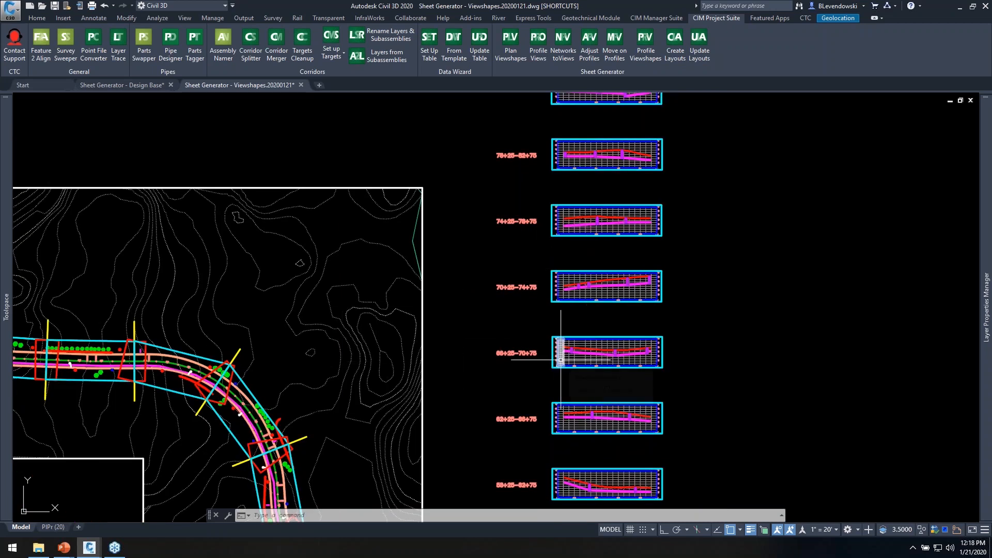
pyautogui.moveTo(561, 359)
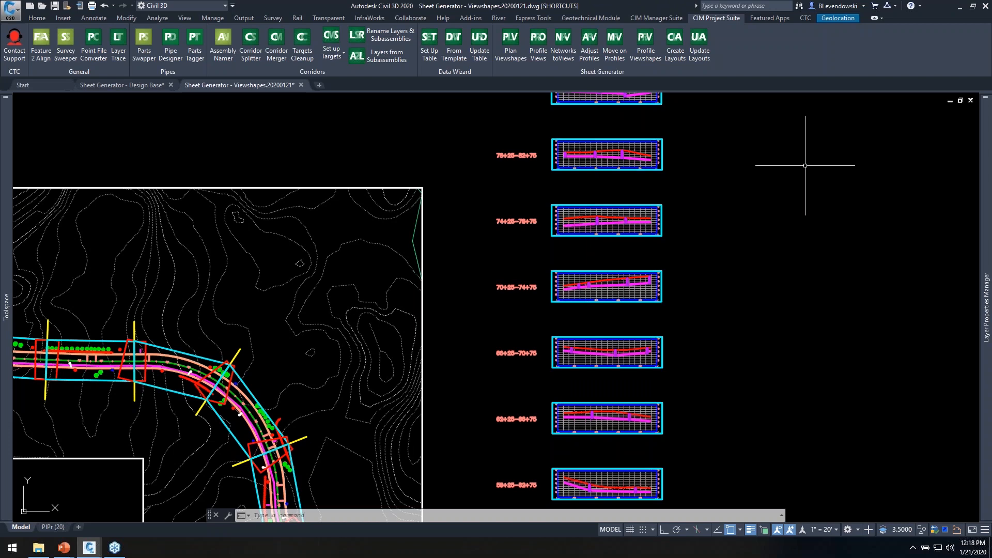
pyautogui.moveTo(730, 166)
pyautogui.mouseDown(button='middle')
pyautogui.moveTo(717, 230)
pyautogui.moveTo(720, 217)
pyautogui.mouseUp(button='middle')
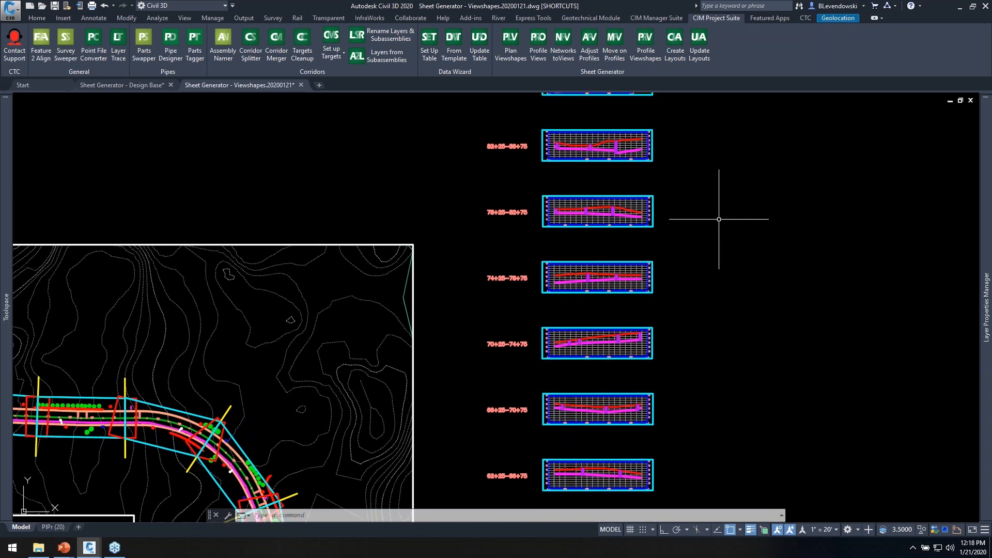
pyautogui.scroll(-2, 726, 210)
pyautogui.moveTo(733, 270); pyautogui.dragTo(707, 246, button='middle')
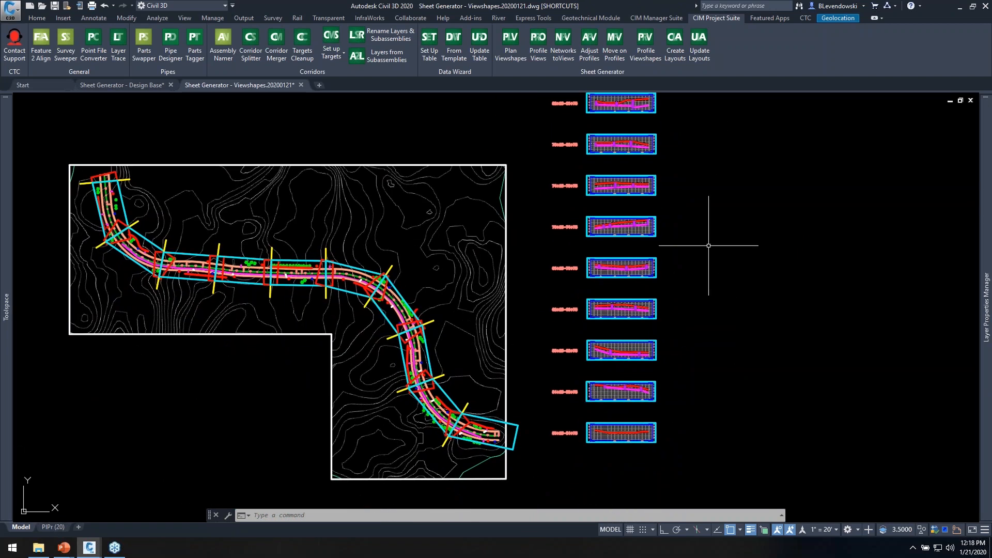
# - Start Create Layouts, saving the drawing, with the Plan and Profile configuration for Timber Path and its plan and profile viewshape layers and print blocks
pyautogui.click(674, 53)
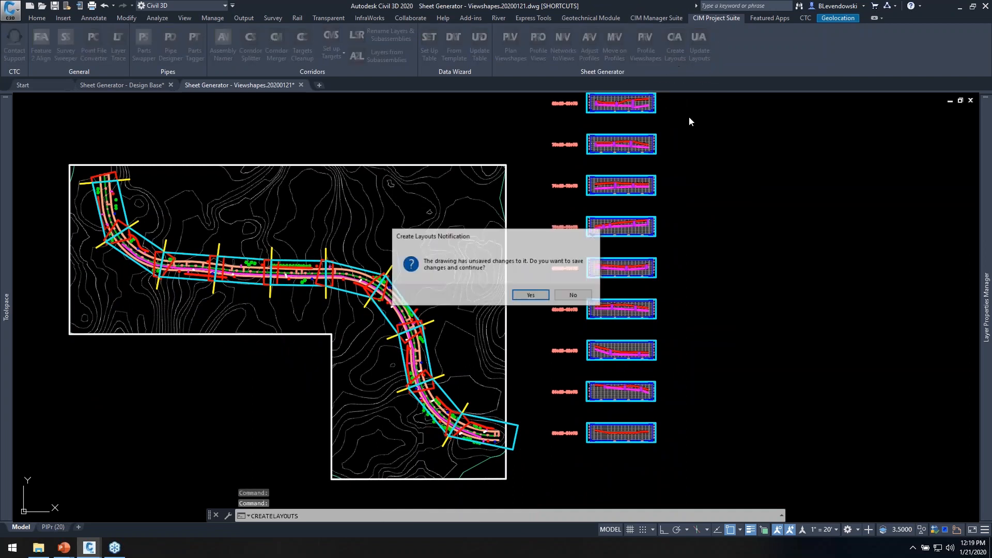
pyautogui.click(530, 295)
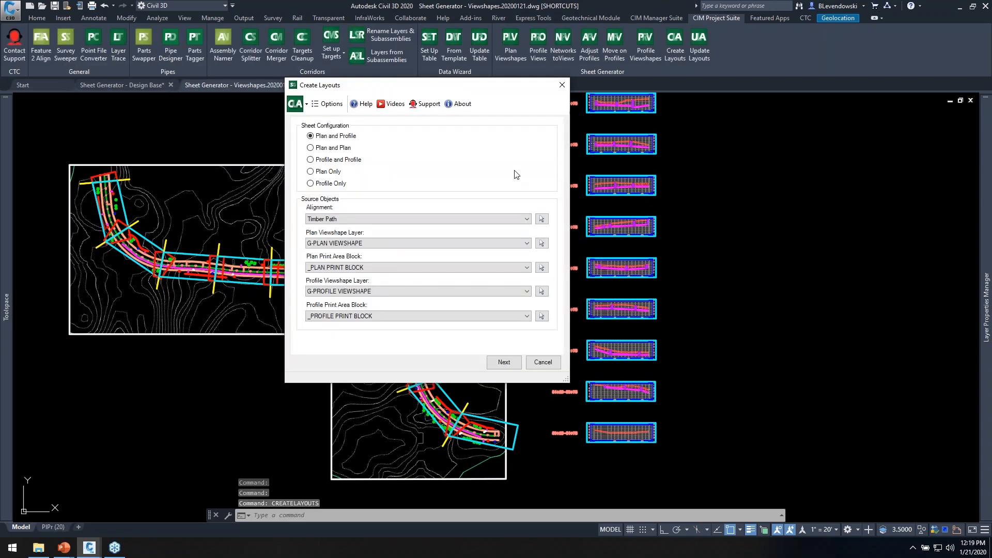
pyautogui.moveTo(456, 93); pyautogui.dragTo(504, 107)
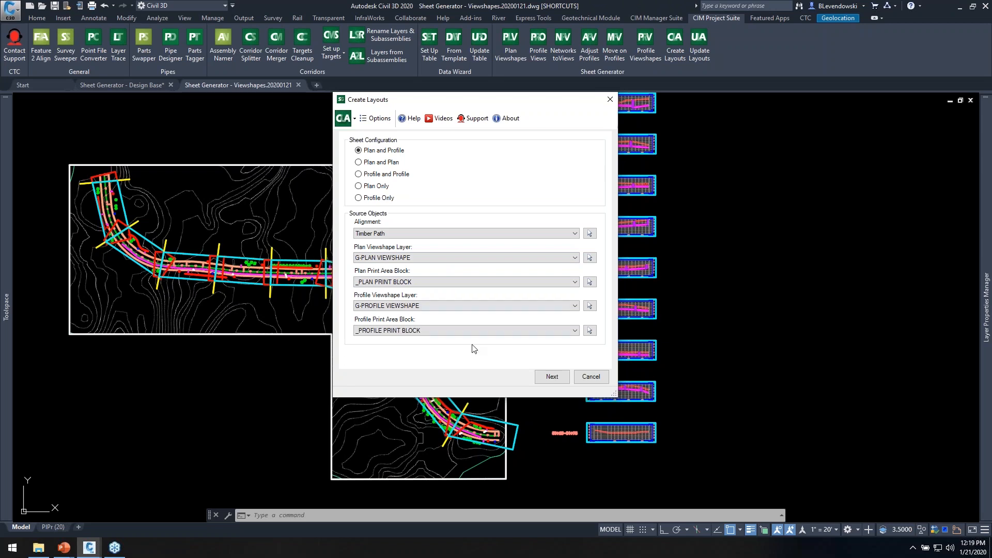
pyautogui.click(556, 379)
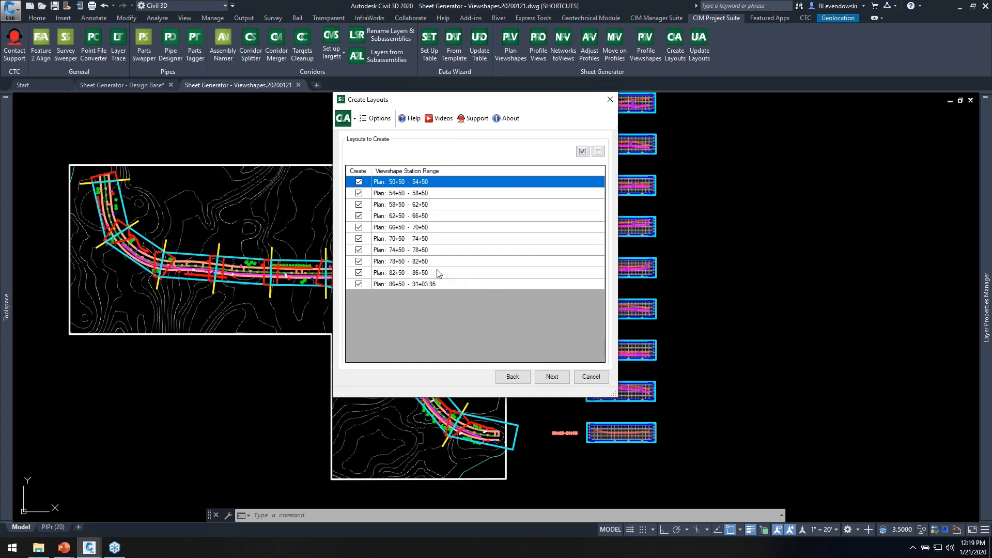
pyautogui.click(359, 239)
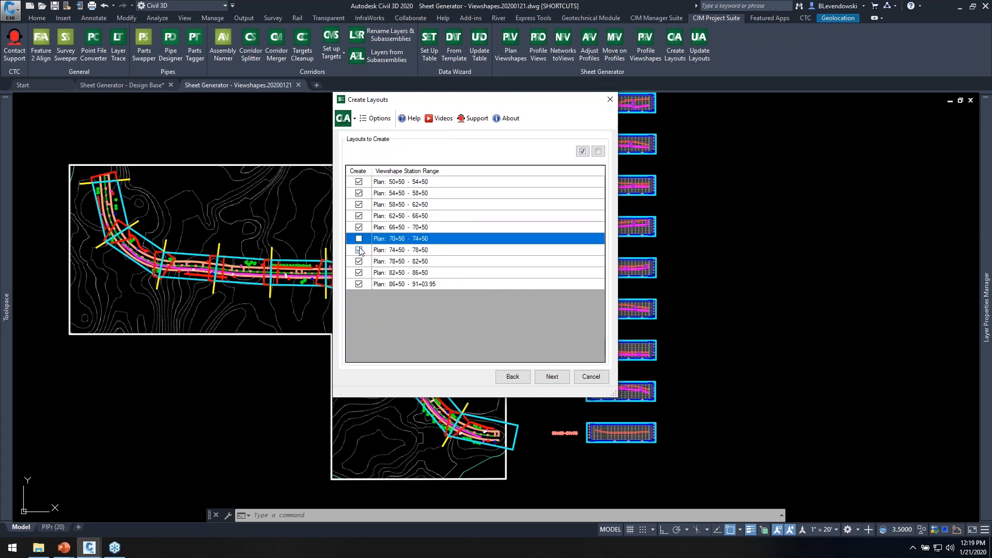
pyautogui.click(359, 250)
pyautogui.click(359, 262)
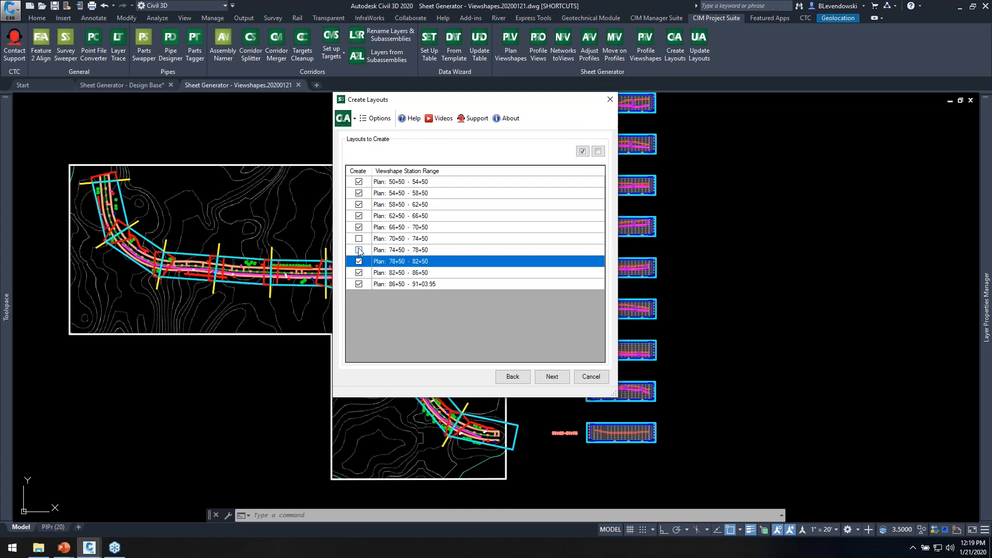
pyautogui.click(359, 250)
pyautogui.click(359, 238)
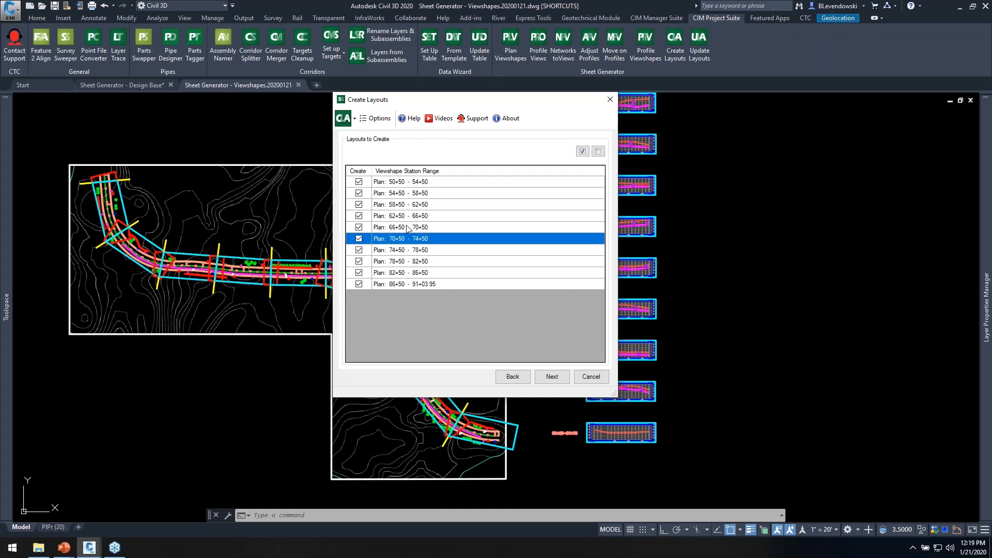
# - Accept all listed station ranges and use the _NORTH ARROW and _MATCHLINE blocks, including profile matchlines, on layer G-MATCH LINE
pyautogui.click(556, 377)
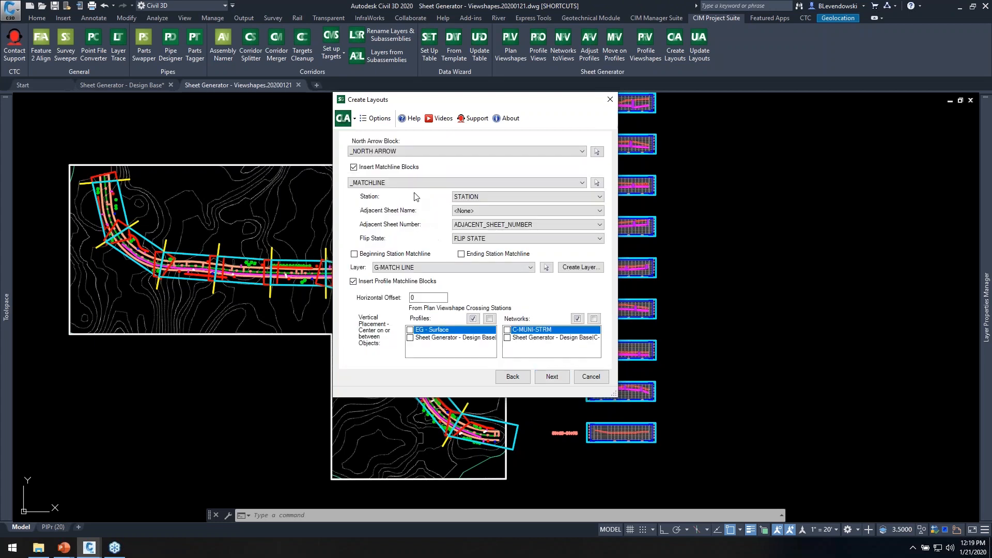
pyautogui.moveTo(491, 99); pyautogui.dragTo(524, 108)
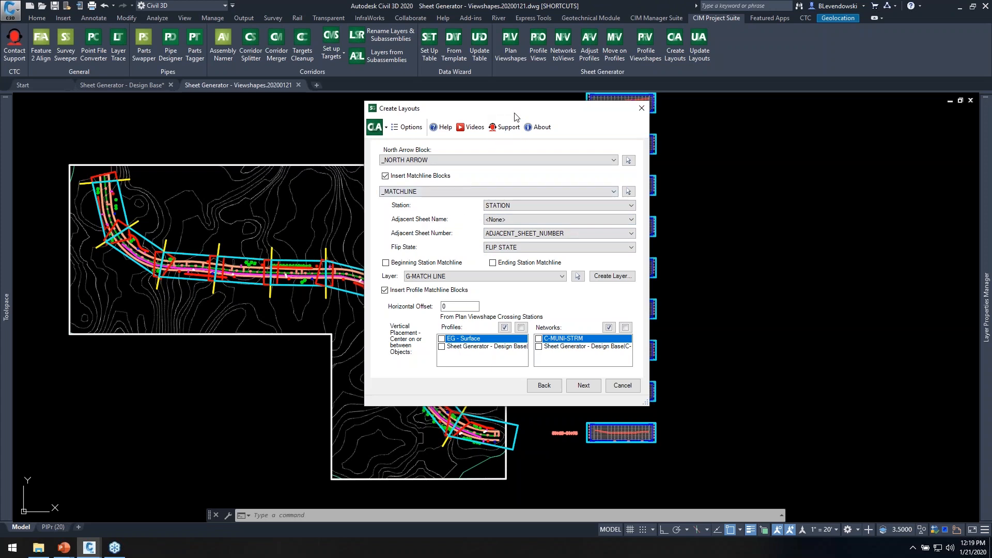
pyautogui.moveTo(515, 110); pyautogui.dragTo(476, 96)
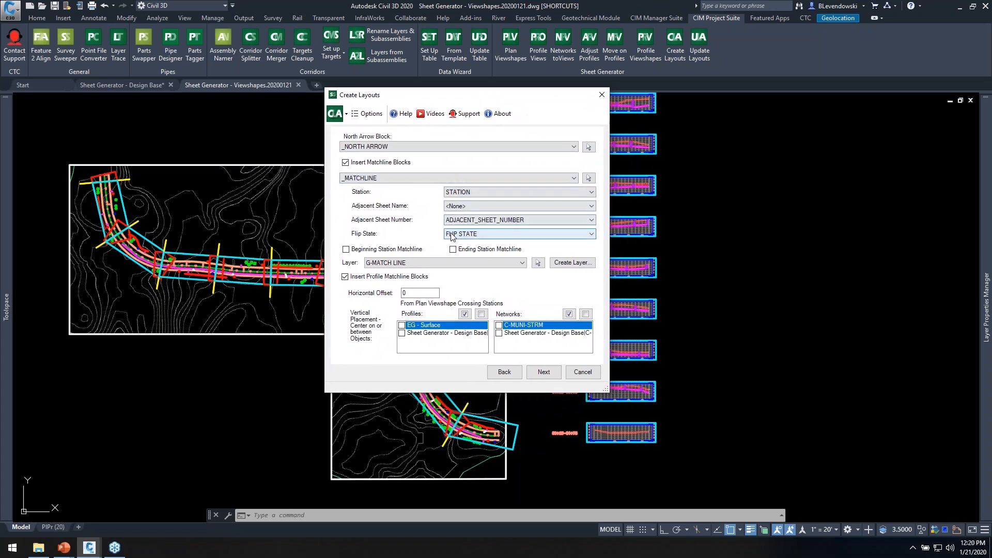
pyautogui.press('ctrl')
pyautogui.press('ctrl')
pyautogui.press('ctrl')
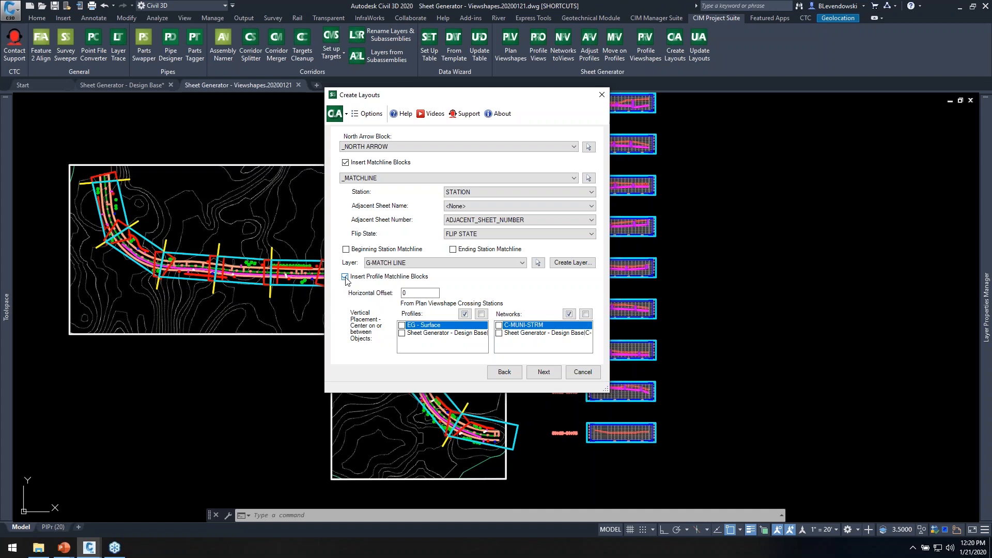
pyautogui.moveTo(479, 98); pyautogui.dragTo(494, 99)
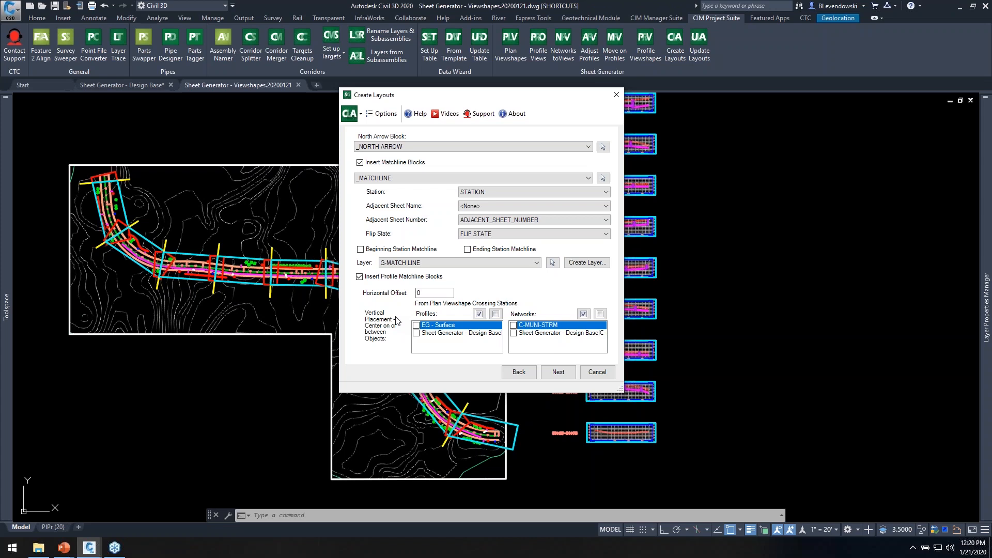
pyautogui.click(563, 373)
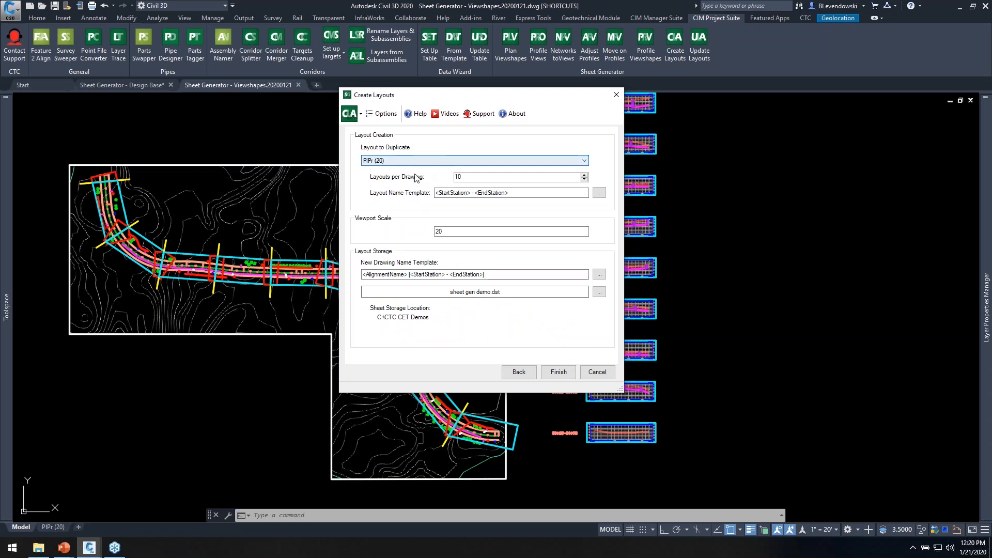
# - Generate the layouts from PIPr (20) with 10 layouts per drawing, viewport scale 20, station-based names and the sheet gen demo.dst sheet set
pyautogui.click(479, 177)
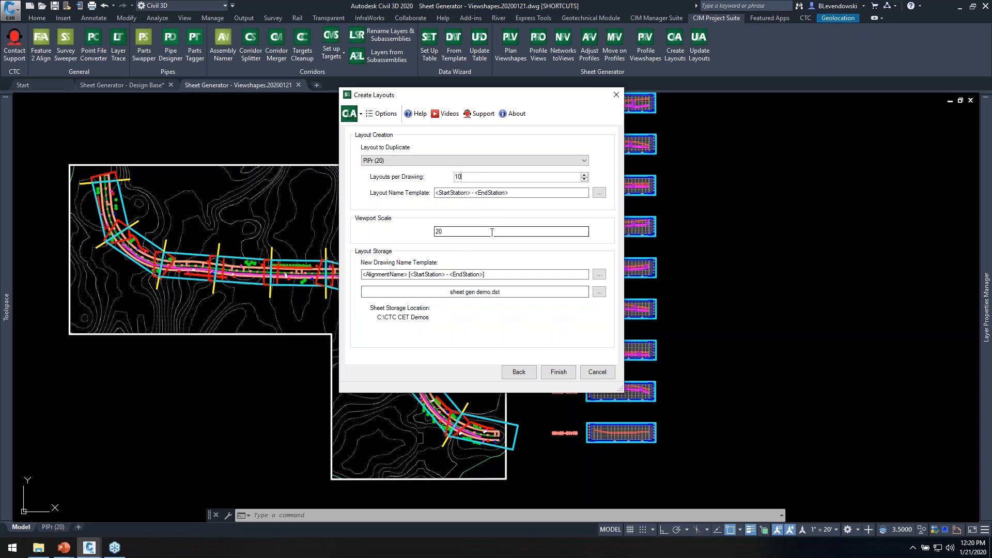
pyautogui.moveTo(518, 95); pyautogui.dragTo(620, 97)
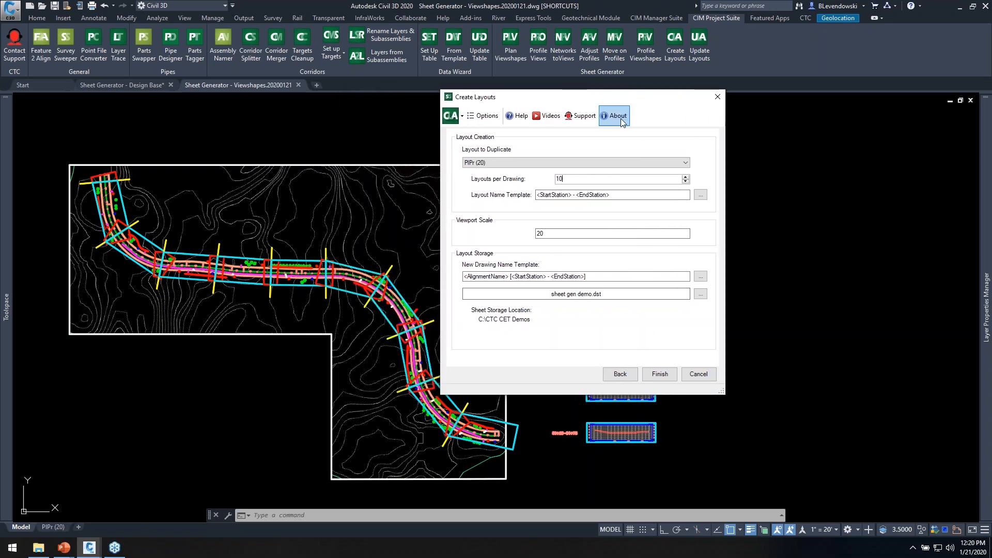
pyautogui.press('Tab')
pyautogui.click(628, 195)
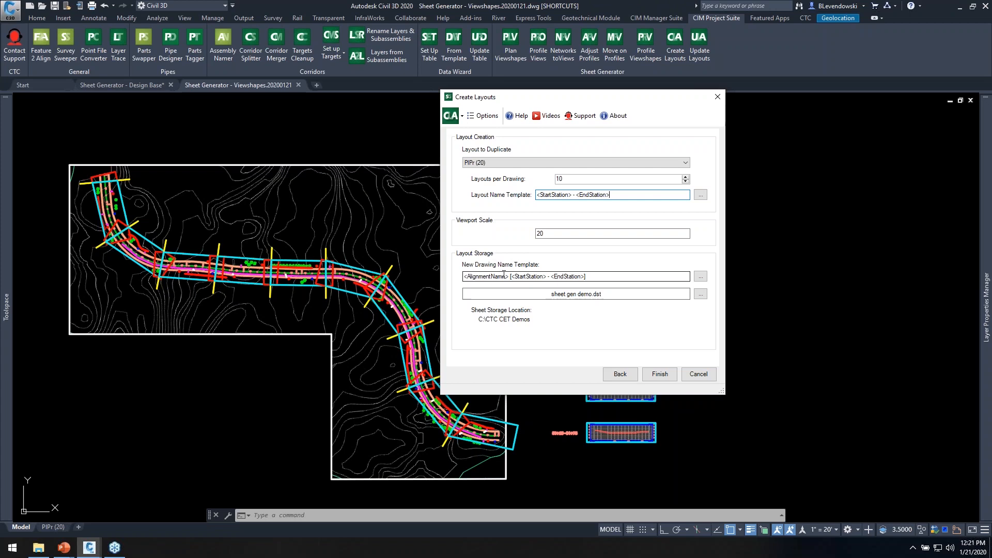
pyautogui.moveTo(602, 276); pyautogui.dragTo(434, 281)
pyautogui.click(605, 276)
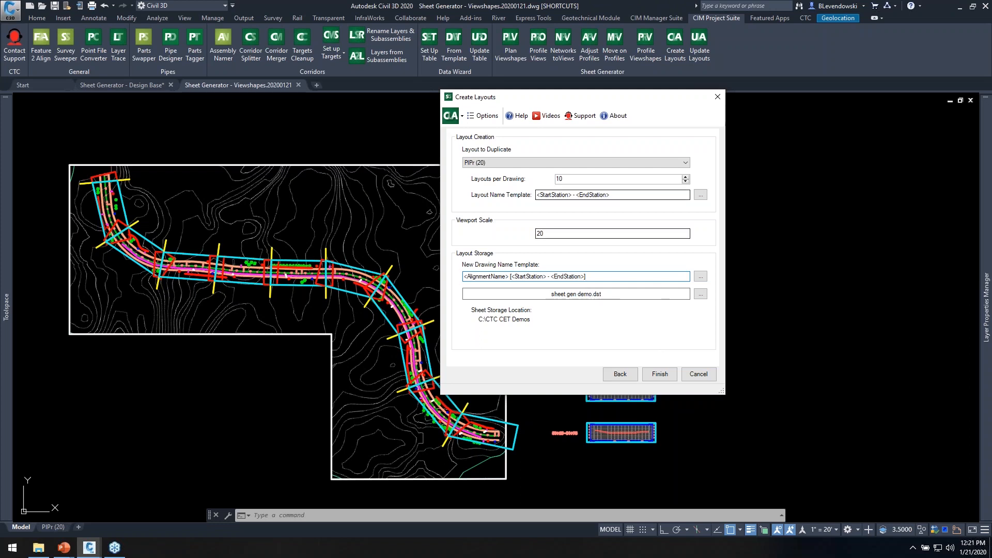
pyautogui.moveTo(647, 102); pyautogui.dragTo(818, 114)
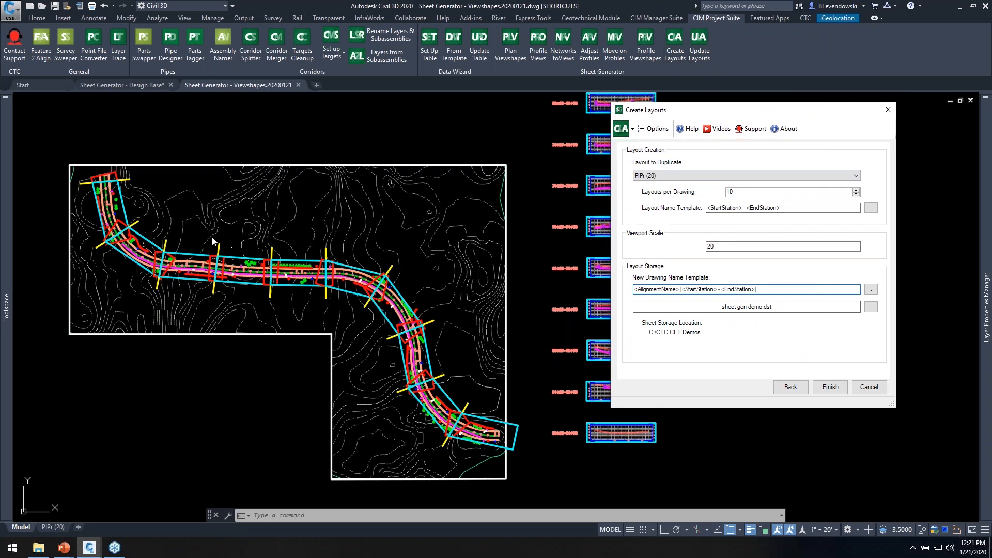
pyautogui.click(830, 387)
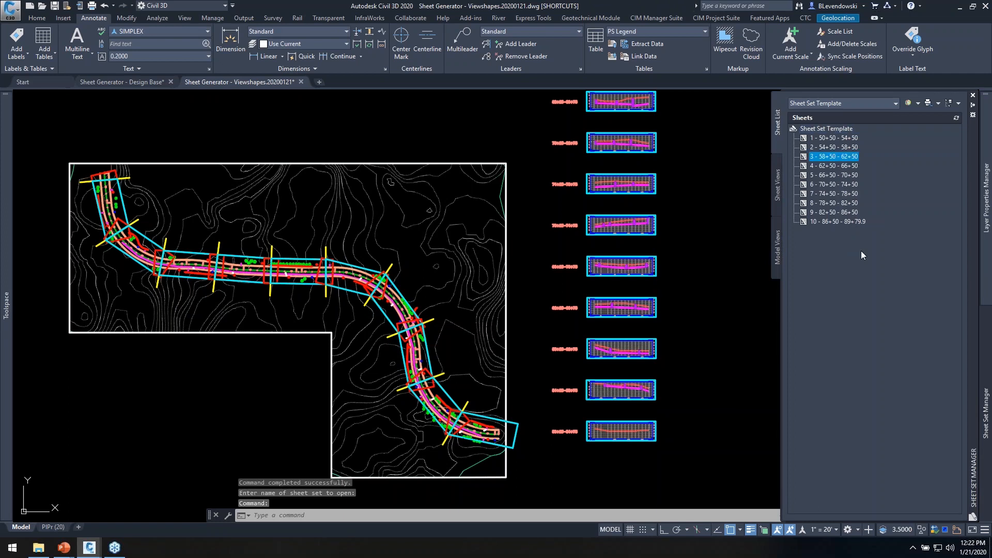
# - Open sheet 3 from the sheet set, switch to the 62+50 - 66+50 layout and inspect its plan matchline at station 62+50
pyautogui.doubleClick(829, 156)
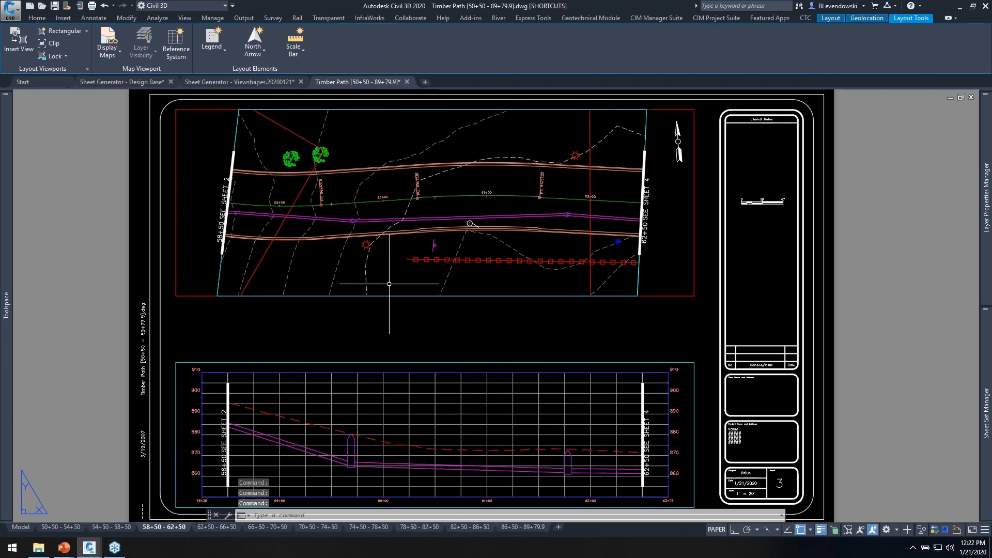
pyautogui.click(217, 527)
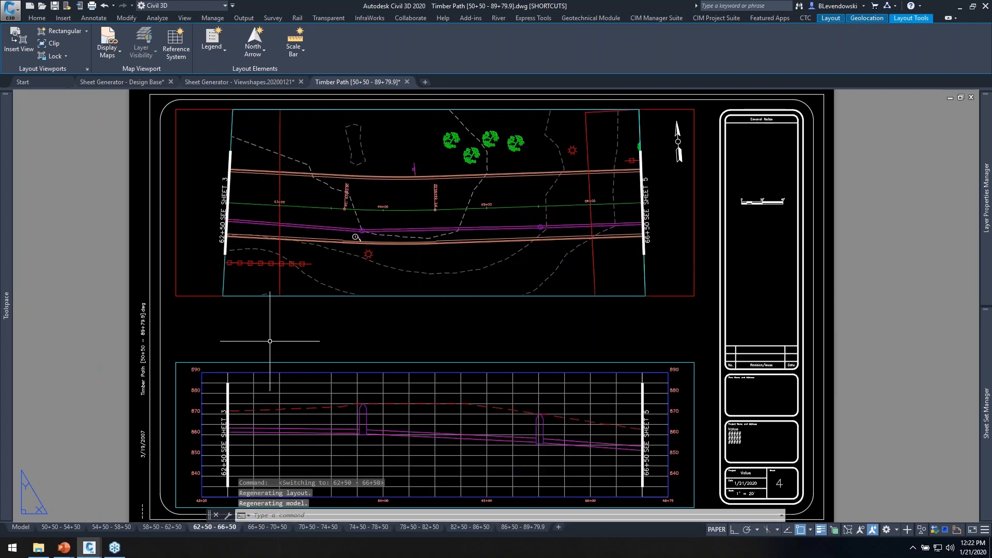
pyautogui.moveTo(270, 341); pyautogui.dragTo(327, 372, button='middle')
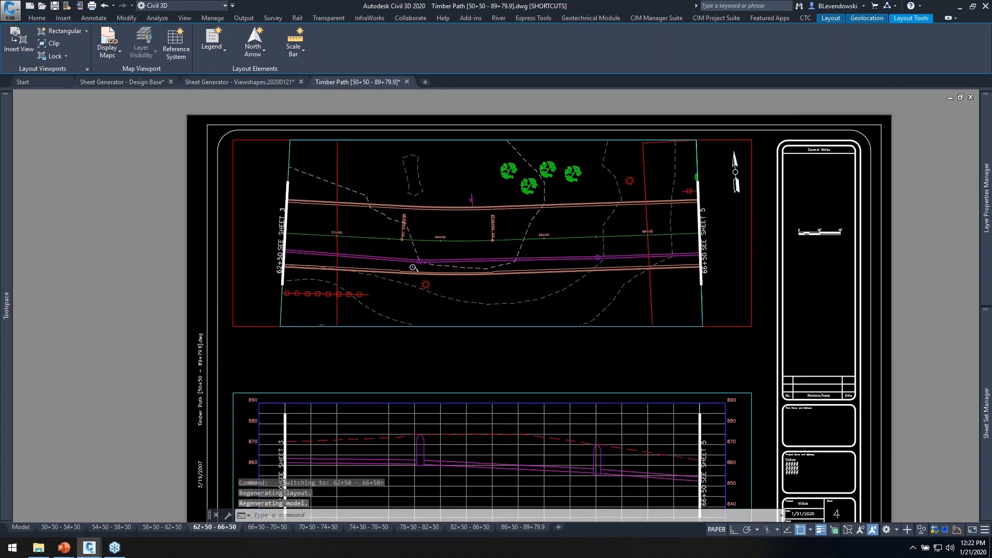
pyautogui.scroll(4, 286, 207)
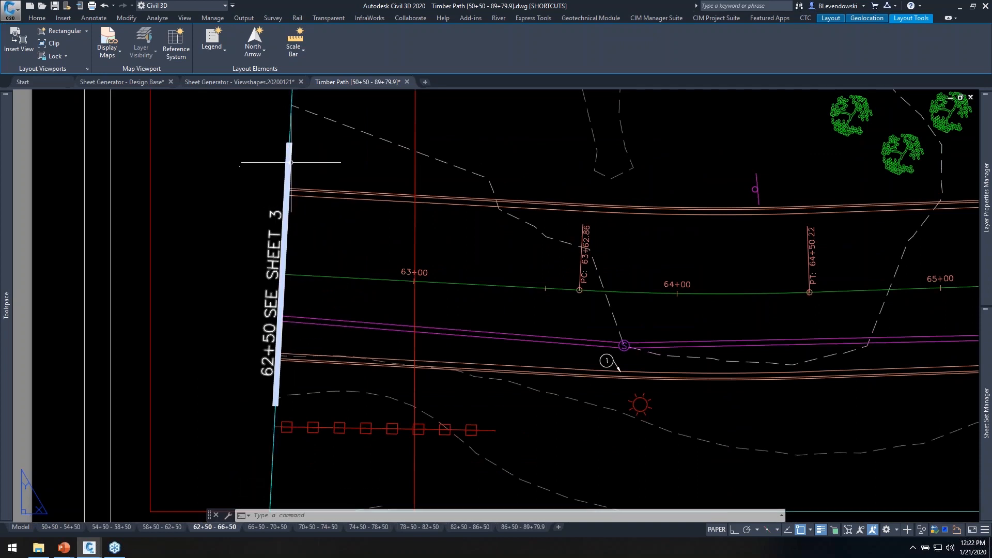
pyautogui.moveTo(291, 264); pyautogui.dragTo(277, 232, button='middle')
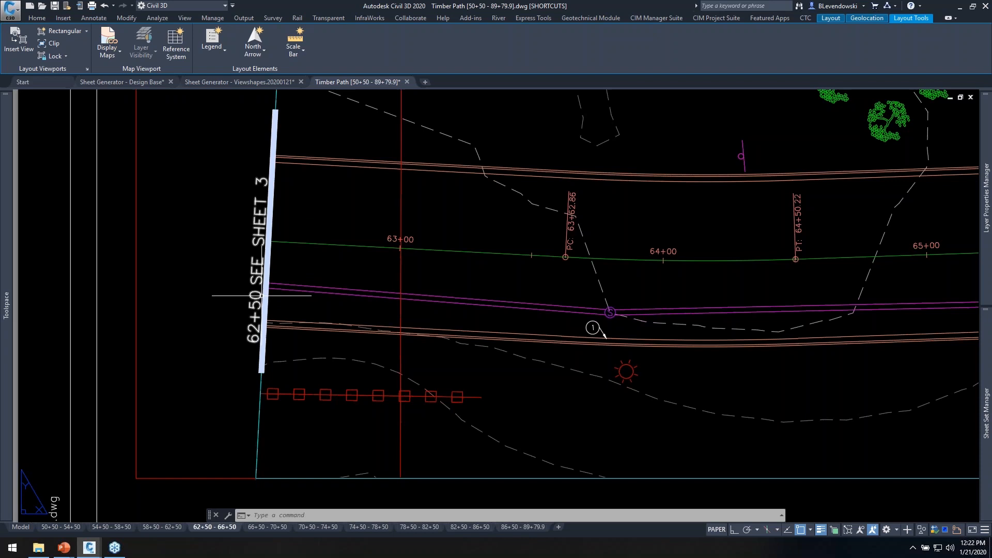
# - Compare the plan and profile viewports on the 62+50 - 66+50 layout, checking their matchlines and the north arrow
pyautogui.scroll(-2, 220, 212)
pyautogui.moveTo(515, 298); pyautogui.dragTo(410, 333, button='middle')
pyautogui.moveTo(551, 358); pyautogui.dragTo(530, 189, button='middle')
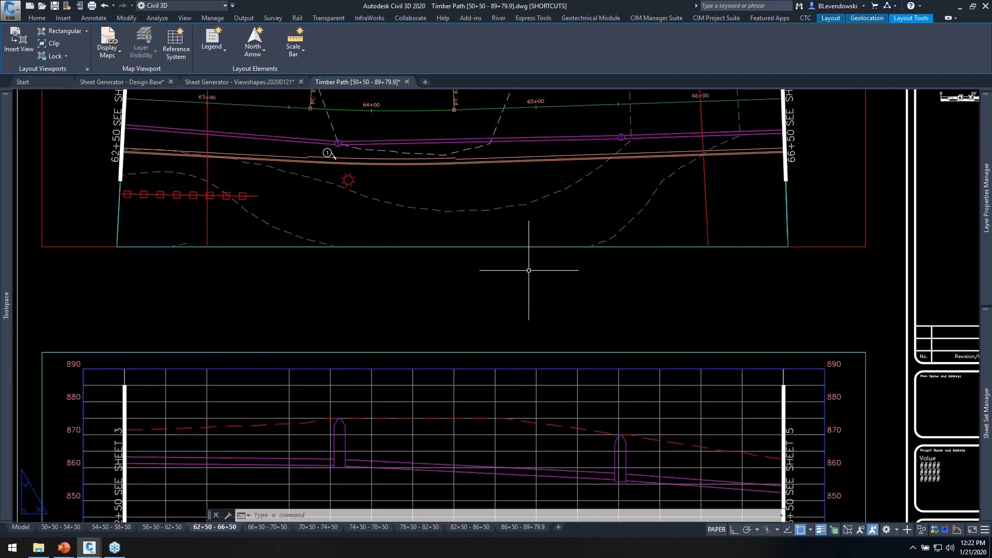
pyautogui.scroll(-2, 546, 290)
pyautogui.moveTo(631, 272); pyautogui.dragTo(632, 364, button='middle')
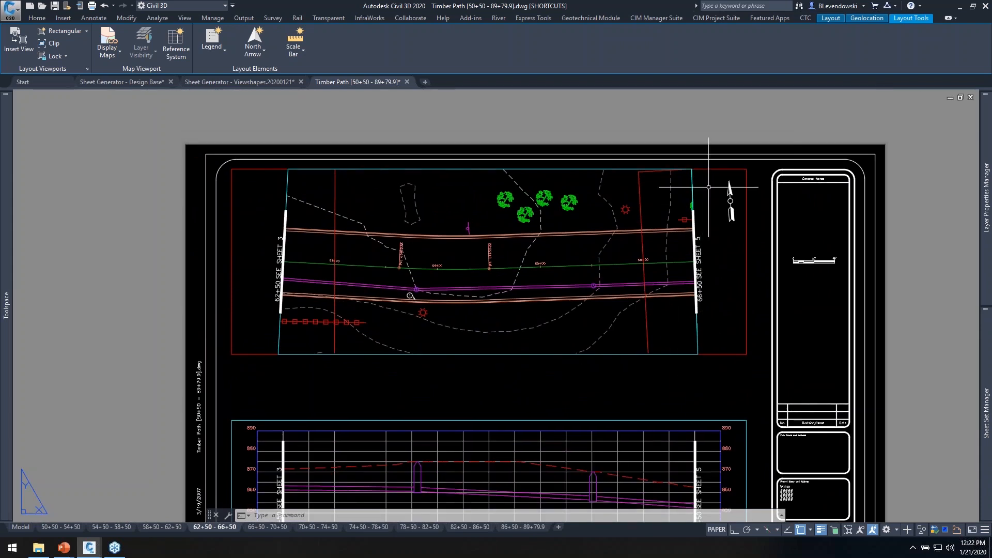
# - Highlight the plan viewport on the 62+50 - 66+50 layout to examine its clipped boundary, then clear the selection
pyautogui.click(698, 326)
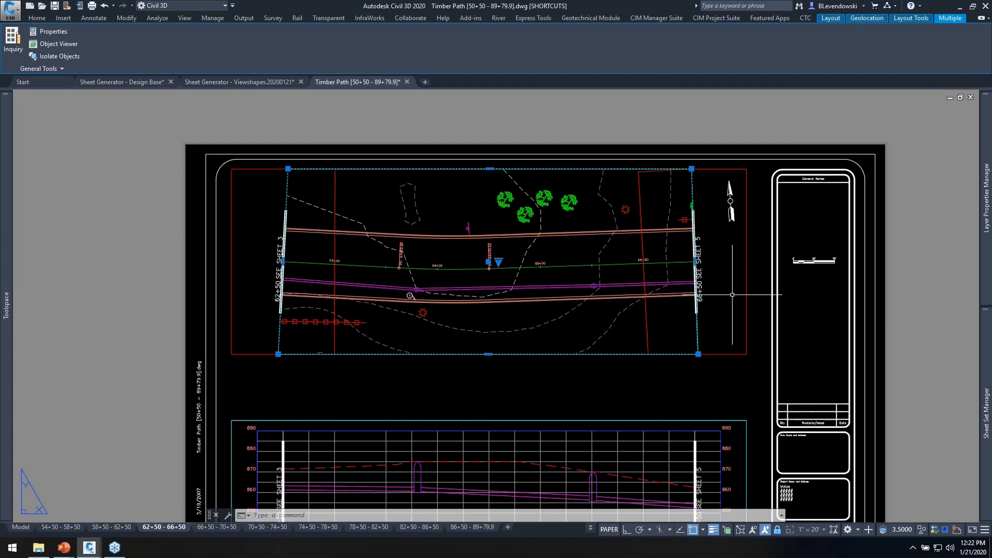
pyautogui.moveTo(756, 294); pyautogui.dragTo(760, 275, button='middle')
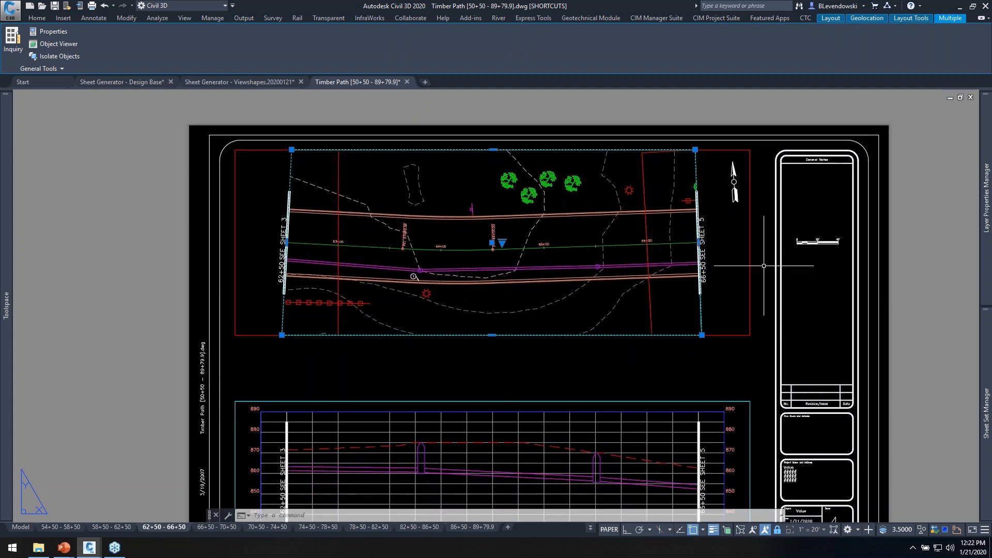
pyautogui.press('Escape')
pyautogui.press('Escape')
# - Examine the profile viewport below the plan, including its matchlines at both ends, and highlight its boundary before deselecting it
pyautogui.moveTo(539, 377); pyautogui.dragTo(574, 262, button='middle')
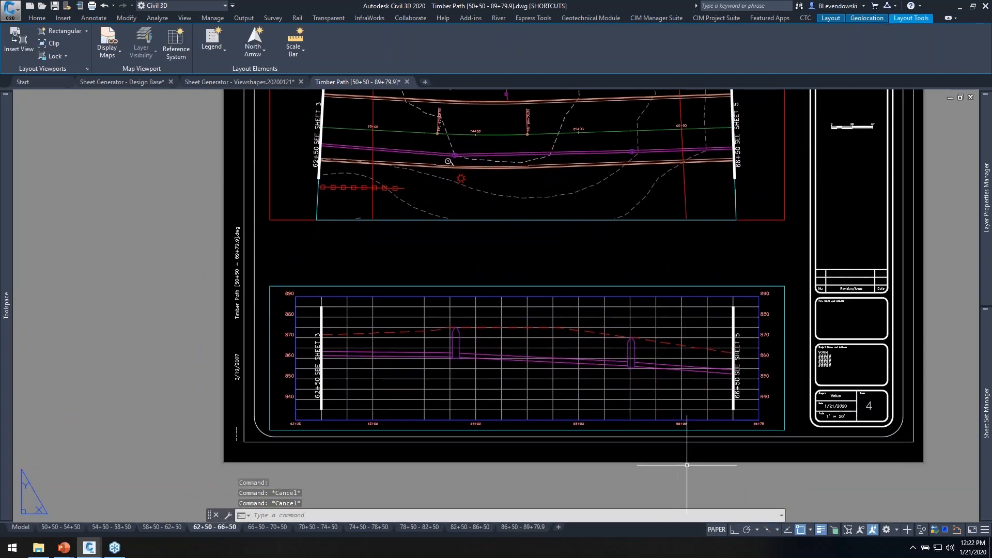
pyautogui.scroll(2, 789, 369)
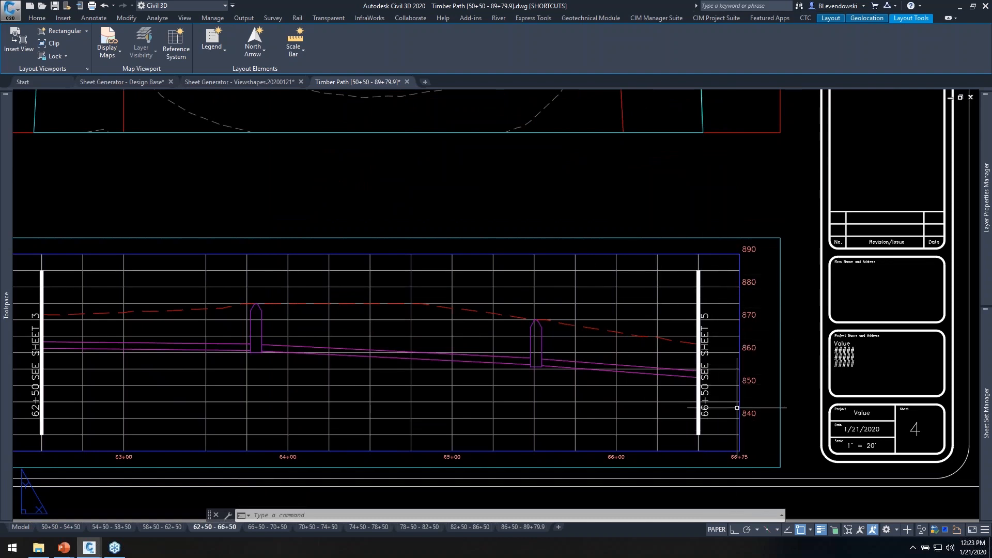
pyautogui.scroll(-2, 599, 302)
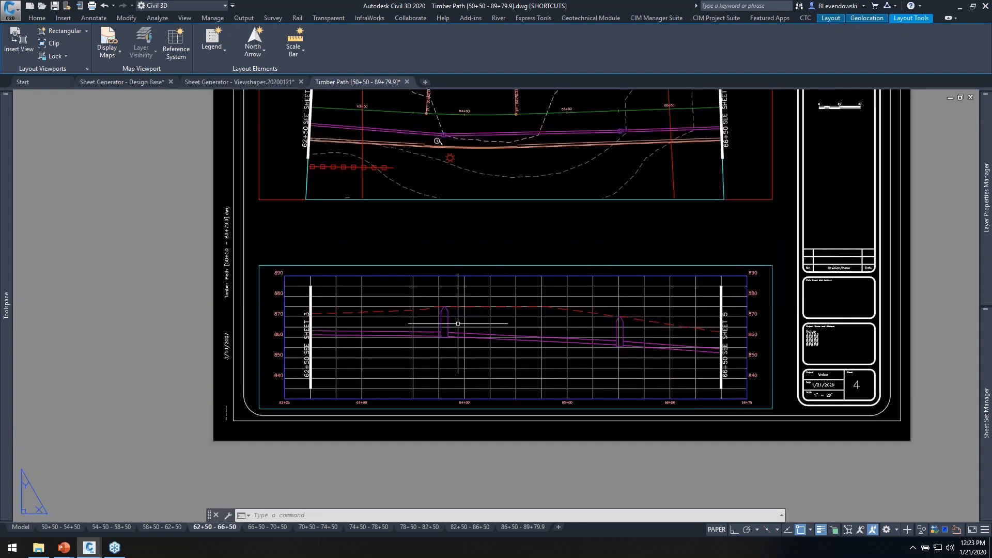
pyautogui.scroll(2, 316, 320)
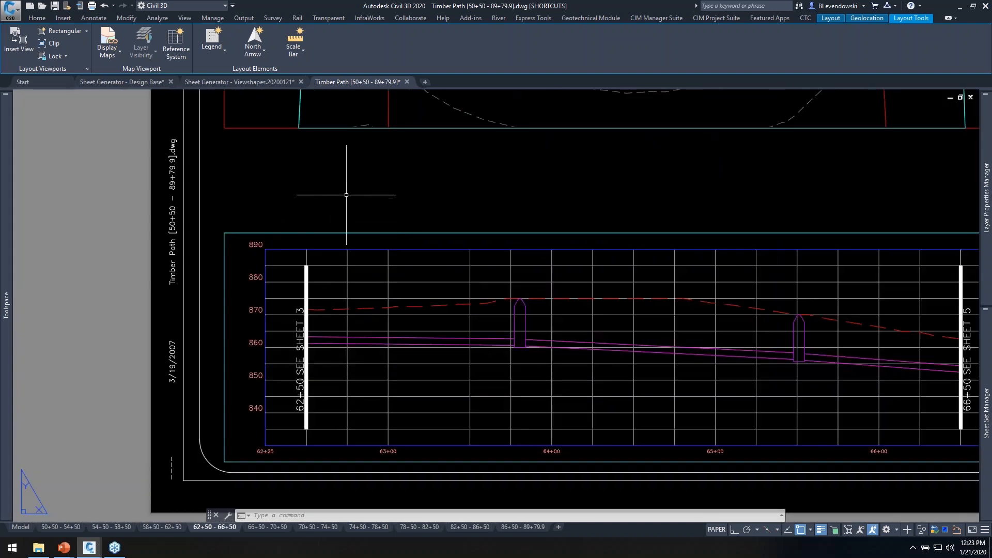
pyautogui.moveTo(347, 205); pyautogui.dragTo(320, 203, button='middle')
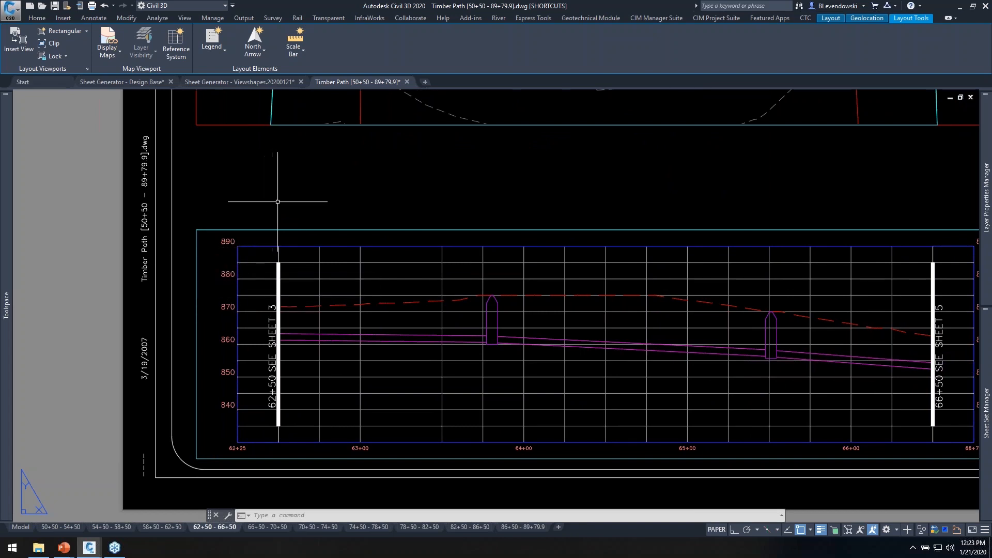
pyautogui.moveTo(276, 196); pyautogui.dragTo(267, 212, button='middle')
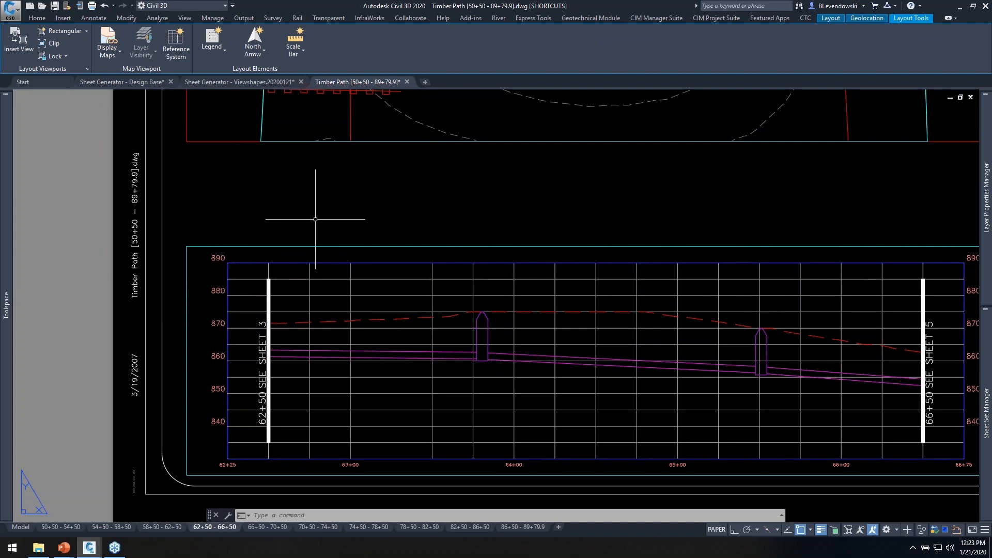
pyautogui.moveTo(315, 219); pyautogui.dragTo(301, 221, button='middle')
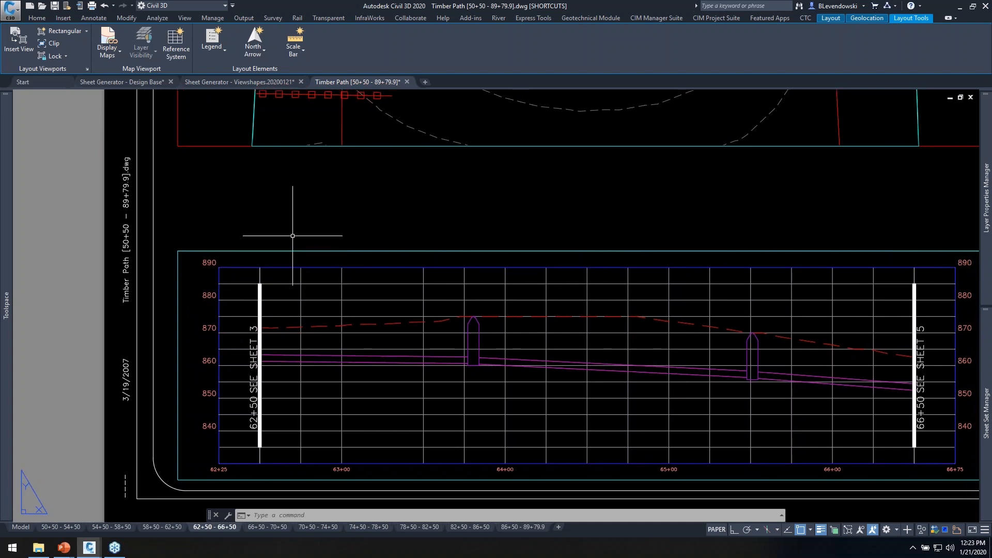
pyautogui.click(283, 252)
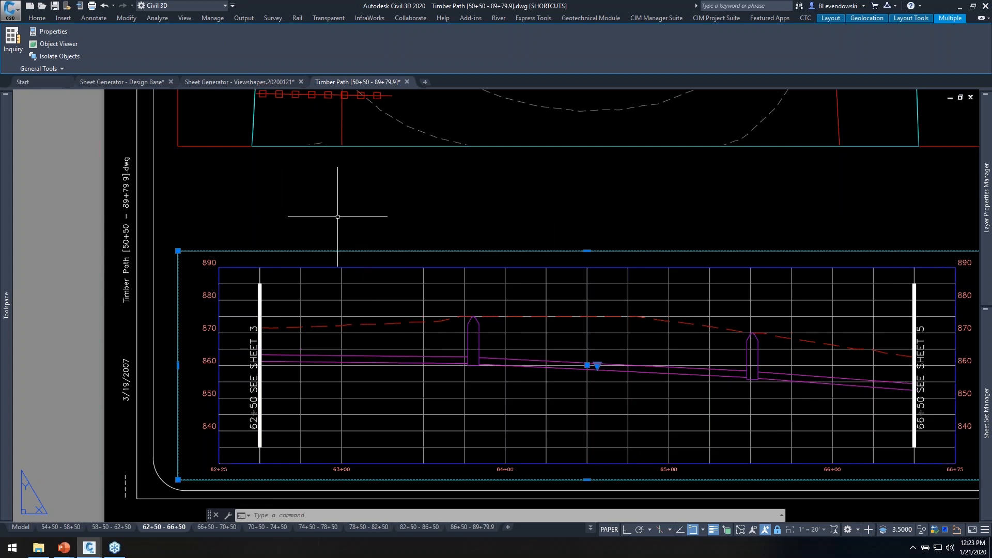
pyautogui.press('Escape')
pyautogui.press('Escape')
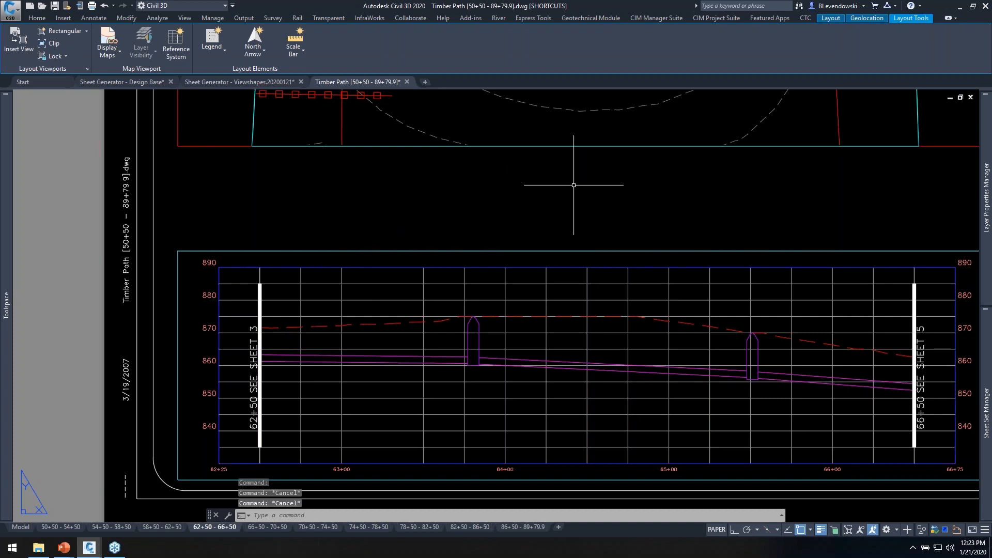
# - Open the attributes of the plan viewport's _MATCHLINE block at station 66+50
pyautogui.scroll(-2, 557, 216)
pyautogui.moveTo(621, 191); pyautogui.dragTo(521, 316, button='middle')
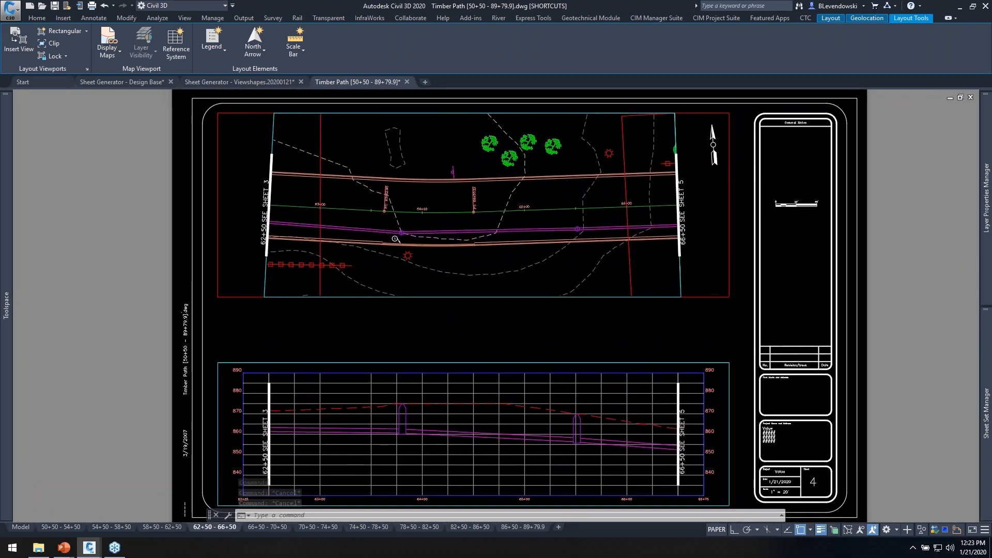
pyautogui.scroll(6, 695, 204)
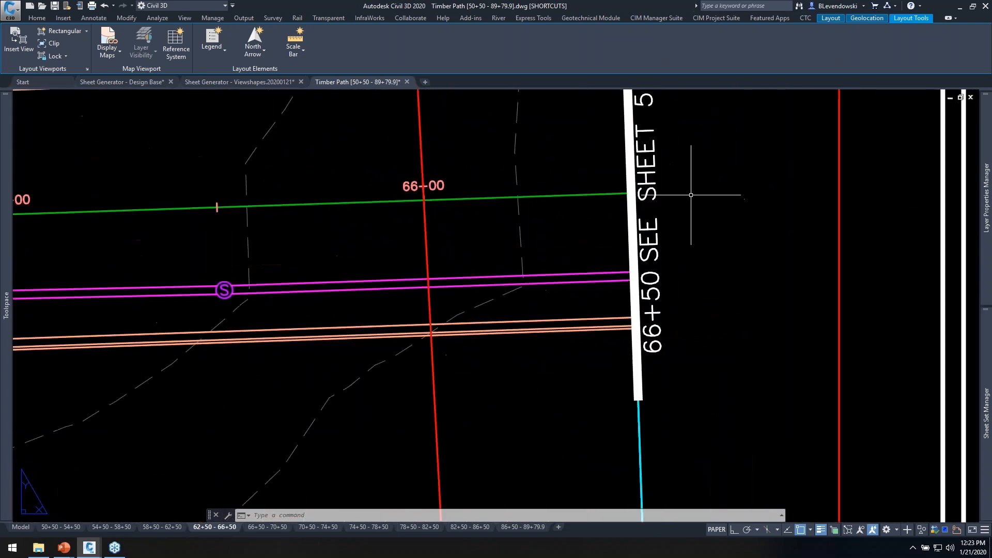
pyautogui.click(645, 161)
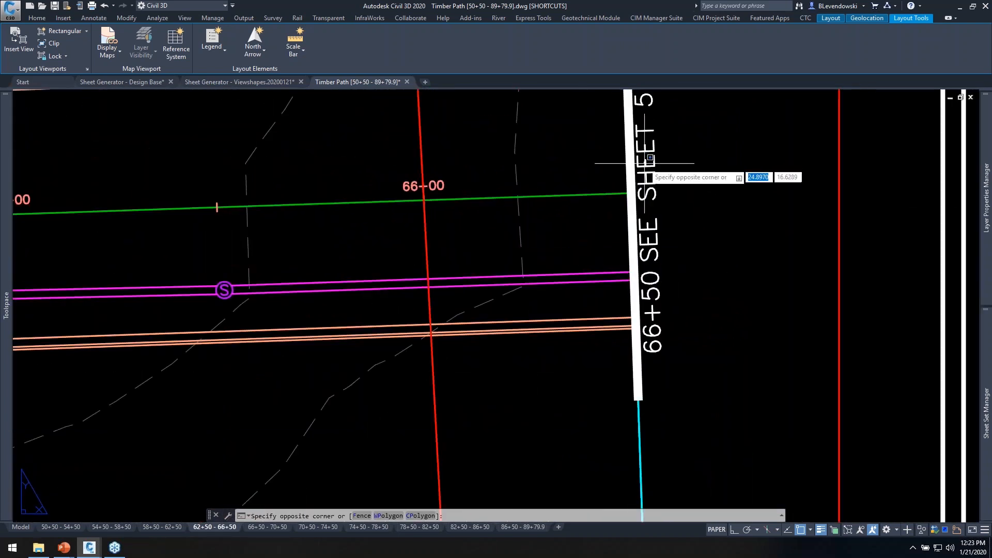
pyautogui.click(647, 169)
pyautogui.press('Escape')
pyautogui.click(647, 169)
pyautogui.press('Escape')
pyautogui.click(647, 166)
pyautogui.doubleClick(647, 165)
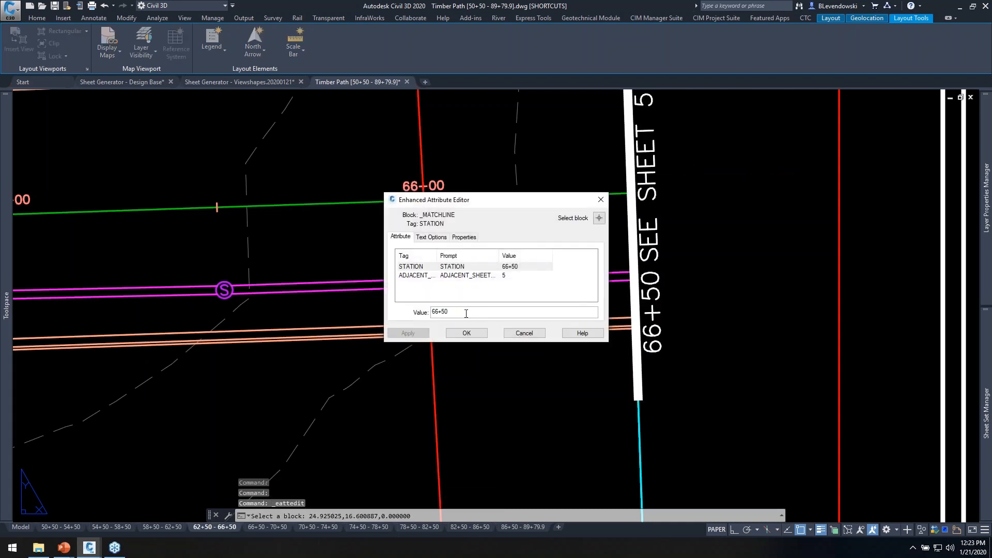
# - Check the editing options for the matchline's STATION value and close the attribute editor without changes
pyautogui.rightClick(439, 312)
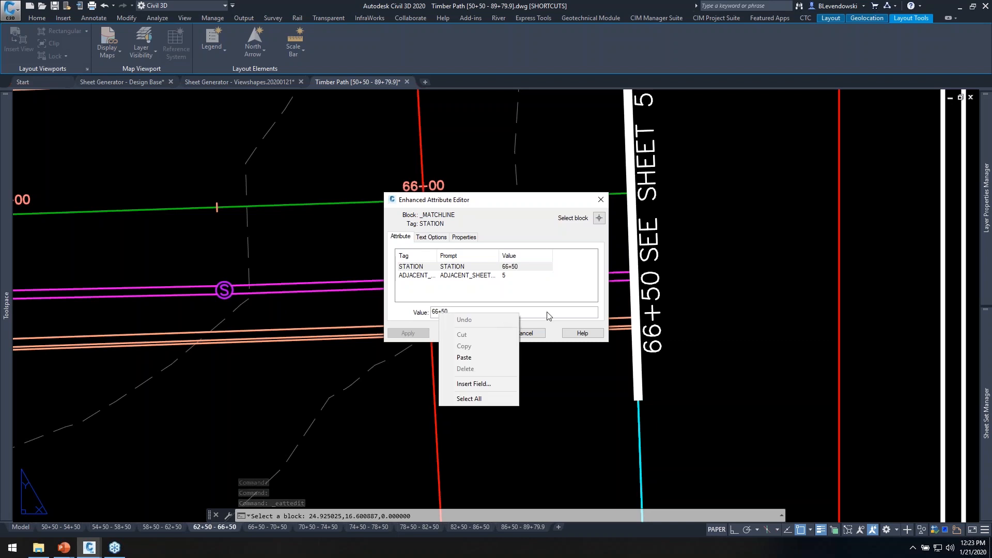
pyautogui.click(494, 312)
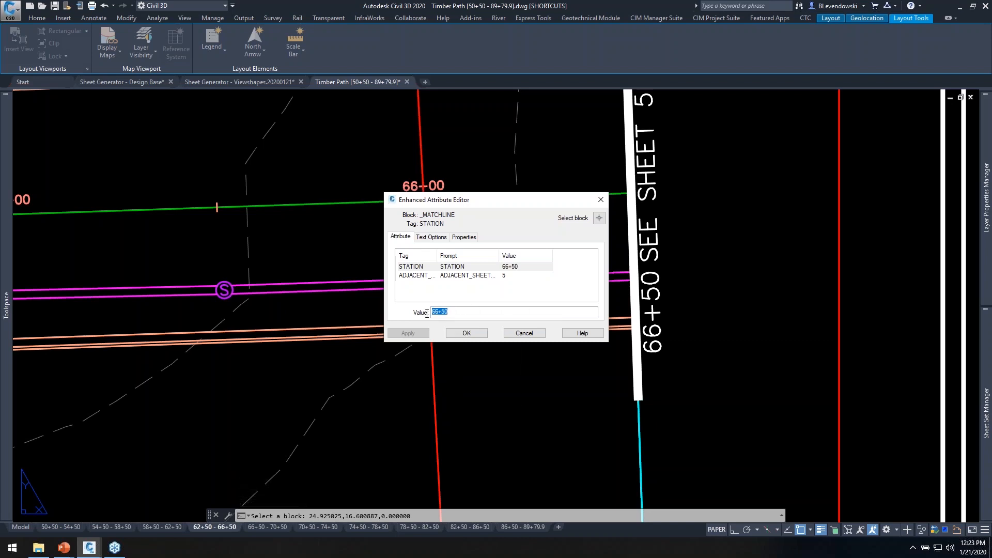
pyautogui.rightClick(442, 313)
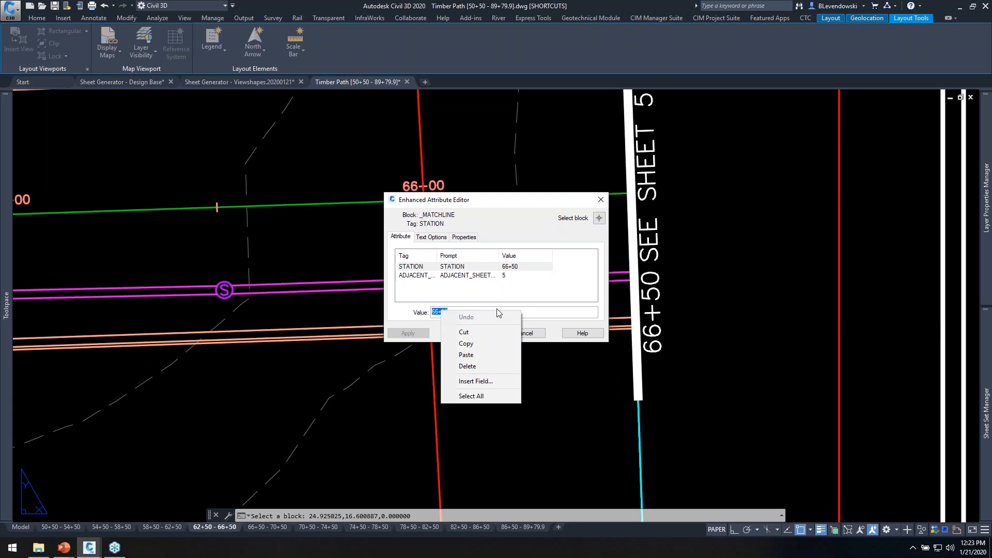
pyautogui.click(553, 312)
pyautogui.click(523, 333)
pyautogui.scroll(-4, 546, 273)
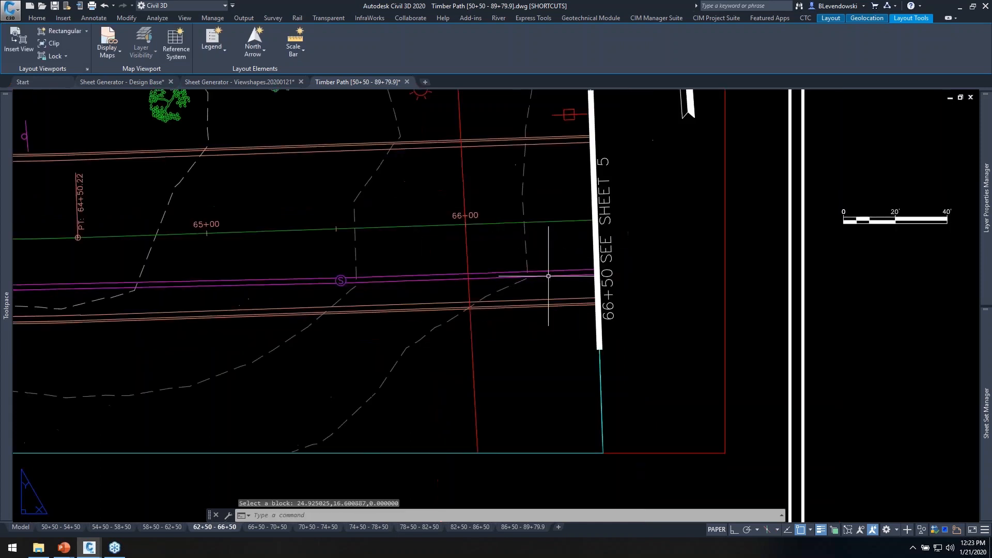
pyautogui.press('Escape')
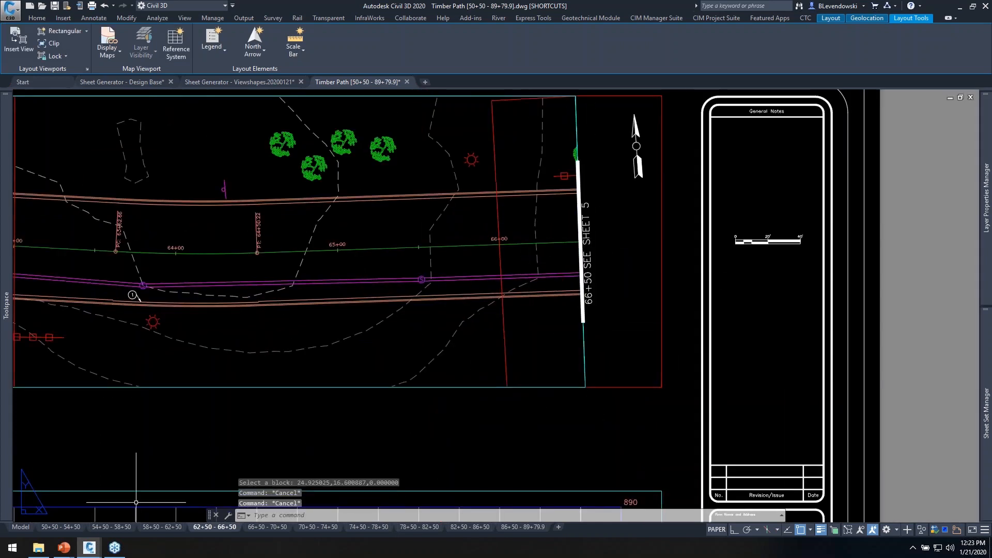
# - Switch the Timber Path drawing to model space and examine the viewshapes and matchlines at the alignment's northwest end
pyautogui.click(21, 527)
pyautogui.moveTo(534, 276)
pyautogui.mouseDown(button='middle')
pyautogui.moveTo(578, 289)
pyautogui.moveTo(653, 276)
pyautogui.moveTo(620, 294)
pyautogui.moveTo(619, 314)
pyautogui.mouseUp(button='middle')
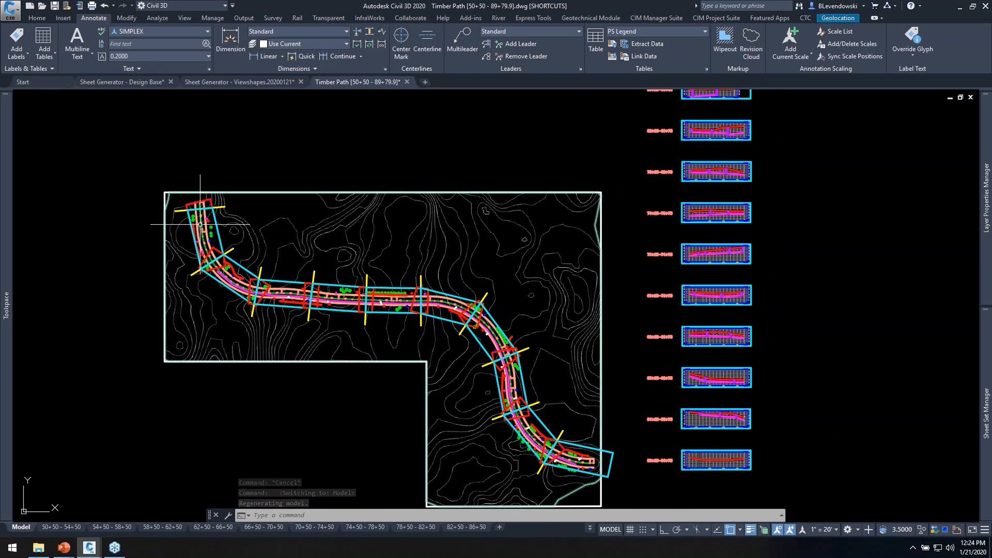
pyautogui.scroll(4, 201, 220)
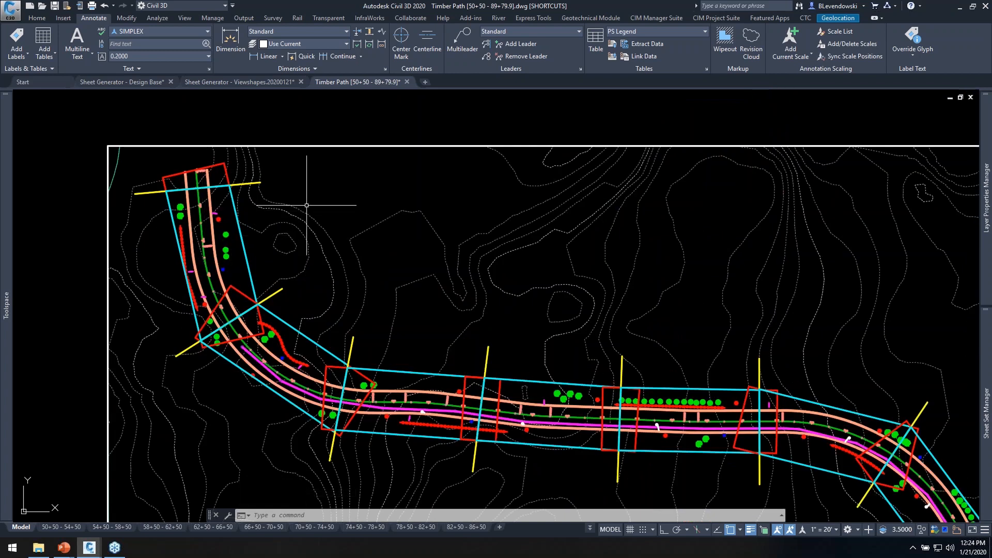
pyautogui.moveTo(299, 212); pyautogui.dragTo(367, 248, button='middle')
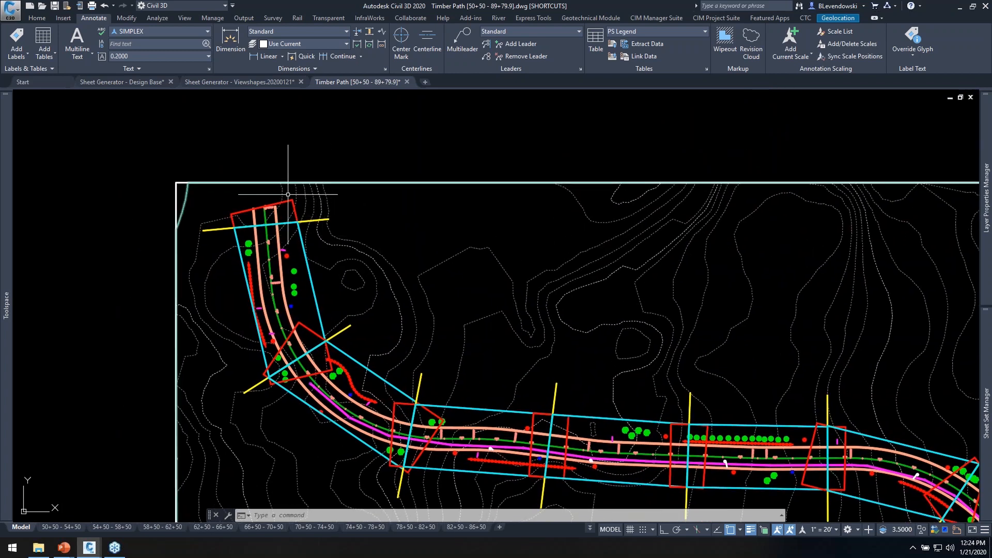
# - Switch to the Sheet Generator - Design Base drawing and bring the northern start of the Timber Path alignment into view
pyautogui.click(134, 81)
pyautogui.scroll(-4, 510, 298)
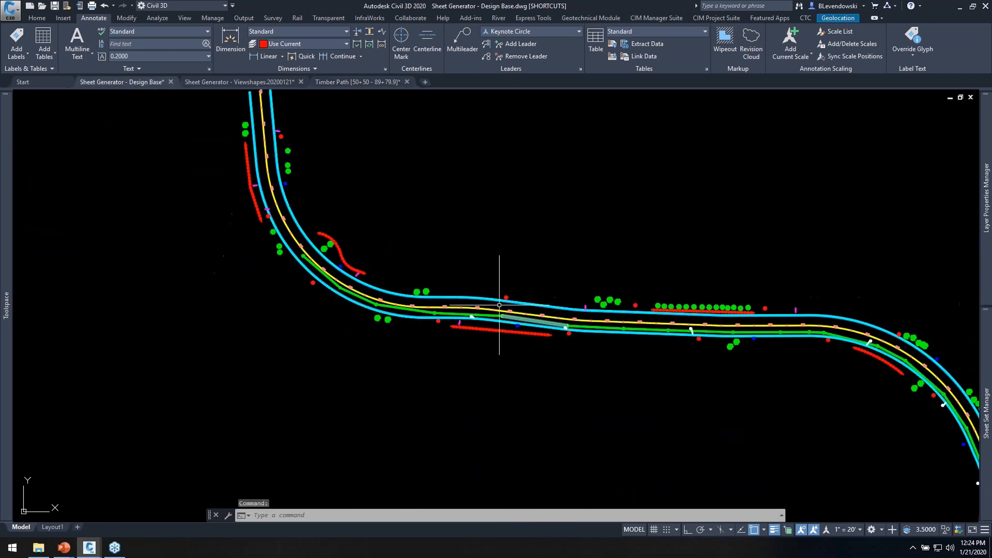
pyautogui.moveTo(361, 224); pyautogui.dragTo(370, 291, button='middle')
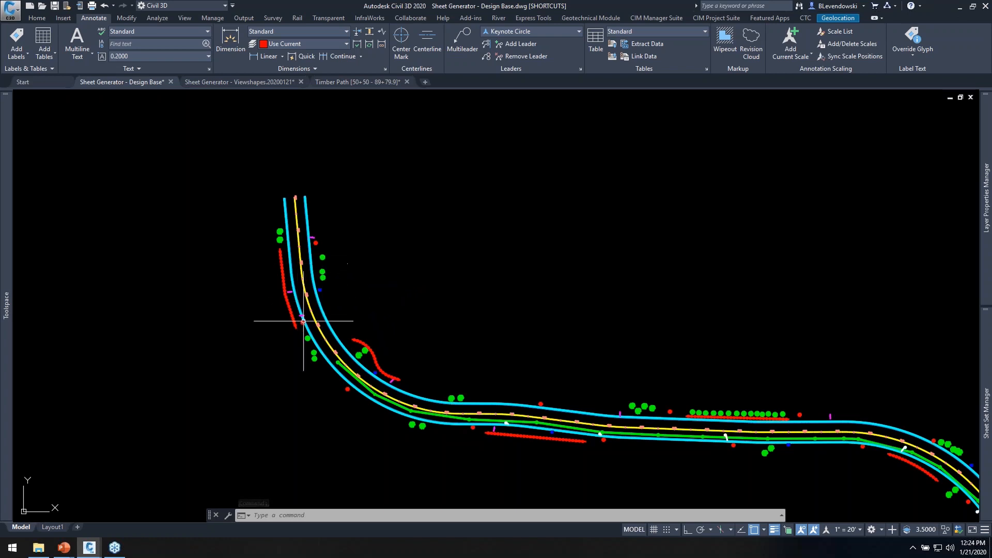
pyautogui.moveTo(322, 257)
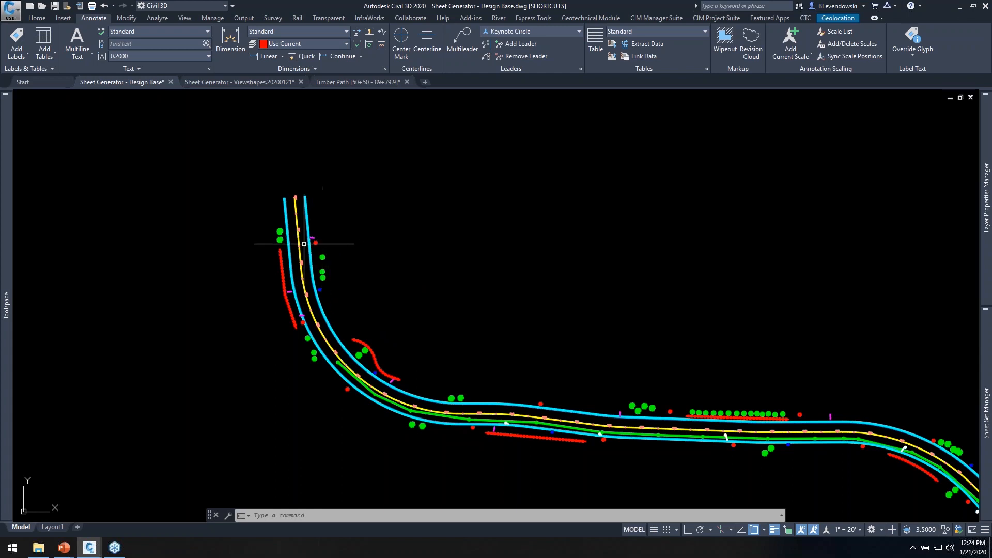
# - Select the Timber Path alignment and stretch its start point at station 50+00 toward the northwest, beyond the existing road end
pyautogui.scroll(2, 305, 243)
pyautogui.scroll(2, 296, 188)
pyautogui.click(291, 187)
pyautogui.moveTo(362, 174); pyautogui.dragTo(369, 255, button='middle')
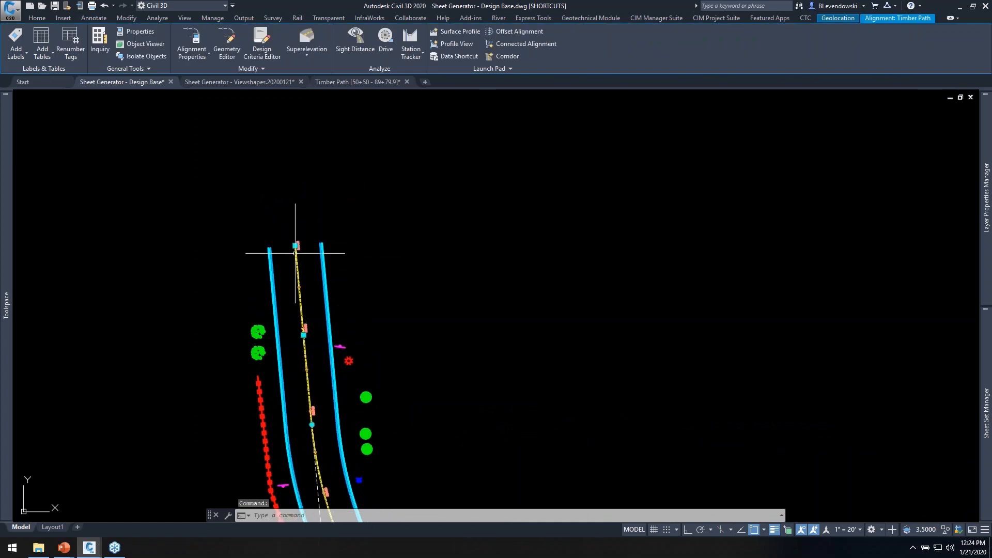
pyautogui.scroll(5, 295, 253)
pyautogui.click(290, 233)
pyautogui.moveTo(214, 165)
pyautogui.mouseDown(button='middle')
pyautogui.moveTo(233, 170)
pyautogui.moveTo(278, 223)
pyautogui.mouseUp(button='middle')
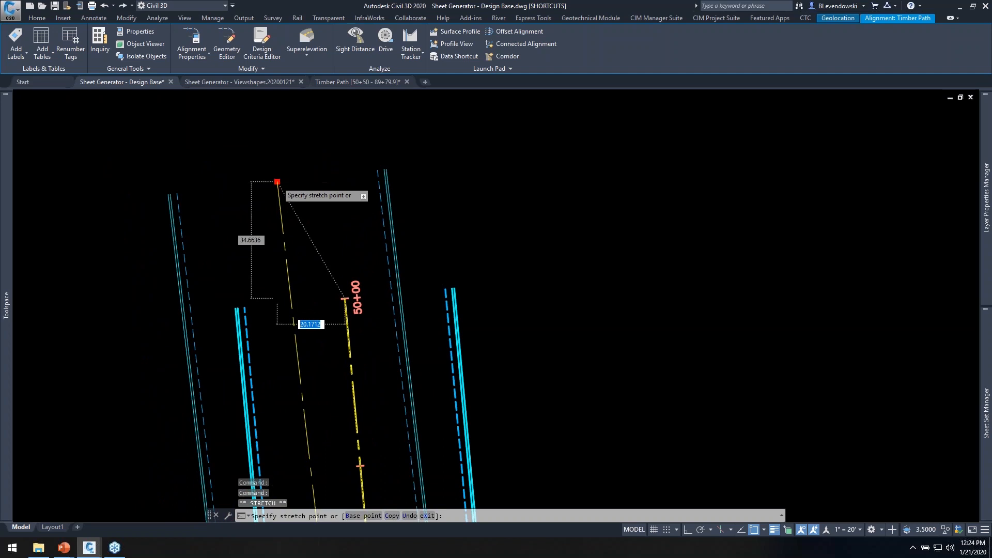
pyautogui.scroll(-2, 277, 181)
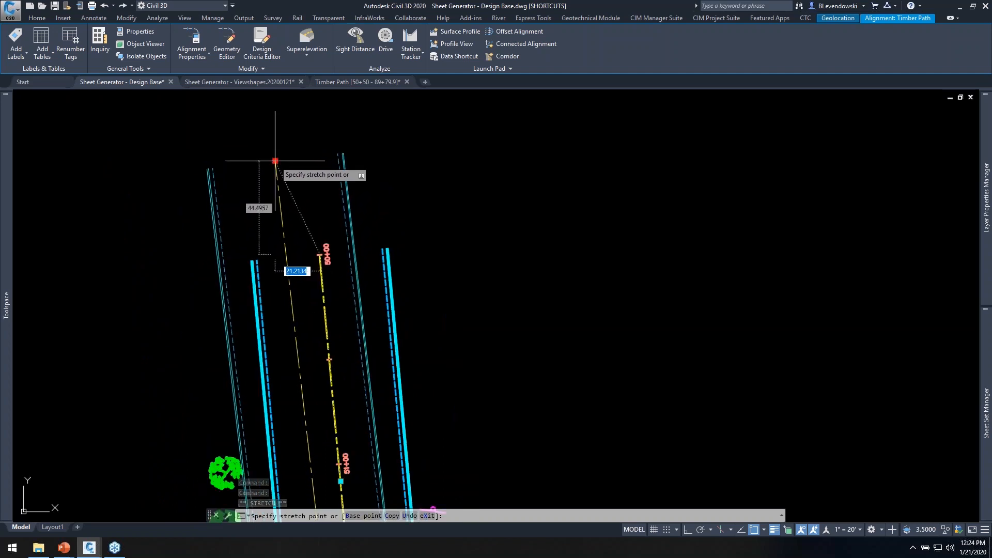
pyautogui.click(272, 148)
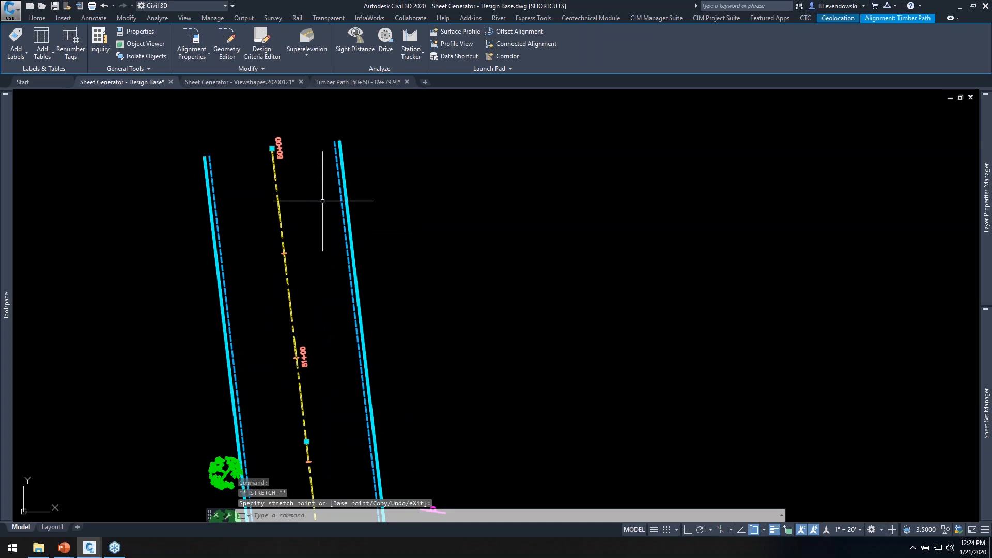
# - Shift the alignment curve slightly southwest using its grip between stations 56+00 and 57+00, deselect the alignment, and save the drawing
pyautogui.scroll(-5, 337, 191)
pyautogui.moveTo(452, 421); pyautogui.dragTo(430, 357, button='middle')
pyautogui.scroll(5, 361, 310)
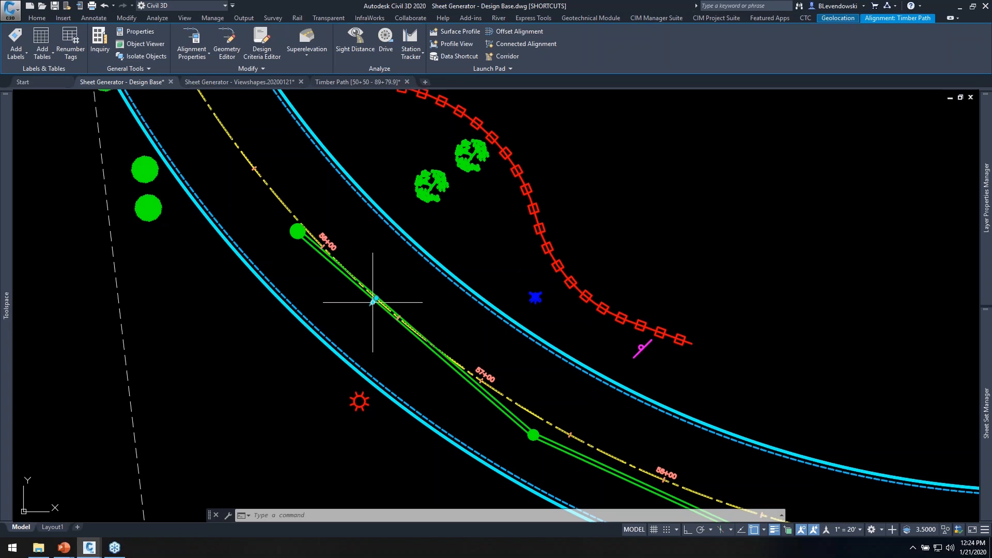
pyautogui.click(373, 300)
pyautogui.click(360, 312)
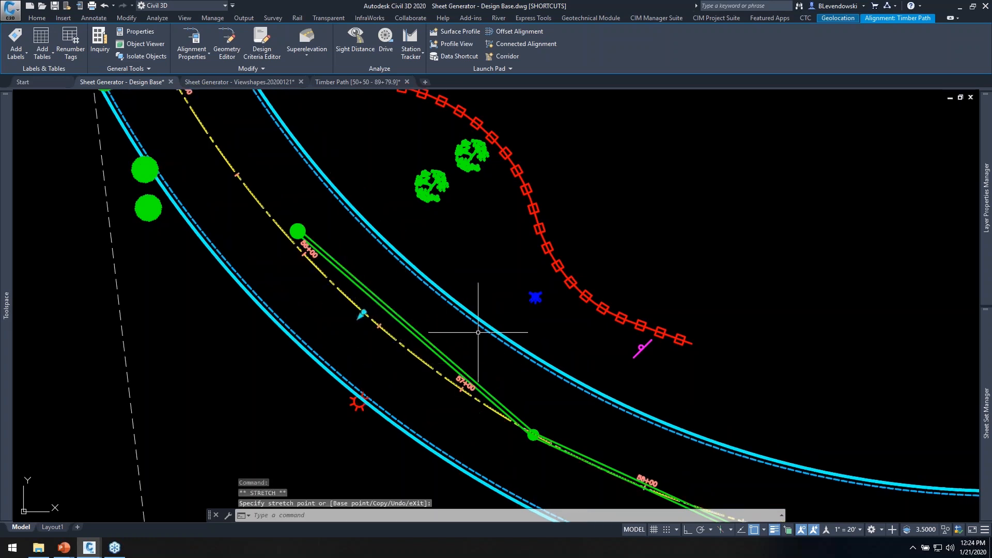
pyautogui.scroll(-5, 477, 332)
pyautogui.moveTo(489, 216)
pyautogui.mouseDown(button='middle')
pyautogui.moveTo(436, 257)
pyautogui.moveTo(429, 277)
pyautogui.mouseUp(button='middle')
pyautogui.press('Escape')
pyautogui.press('Escape')
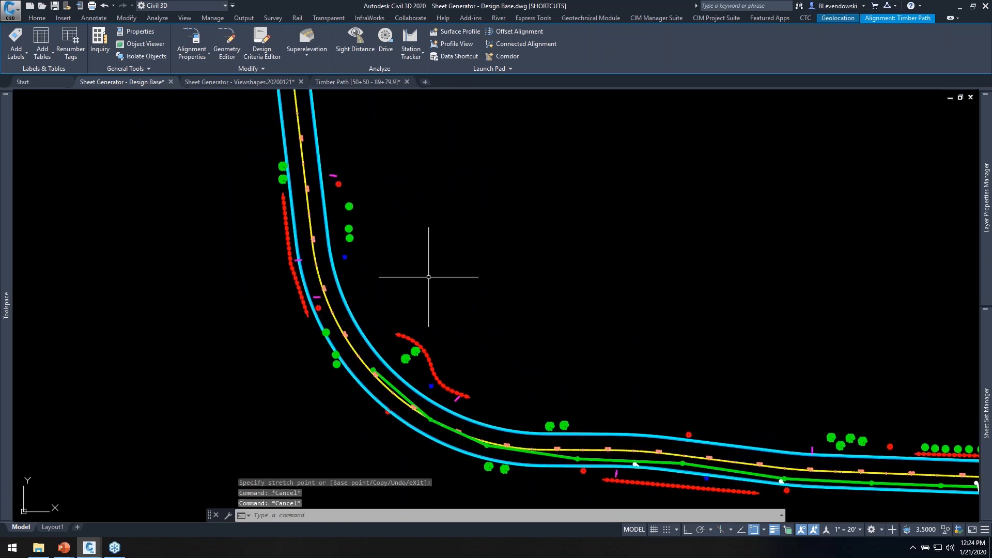
pyautogui.moveTo(454, 224); pyautogui.dragTo(442, 296, button='middle')
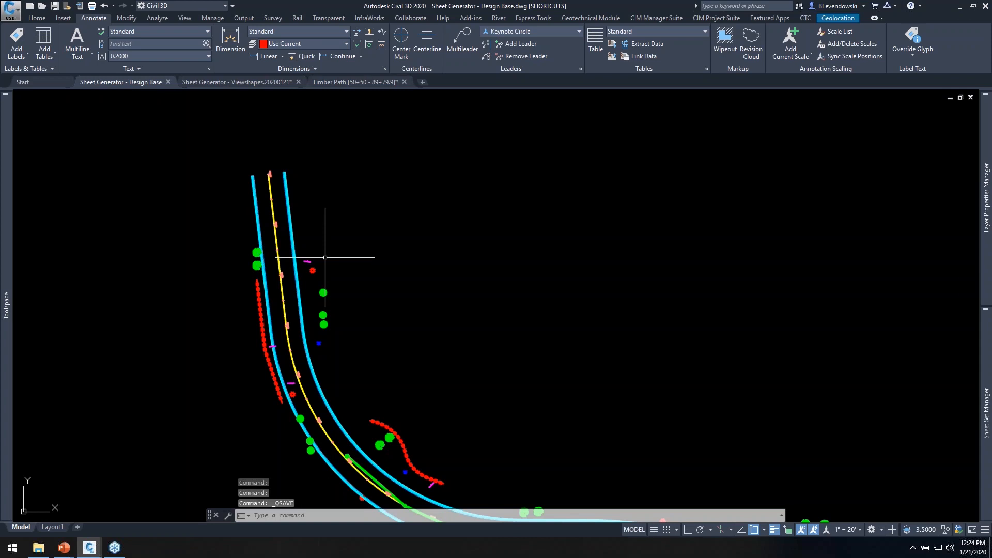
# - In the Timber Path drawing, reload the changed Design Base reference and synchronize the data shortcuts
pyautogui.click(353, 82)
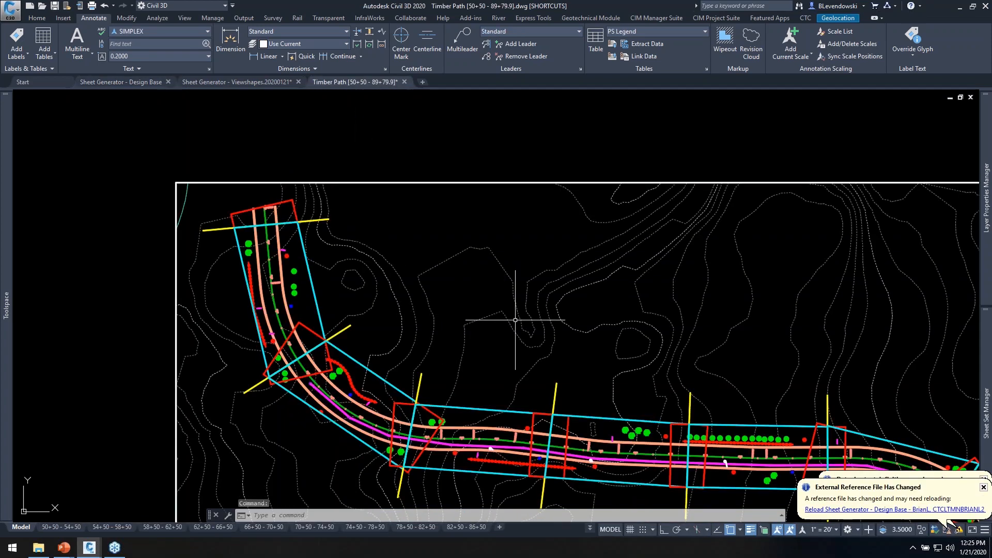
pyautogui.moveTo(706, 337)
pyautogui.mouseDown(button='middle')
pyautogui.moveTo(693, 284)
pyautogui.moveTo(666, 271)
pyautogui.mouseUp(button='middle')
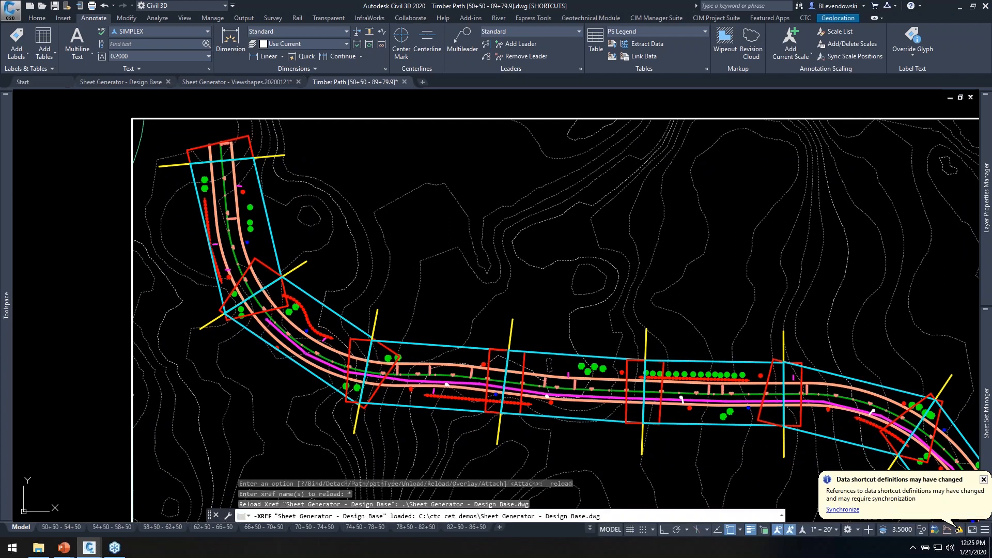
pyautogui.click(851, 511)
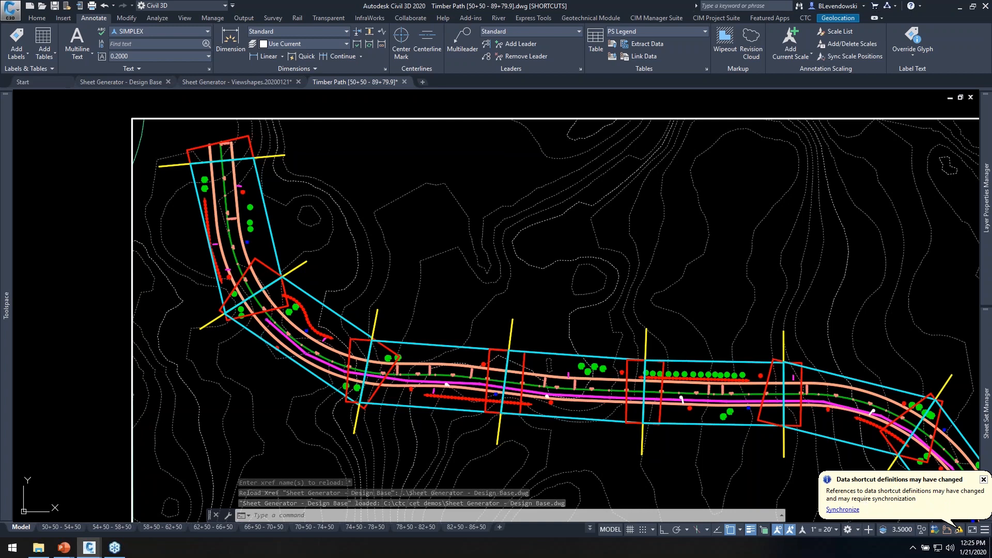
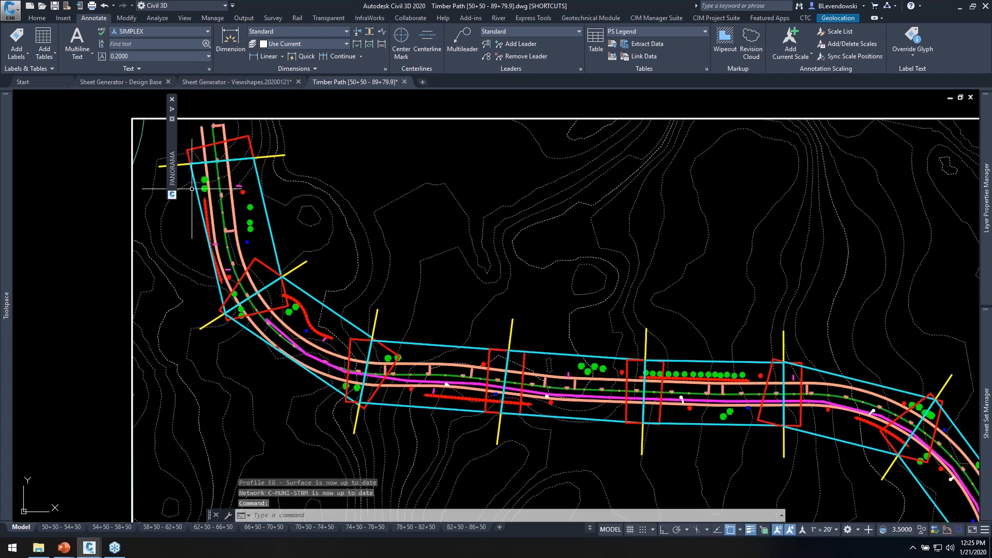
# - Examine the synchronized alignment's stationing against the match lines and view shapes, from its start to about station 71+00
pyautogui.moveTo(356, 192); pyautogui.dragTo(494, 233, button='middle')
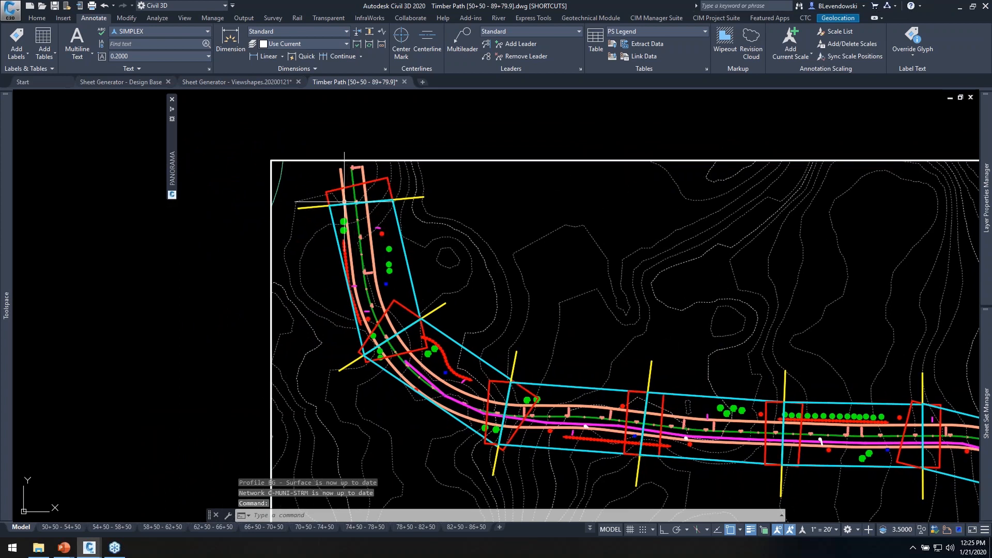
pyautogui.scroll(6, 345, 201)
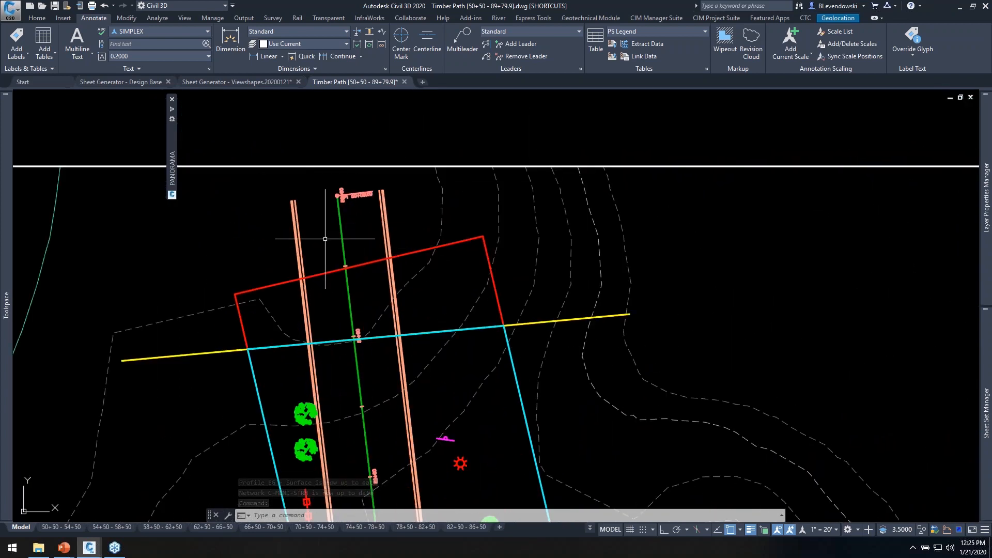
pyautogui.scroll(-6, 325, 238)
pyautogui.scroll(3, 481, 339)
pyautogui.scroll(2, 570, 370)
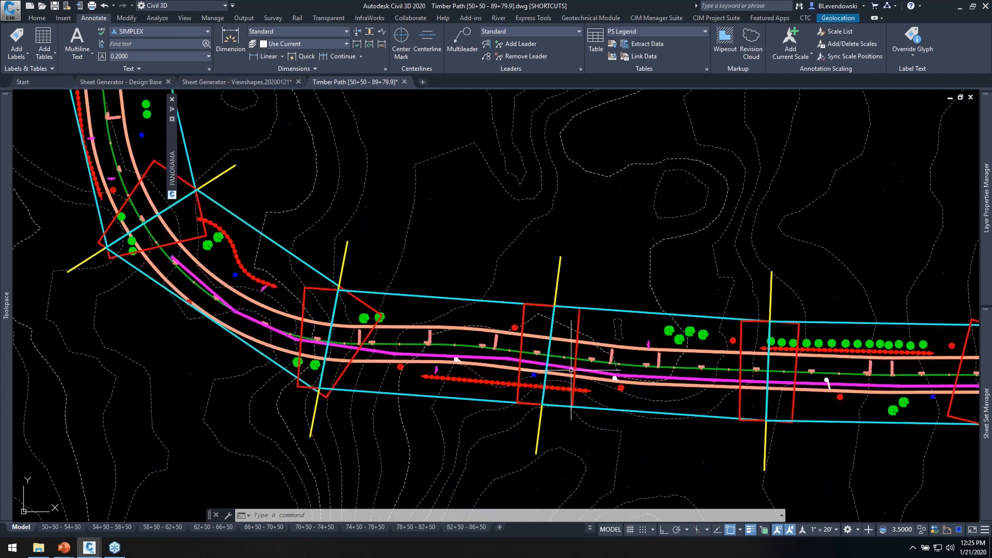
pyautogui.scroll(3, 571, 371)
pyautogui.scroll(3, 507, 333)
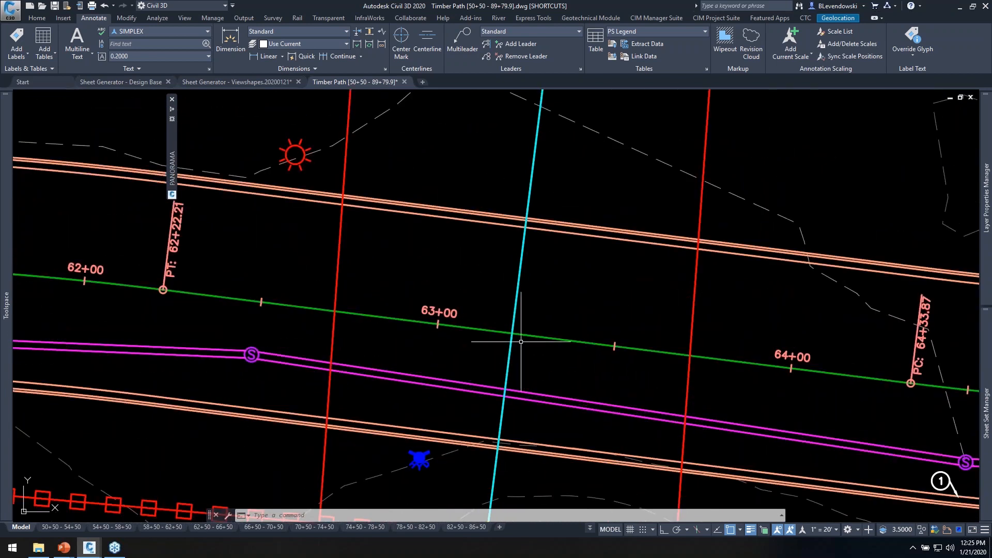
pyautogui.scroll(-3, 465, 320)
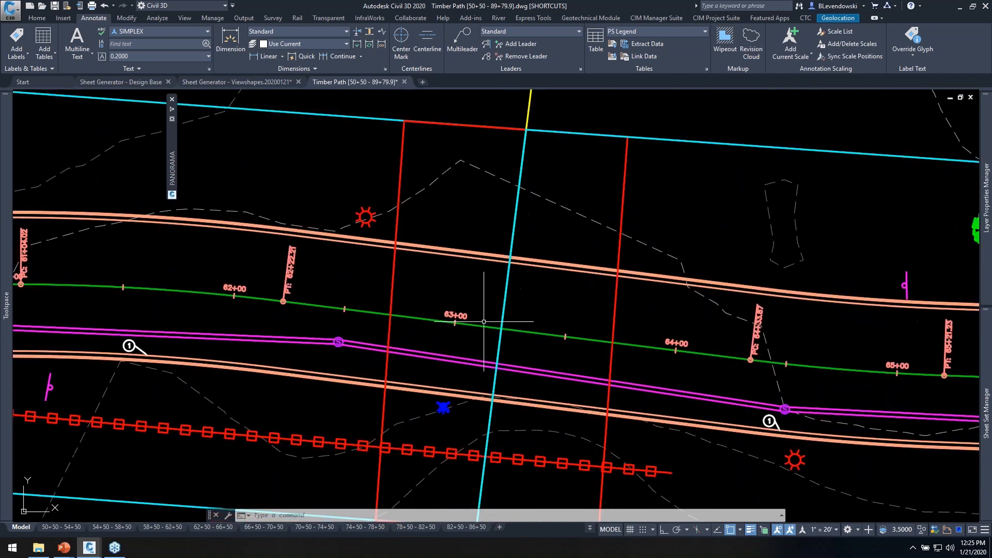
pyautogui.moveTo(416, 298); pyautogui.dragTo(366, 295, button='middle')
pyautogui.moveTo(638, 339); pyautogui.dragTo(498, 344, button='middle')
pyautogui.moveTo(741, 339); pyautogui.dragTo(331, 302, button='middle')
pyautogui.moveTo(570, 337)
pyautogui.mouseDown(button='middle')
pyautogui.moveTo(414, 321)
pyautogui.moveTo(340, 329)
pyautogui.moveTo(732, 363)
pyautogui.mouseUp(button='middle')
pyautogui.moveTo(379, 372); pyautogui.dragTo(530, 366, button='middle')
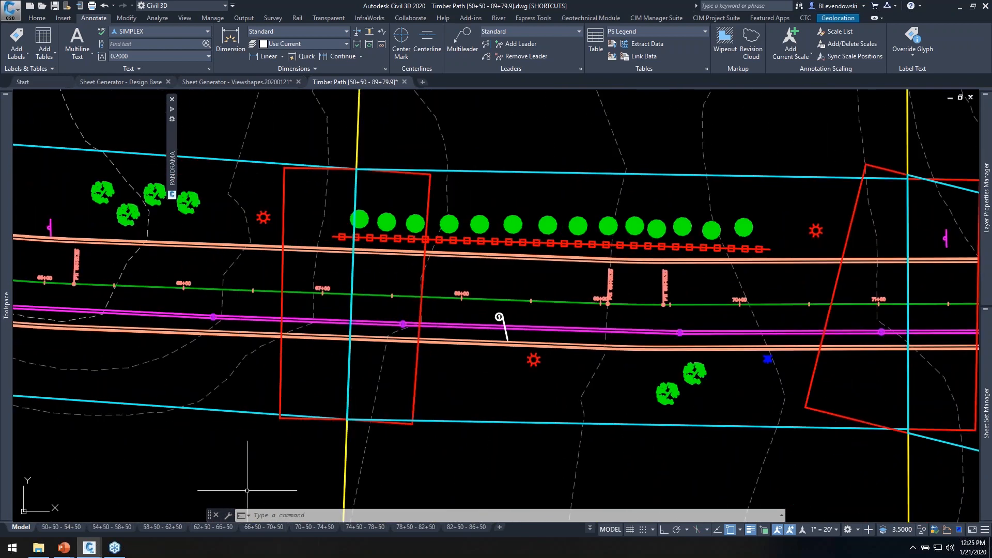
# - Inspect the match line labels and plan stationing on the 62+50 - 66+50 layout
pyautogui.click(214, 527)
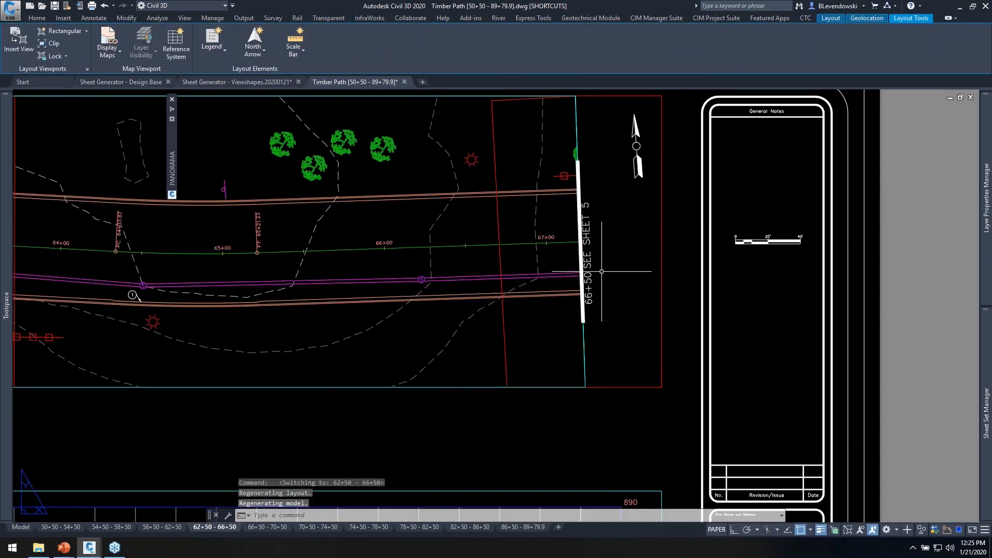
pyautogui.scroll(2, 594, 273)
pyautogui.moveTo(631, 270); pyautogui.dragTo(626, 318, button='middle')
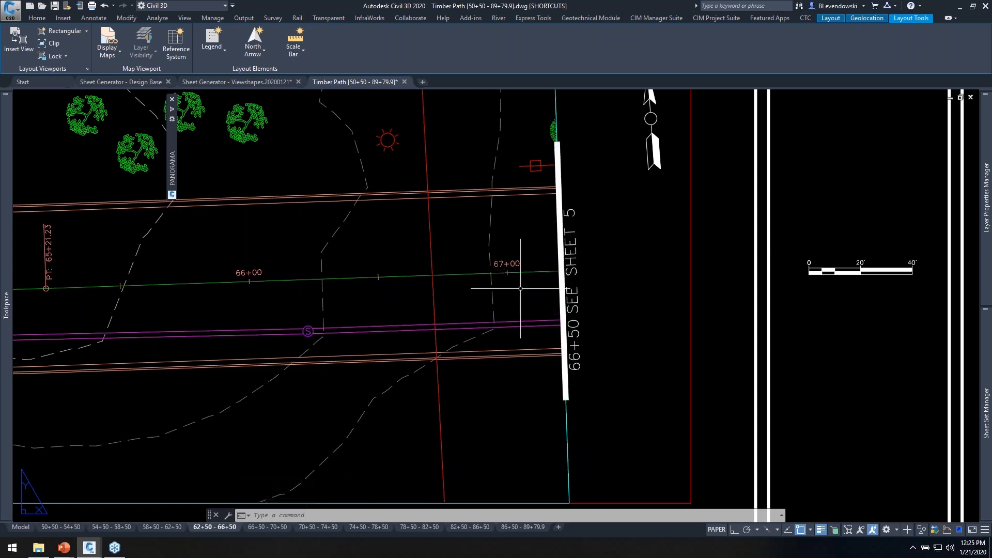
pyautogui.scroll(-5, 633, 265)
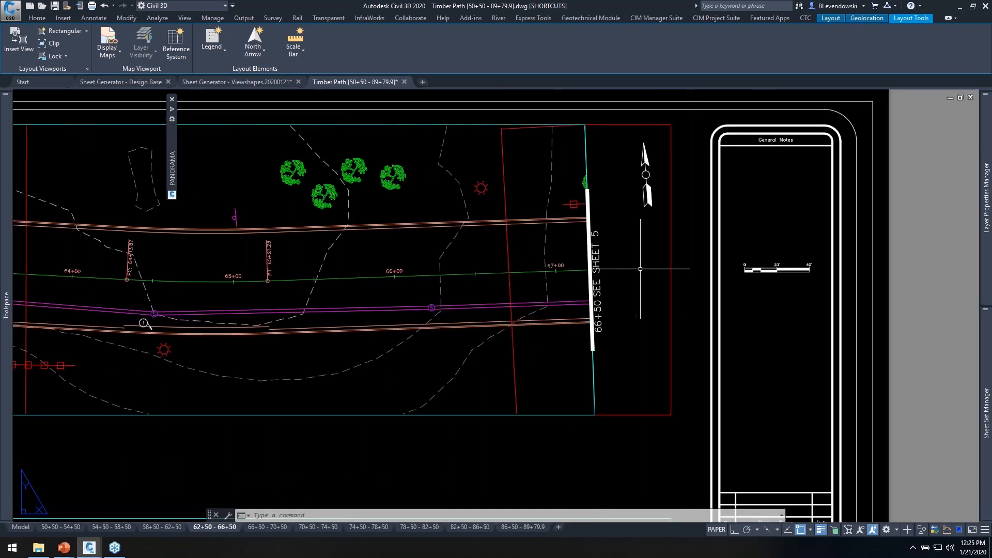
pyautogui.moveTo(687, 339); pyautogui.dragTo(620, 335, button='middle')
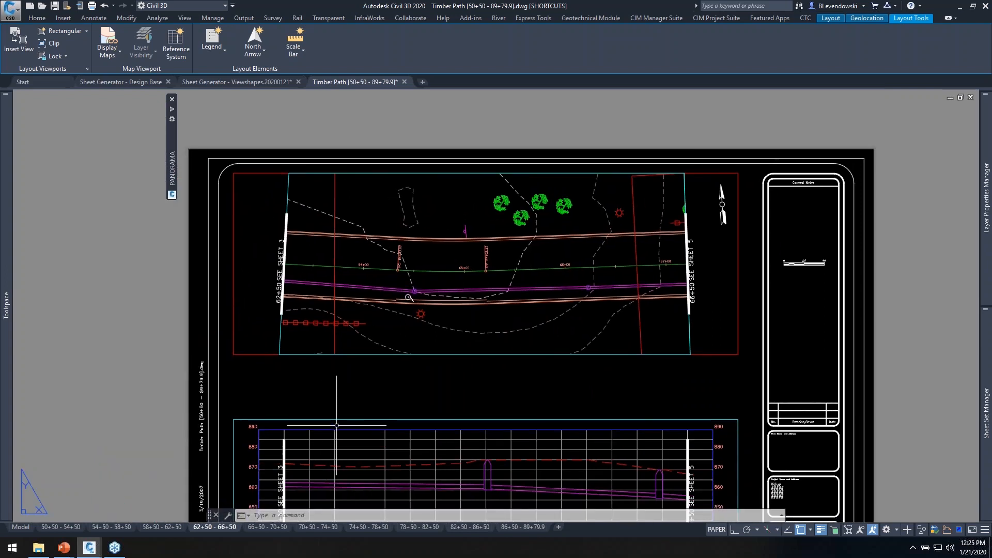
pyautogui.moveTo(407, 306)
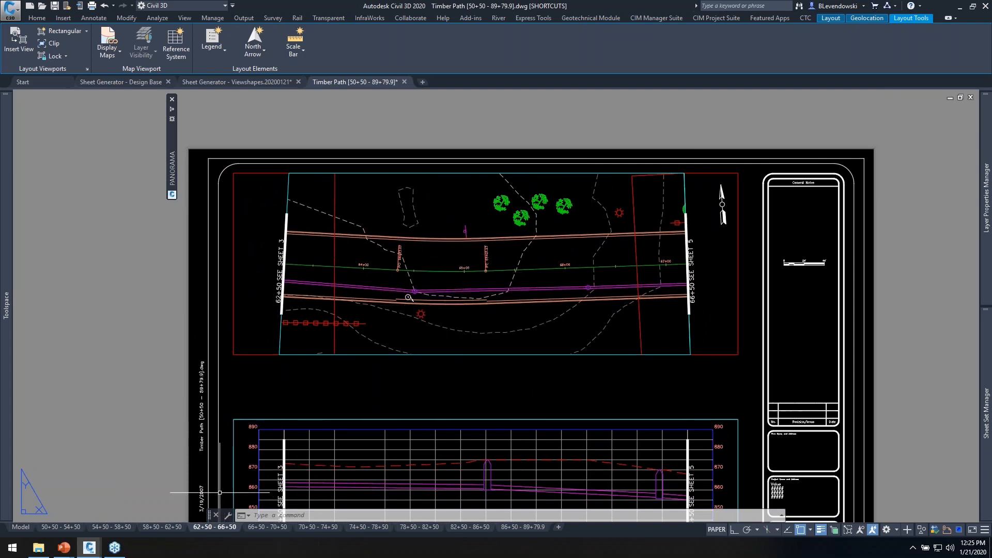
# - Return to model space and move the Panorama event viewer clear of the start of the alignment
pyautogui.click(21, 527)
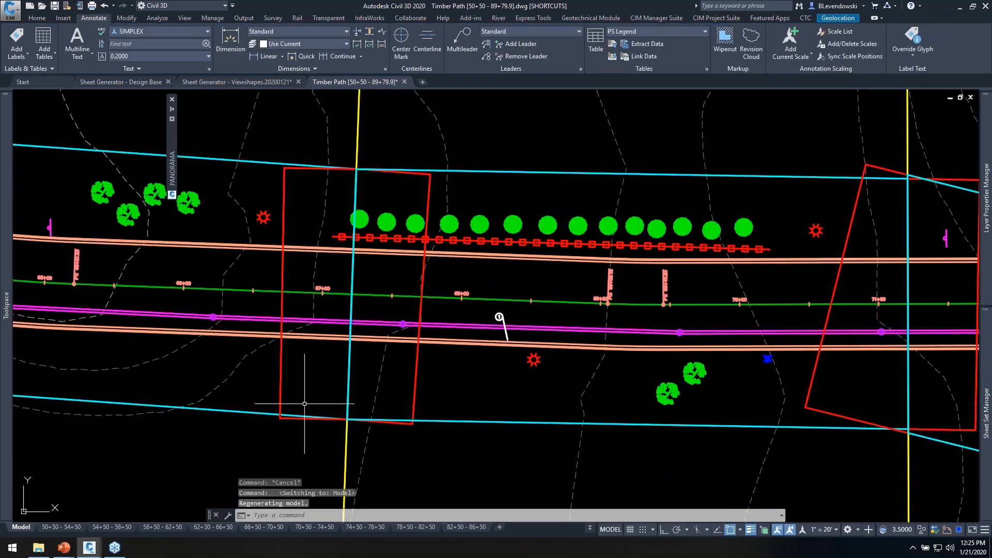
pyautogui.moveTo(484, 326); pyautogui.dragTo(596, 373, button='middle')
pyautogui.moveTo(416, 287); pyautogui.dragTo(500, 368, button='middle')
pyautogui.moveTo(378, 272); pyautogui.dragTo(382, 322, button='middle')
pyautogui.moveTo(172, 155)
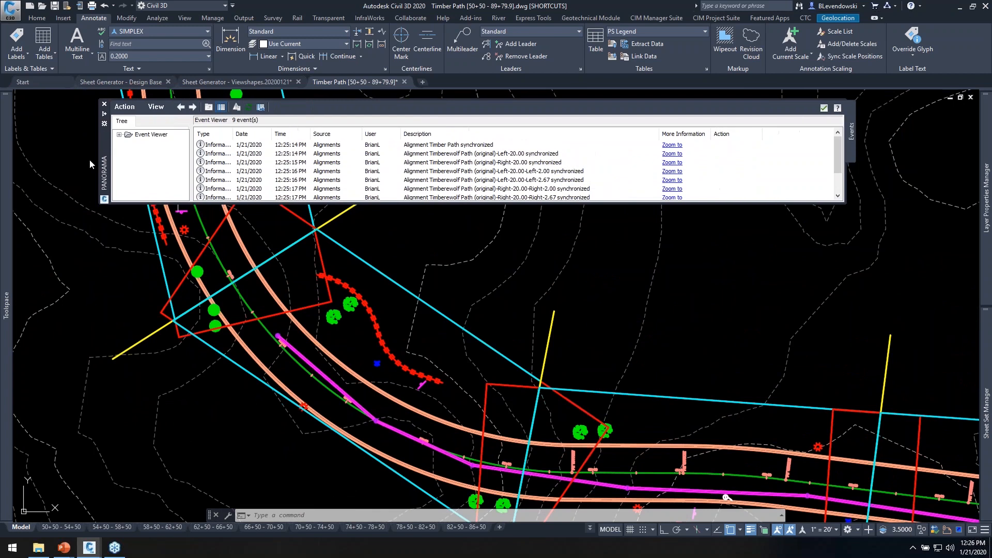
pyautogui.scroll(-3, 627, 317)
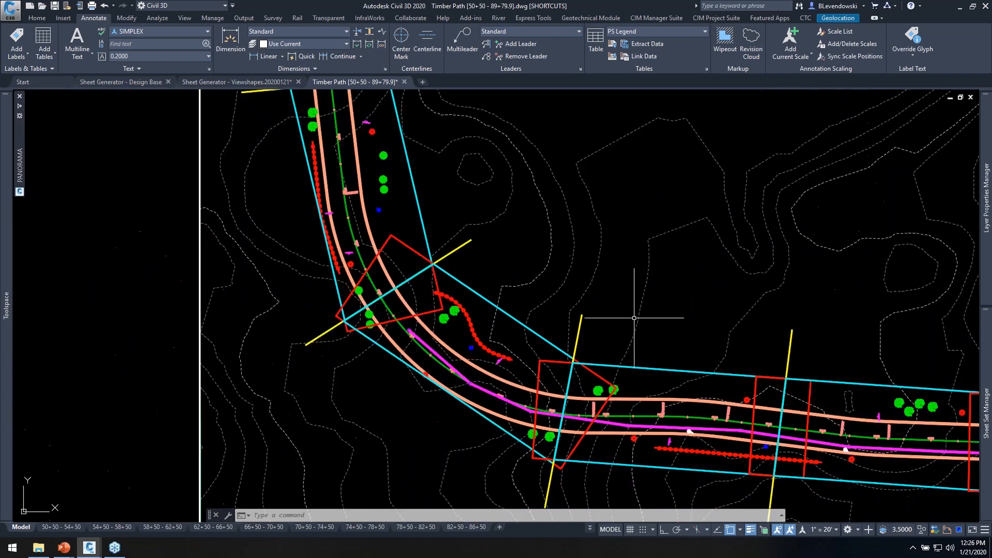
pyautogui.moveTo(667, 284); pyautogui.dragTo(594, 309, button='middle')
pyautogui.press('Escape')
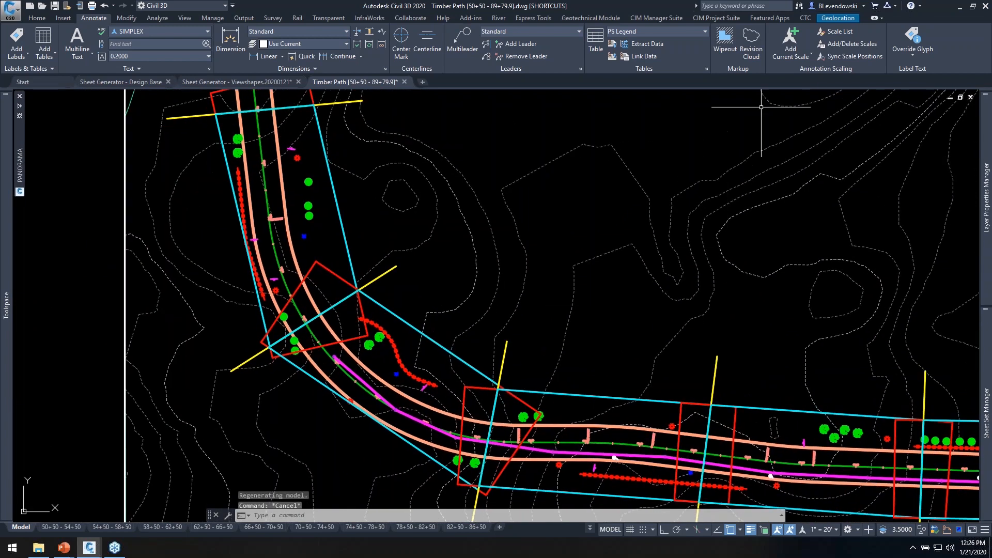
# - Start the Plan Viewshapes tool for the Timber Path alignment and pick station 51+00 in the drawing as its start station
pyautogui.click(716, 18)
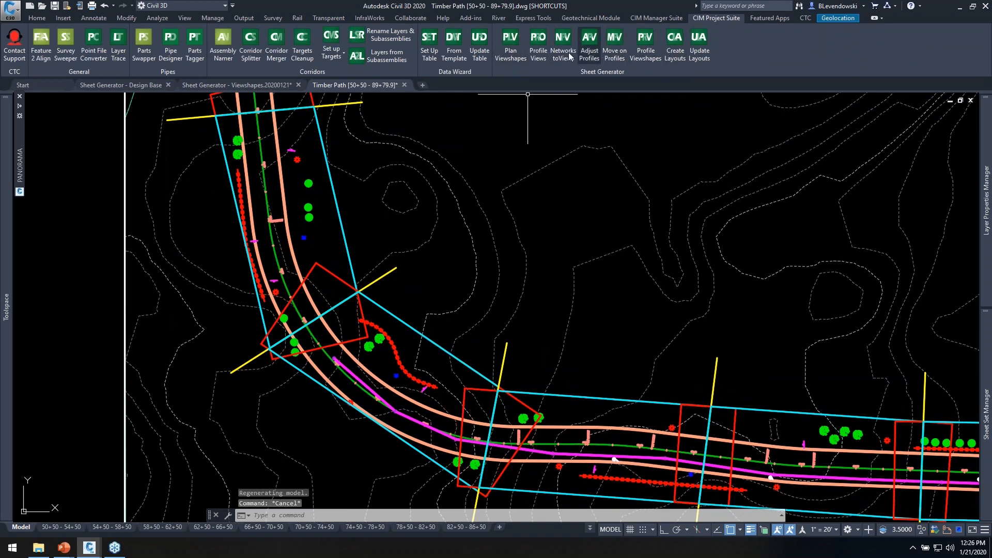
pyautogui.scroll(-3, 510, 221)
pyautogui.scroll(1, 537, 216)
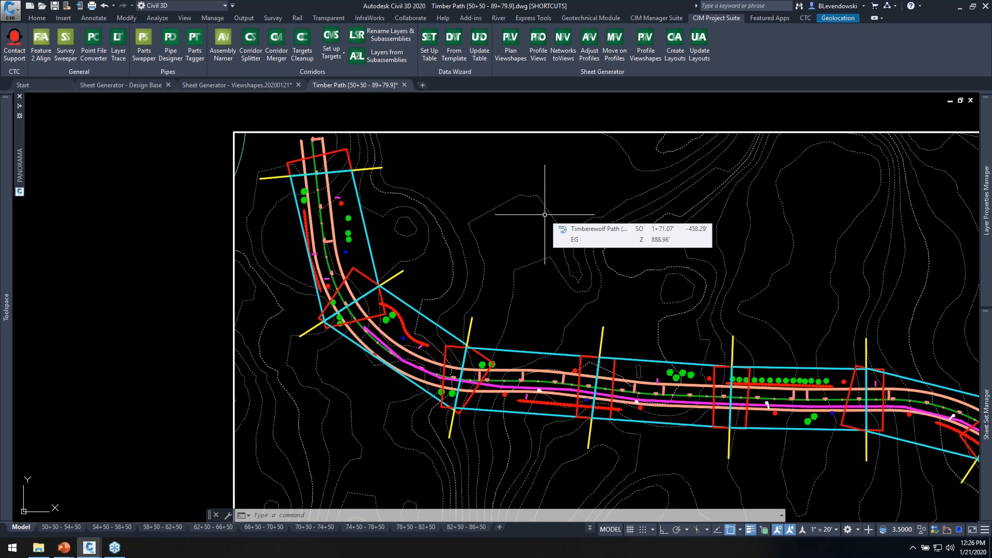
pyautogui.moveTo(538, 184); pyautogui.dragTo(434, 177, button='middle')
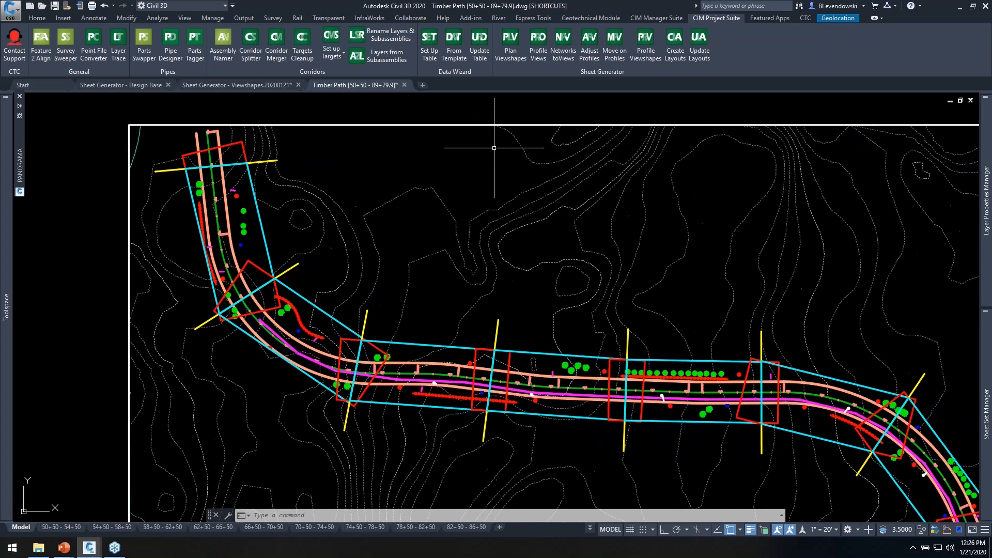
pyautogui.click(509, 64)
pyautogui.moveTo(587, 67); pyautogui.dragTo(592, 47)
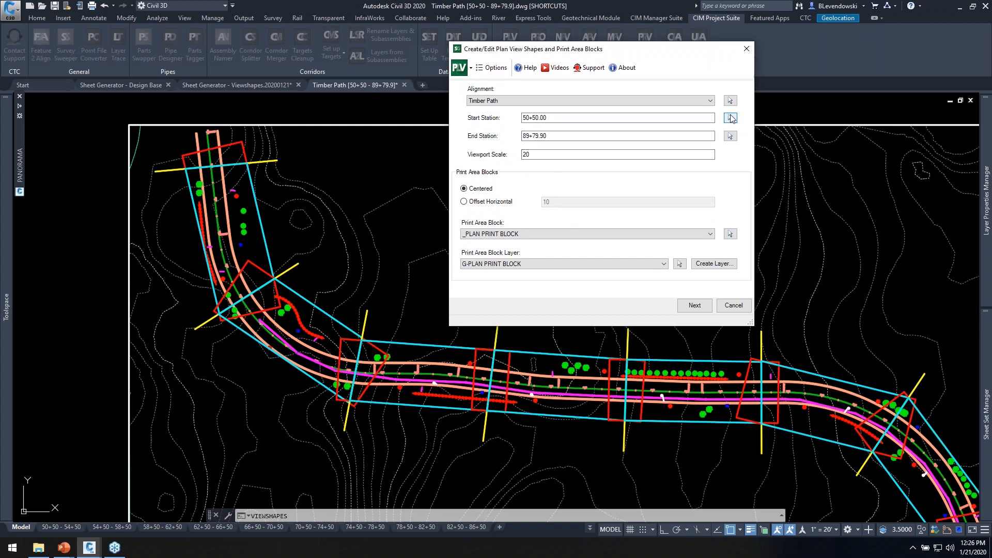
pyautogui.click(730, 116)
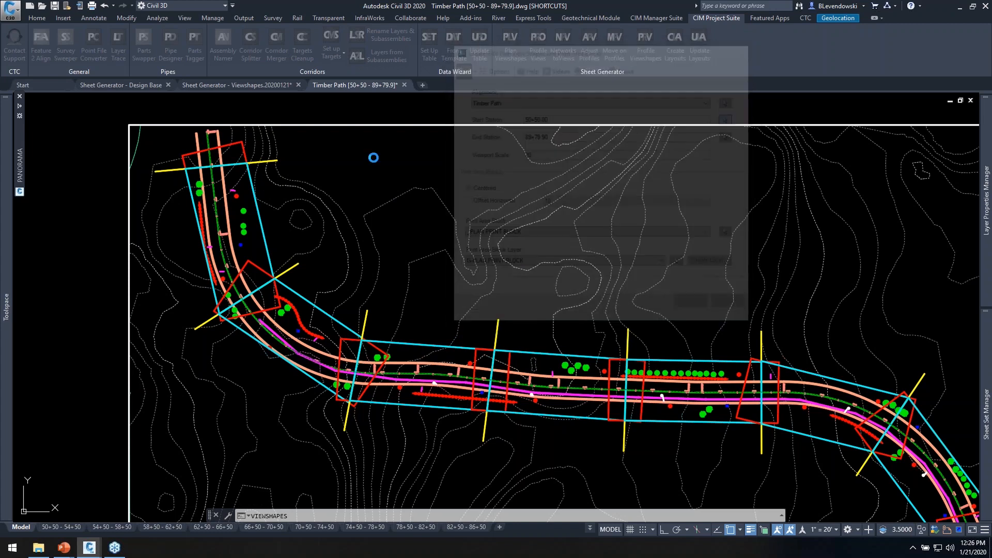
pyautogui.scroll(4, 200, 152)
pyautogui.moveTo(276, 189)
pyautogui.mouseDown(button='middle')
pyautogui.moveTo(319, 241)
pyautogui.moveTo(354, 324)
pyautogui.mouseUp(button='middle')
pyautogui.scroll(4, 290, 256)
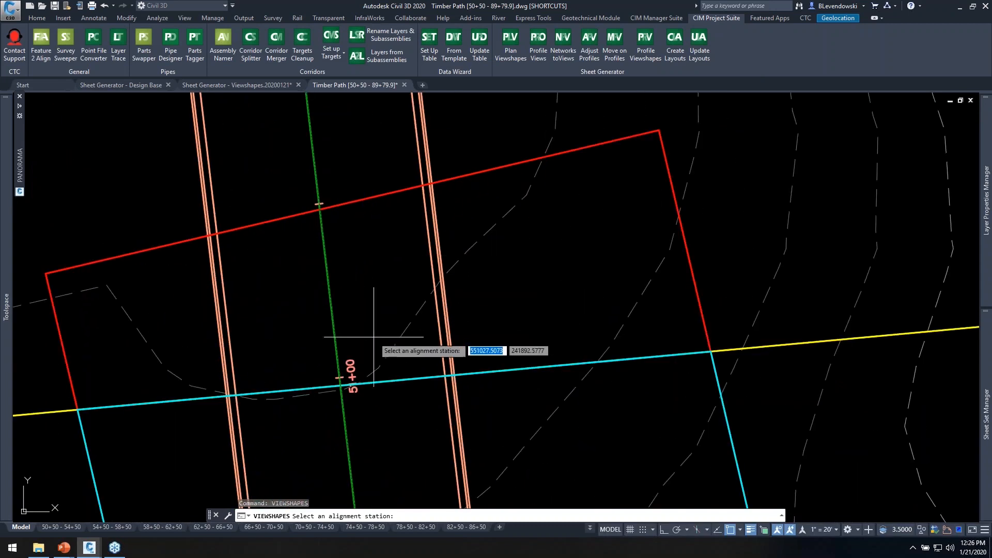
pyautogui.scroll(-2, 356, 336)
pyautogui.scroll(3, 349, 353)
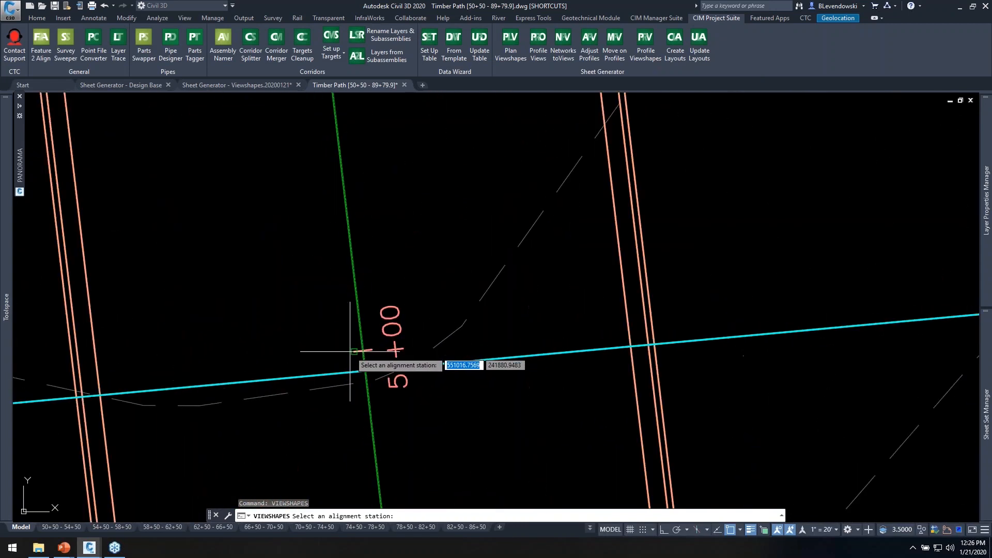
pyautogui.click(356, 354)
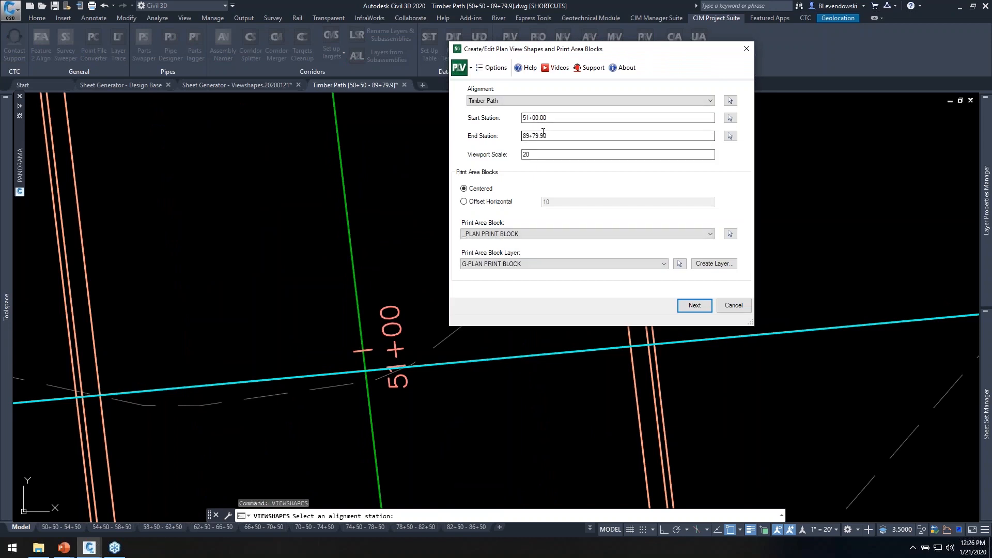
# - Set the end station to 90+50.91 by picking the end point of the alignment in the drawing
pyautogui.click(730, 136)
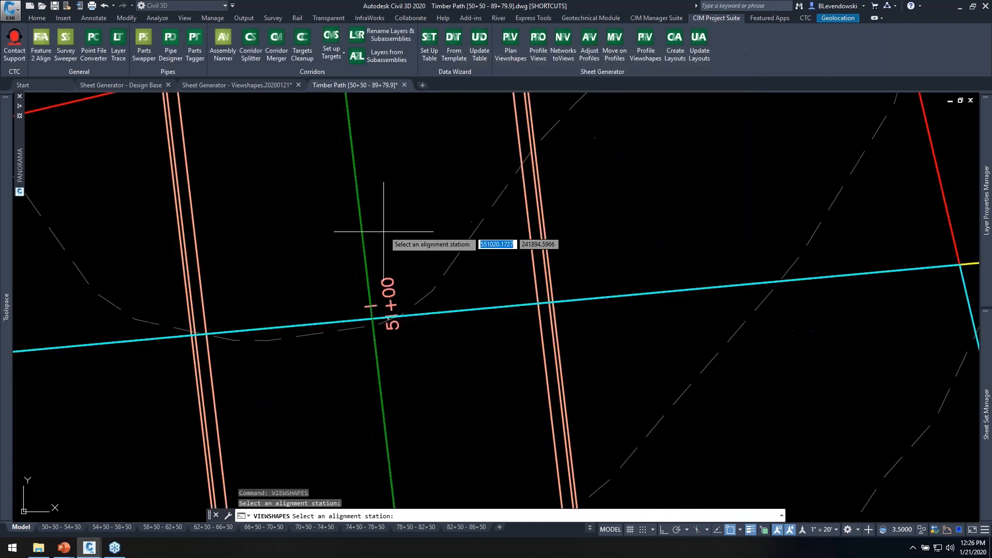
pyautogui.scroll(-5, 393, 248)
pyautogui.moveTo(783, 432); pyautogui.dragTo(462, 198, button='middle')
pyautogui.moveTo(930, 516)
pyautogui.mouseDown(button='middle')
pyautogui.moveTo(731, 409)
pyautogui.moveTo(649, 319)
pyautogui.mouseUp(button='middle')
pyautogui.scroll(5, 667, 394)
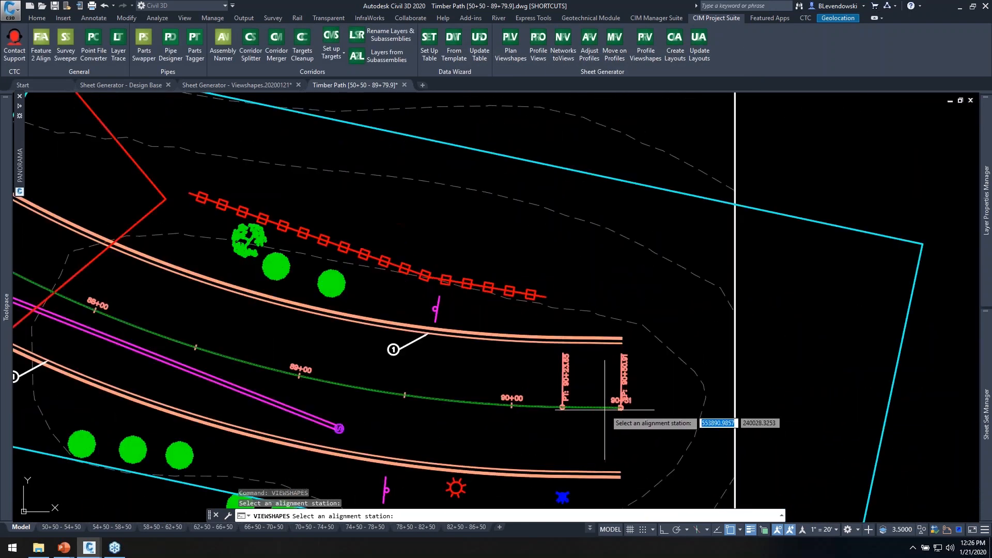
pyautogui.click(620, 408)
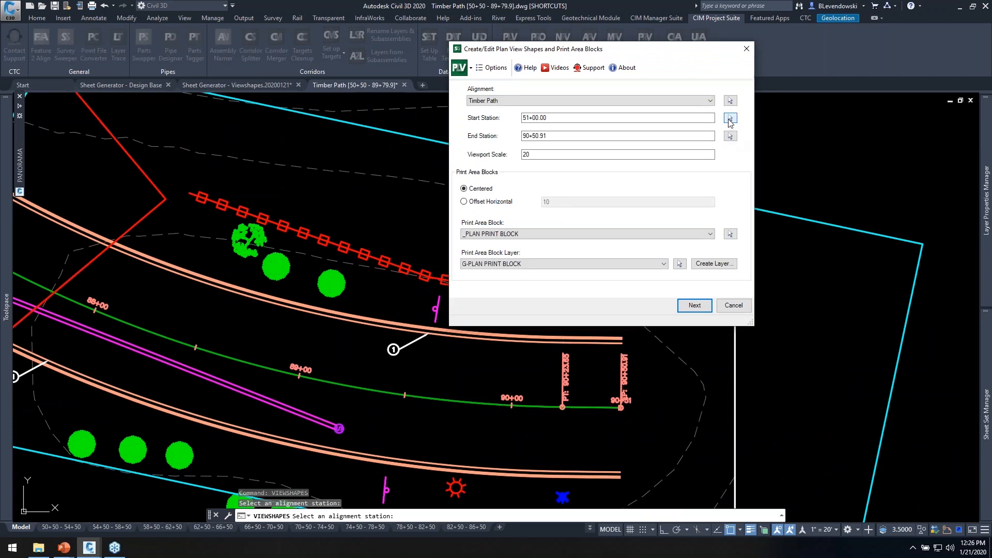
pyautogui.click(730, 119)
pyautogui.scroll(5, 430, 255)
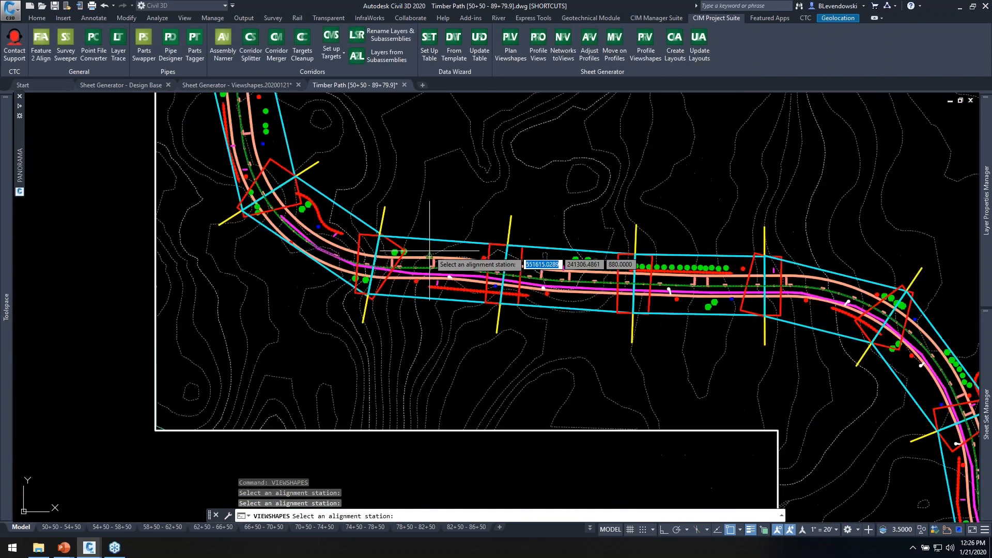
pyautogui.moveTo(454, 211)
pyautogui.mouseDown(button='middle')
pyautogui.moveTo(471, 236)
pyautogui.moveTo(548, 198)
pyautogui.mouseUp(button='middle')
pyautogui.press('Escape')
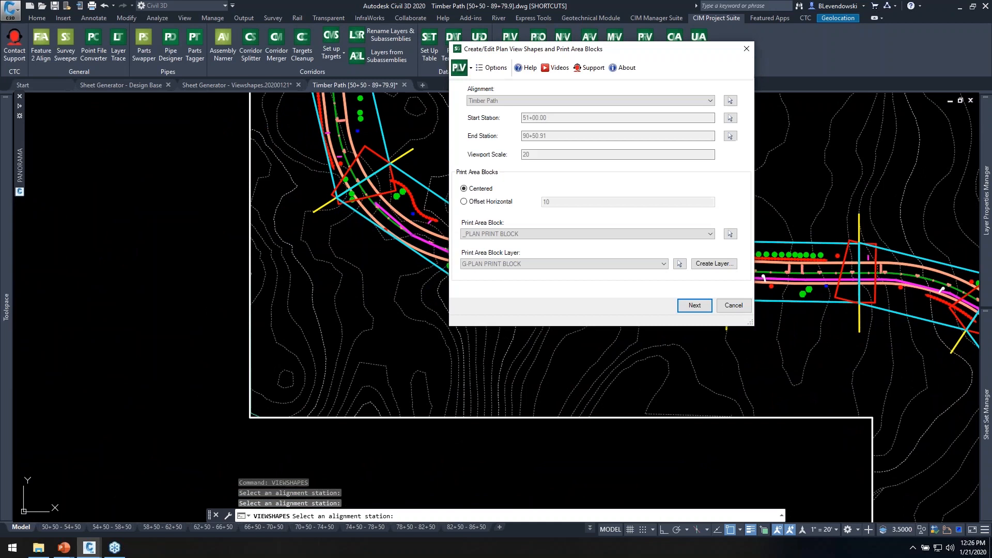
# - Move the plan view shapes dialog off the alignment and continue to its match line and viewshape settings
pyautogui.moveTo(625, 52); pyautogui.dragTo(256, 122)
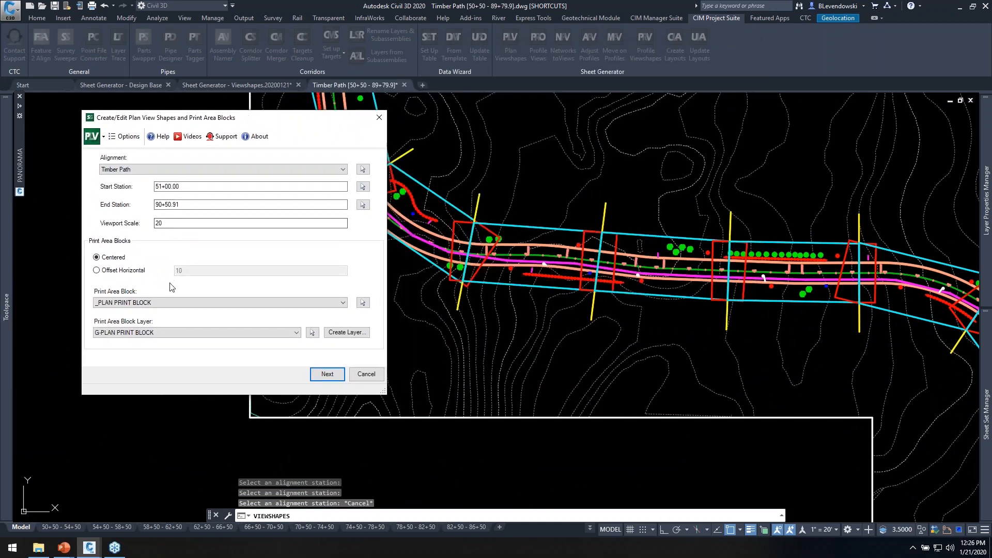
pyautogui.moveTo(252, 124); pyautogui.dragTo(228, 154)
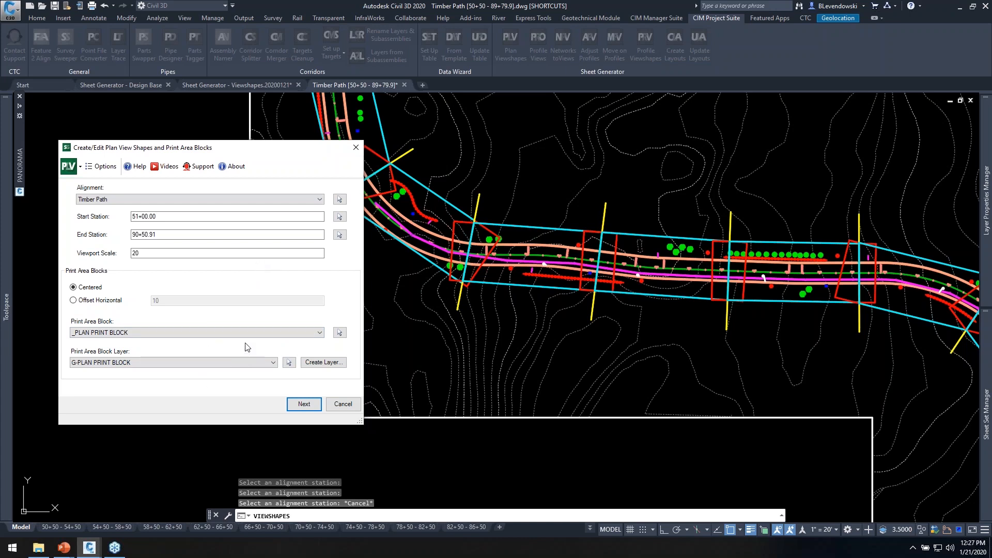
pyautogui.click(300, 405)
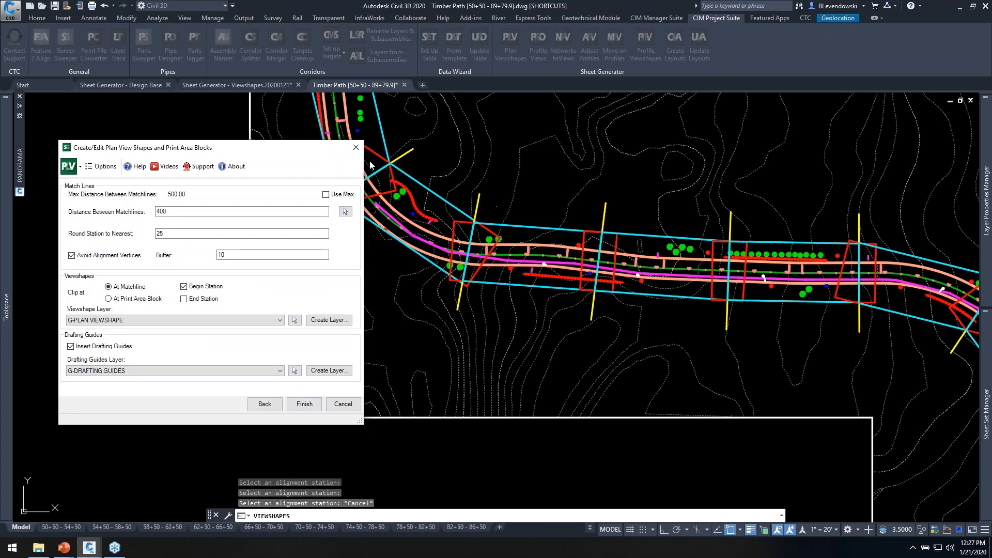
# - Finish editing the plan view shapes with match lines 400 apart, stations rounded to 25 and a vertex buffer of 10
pyautogui.moveTo(286, 155); pyautogui.dragTo(263, 183)
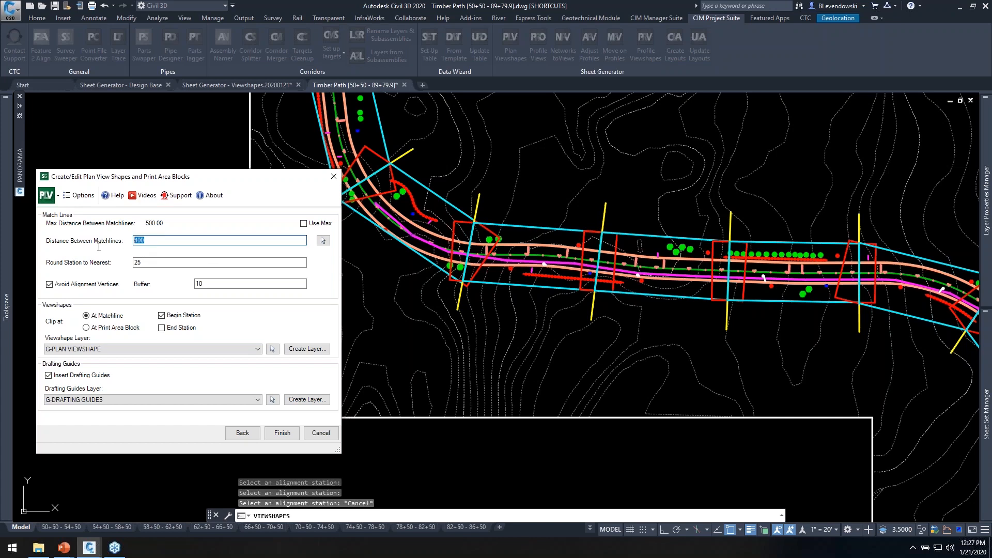
pyautogui.press('Tab')
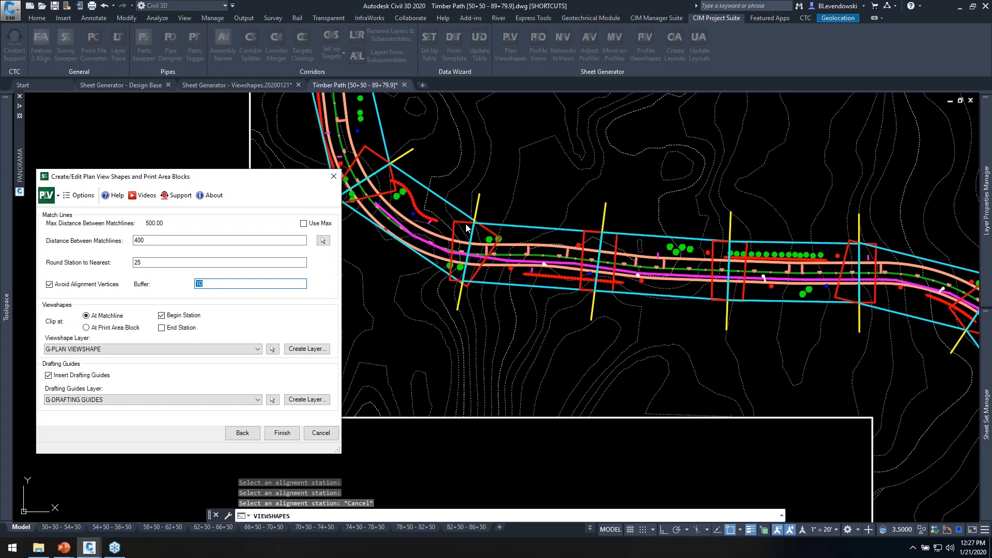
pyautogui.click(282, 433)
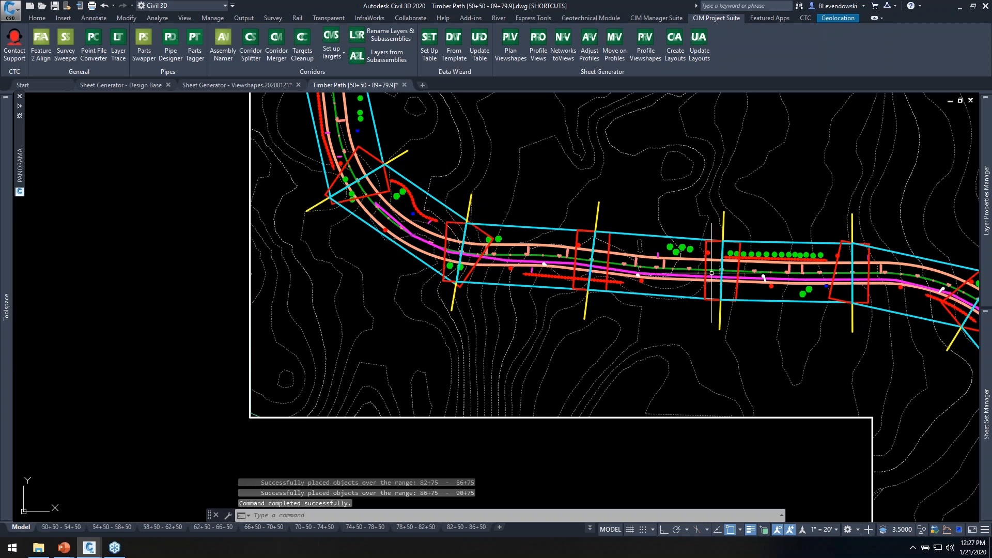
# - Examine the updated match lines at stations 63+00 and 67+00 along the alignment in plan
pyautogui.moveTo(541, 209); pyautogui.dragTo(536, 264, button='middle')
pyautogui.scroll(8, 552, 318)
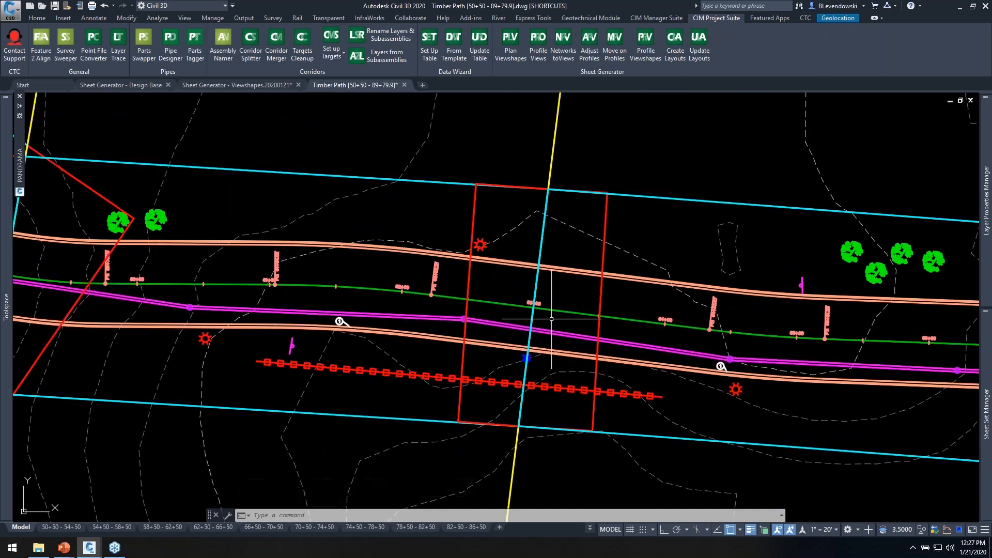
pyautogui.scroll(5, 551, 319)
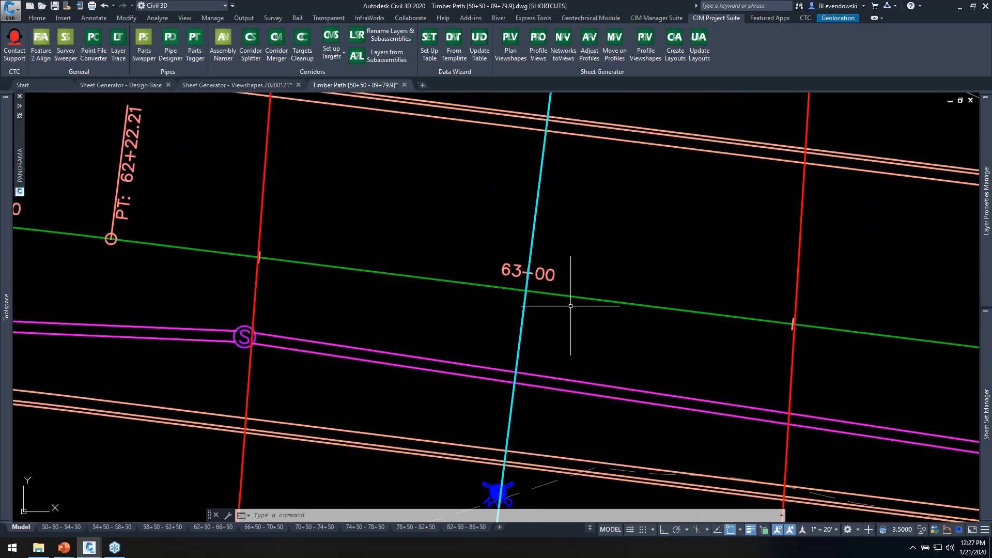
pyautogui.scroll(-6, 560, 285)
pyautogui.moveTo(684, 318)
pyautogui.mouseDown(button='middle')
pyautogui.moveTo(438, 296)
pyautogui.moveTo(558, 317)
pyautogui.mouseUp(button='middle')
pyautogui.scroll(6, 444, 289)
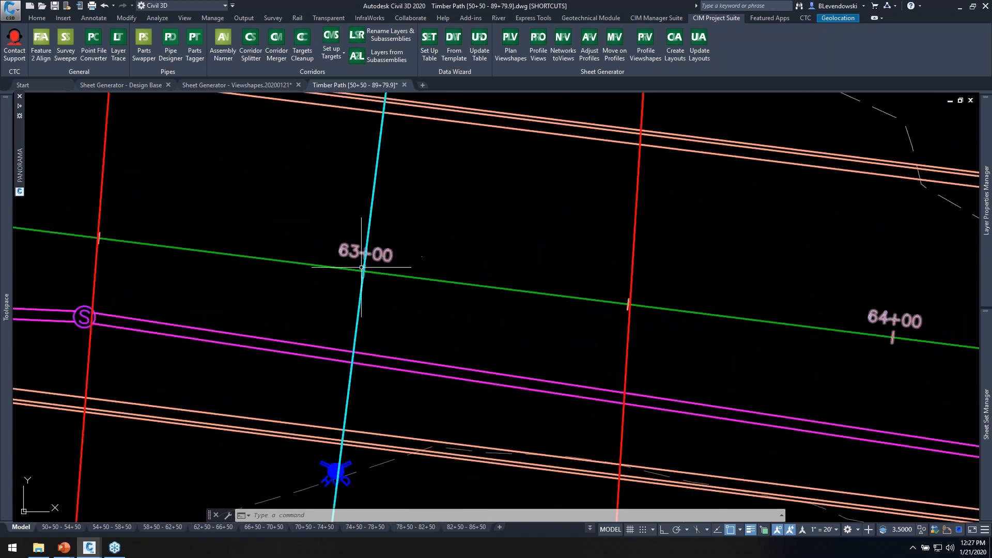
pyautogui.scroll(-5, 362, 267)
pyautogui.scroll(5, 530, 240)
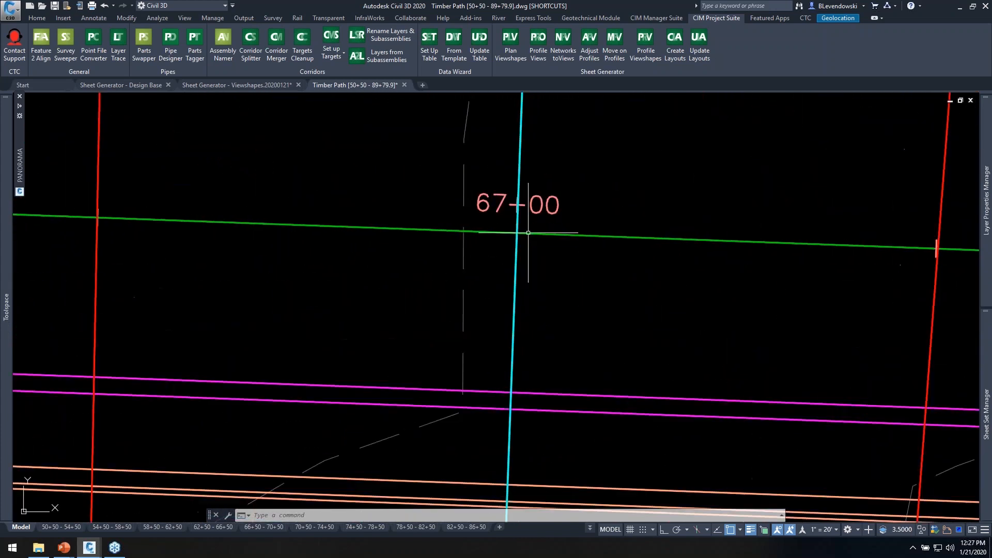
pyautogui.scroll(-5, 519, 219)
pyautogui.moveTo(425, 240); pyautogui.dragTo(757, 289, button='middle')
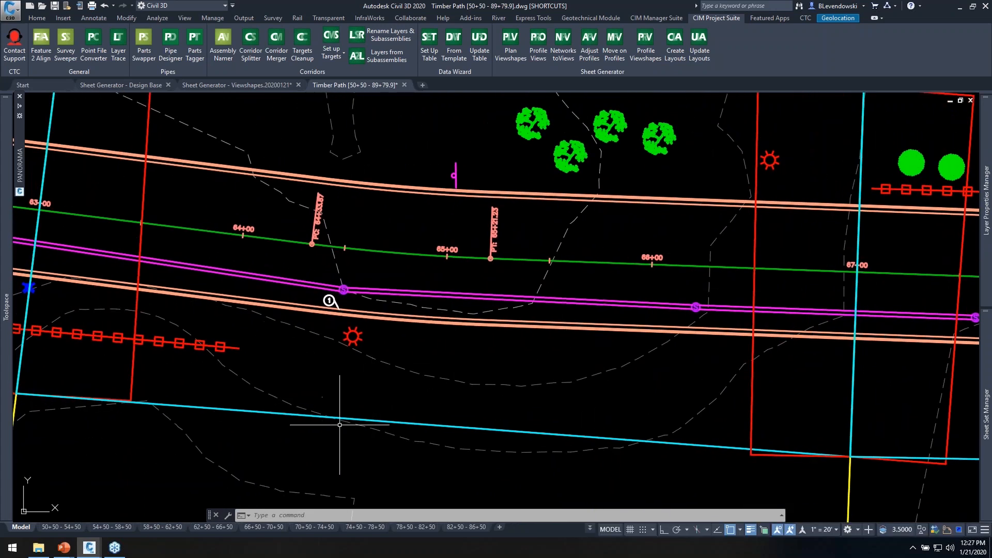
# - Check the plan viewport on the 62+50 - 66+50 layout against the moved match lines and return to model space
pyautogui.moveTo(209, 529)
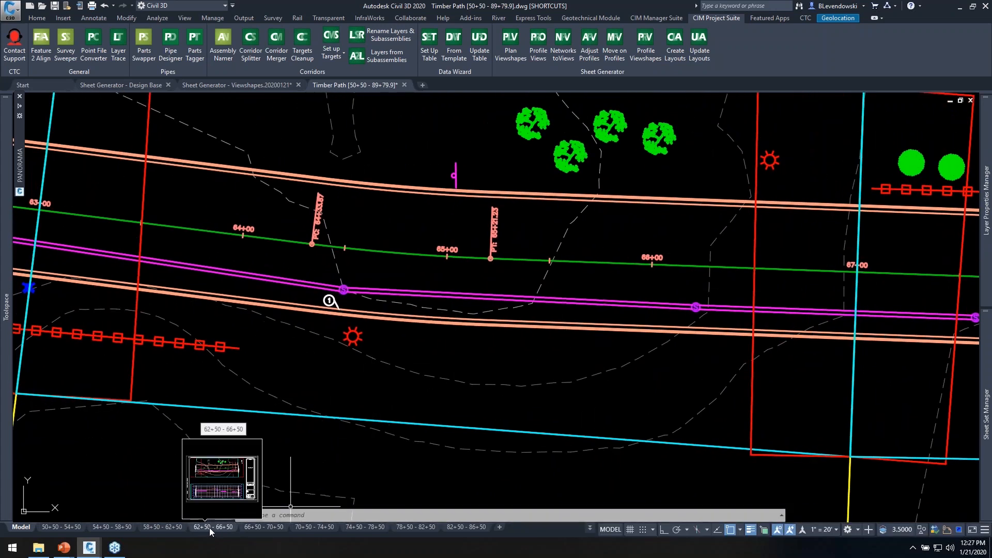
pyautogui.click(209, 527)
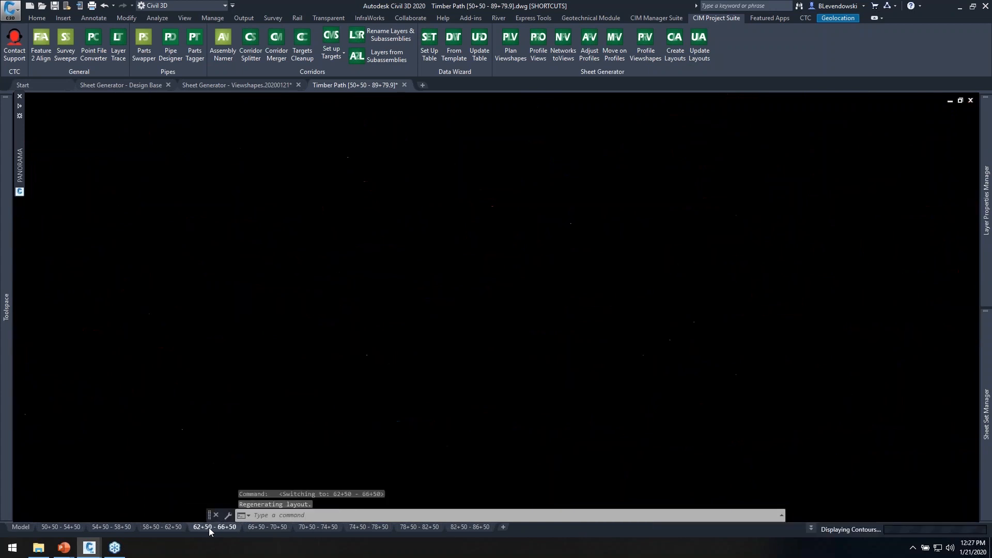
pyautogui.scroll(2, 677, 263)
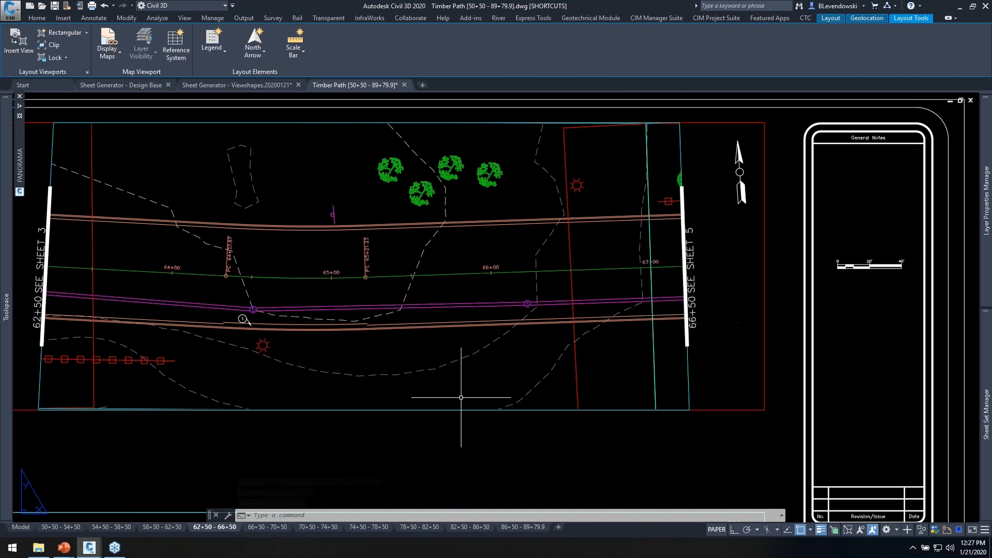
pyautogui.click(20, 527)
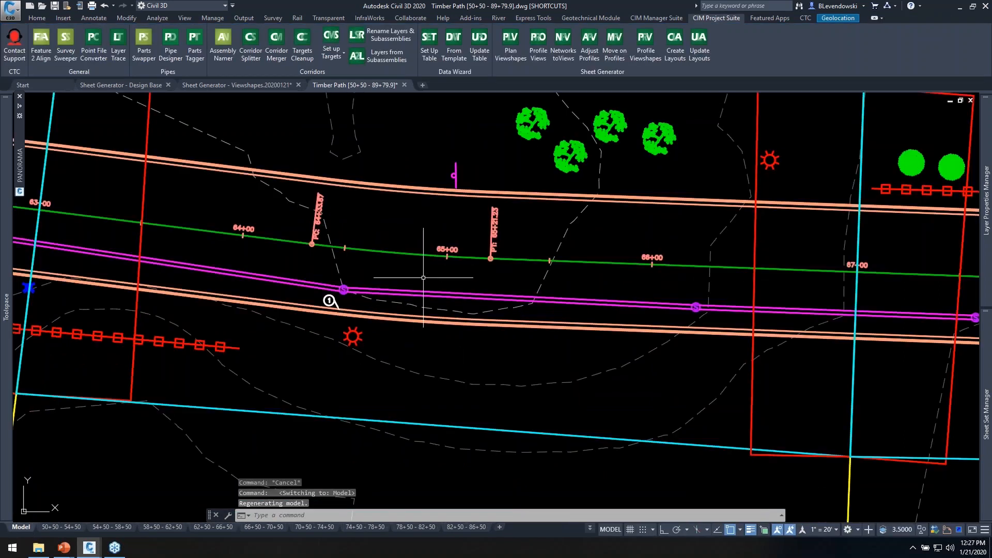
# - Adjust all profile views to match the plan view stations, with 25 buffers at both ends and a height of 60 centered on median elevation
pyautogui.scroll(-3, 354, 310)
pyautogui.scroll(-2, 394, 293)
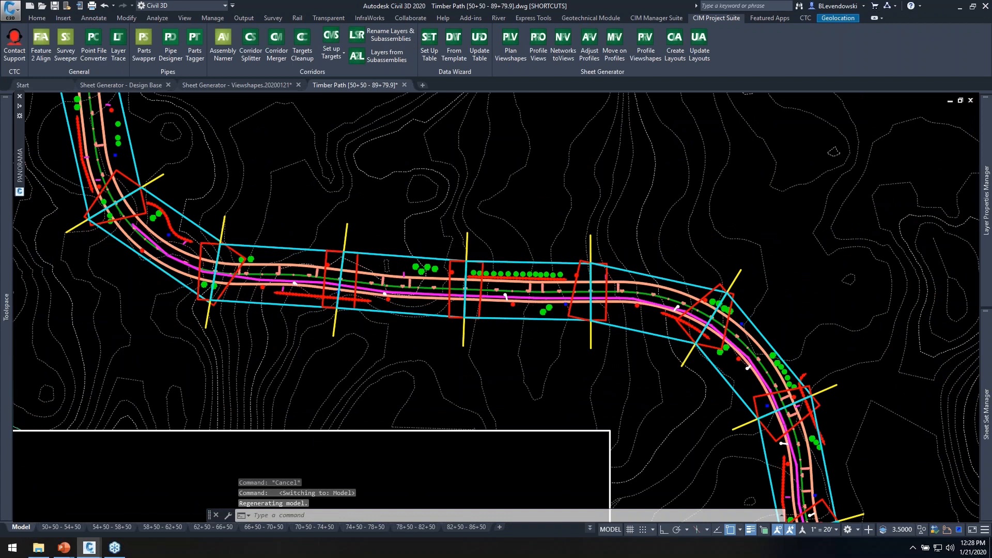
pyautogui.scroll(-2, 542, 265)
pyautogui.moveTo(605, 298); pyautogui.dragTo(523, 275, button='middle')
pyautogui.moveTo(702, 403); pyautogui.dragTo(449, 355, button='middle')
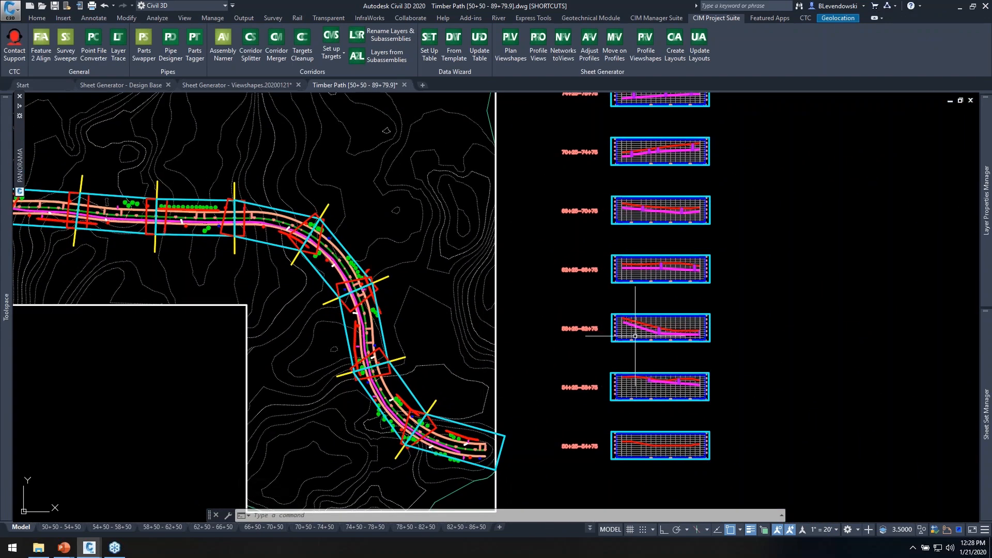
pyautogui.scroll(4, 627, 290)
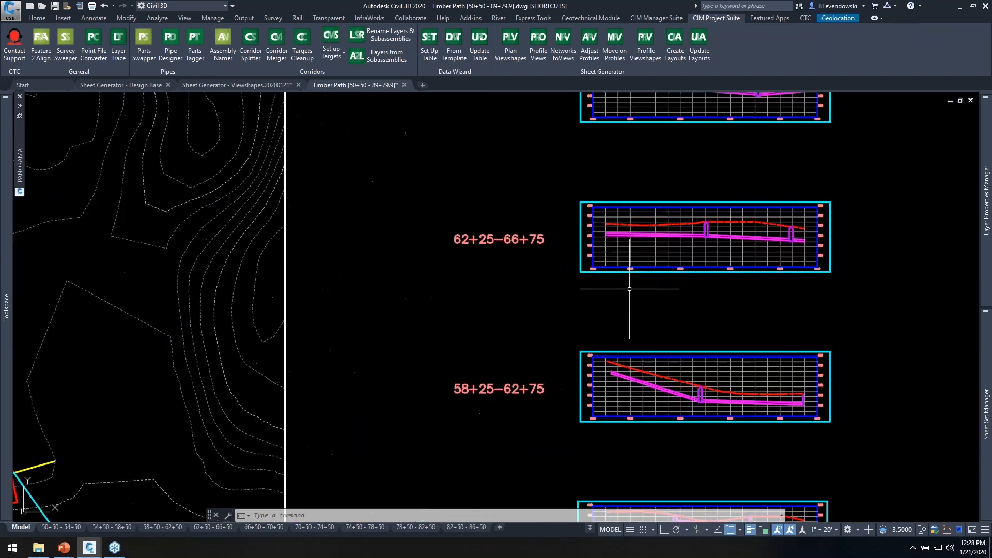
pyautogui.click(587, 57)
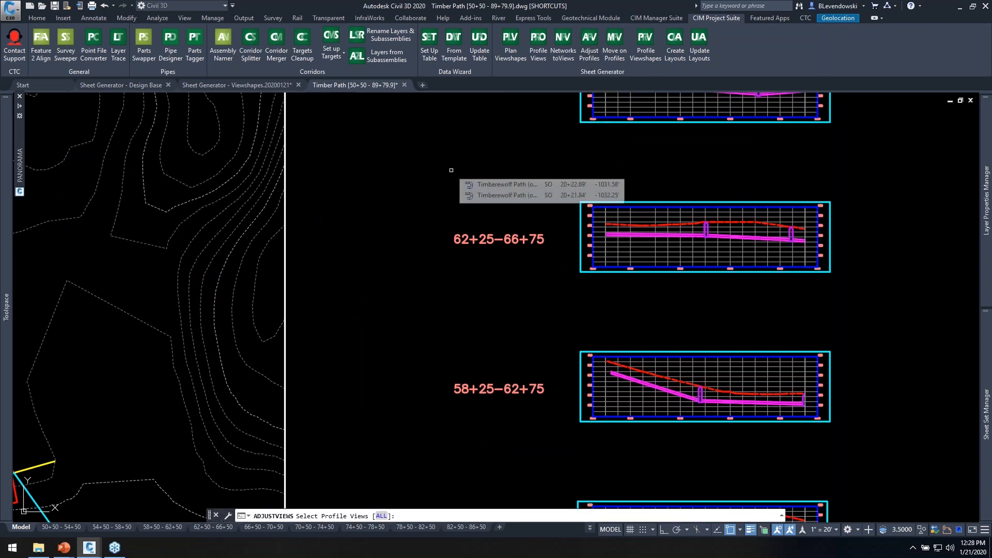
pyautogui.write('all')
pyautogui.press('Return')
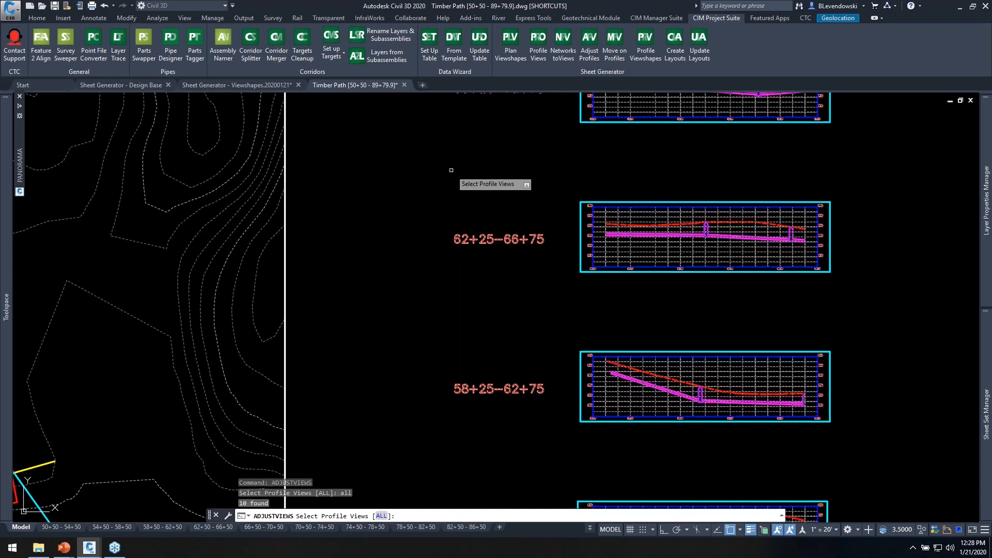
pyautogui.press('Return')
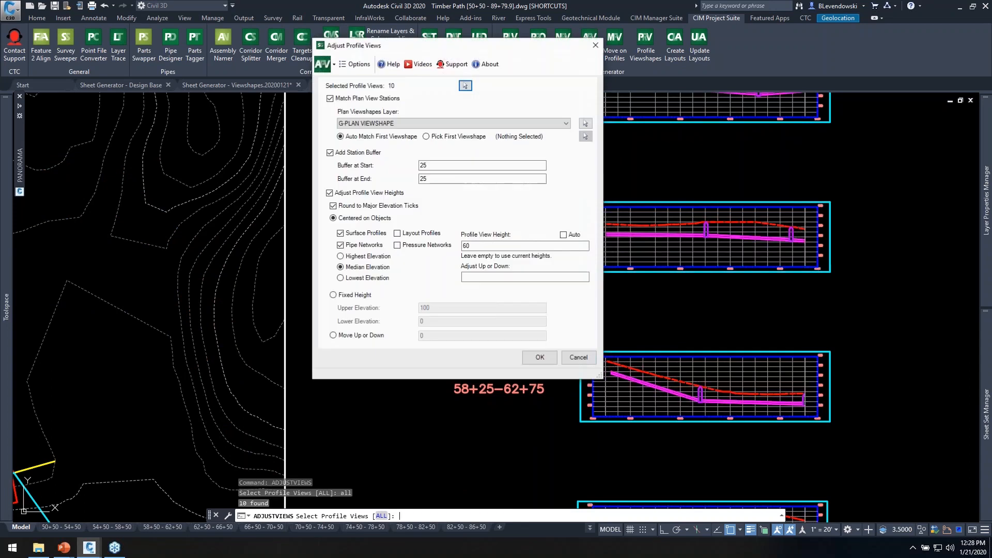
pyautogui.moveTo(494, 45); pyautogui.dragTo(354, 38)
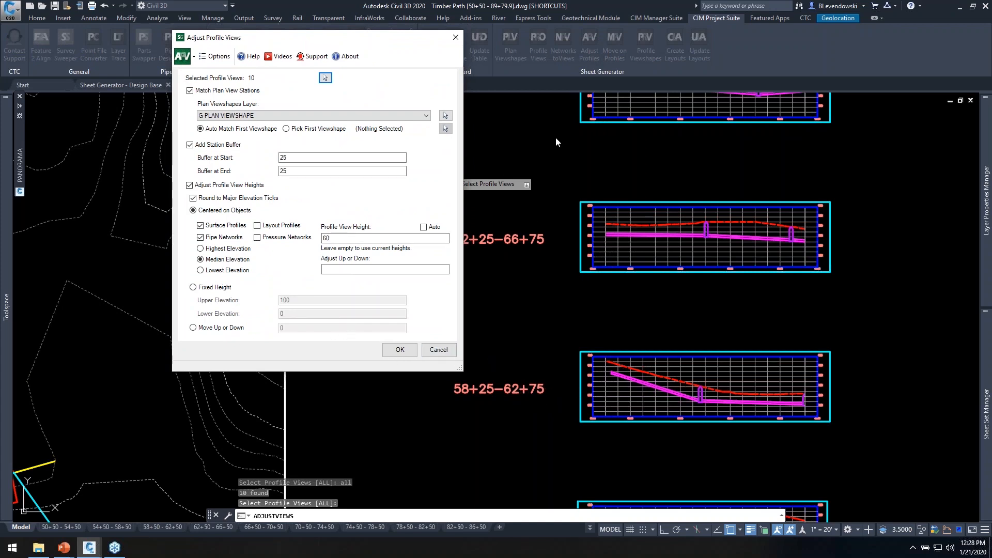
pyautogui.click(400, 350)
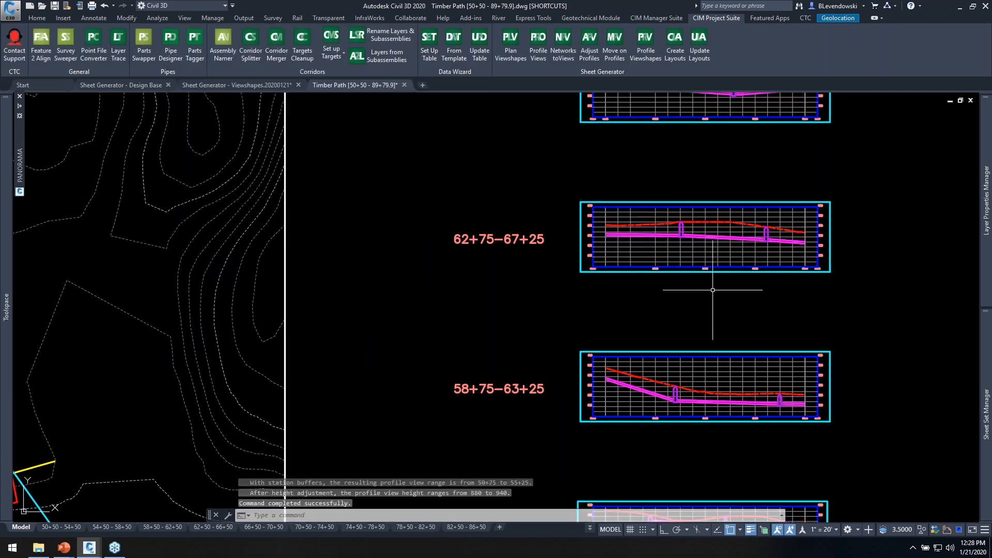
# - Update the profile view shapes for all profile views, aligned with the plan matchline, Y offset -10, viewport scale 20 and masking blocks over the buffers
pyautogui.moveTo(712, 290); pyautogui.dragTo(689, 339, button='middle')
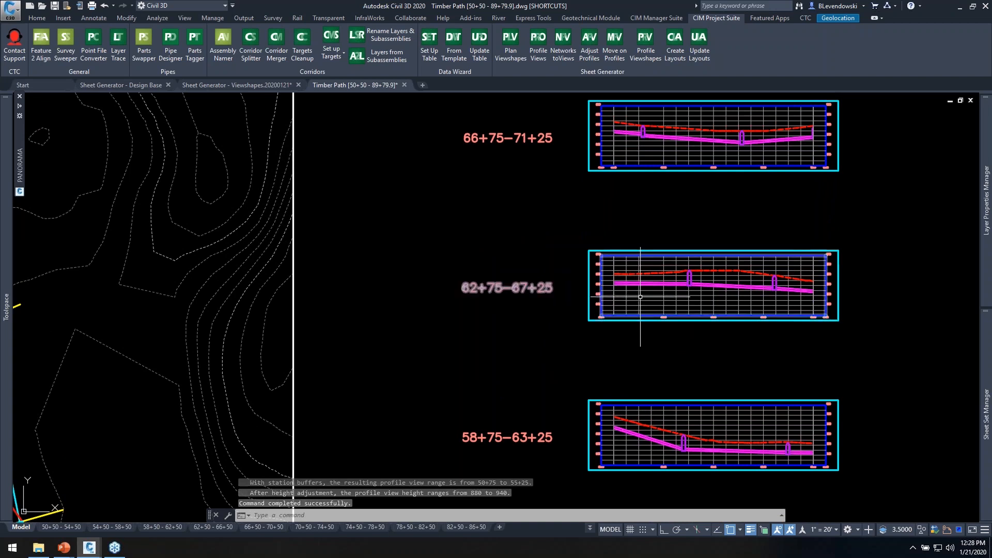
pyautogui.scroll(2, 641, 299)
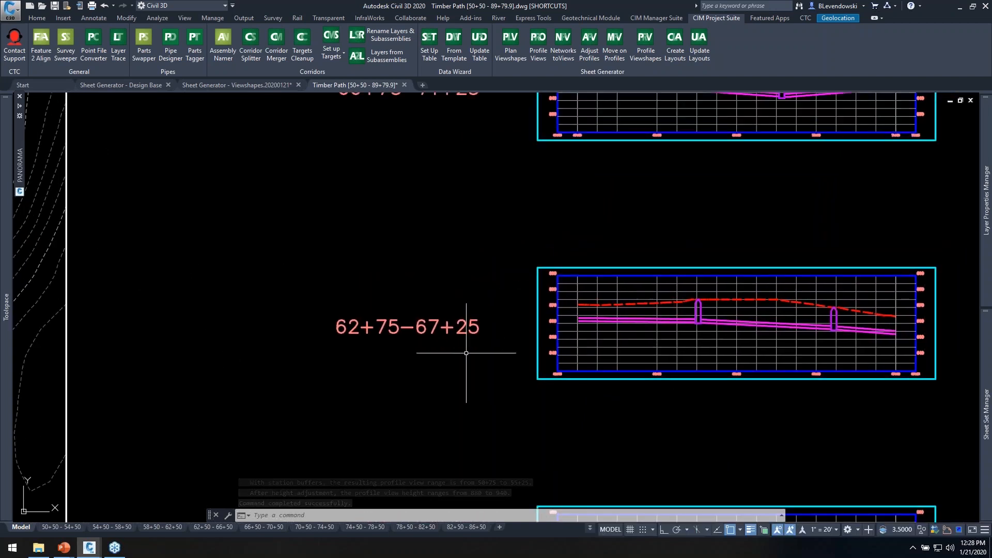
pyautogui.scroll(-2, 389, 360)
pyautogui.moveTo(497, 272); pyautogui.dragTo(521, 424, button='middle')
pyautogui.moveTo(578, 274); pyautogui.dragTo(609, 177, button='middle')
pyautogui.scroll(-2, 622, 197)
pyautogui.click(645, 42)
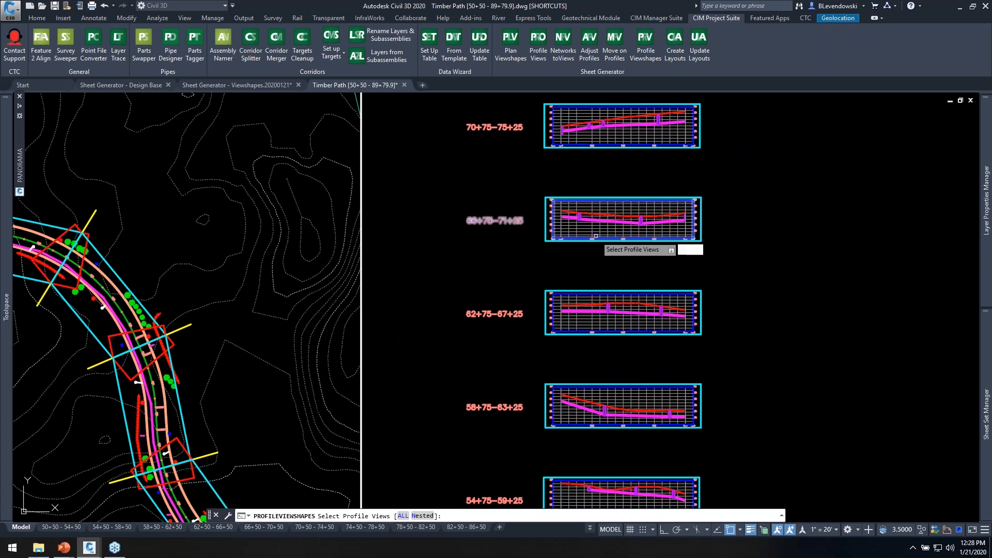
pyautogui.press('Return')
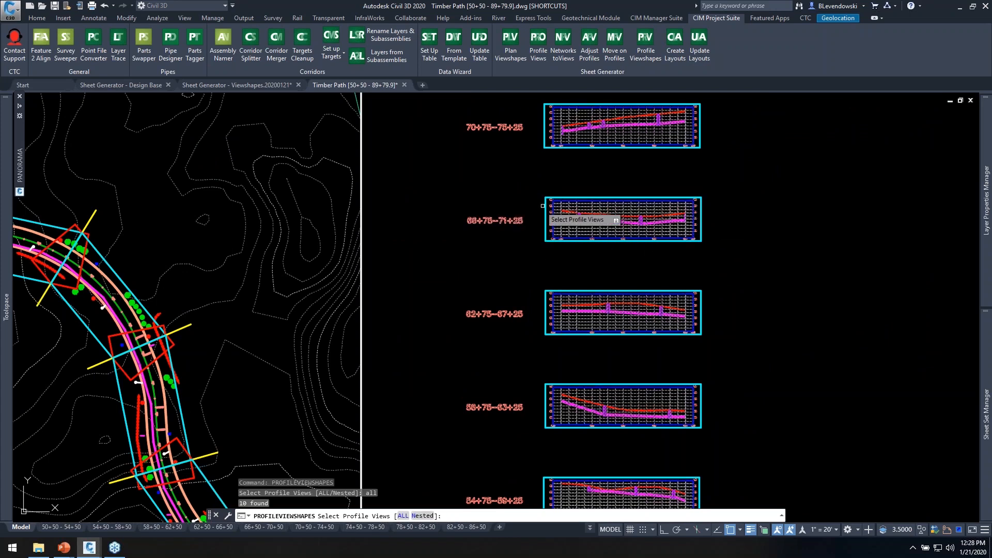
pyautogui.press('Return')
pyautogui.moveTo(302, 34); pyautogui.dragTo(315, 85)
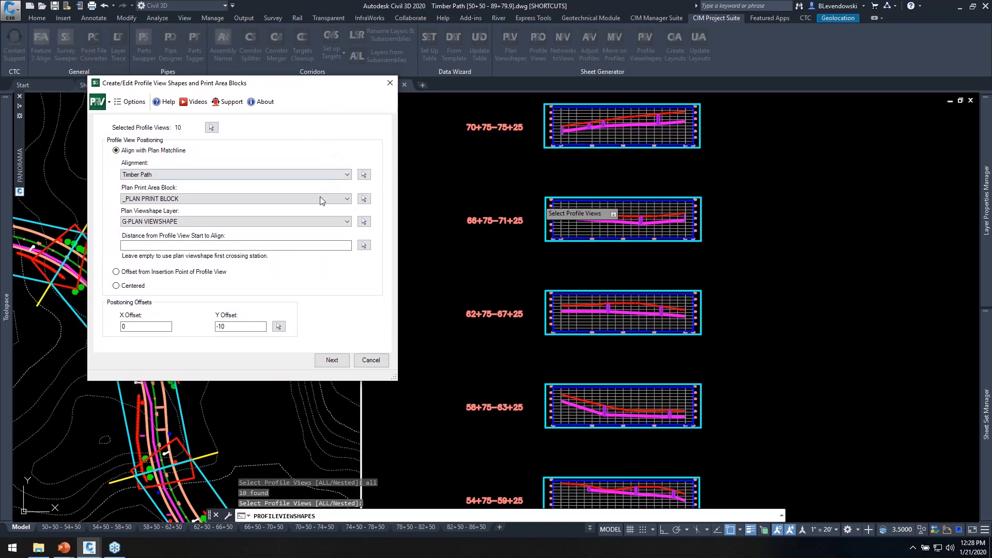
pyautogui.click(331, 361)
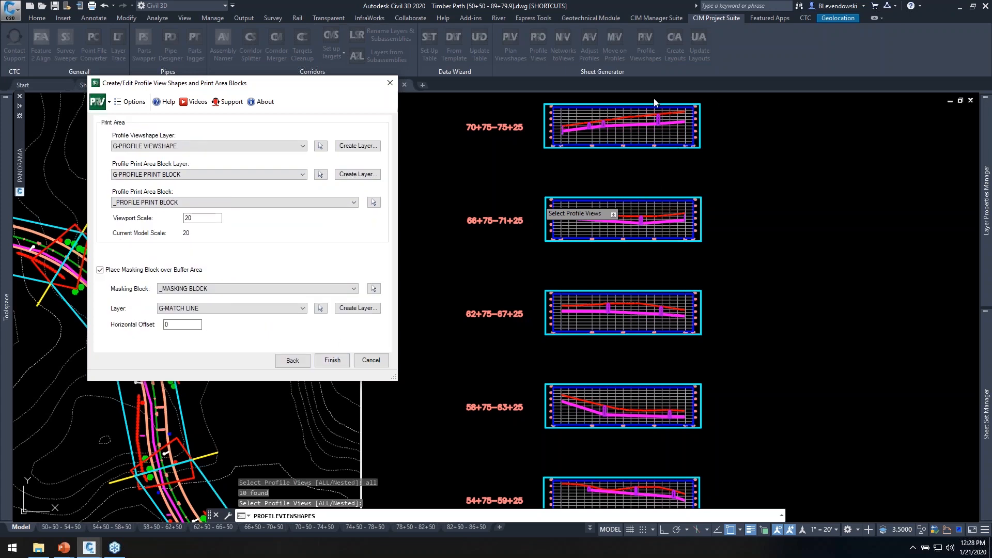
pyautogui.click(333, 361)
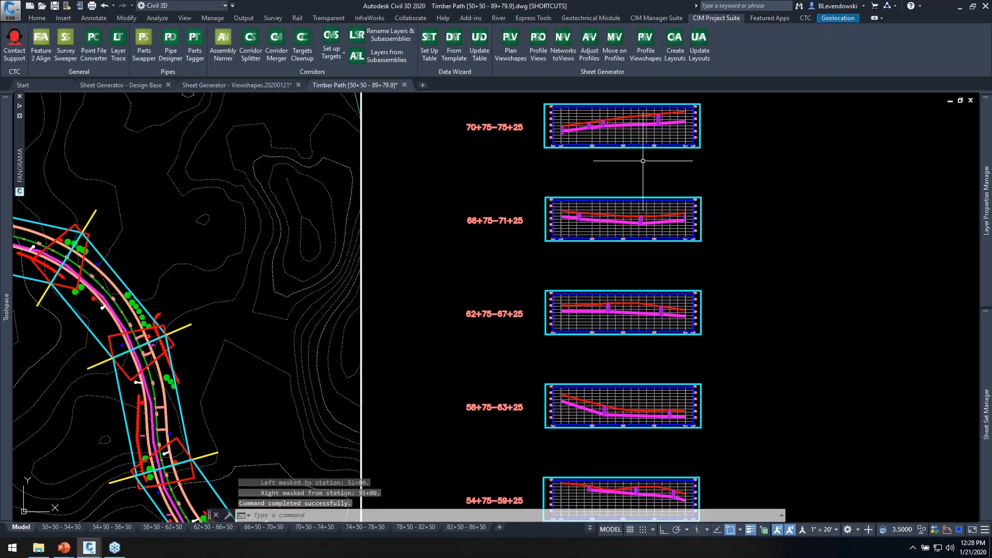
# - Examine the station ranges and masked buffer areas of the 74+75-79+00 and 70+75-75+25 profile views
pyautogui.scroll(-3, 754, 233)
pyautogui.moveTo(760, 171)
pyautogui.mouseDown(button='middle')
pyautogui.moveTo(793, 329)
pyautogui.moveTo(783, 286)
pyautogui.moveTo(823, 251)
pyautogui.mouseUp(button='middle')
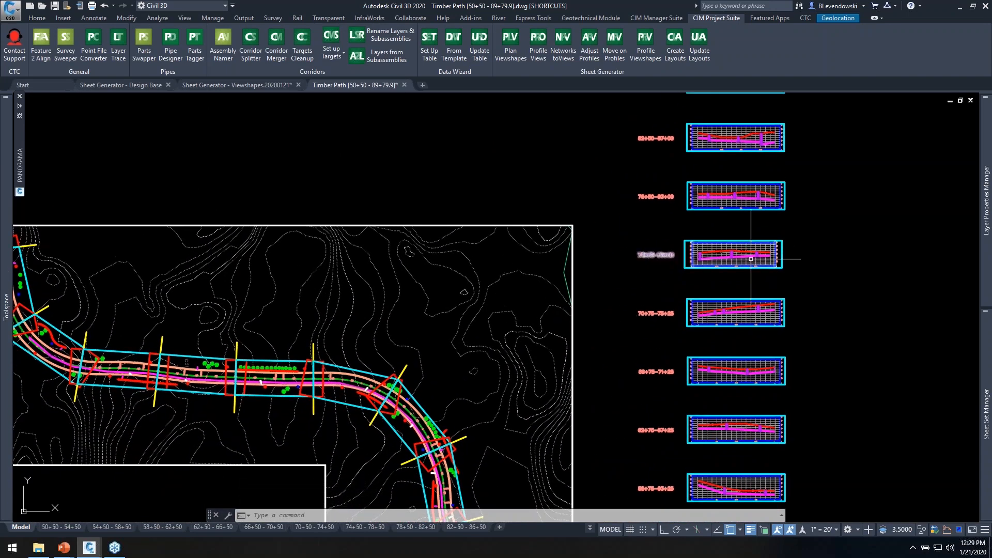
pyautogui.scroll(2, 690, 259)
pyautogui.scroll(3, 690, 259)
pyautogui.moveTo(707, 307)
pyautogui.mouseDown(button='middle')
pyautogui.moveTo(605, 241)
pyautogui.moveTo(578, 278)
pyautogui.mouseUp(button='middle')
pyautogui.scroll(5, 566, 250)
pyautogui.moveTo(565, 240); pyautogui.dragTo(609, 322, button='middle')
pyautogui.scroll(-2, 609, 322)
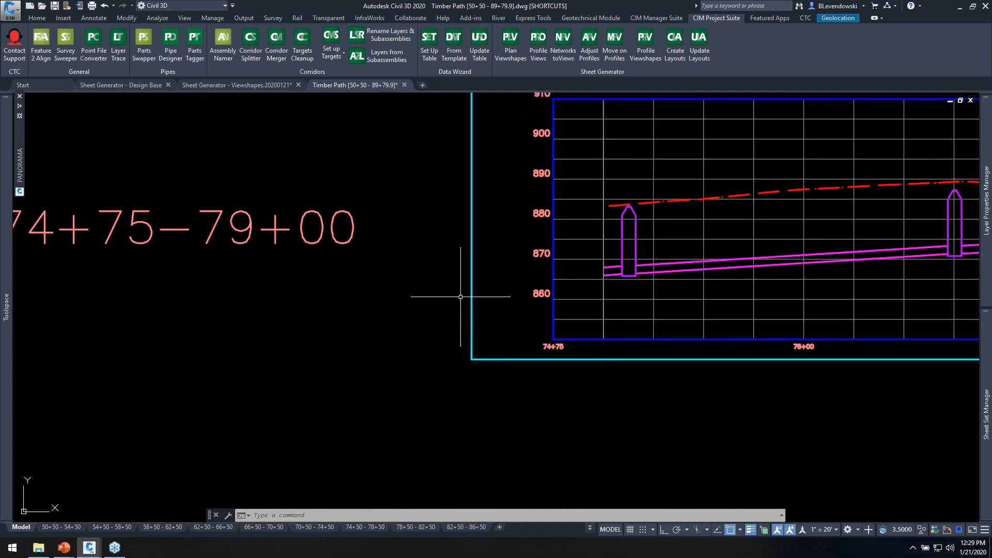
pyautogui.scroll(-3, 477, 294)
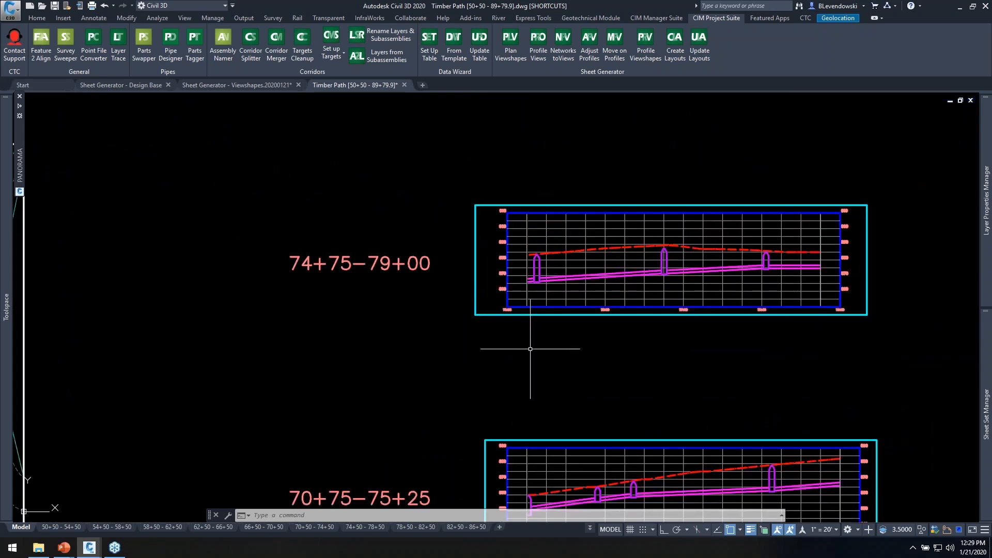
pyautogui.moveTo(530, 349); pyautogui.dragTo(500, 243, button='middle')
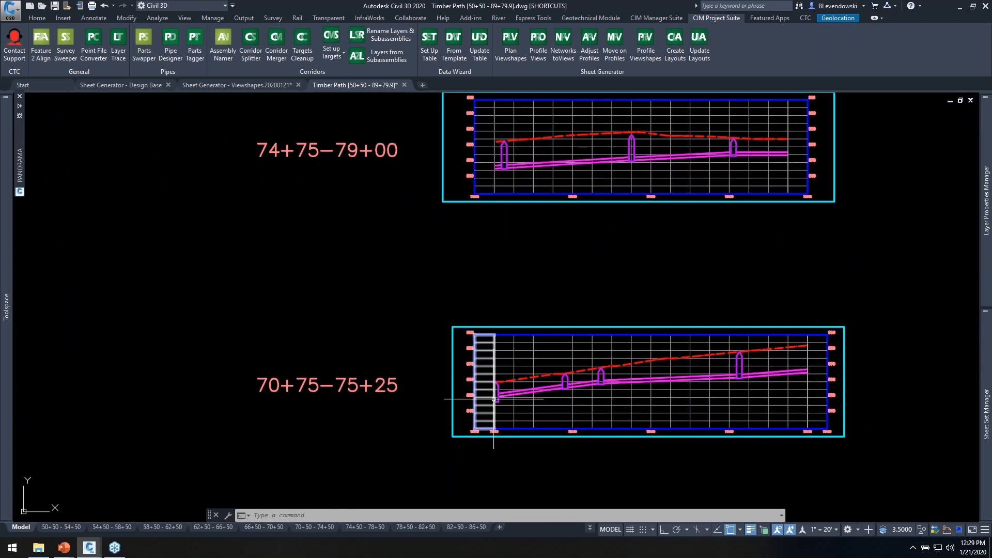
pyautogui.moveTo(509, 210); pyautogui.dragTo(615, 280, button='middle')
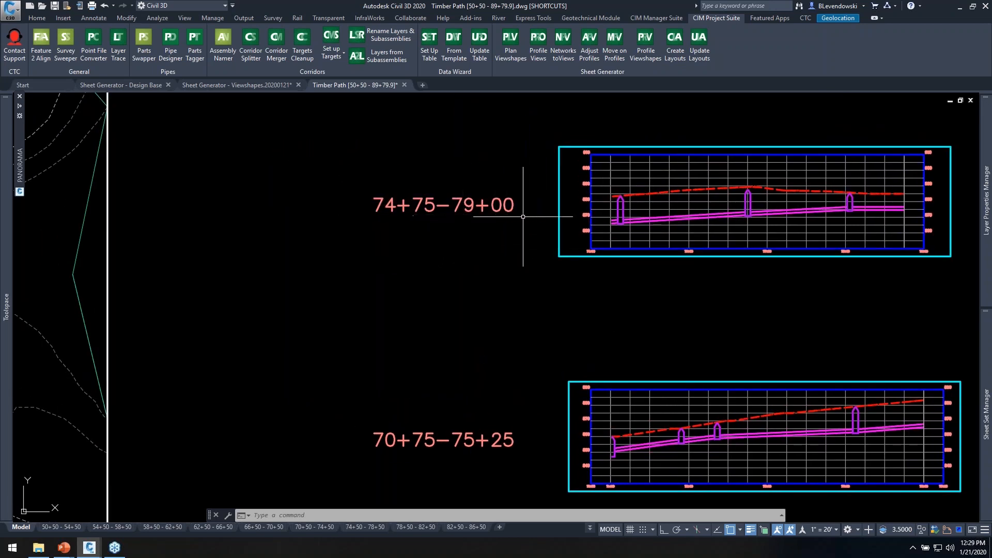
# - Inspect the plan match lines near stations 79+00 and 75+00 to compare them with the profile view ranges
pyautogui.scroll(-5, 672, 227)
pyautogui.scroll(8, 334, 311)
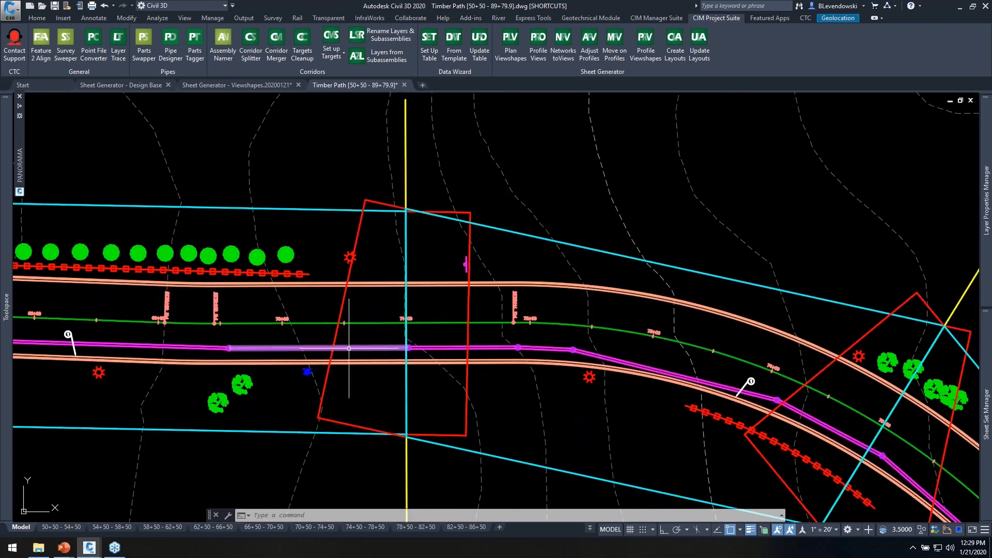
pyautogui.scroll(-8, 394, 277)
pyautogui.moveTo(647, 426); pyautogui.dragTo(474, 208, button='middle')
pyautogui.scroll(6, 549, 229)
pyautogui.scroll(2, 517, 229)
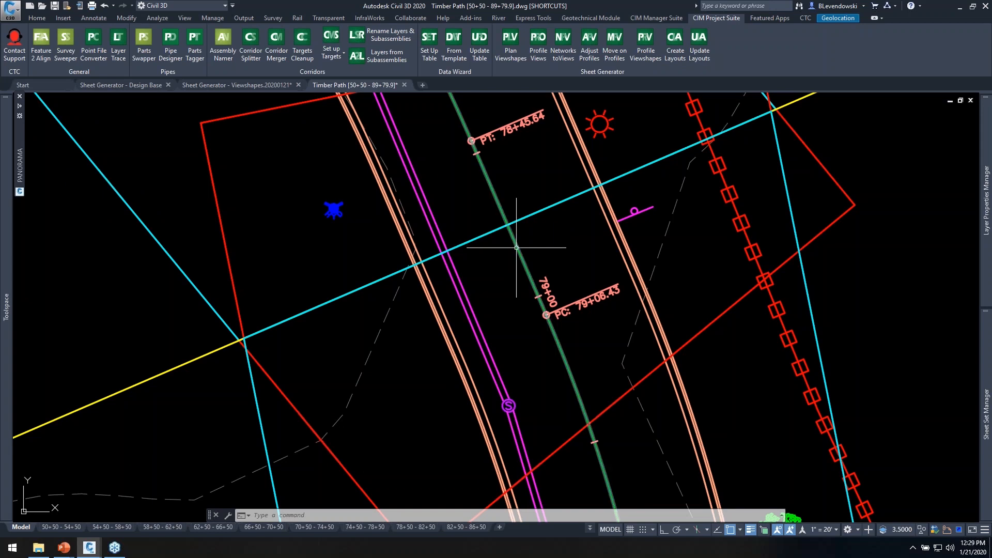
pyautogui.scroll(-4, 547, 354)
pyautogui.moveTo(447, 238); pyautogui.dragTo(593, 417, button='middle')
pyautogui.moveTo(481, 224); pyautogui.dragTo(552, 360, button='middle')
pyautogui.scroll(4, 478, 279)
pyautogui.moveTo(478, 279); pyautogui.dragTo(428, 258, button='middle')
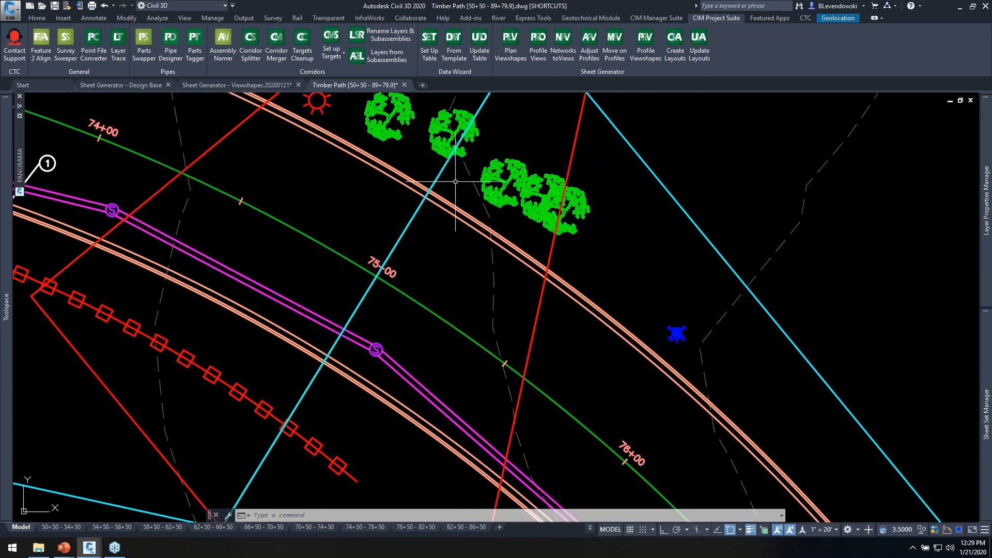
# - Examine the revised plan view shapes around station 75+00, the 58+50 - 62+50 layout, and the matching profile views in model space
pyautogui.scroll(-2, 659, 191)
pyautogui.click(659, 191)
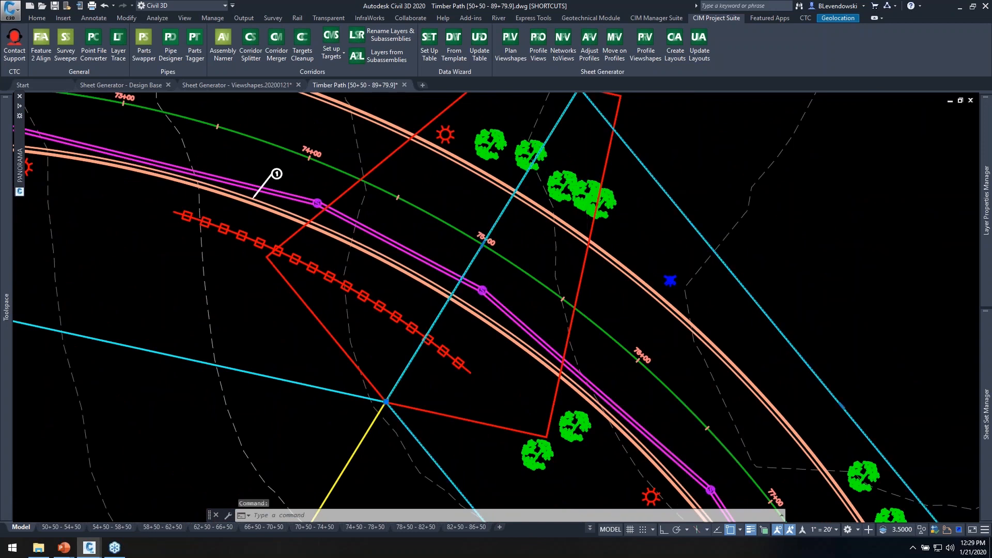
pyautogui.scroll(-2, 583, 197)
pyautogui.moveTo(753, 277)
pyautogui.mouseDown(button='middle')
pyautogui.moveTo(605, 203)
pyautogui.moveTo(625, 266)
pyautogui.mouseUp(button='middle')
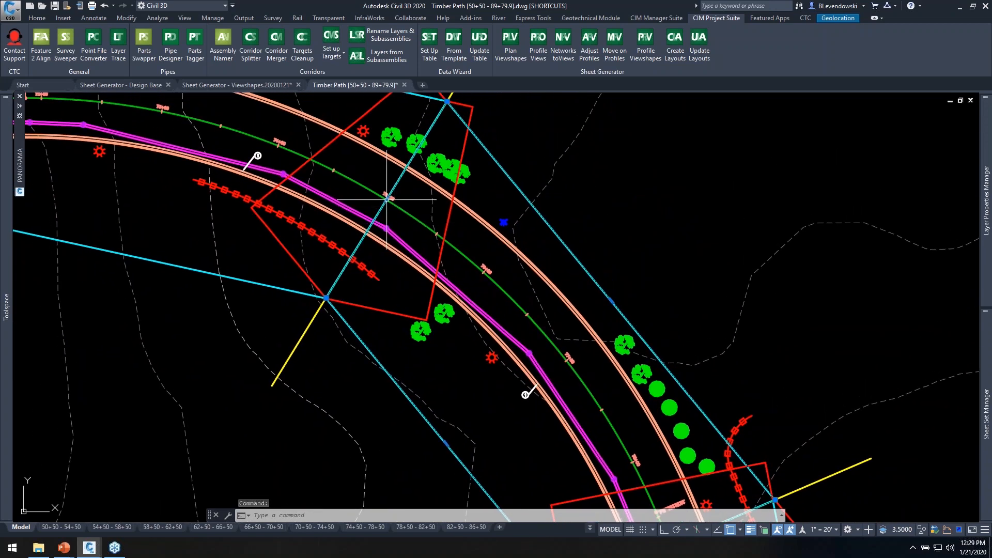
pyautogui.moveTo(386, 199)
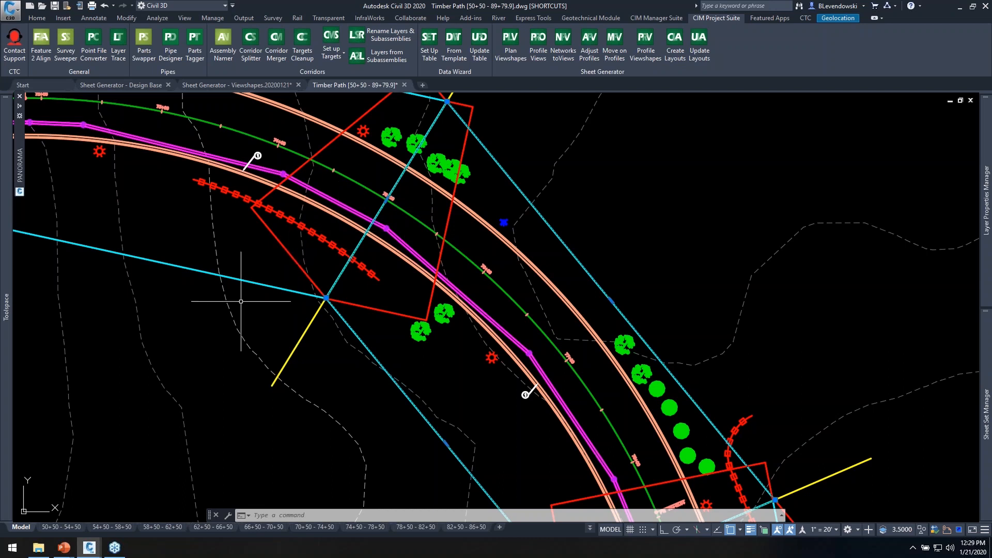
pyautogui.click(163, 527)
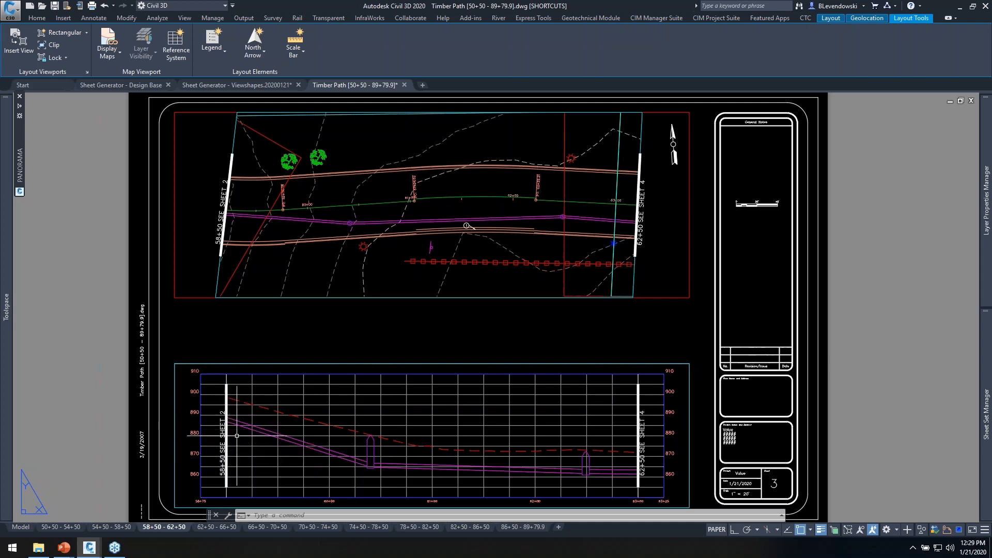
pyautogui.click(21, 527)
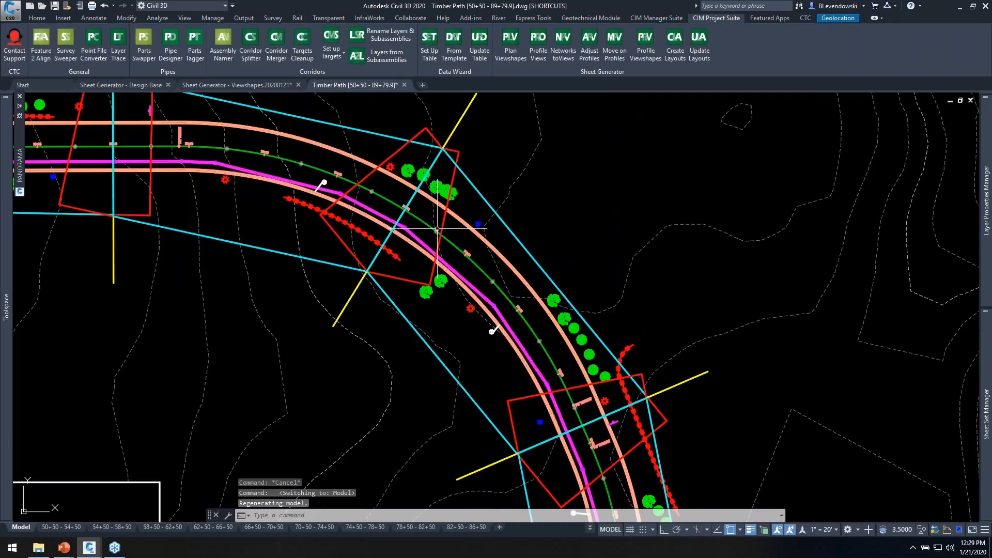
pyautogui.scroll(-3, 465, 232)
pyautogui.moveTo(552, 216); pyautogui.dragTo(381, 267, button='middle')
pyautogui.moveTo(707, 234); pyautogui.dragTo(474, 281, button='middle')
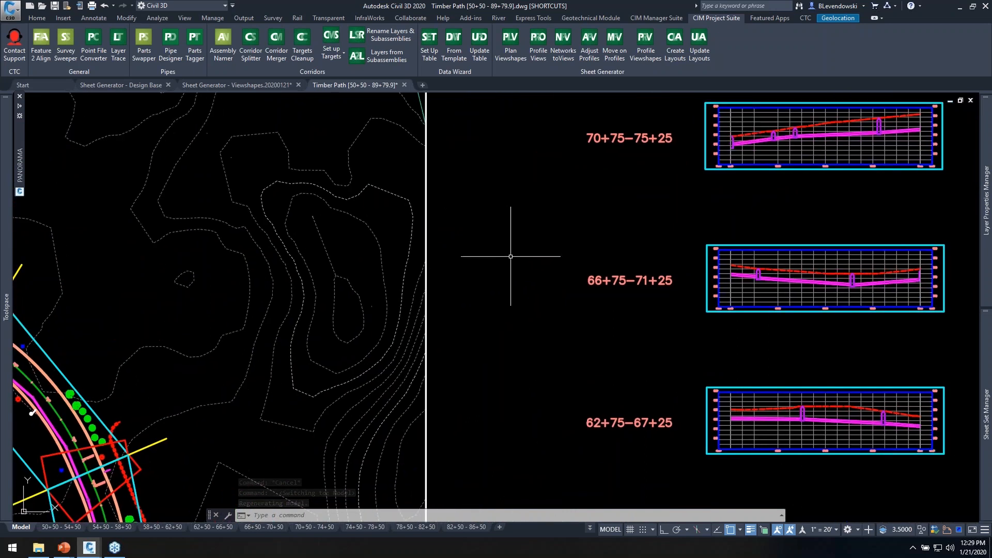
pyautogui.moveTo(595, 228); pyautogui.dragTo(544, 232, button='middle')
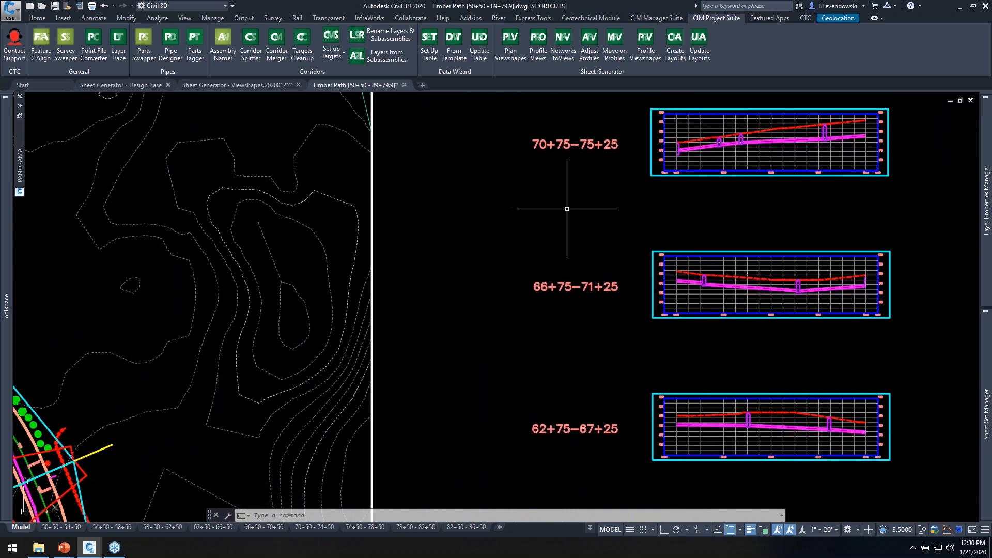
pyautogui.scroll(-6, 567, 209)
pyautogui.moveTo(636, 300); pyautogui.dragTo(744, 393, button='middle')
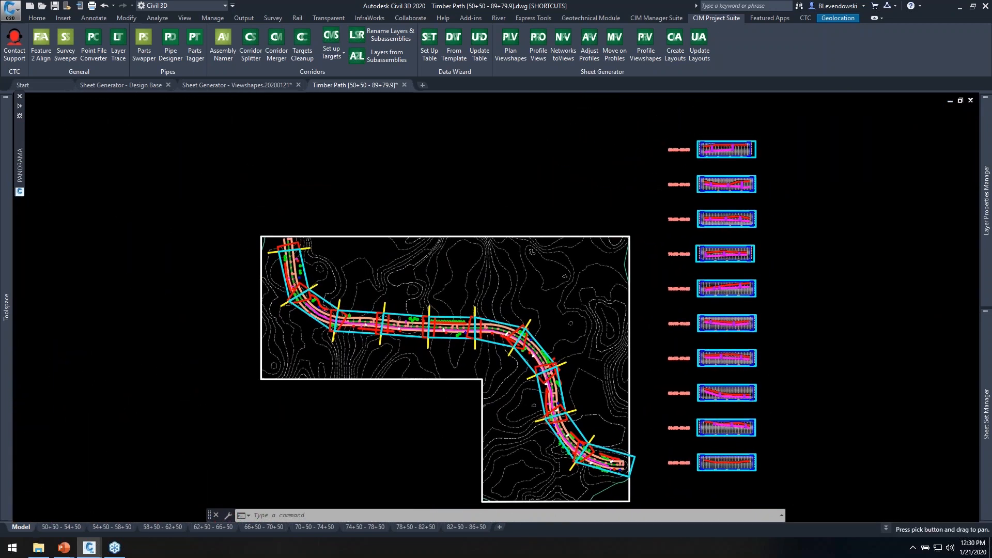
# - Compare the plan matchline label with the alignment stations near 71+00 on the 66+50 - 70+50 layout
pyautogui.click(258, 529)
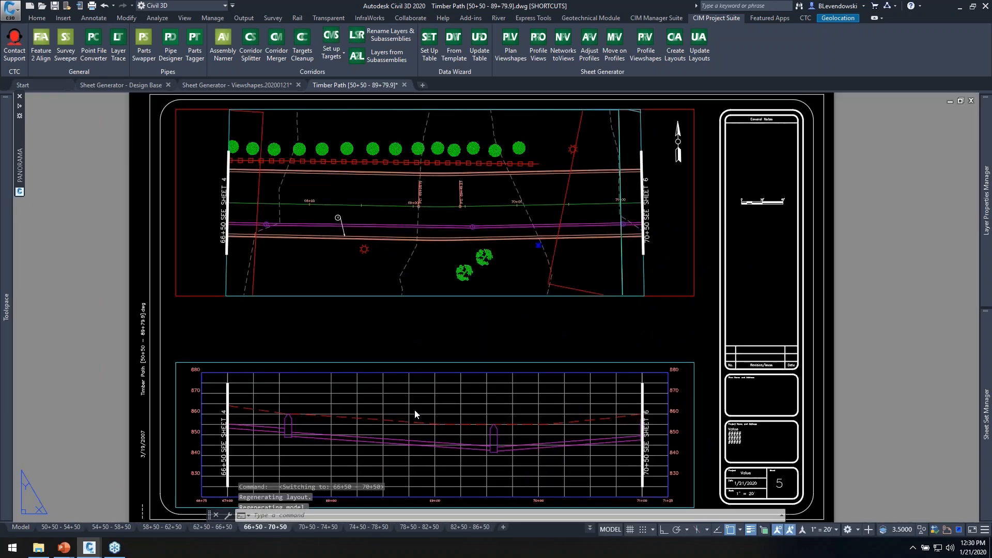
pyautogui.scroll(5, 643, 202)
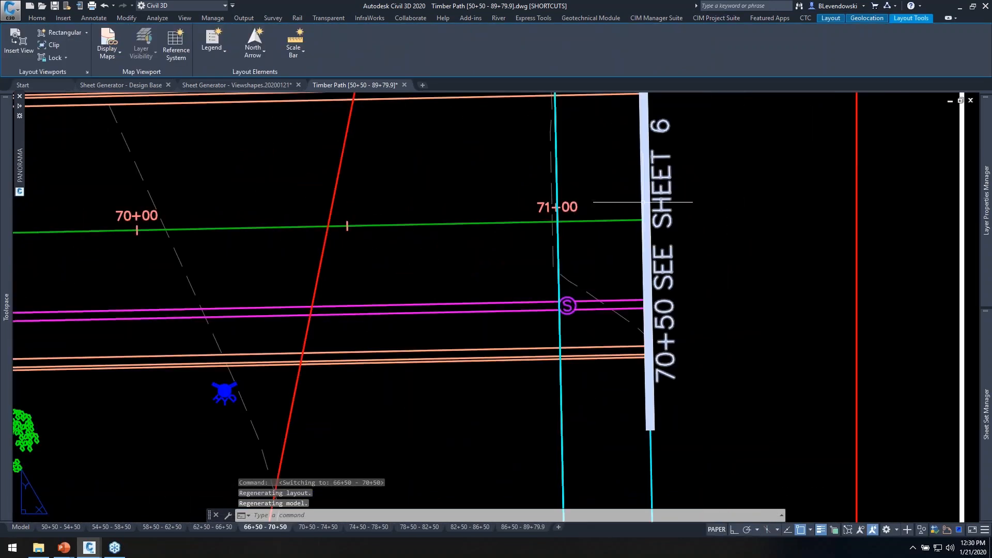
pyautogui.scroll(-2, 666, 245)
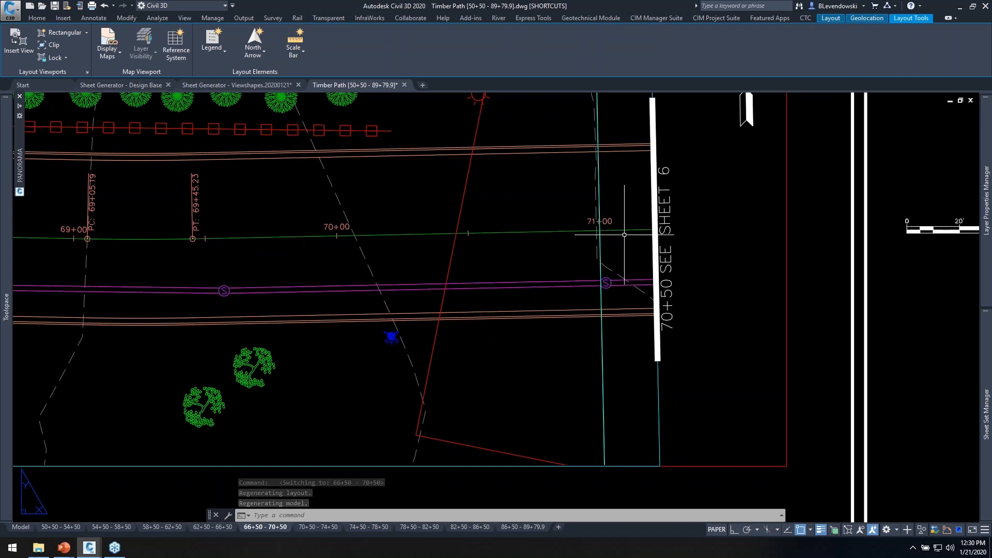
pyautogui.scroll(-4, 624, 235)
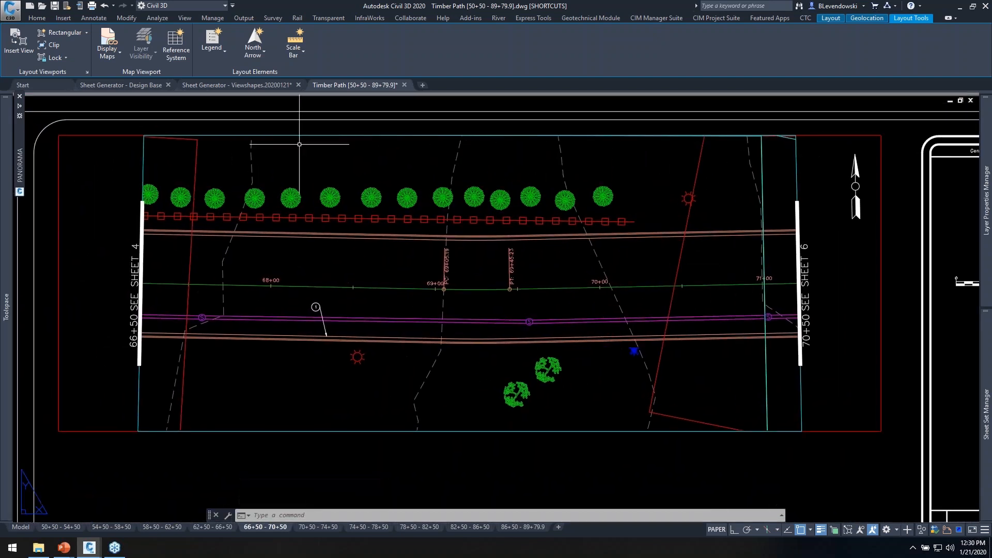
# - Save the drawing and set up Update Layouts for the Timber Path alignment with the Plan and Profile configuration and viewport scale 20
pyautogui.click(54, 9)
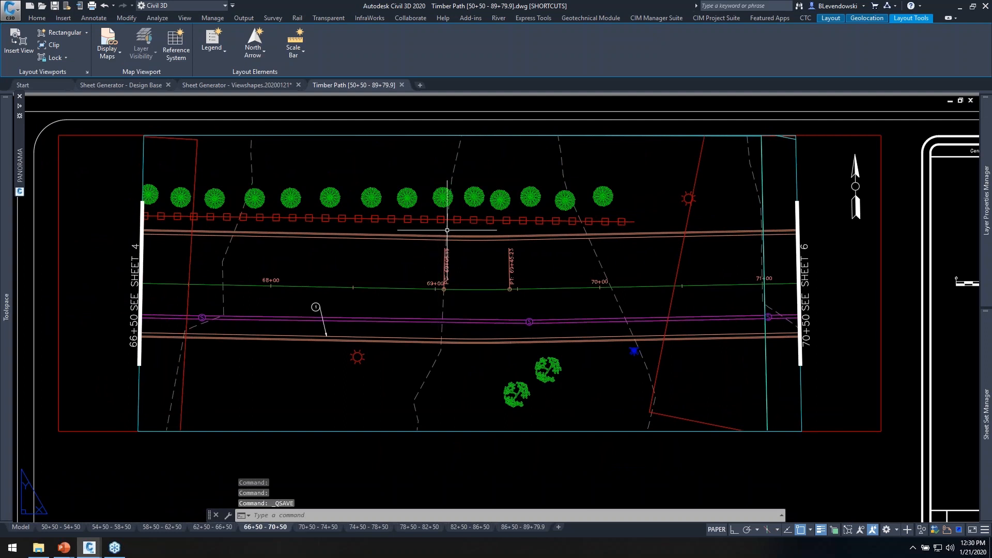
pyautogui.click(716, 19)
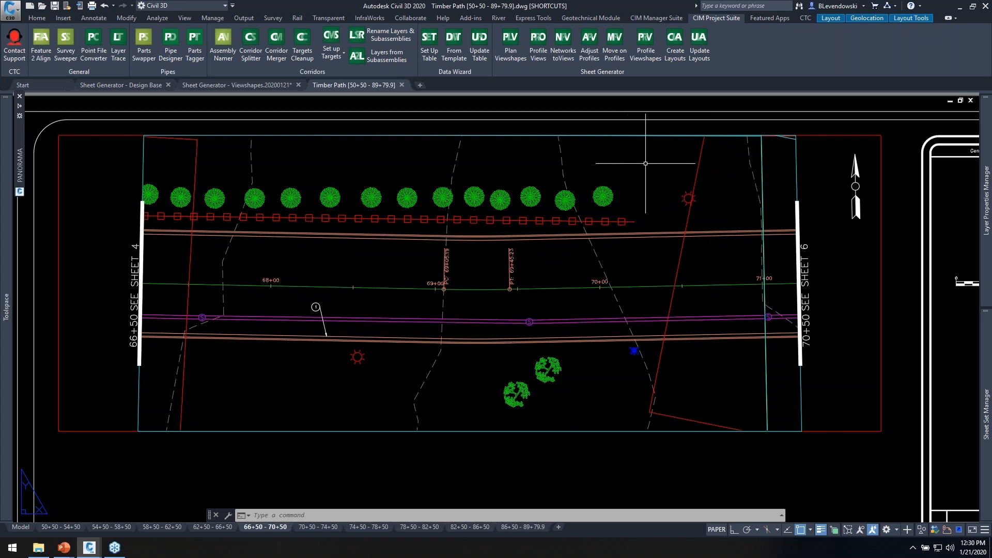
pyautogui.click(698, 52)
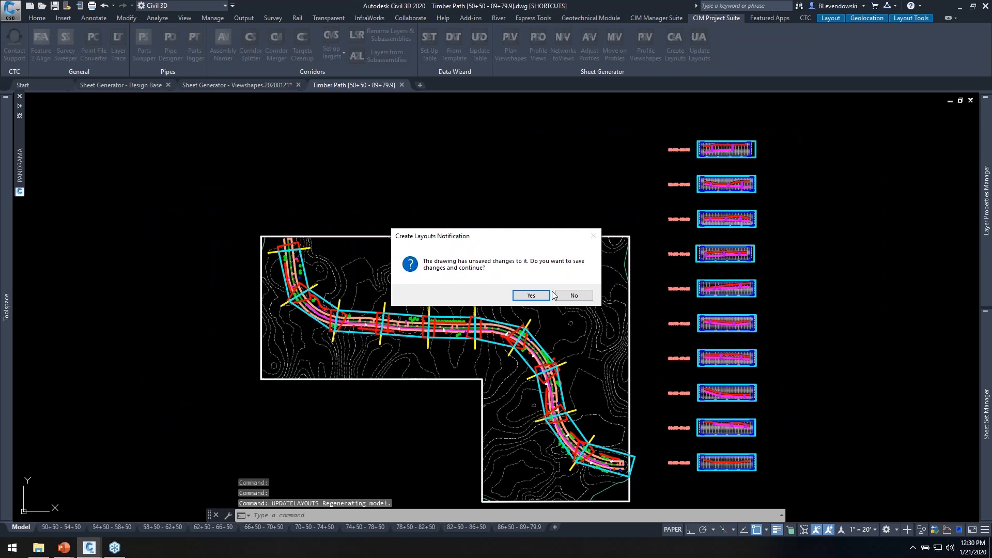
pyautogui.click(531, 295)
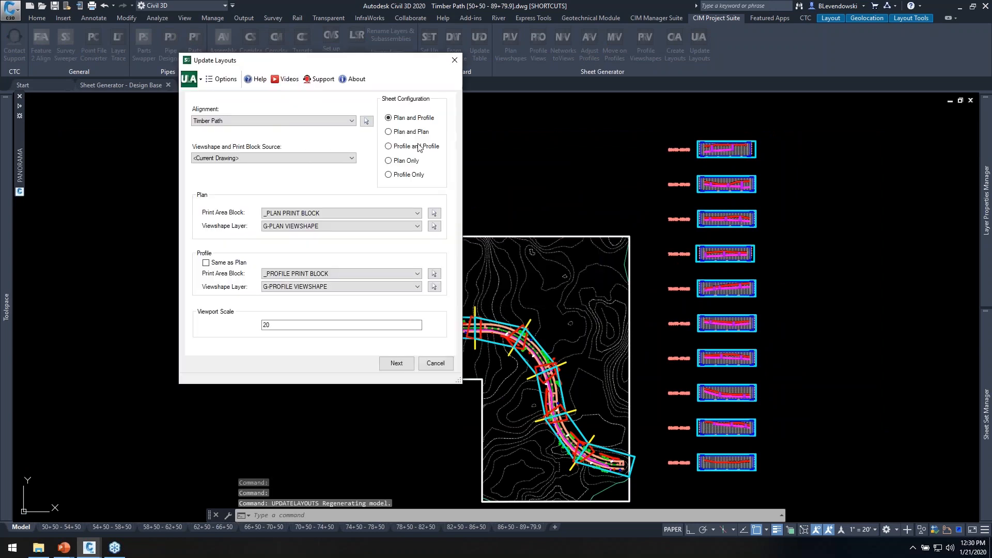
pyautogui.moveTo(347, 66); pyautogui.dragTo(388, 68)
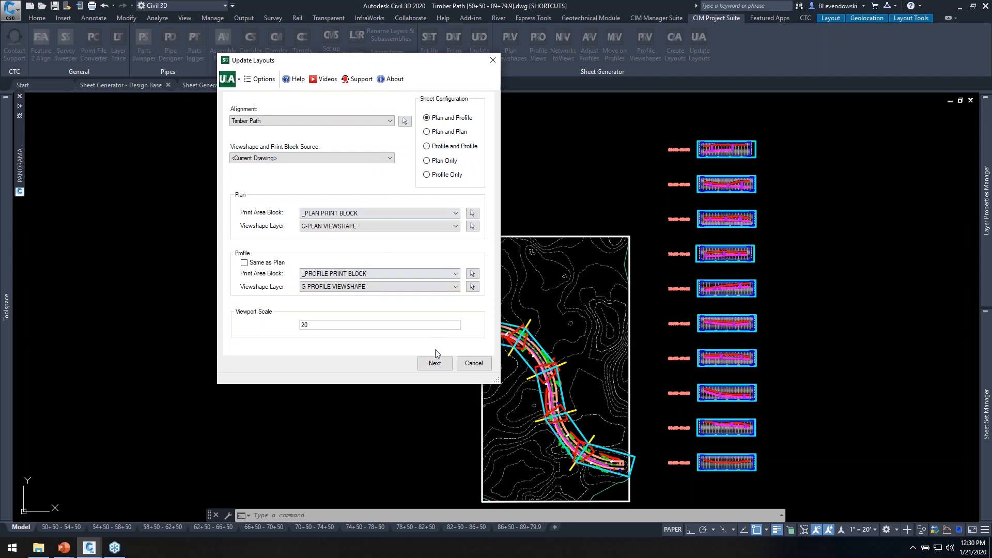
pyautogui.click(431, 365)
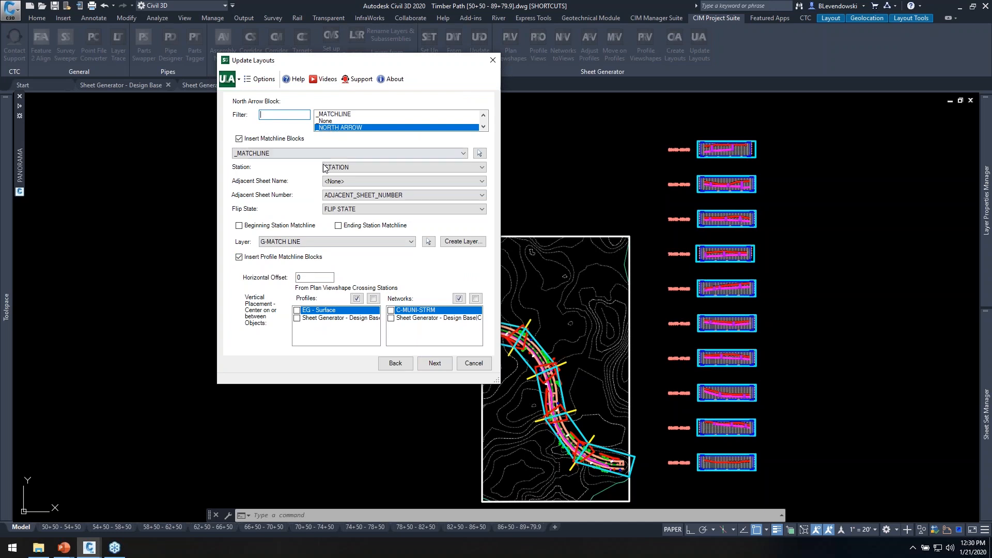
# - Accept the _NORTH ARROW and _MATCHLINE block settings and update all ten layouts for the plan view shapes from 51+00 to 91+30.43
pyautogui.click(434, 364)
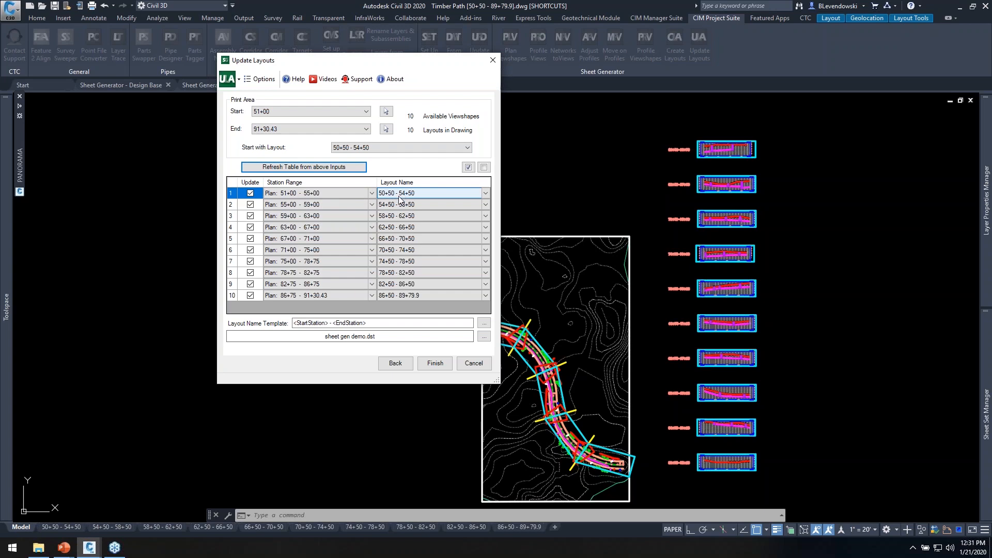
pyautogui.click(487, 192)
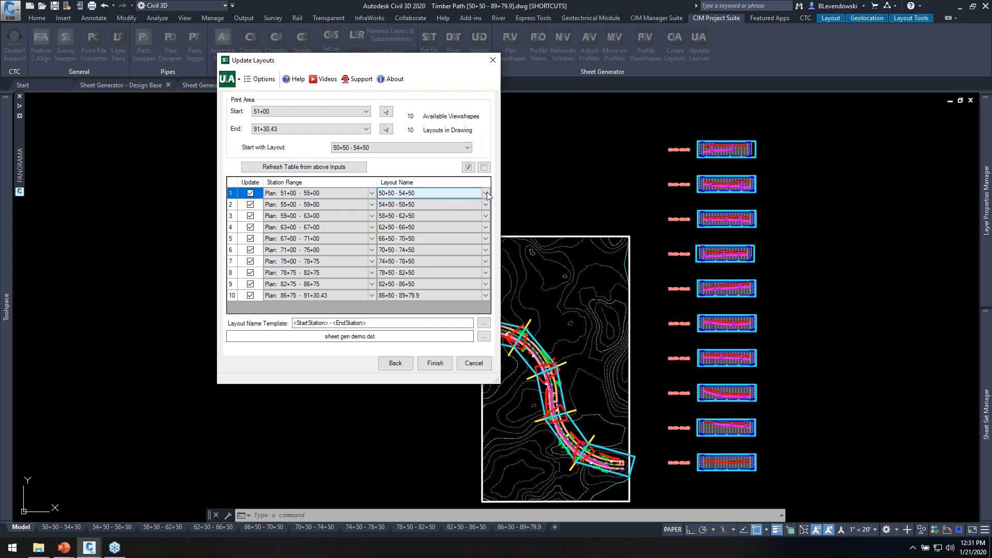
pyautogui.click(487, 192)
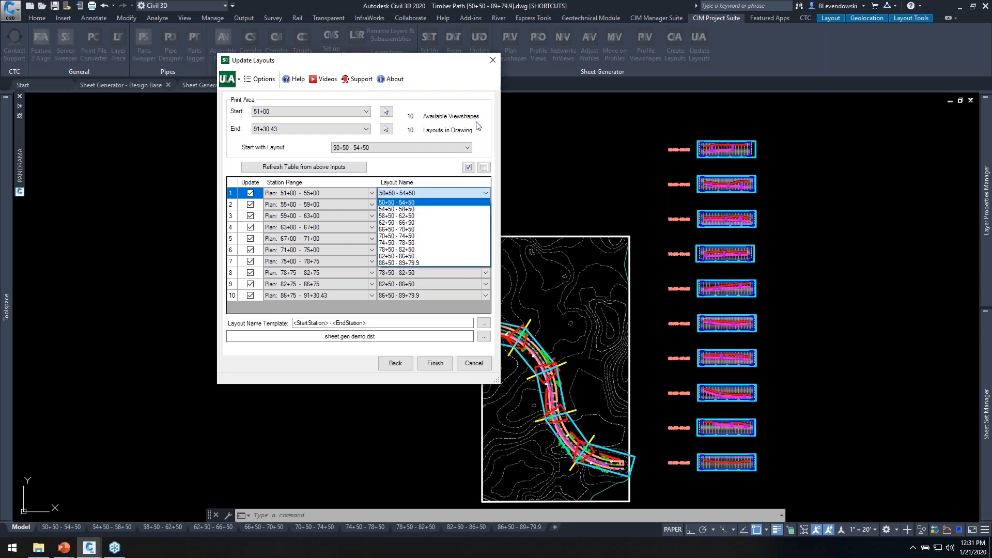
pyautogui.click(452, 61)
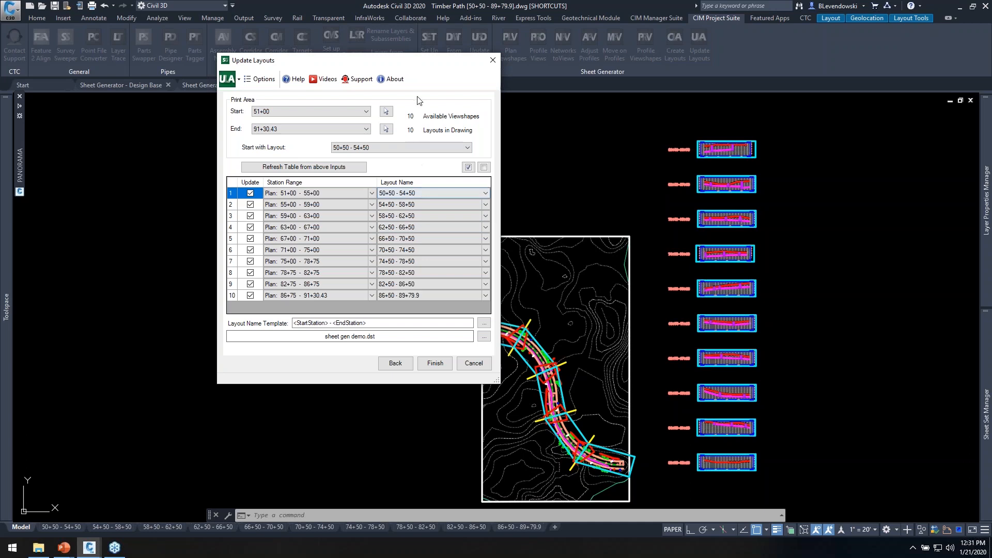
pyautogui.moveTo(420, 66); pyautogui.dragTo(318, 86)
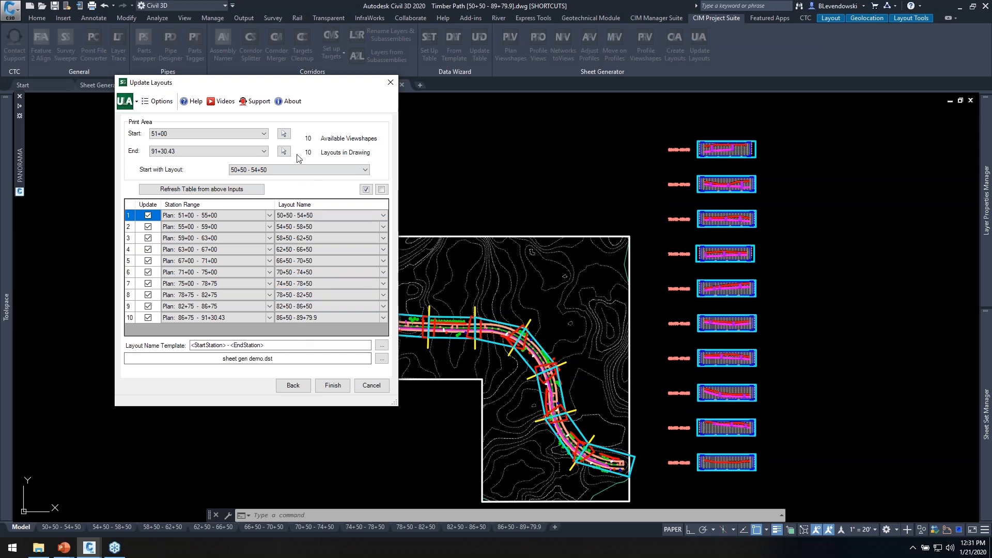
pyautogui.moveTo(331, 91); pyautogui.dragTo(349, 92)
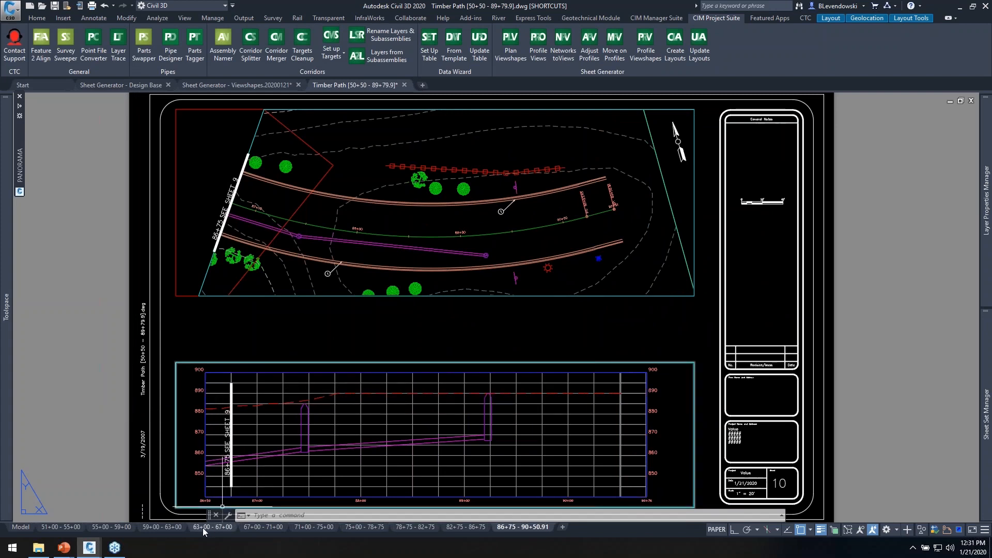
# - Inspect the updated 63+00 - 67+00 layout, checking its matchline label against the alignment station at 67+00
pyautogui.click(202, 527)
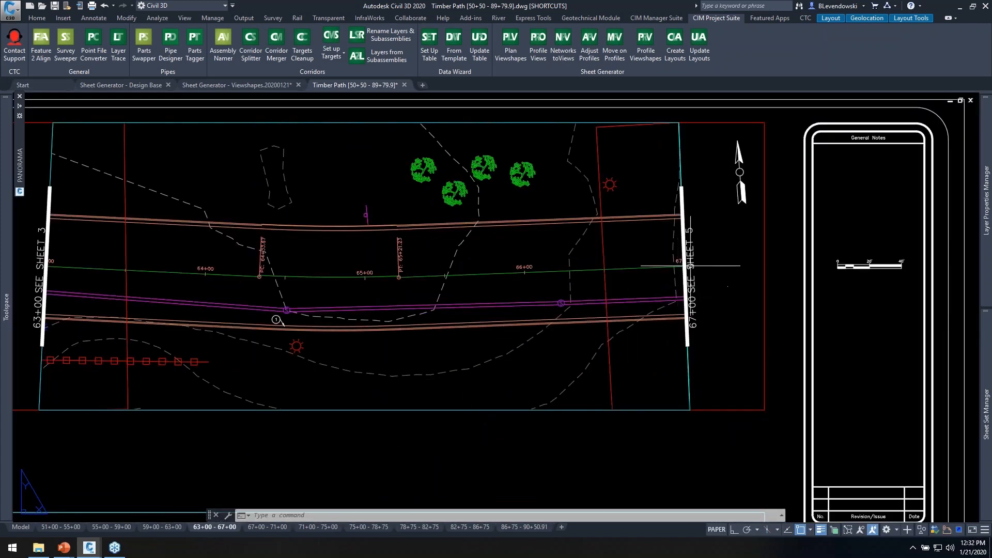
pyautogui.scroll(4, 691, 264)
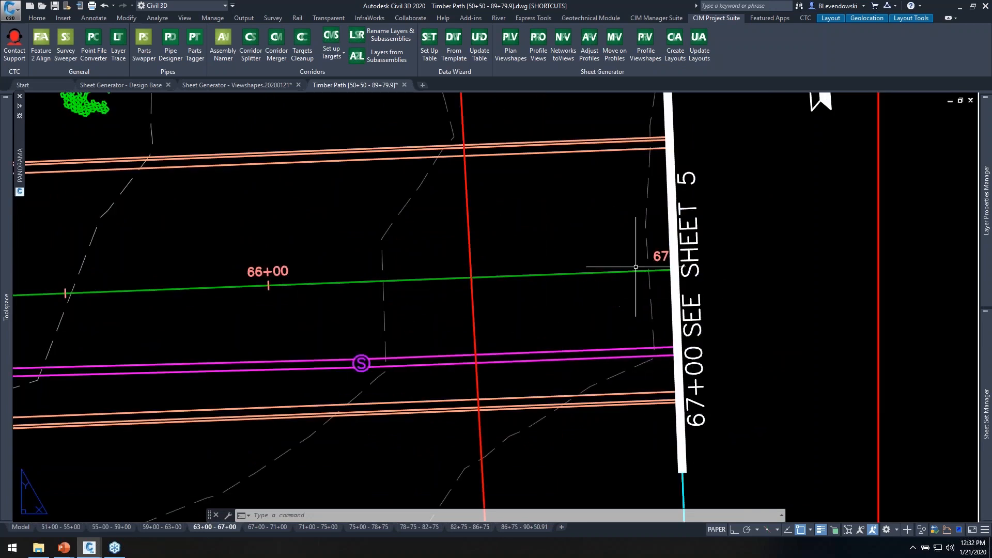
pyautogui.scroll(-6, 658, 259)
pyautogui.moveTo(466, 314); pyautogui.dragTo(515, 231, button='middle')
# - Regenerate all viewports on the 67+00 - 71+00 layout and examine its plan and profile matchlines
pyautogui.click(273, 523)
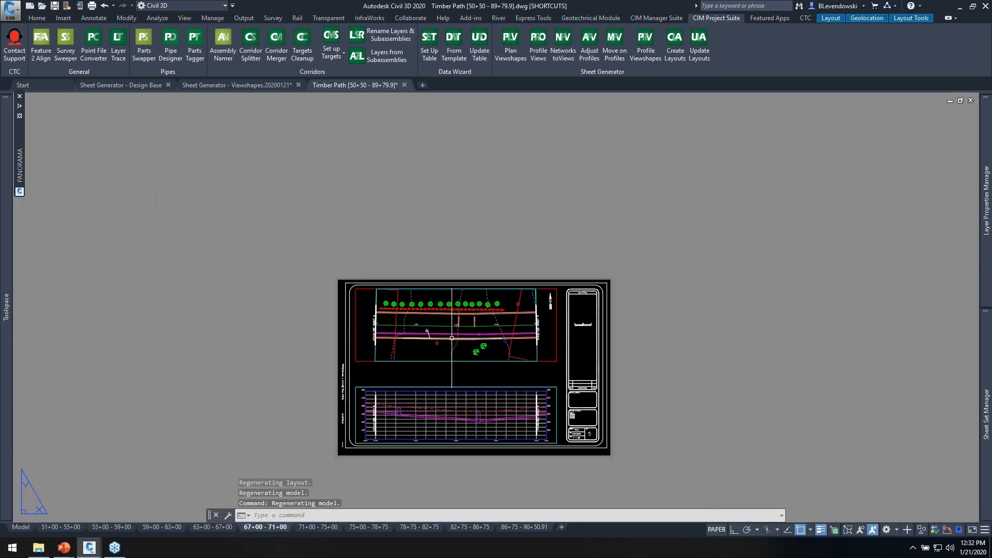
pyautogui.scroll(-5, 466, 382)
pyautogui.moveTo(467, 382); pyautogui.dragTo(460, 353, button='middle')
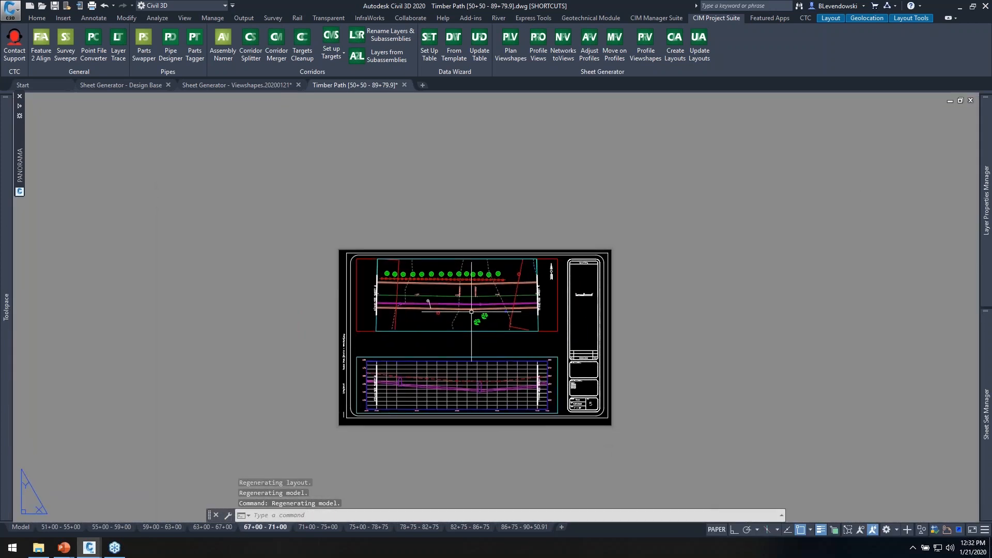
pyautogui.scroll(2, 460, 353)
pyautogui.write('REA')
pyautogui.press('Return')
pyautogui.scroll(2, 512, 330)
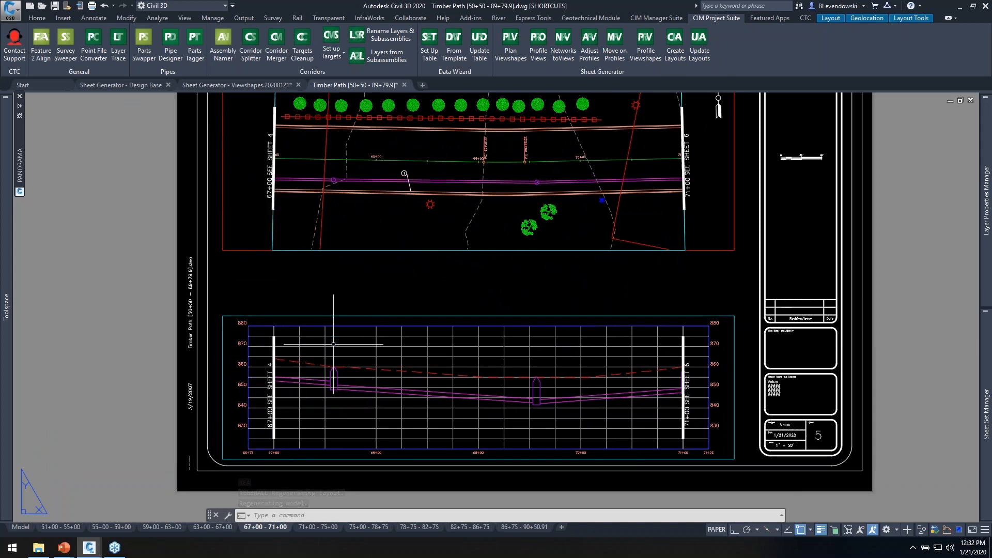
pyautogui.moveTo(546, 264); pyautogui.dragTo(451, 325, button='middle')
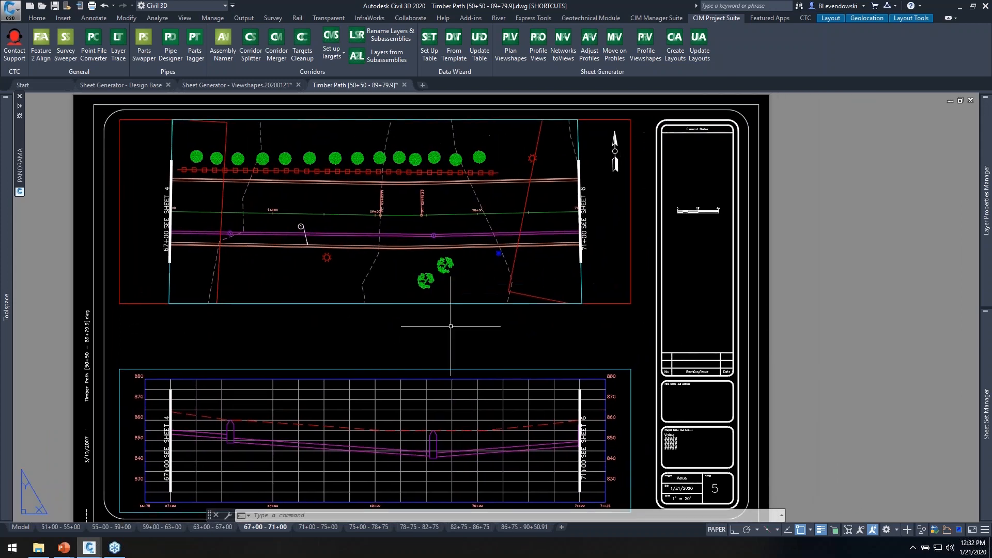
# - Review the updated 71+00 - 75+00, 75+00 - 78+75 and 78+75 - 82+75 layouts
pyautogui.click(312, 528)
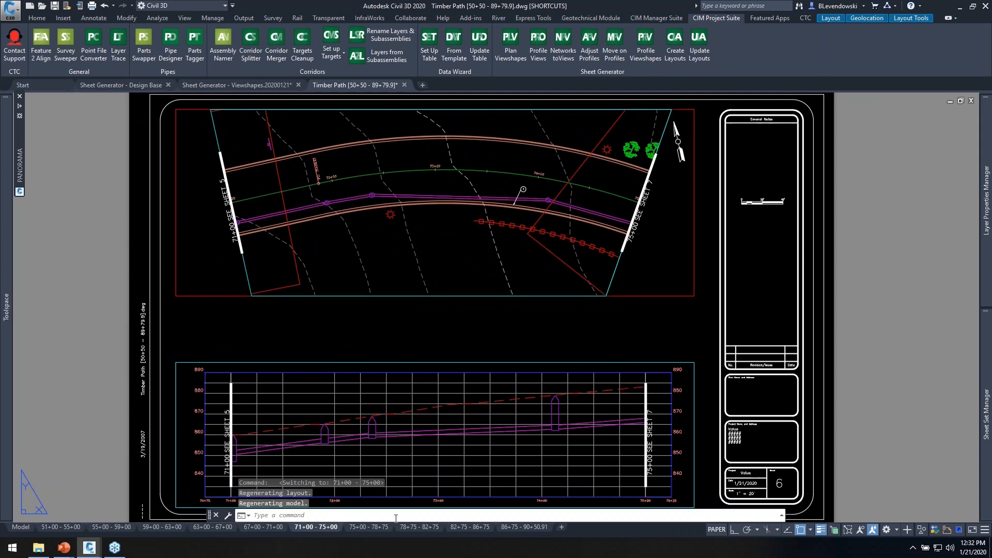
pyautogui.click(364, 528)
pyautogui.click(419, 527)
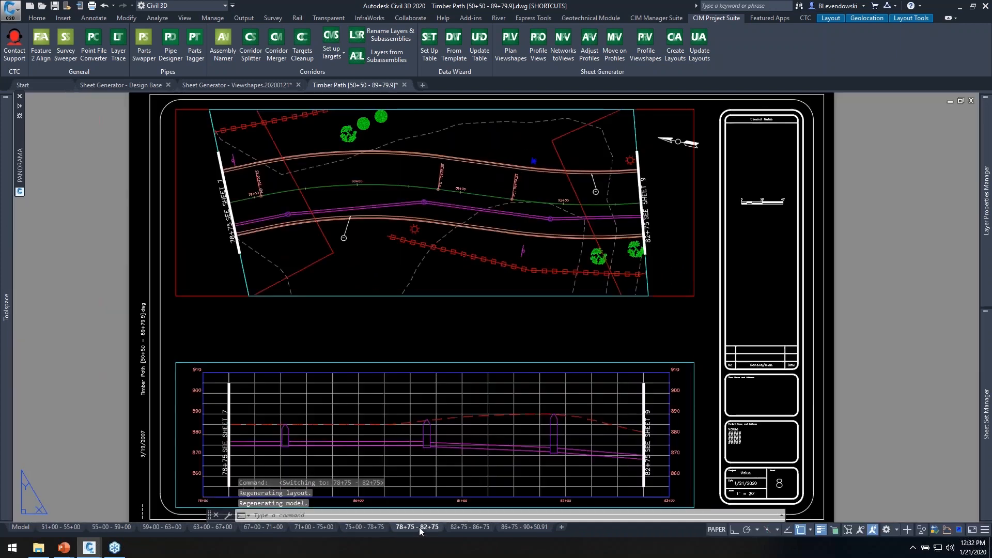
# - Preview the plot of the 67+00 - 71+00 layout using the 22X34 PDF page setup
pyautogui.click(249, 528)
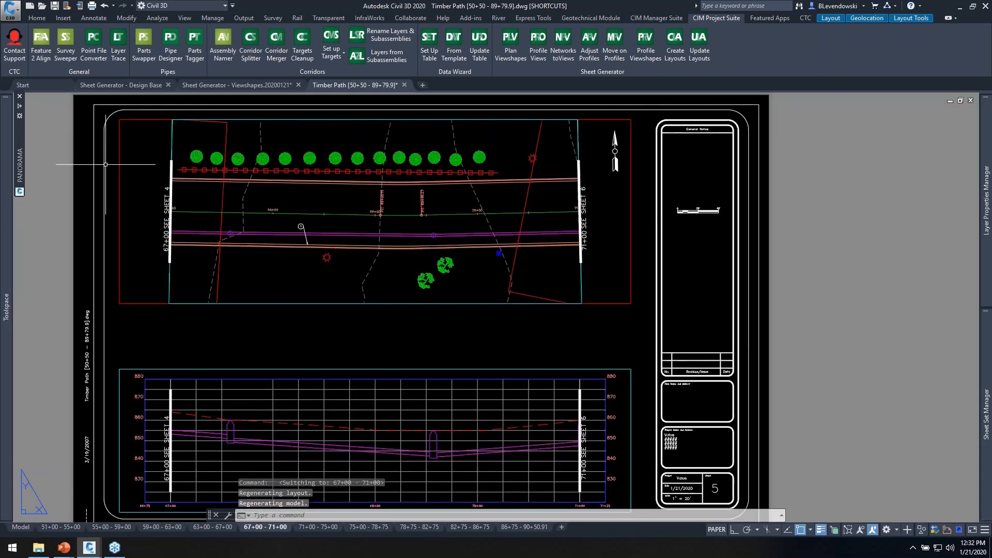
pyautogui.click(92, 6)
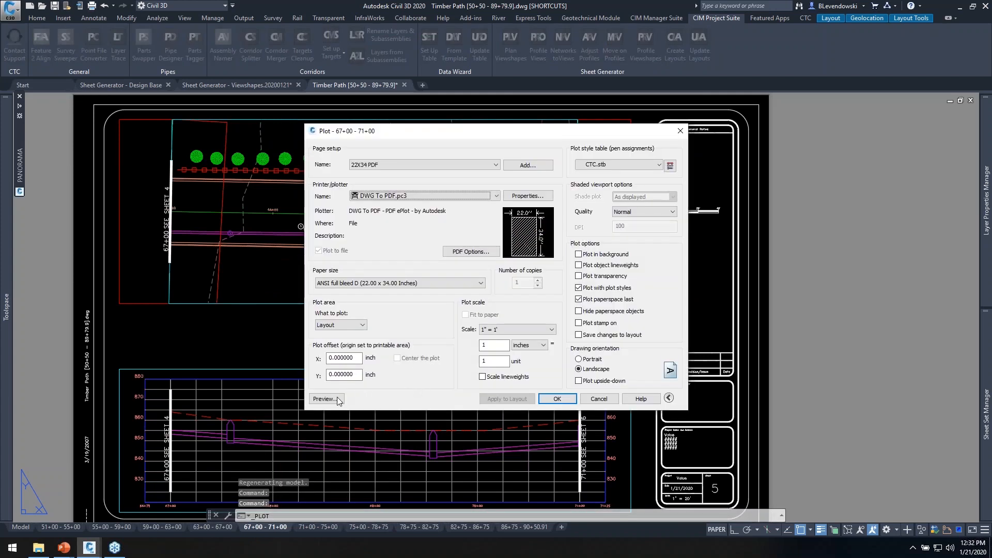
pyautogui.click(326, 399)
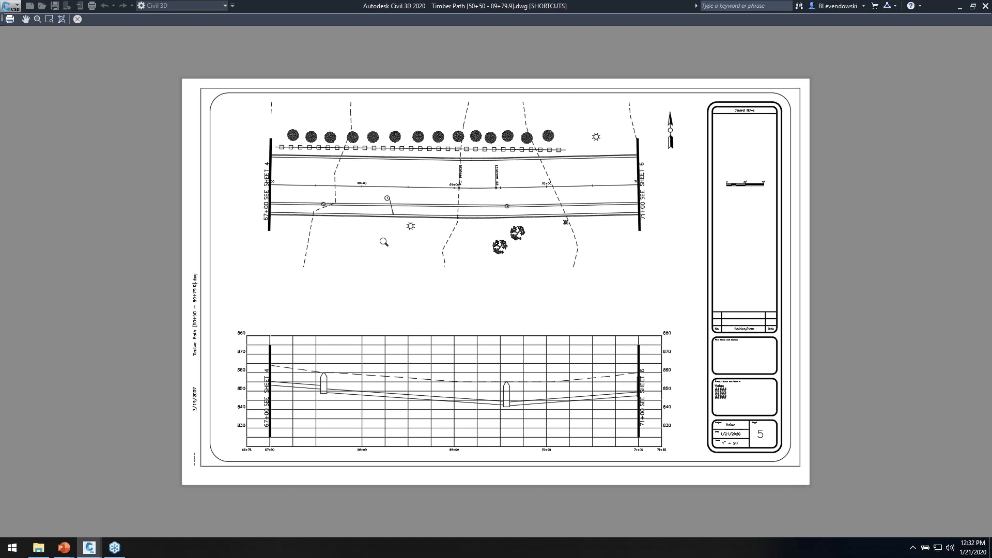
# - Look over the plan and profile areas in the 67+00 - 71+00 plot preview and leave the plot without printing
pyautogui.scroll(2, 387, 271)
pyautogui.scroll(-2, 425, 289)
pyautogui.moveTo(508, 287); pyautogui.dragTo(505, 320, button='middle')
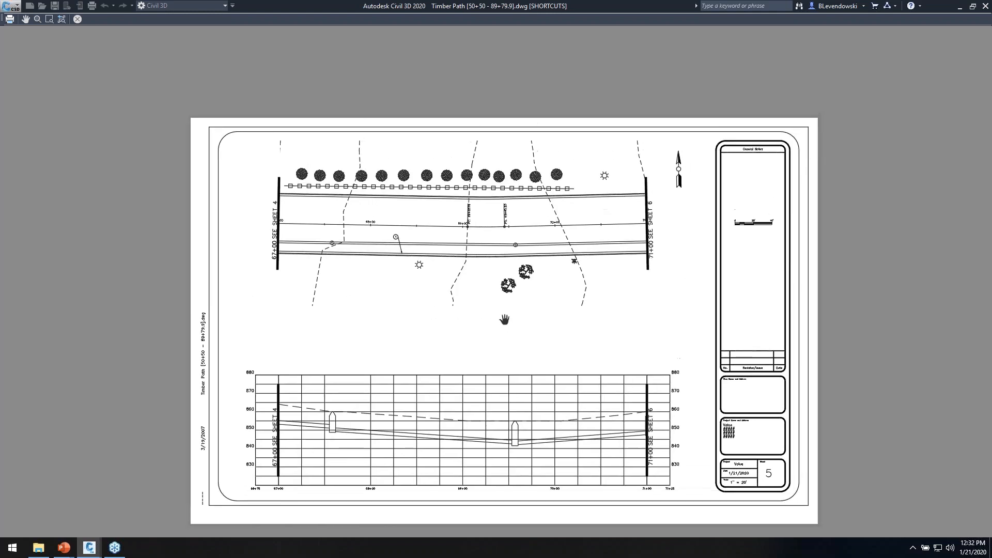
pyautogui.moveTo(404, 379); pyautogui.dragTo(412, 338)
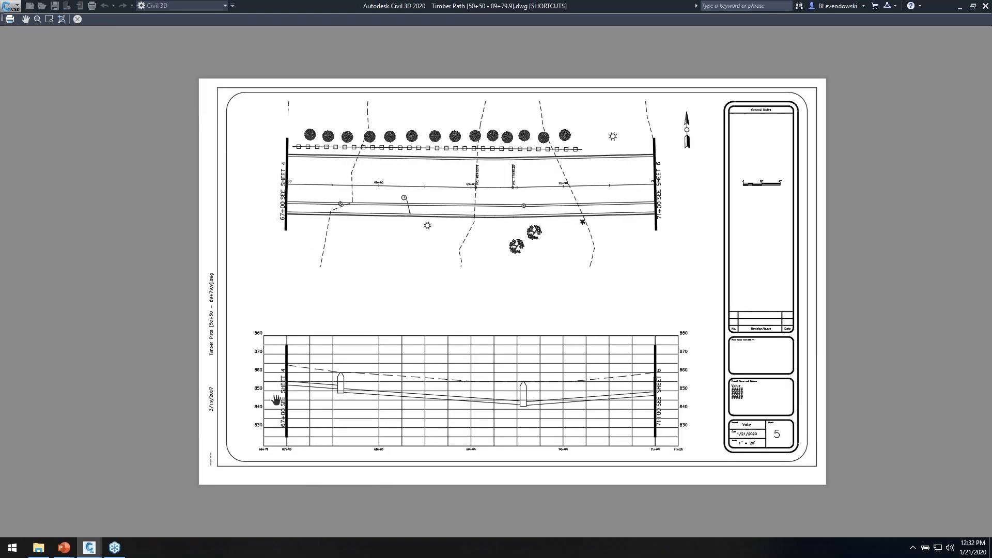
pyautogui.press('Escape')
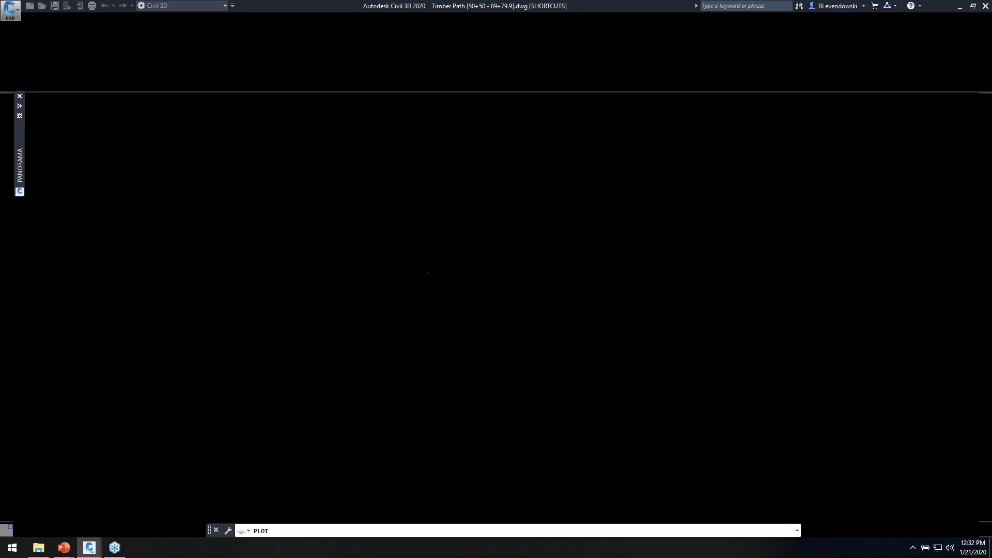
pyautogui.click(492, 339)
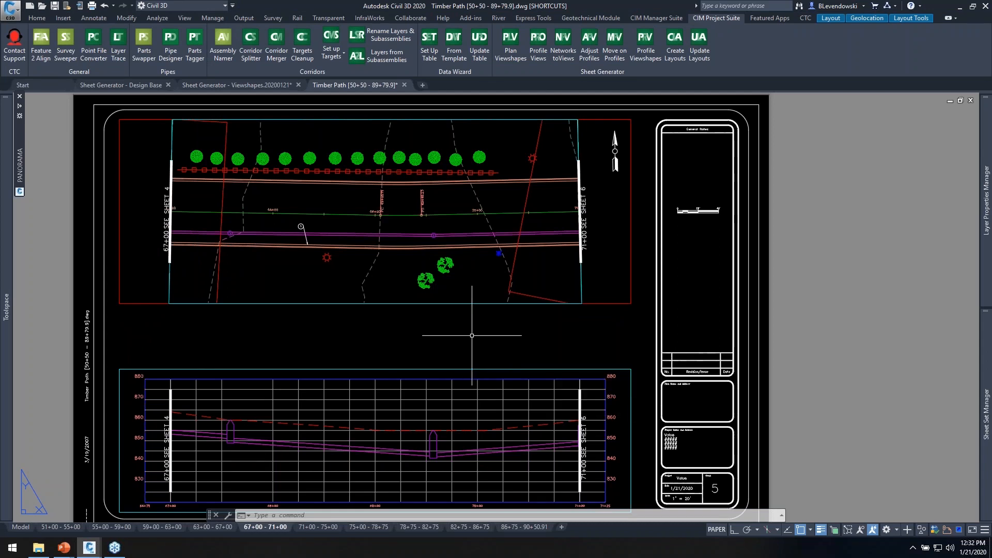
# - Examine the 67+00 - 71+00 layout's plan and profile viewports, including the profile matchline at 71+00
pyautogui.moveTo(481, 334); pyautogui.dragTo(566, 332, button='middle')
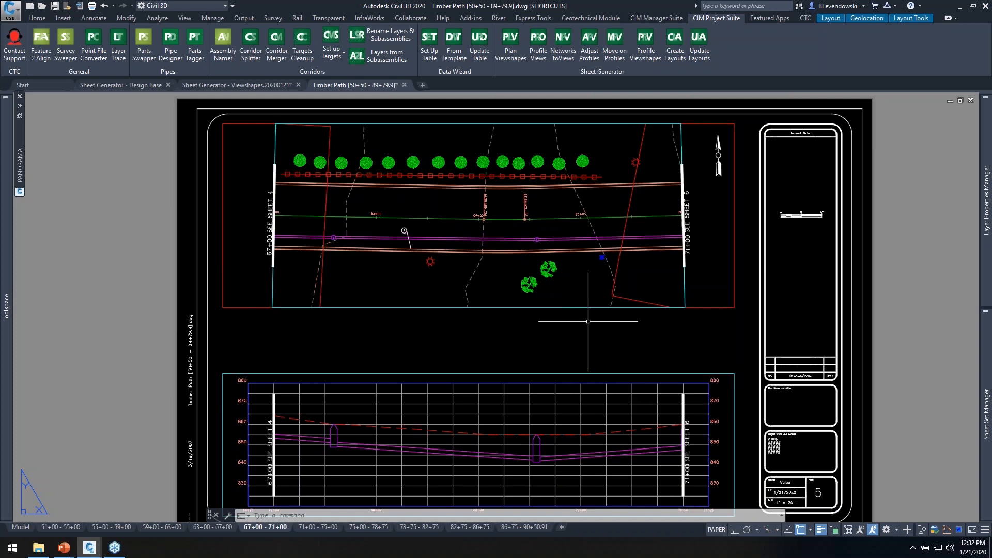
pyautogui.moveTo(538, 334); pyautogui.dragTo(537, 240, button='middle')
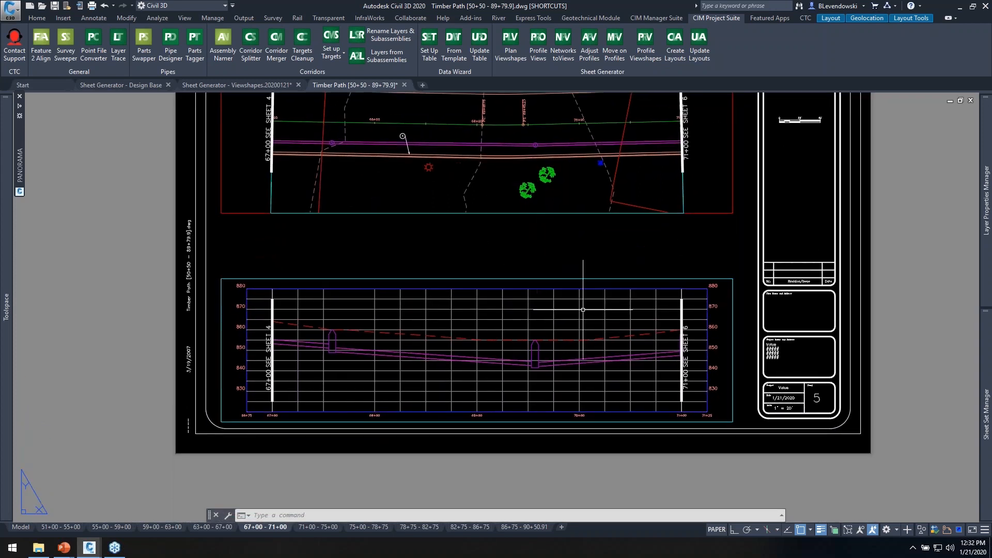
pyautogui.scroll(4, 724, 369)
pyautogui.moveTo(764, 339); pyautogui.dragTo(717, 334, button='middle')
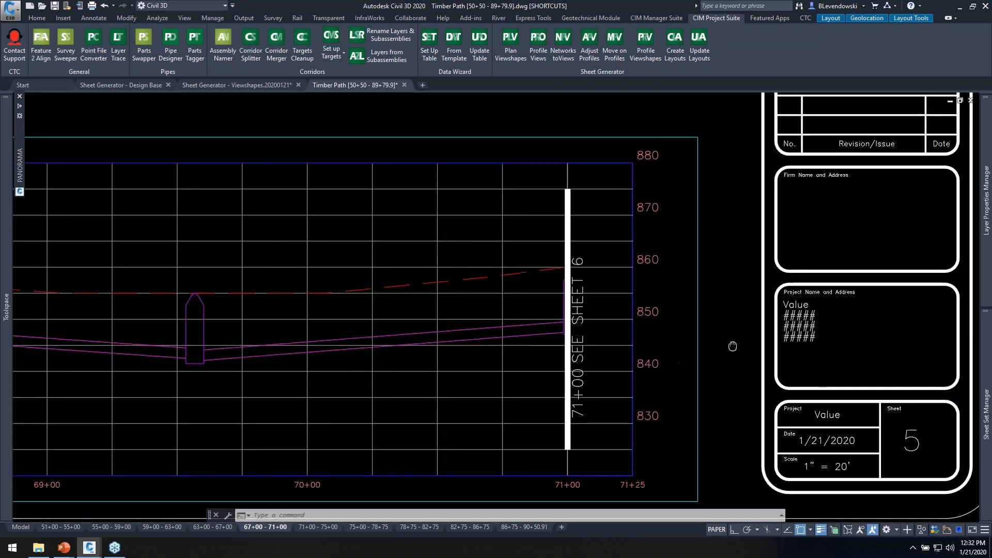
pyautogui.scroll(-6, 684, 323)
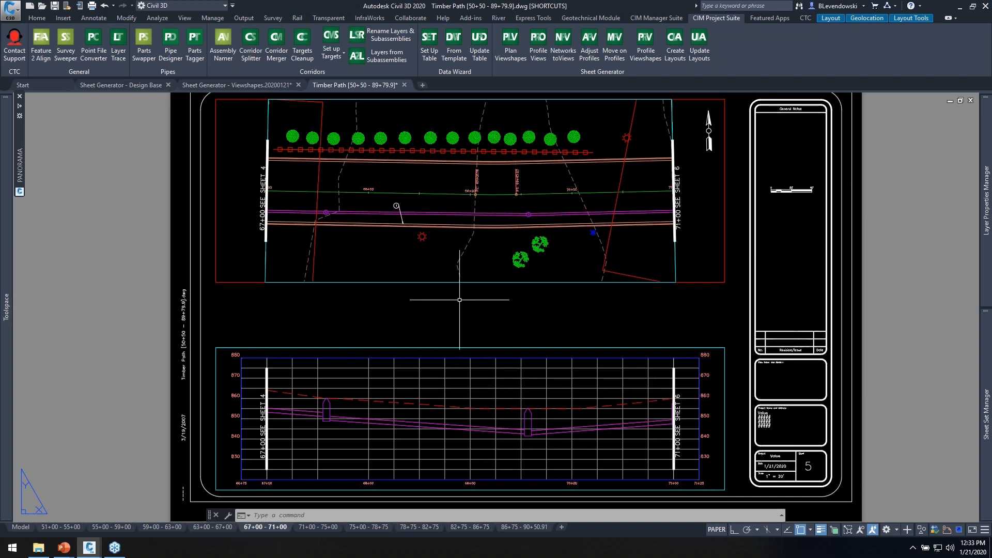
pyautogui.moveTo(462, 299); pyautogui.dragTo(465, 330, button='middle')
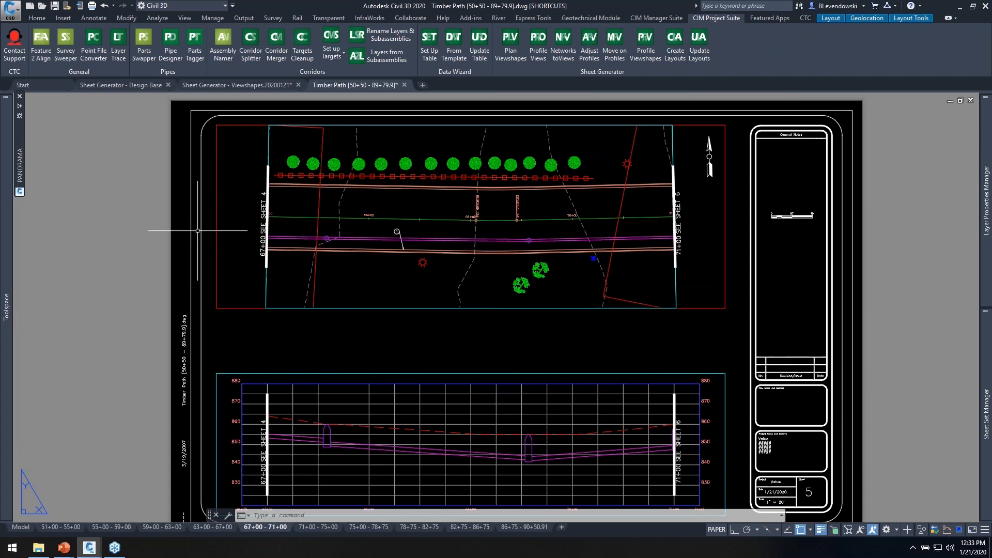
pyautogui.moveTo(225, 198); pyautogui.dragTo(207, 209, button='middle')
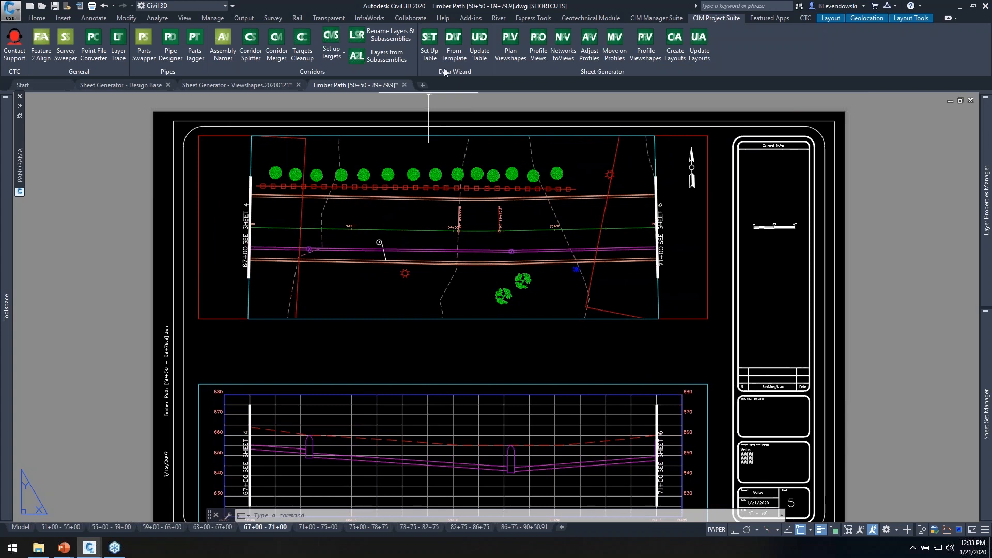
# - Start setting up a Data Wizard table, with the current drawing and the Sheet Generator - Design Base external reference as sources
pyautogui.click(428, 44)
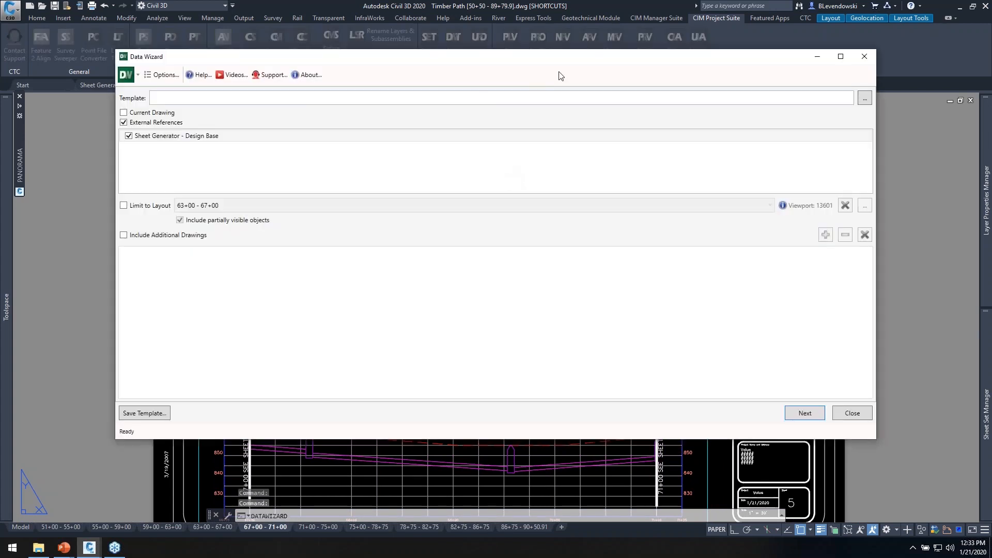
pyautogui.moveTo(537, 58); pyautogui.dragTo(551, 79)
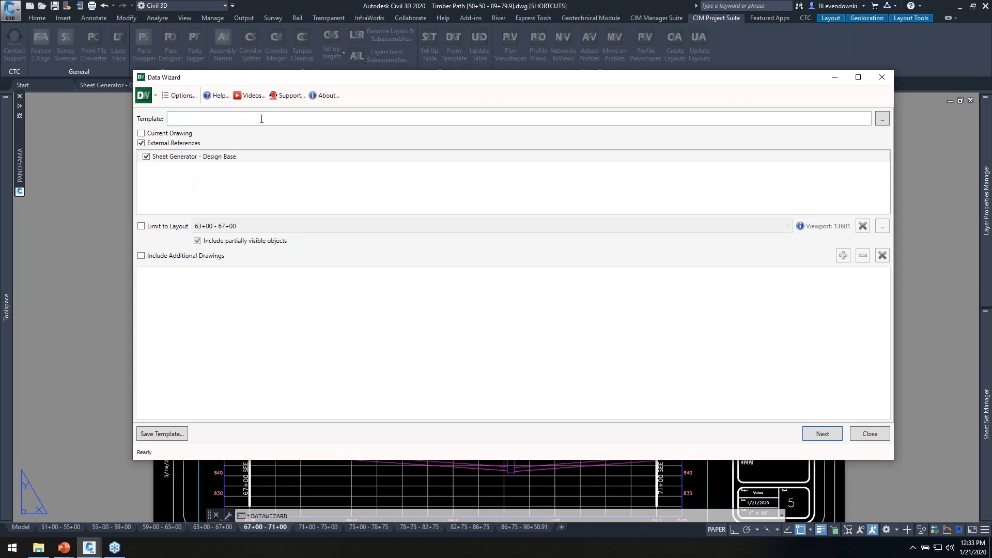
pyautogui.moveTo(356, 89); pyautogui.dragTo(404, 99)
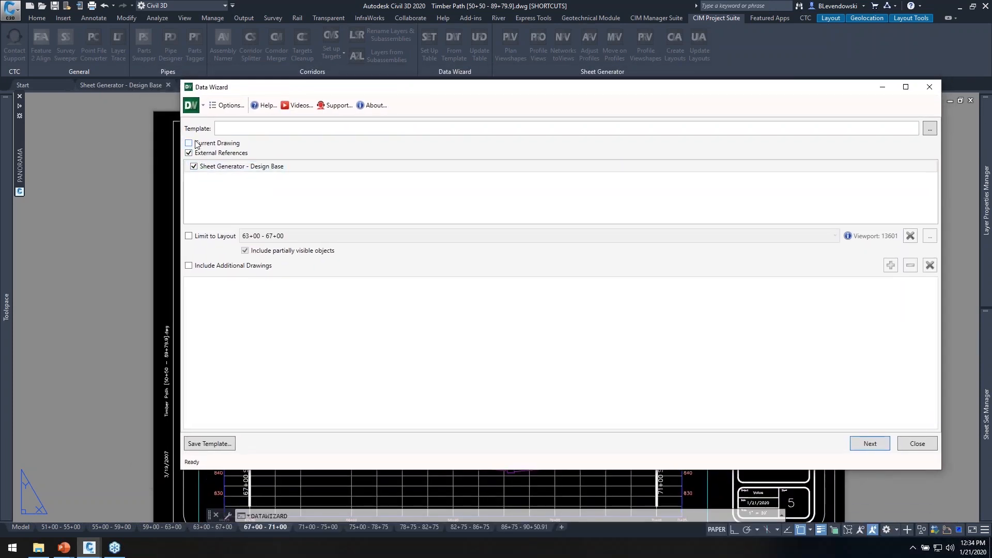
pyautogui.click(189, 152)
pyautogui.click(189, 153)
pyautogui.click(190, 153)
pyautogui.click(189, 266)
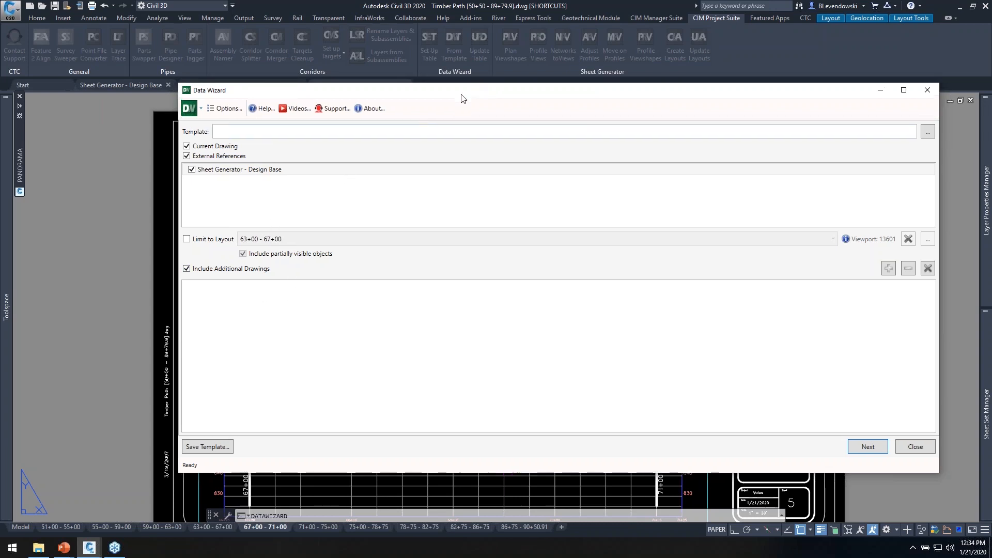
pyautogui.click(198, 282)
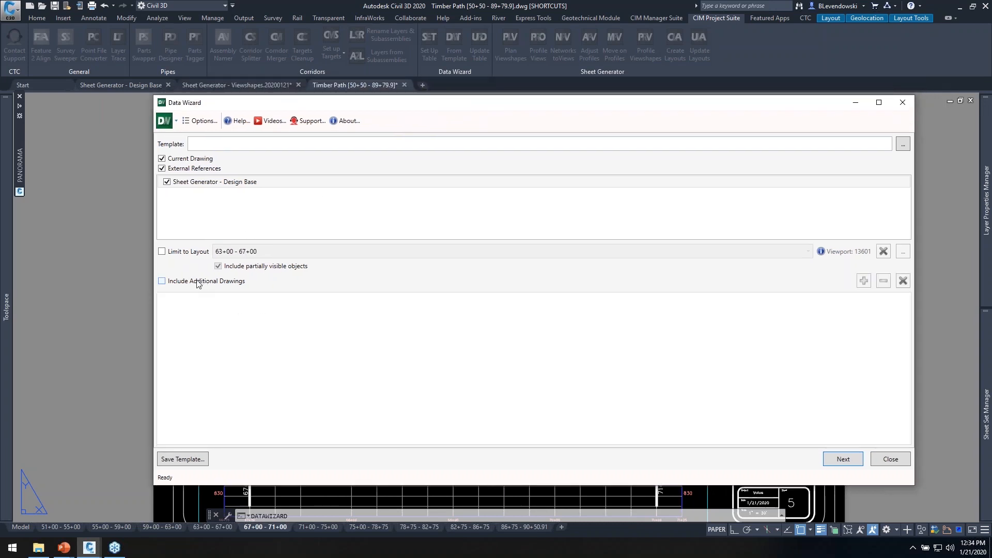
# - Limit the data extraction to the 67+00 - 71+00 layout and pick its plan viewport
pyautogui.click(165, 253)
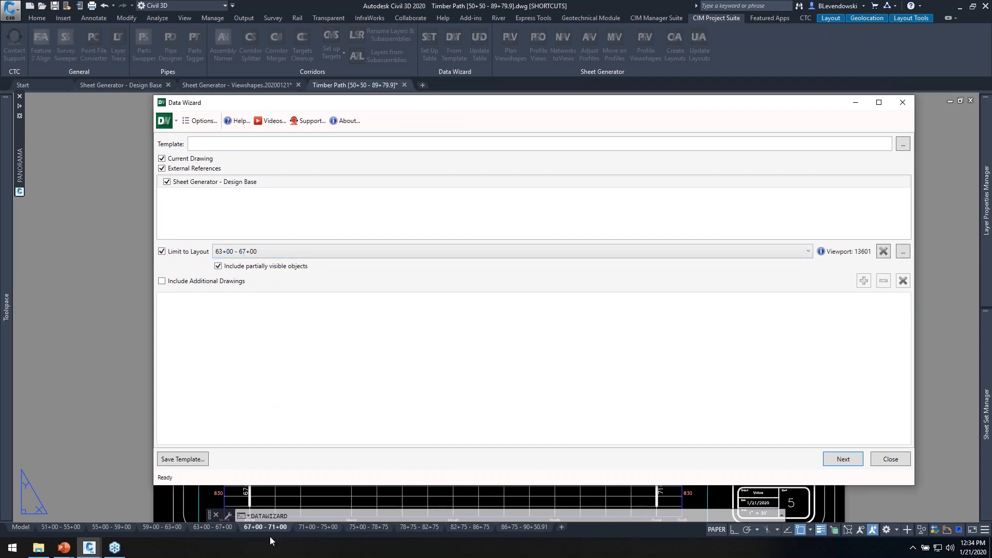
pyautogui.moveTo(457, 106)
pyautogui.mouseDown()
pyautogui.moveTo(406, 403)
pyautogui.moveTo(425, 61)
pyautogui.mouseUp()
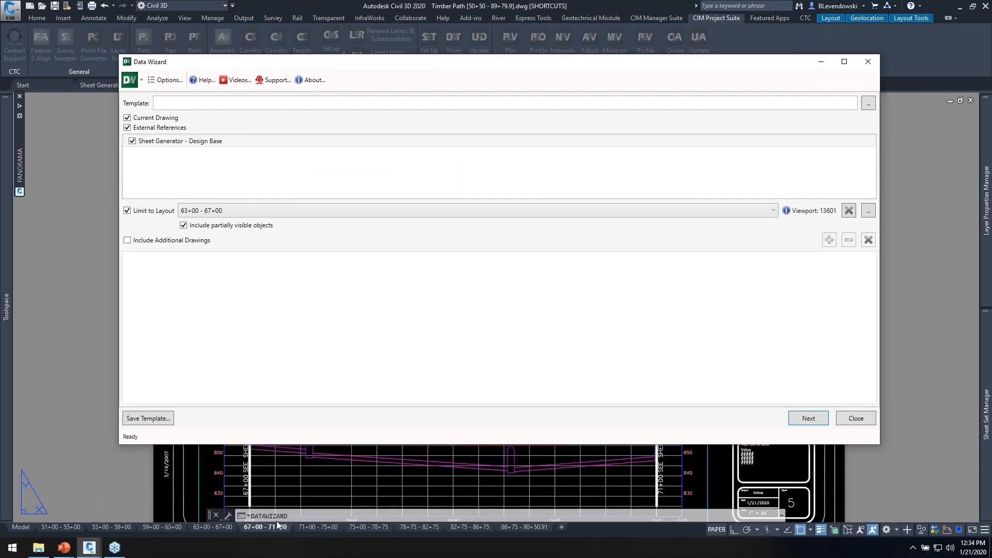
pyautogui.click(253, 213)
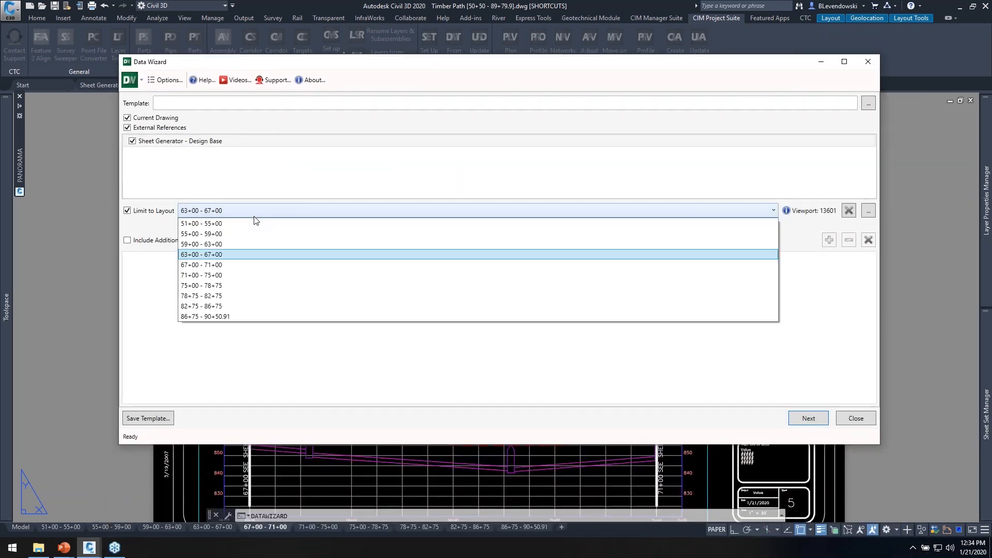
pyautogui.click(226, 267)
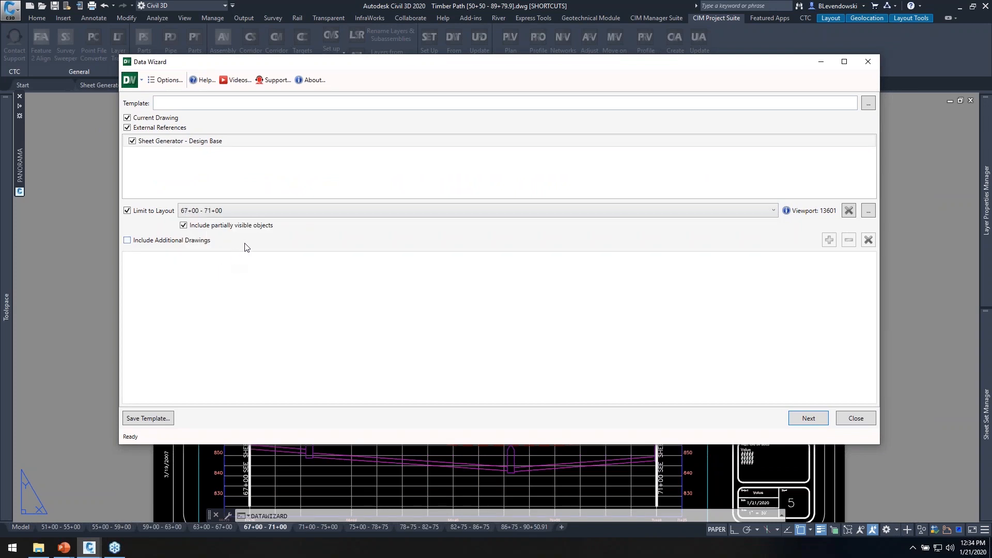
pyautogui.click(850, 211)
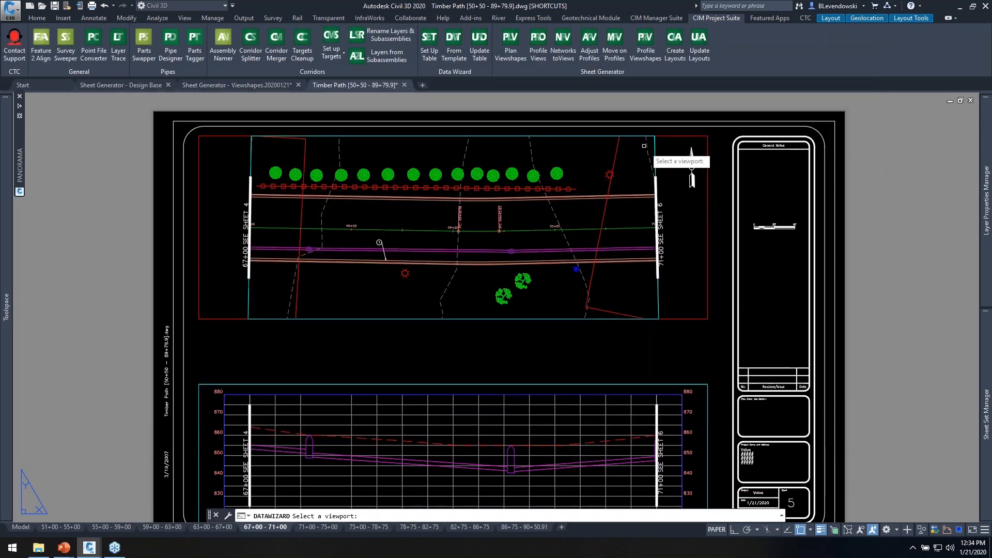
pyautogui.click(692, 167)
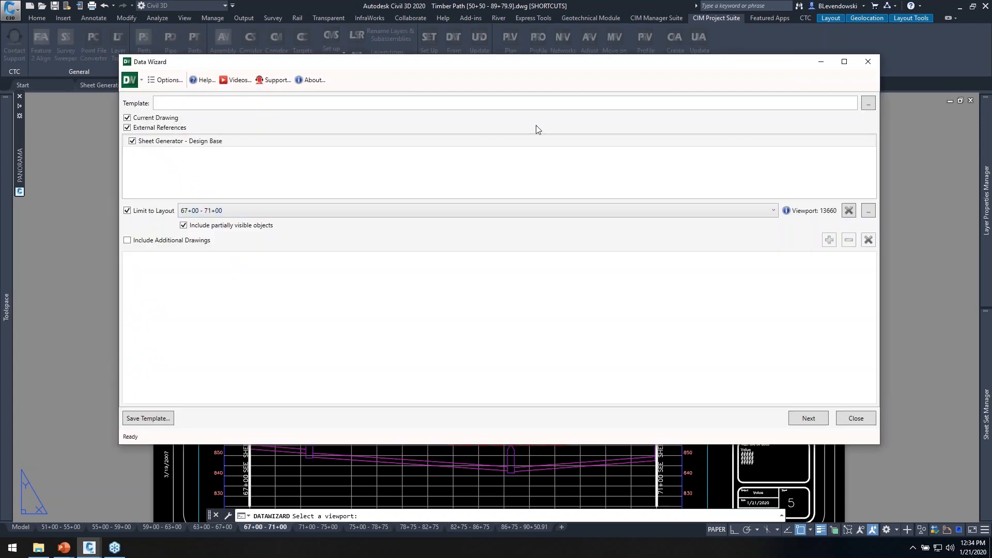
# - Exclude the current drawing from the sources, keeping only the external reference, and proceed to the object type selection
pyautogui.moveTo(539, 66); pyautogui.dragTo(512, 375)
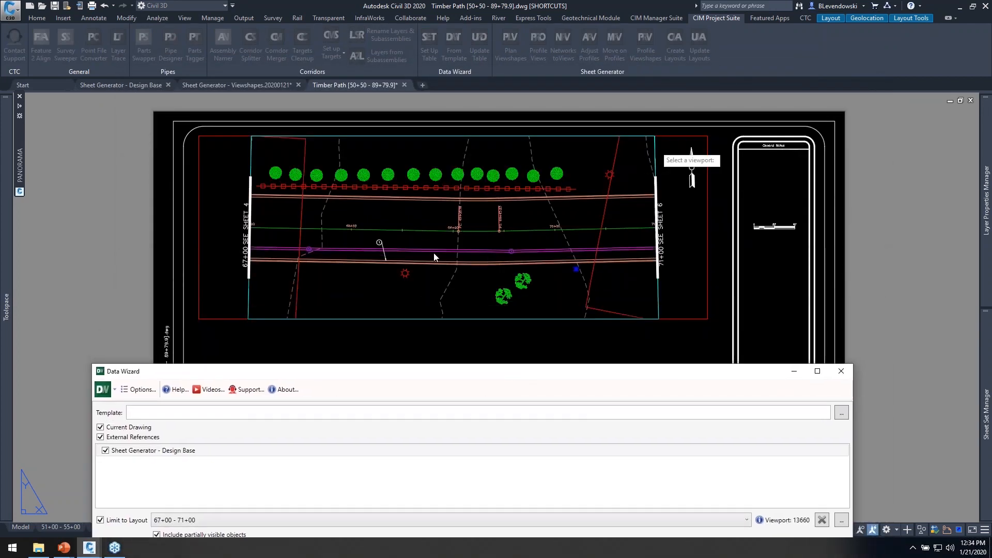
pyautogui.moveTo(478, 372); pyautogui.dragTo(506, 83)
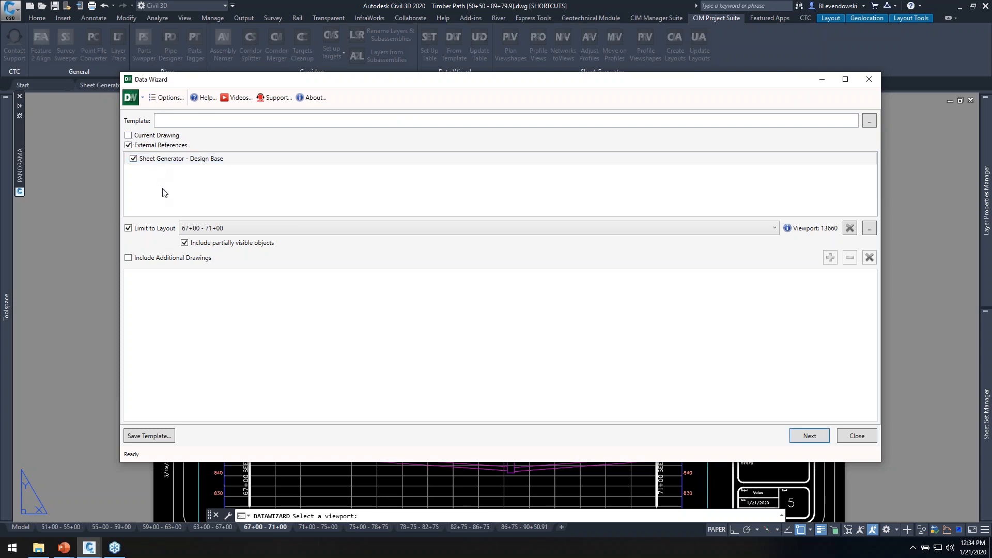
pyautogui.moveTo(394, 86); pyautogui.dragTo(394, 112)
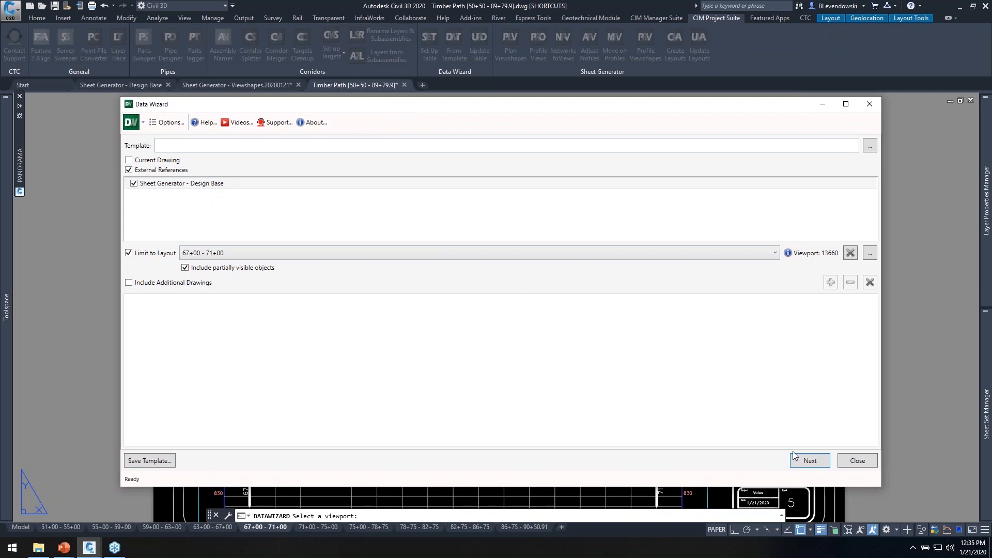
pyautogui.click(809, 462)
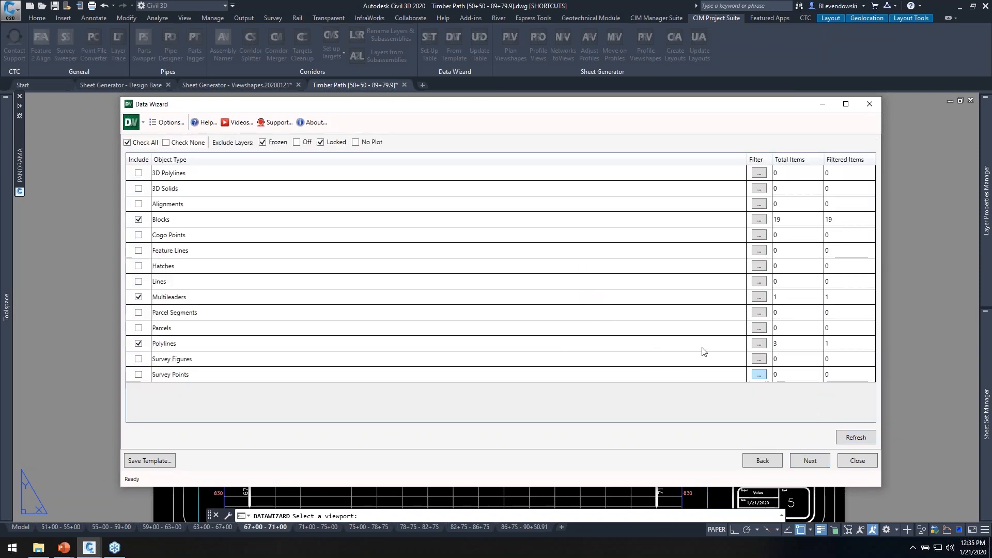
# - Include every object type in the extraction and compare the list with the plan viewport
pyautogui.click(142, 143)
pyautogui.moveTo(428, 112); pyautogui.dragTo(407, 113)
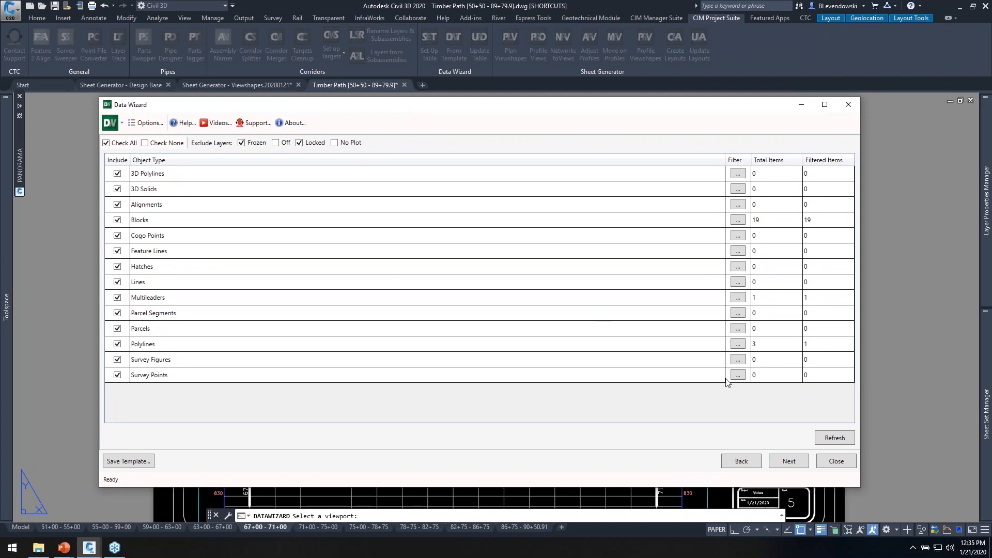
pyautogui.moveTo(381, 106)
pyautogui.mouseDown()
pyautogui.moveTo(563, 251)
pyautogui.moveTo(444, 320)
pyautogui.moveTo(352, 335)
pyautogui.moveTo(355, 365)
pyautogui.moveTo(382, 321)
pyautogui.mouseUp()
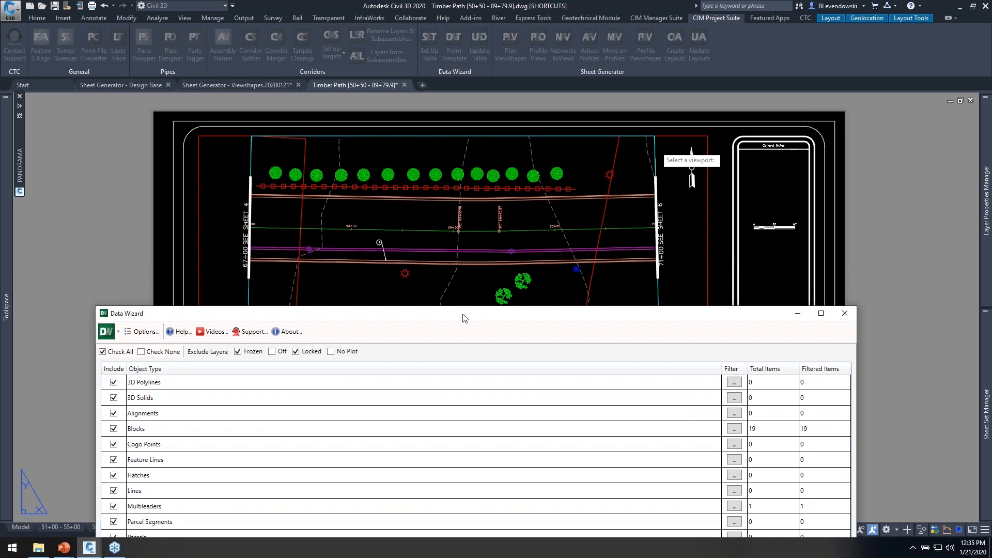
pyautogui.moveTo(462, 318); pyautogui.dragTo(491, 135)
# - Clear all object types, include only Blocks, Multileaders and Polylines, and refresh the item counts
pyautogui.click(170, 168)
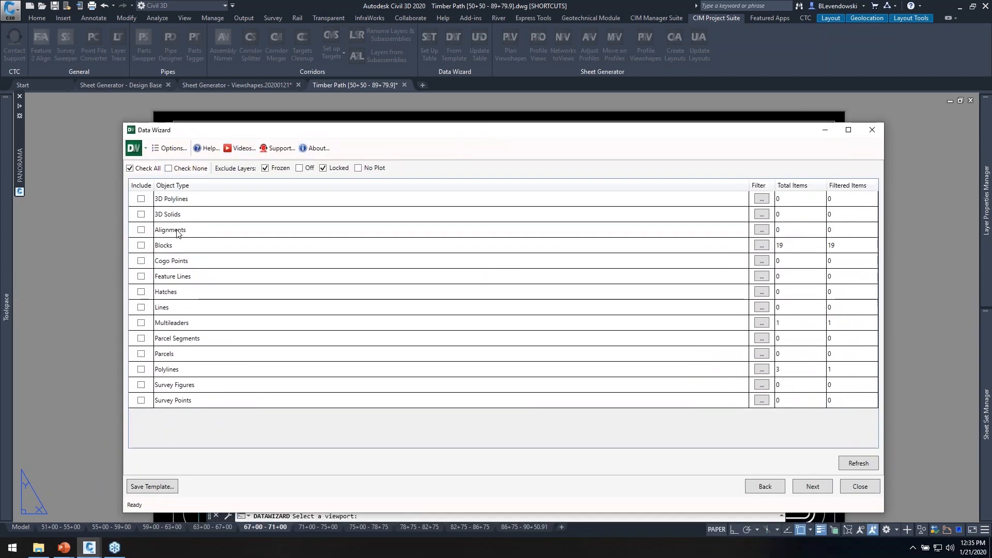
pyautogui.click(141, 246)
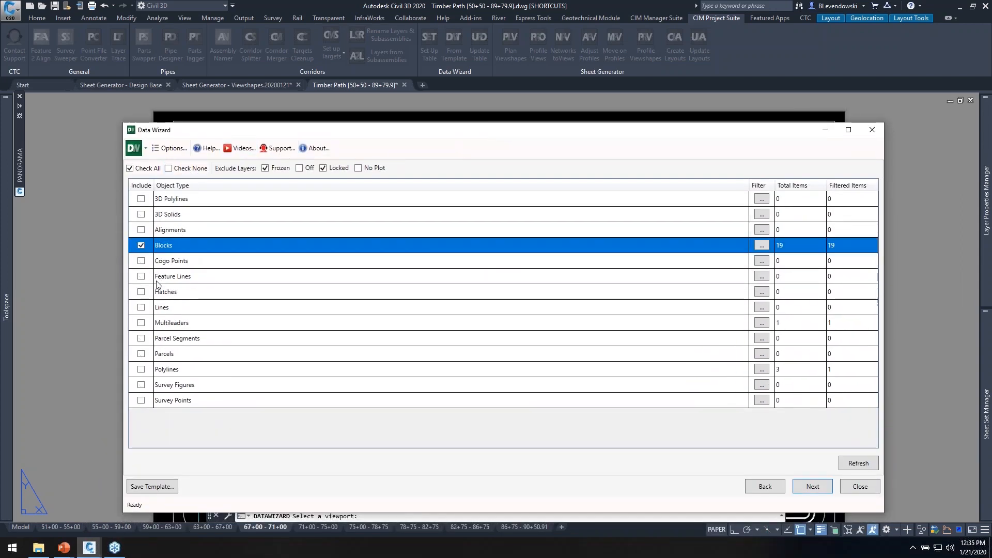
pyautogui.click(141, 323)
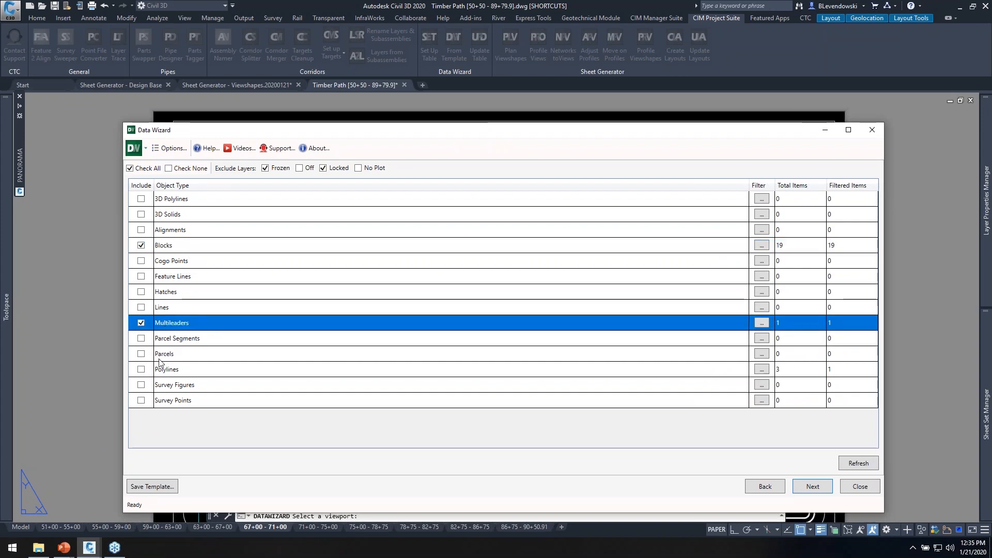
pyautogui.click(141, 370)
pyautogui.moveTo(488, 127); pyautogui.dragTo(470, 80)
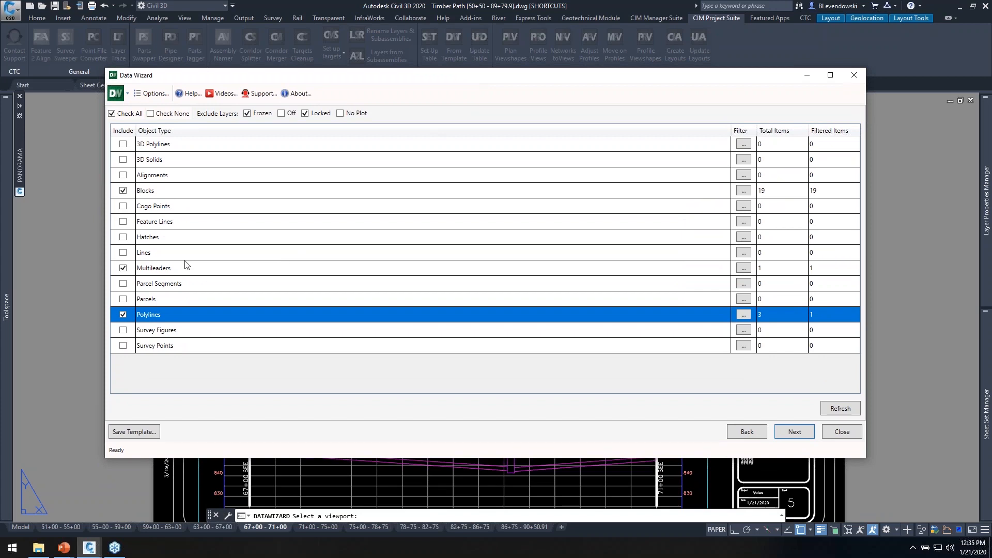
pyautogui.click(840, 409)
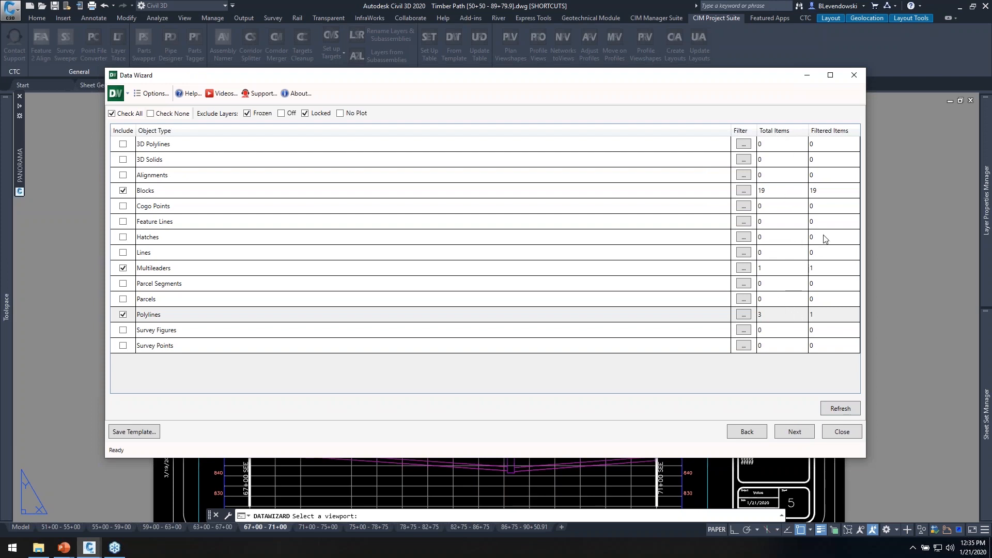
# - Proceed to the list of objects for extraction and expand the Blocks category to review its entries
pyautogui.click(795, 433)
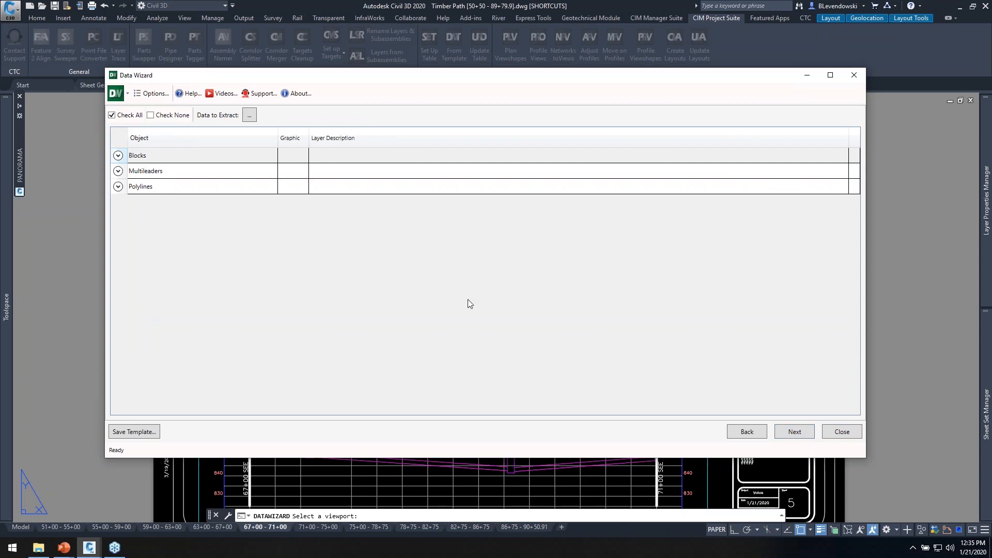
pyautogui.click(118, 155)
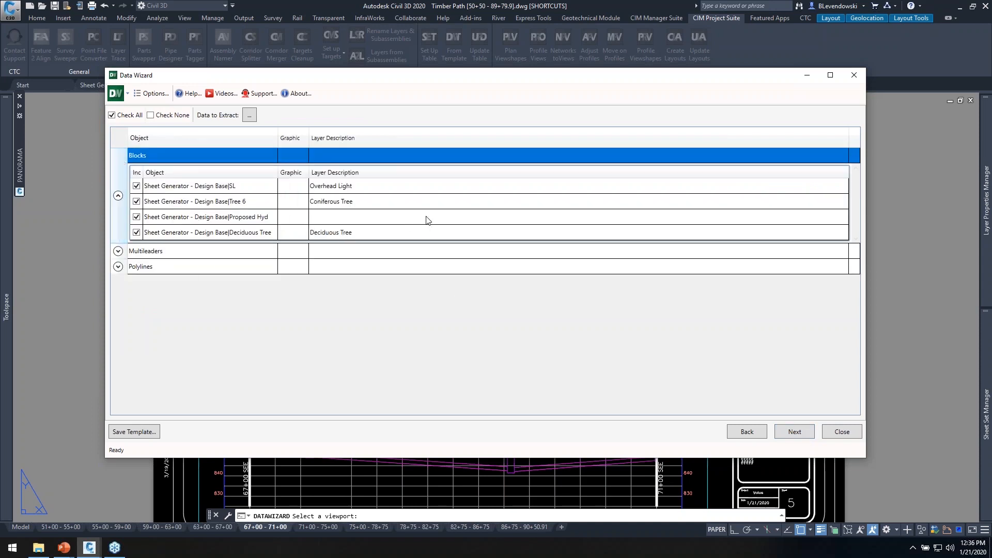
pyautogui.moveTo(448, 85); pyautogui.dragTo(432, 122)
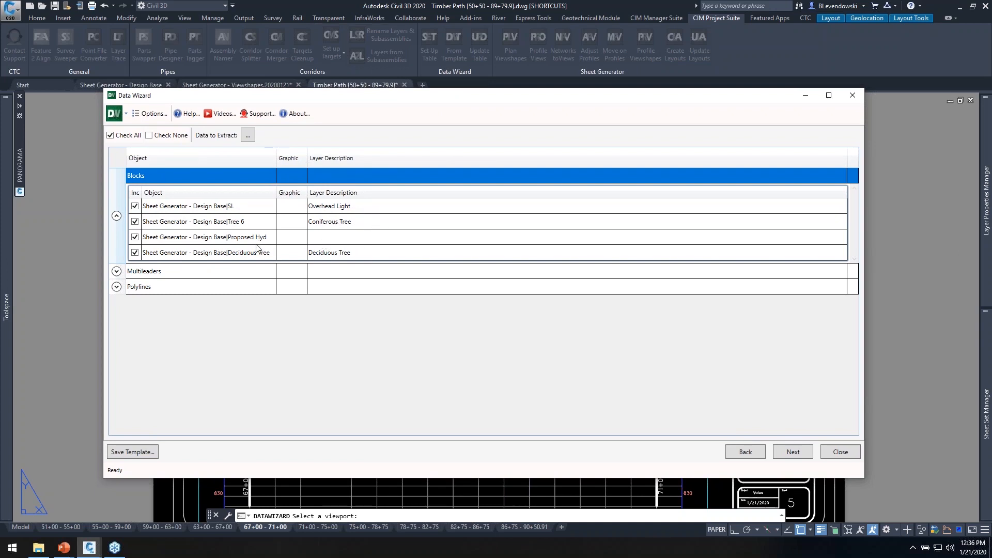
# - Expand the Multileaders and Polylines categories and compare the listed objects with those in the plan viewport
pyautogui.click(116, 271)
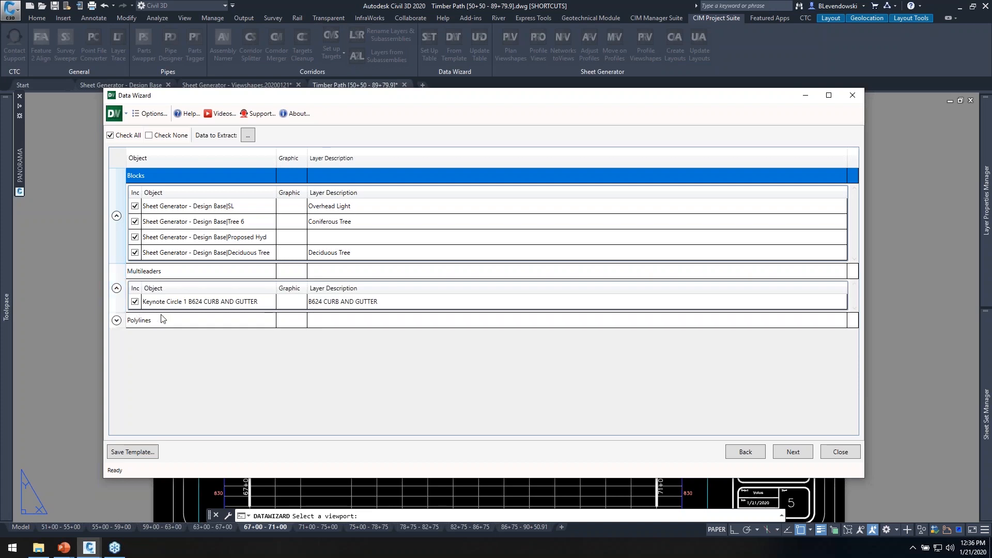
pyautogui.moveTo(509, 98); pyautogui.dragTo(489, 366)
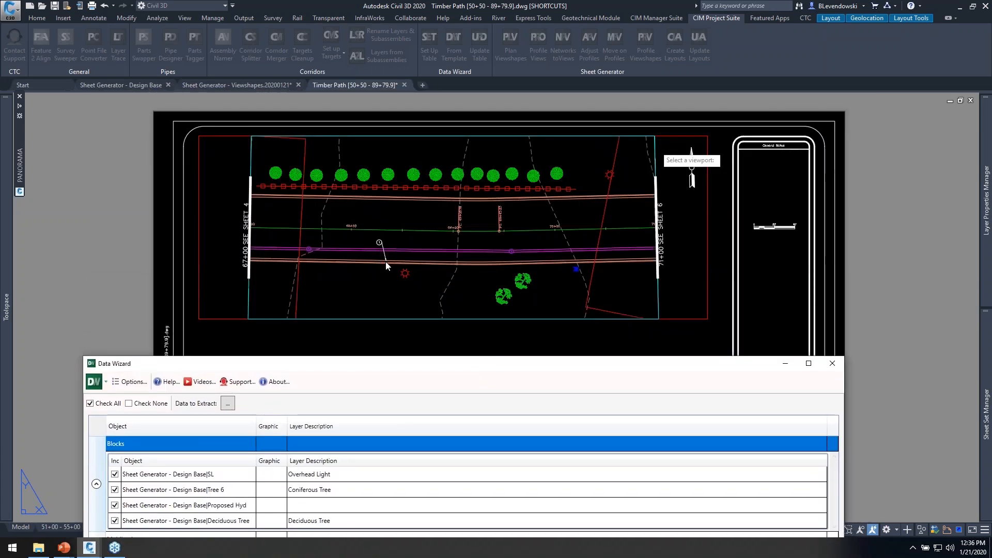
pyautogui.moveTo(449, 365); pyautogui.dragTo(469, 72)
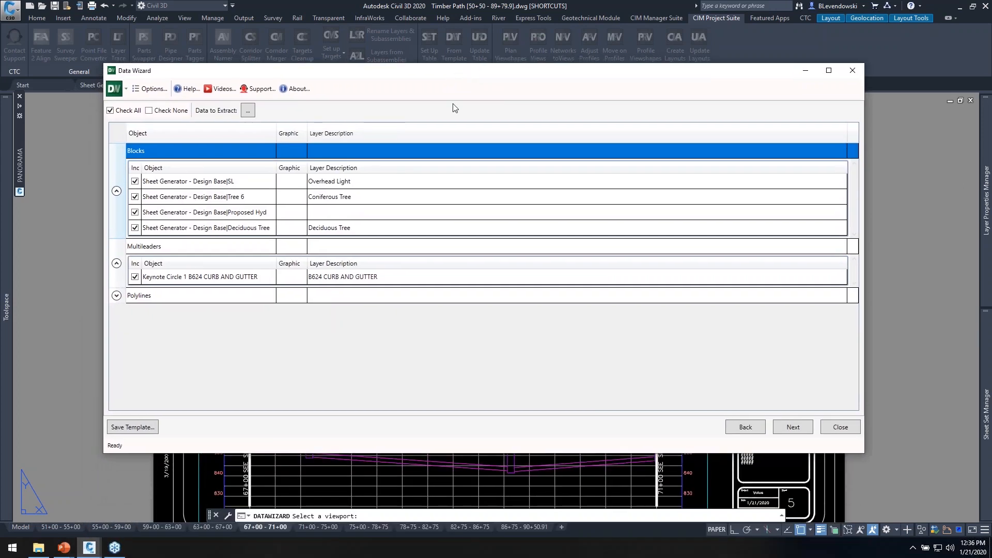
pyautogui.click(116, 295)
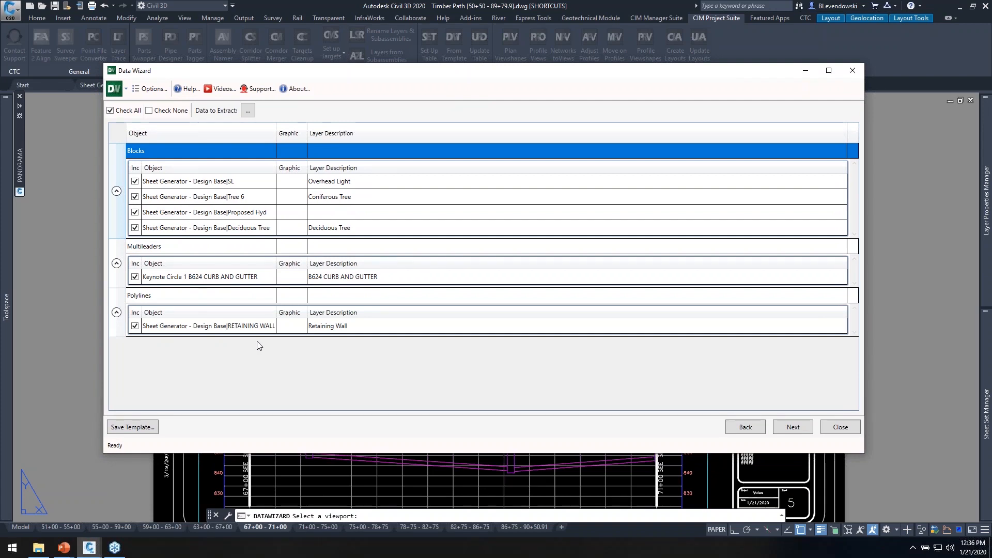
pyautogui.moveTo(506, 70)
pyautogui.mouseDown()
pyautogui.moveTo(532, 378)
pyautogui.moveTo(505, 212)
pyautogui.moveTo(517, 47)
pyautogui.mouseUp()
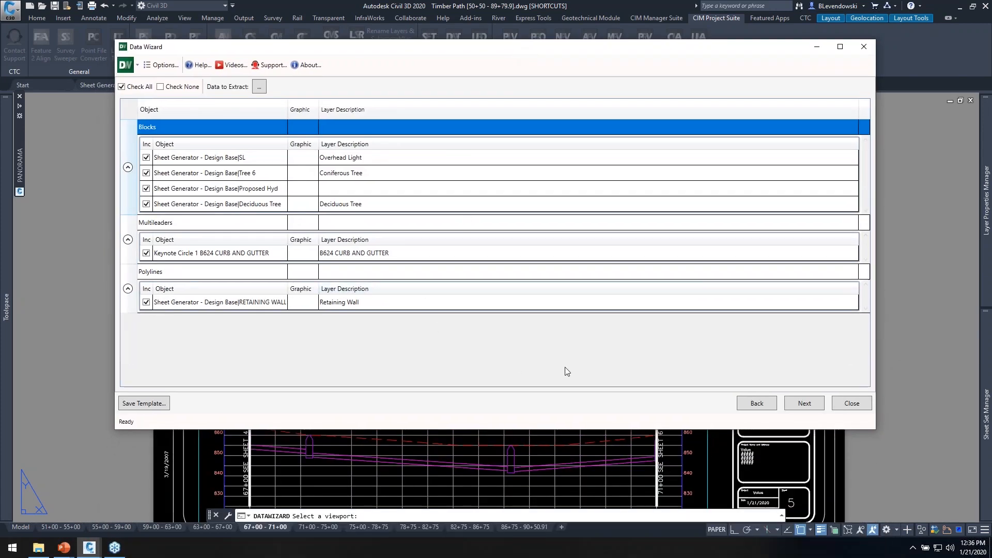
# - Return to the object types, check the Polylines layer filter, refresh the item counts and review the Polylines entries
pyautogui.click(764, 404)
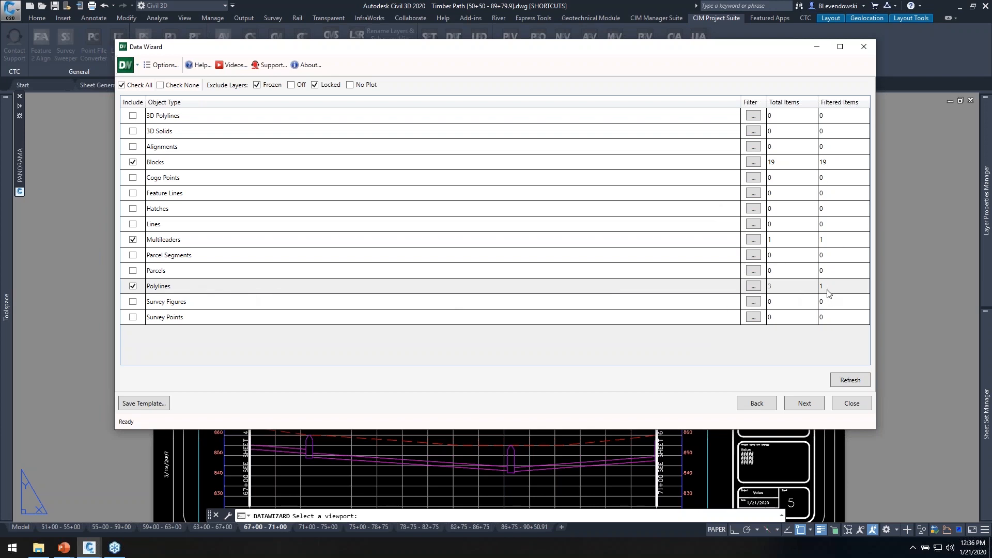
pyautogui.click(753, 287)
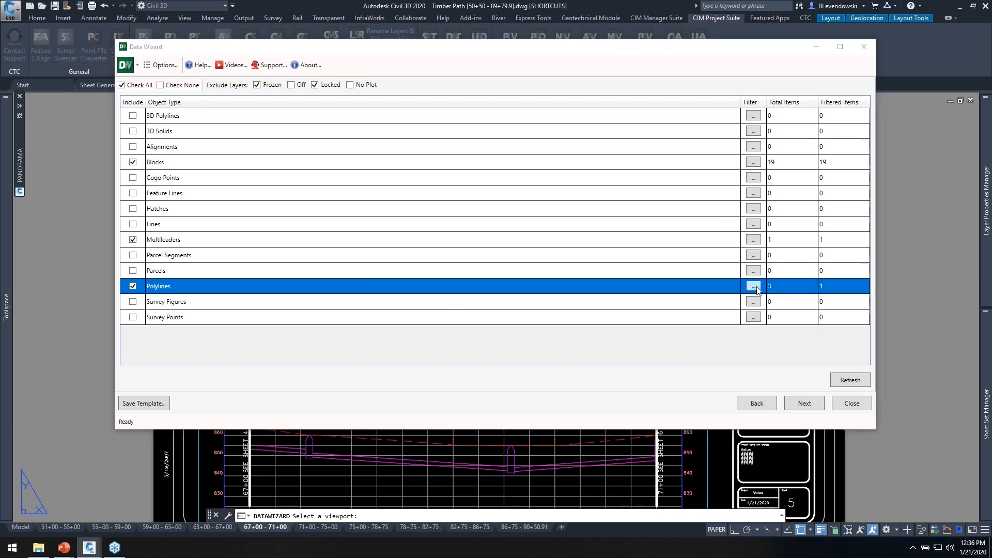
pyautogui.click(514, 181)
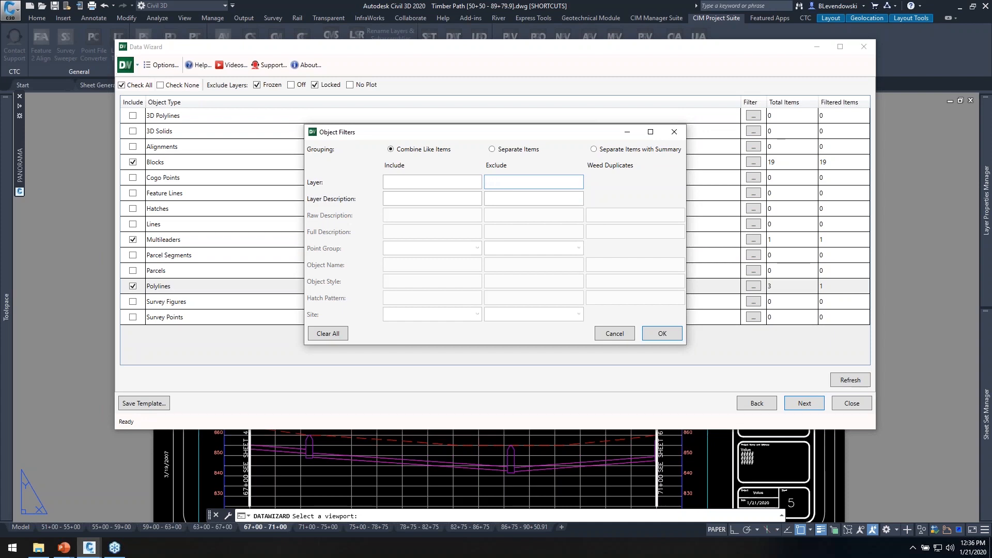
pyautogui.click(661, 333)
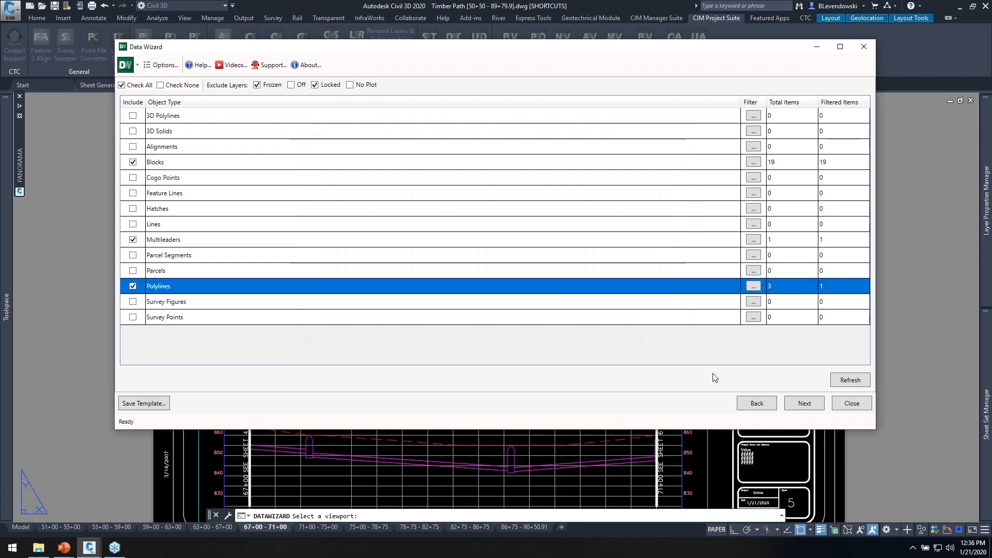
pyautogui.click(834, 382)
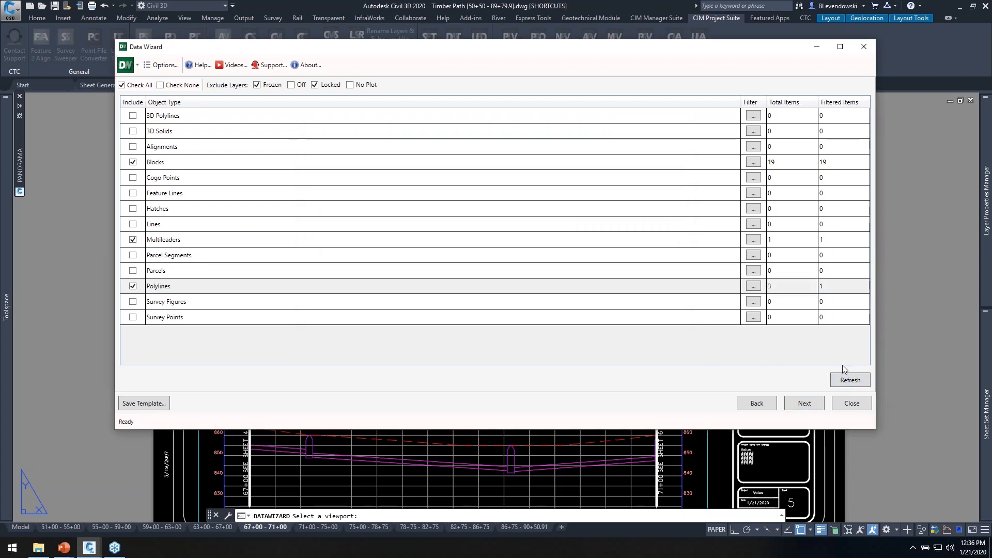
pyautogui.click(805, 404)
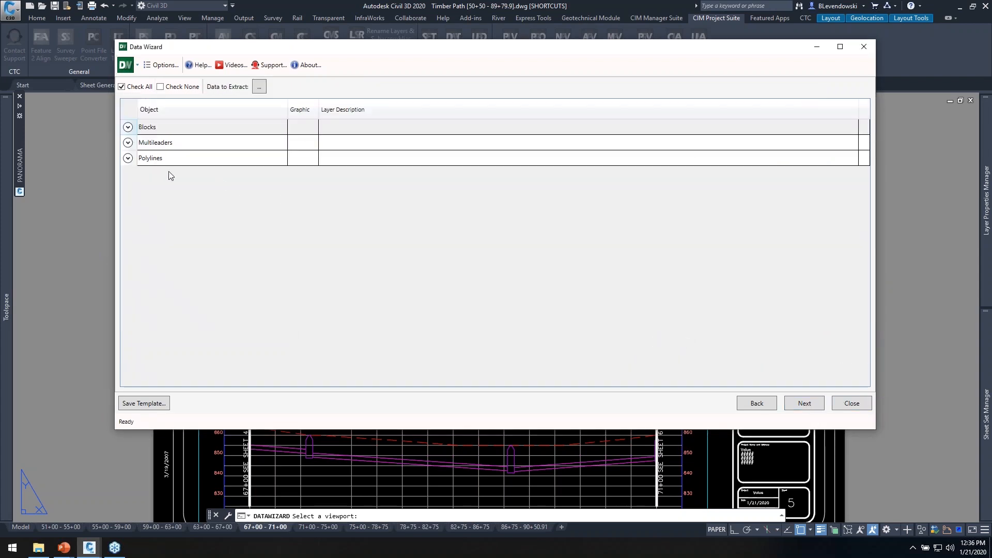
pyautogui.click(128, 158)
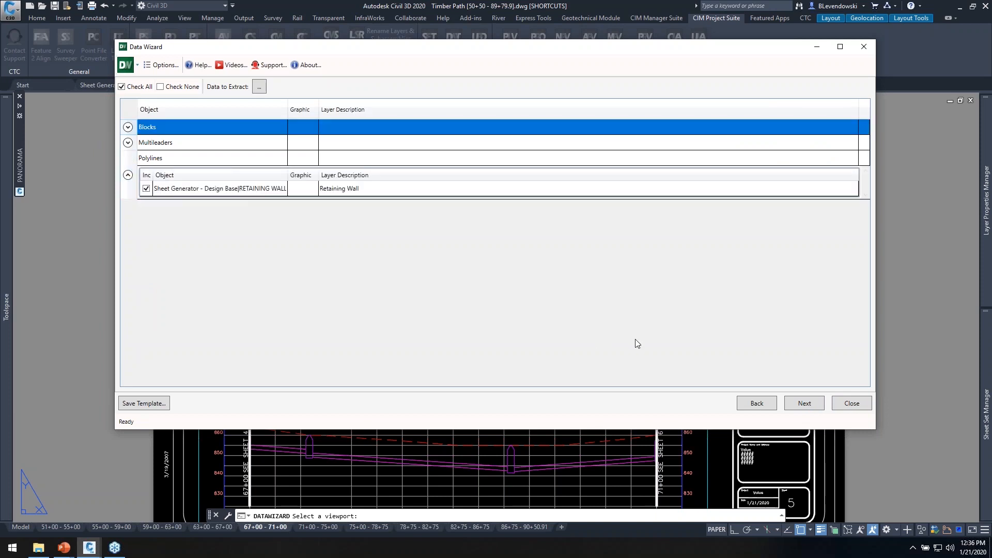
# - Recheck the Polylines object filter and view the Polylines category again in the list of objects
pyautogui.click(755, 403)
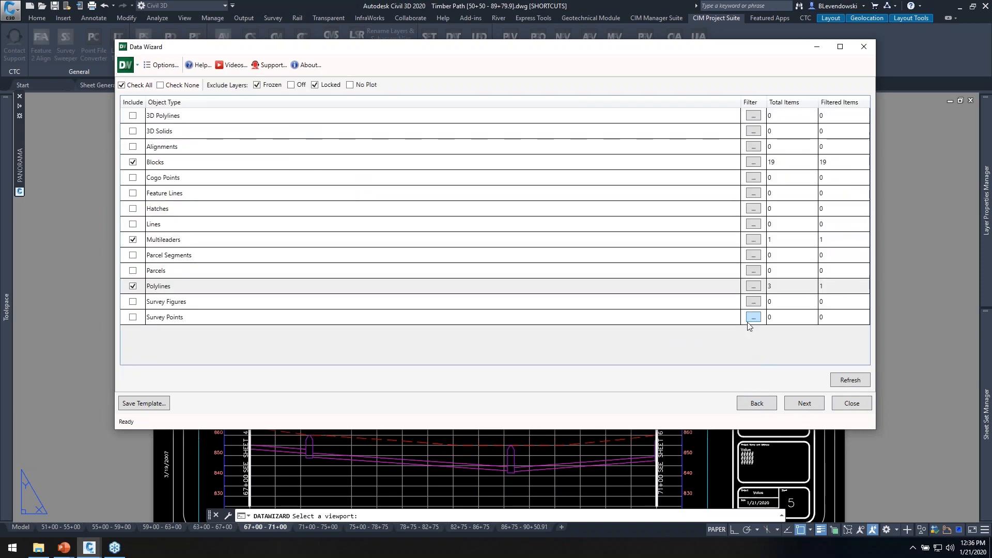
pyautogui.click(753, 287)
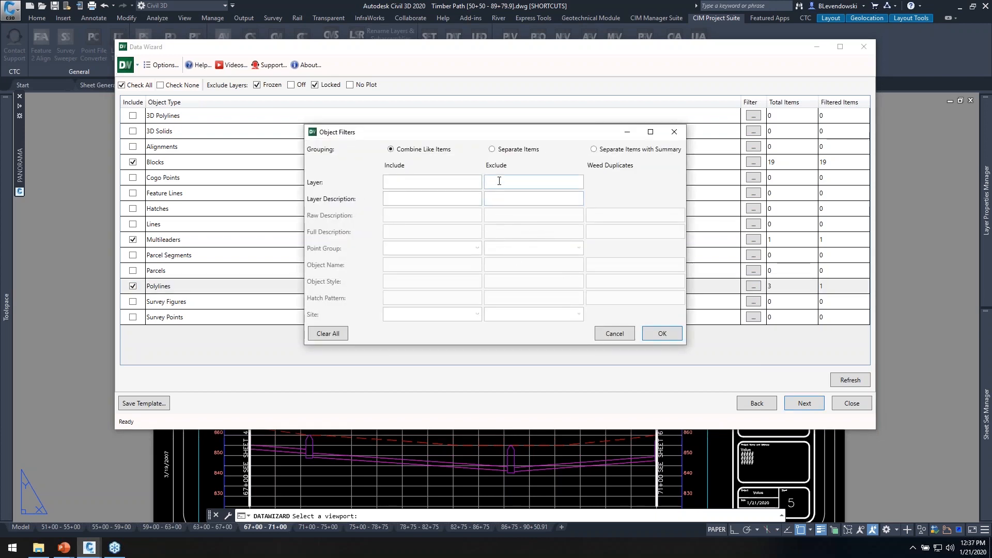
pyautogui.click(662, 334)
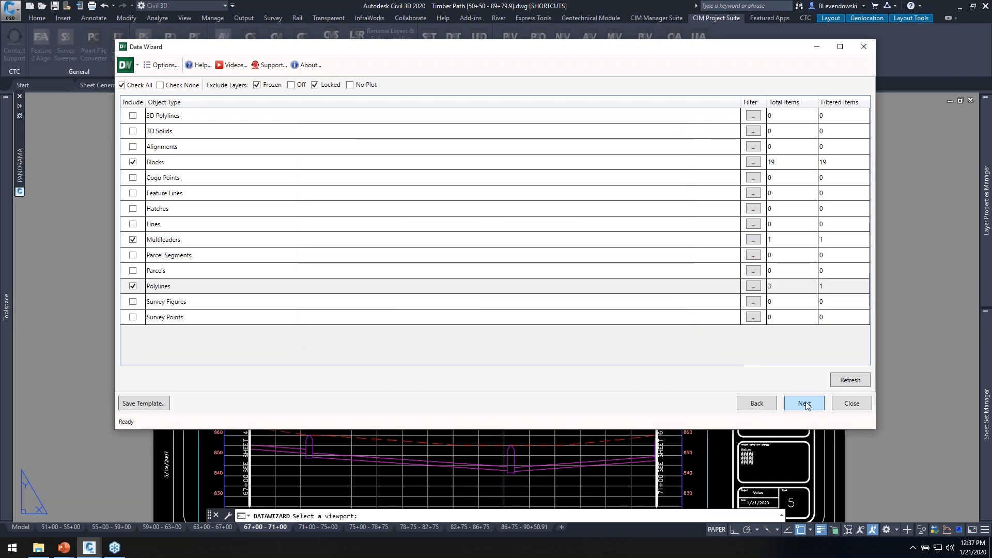
pyautogui.click(804, 403)
pyautogui.click(127, 158)
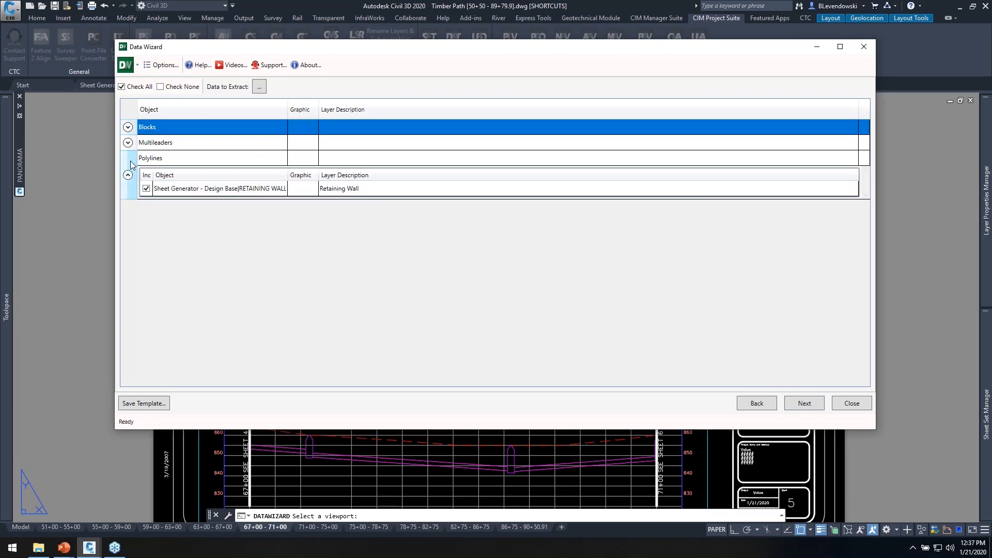
# - Examine the layer Include and Exclude options in the Polylines filter, accept them as they are and return to the object list
pyautogui.click(757, 403)
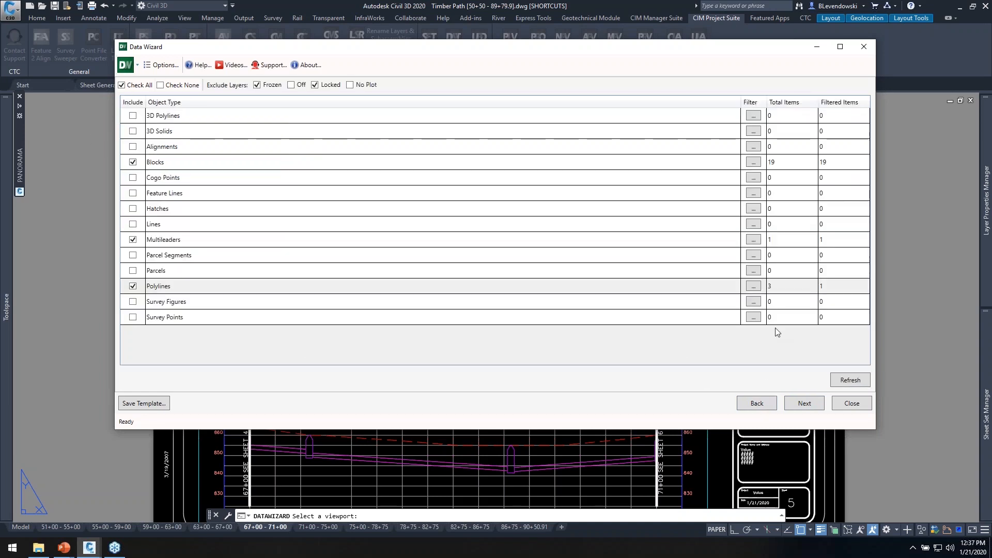
pyautogui.click(753, 286)
pyautogui.moveTo(514, 135); pyautogui.dragTo(442, 170)
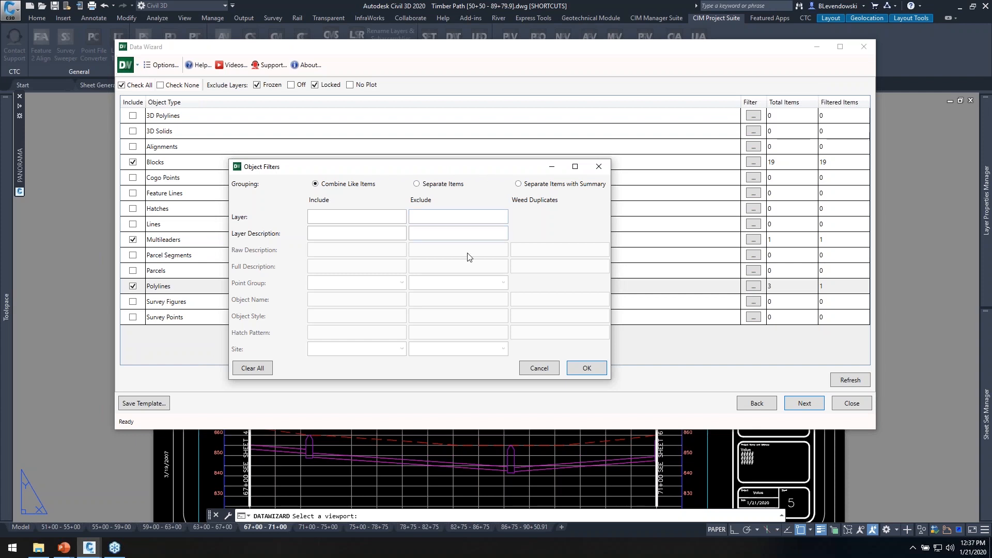
pyautogui.click(444, 217)
pyautogui.click(587, 367)
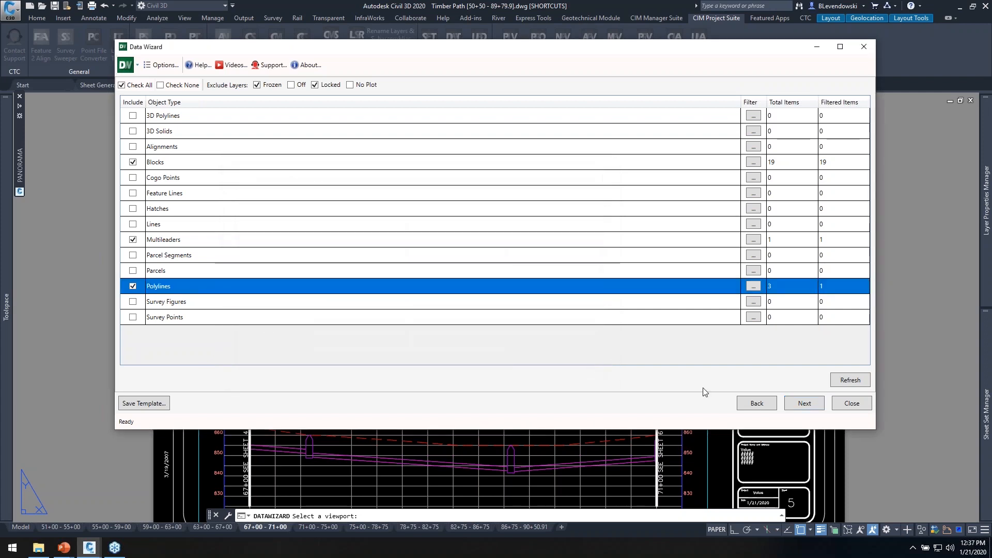
pyautogui.click(797, 403)
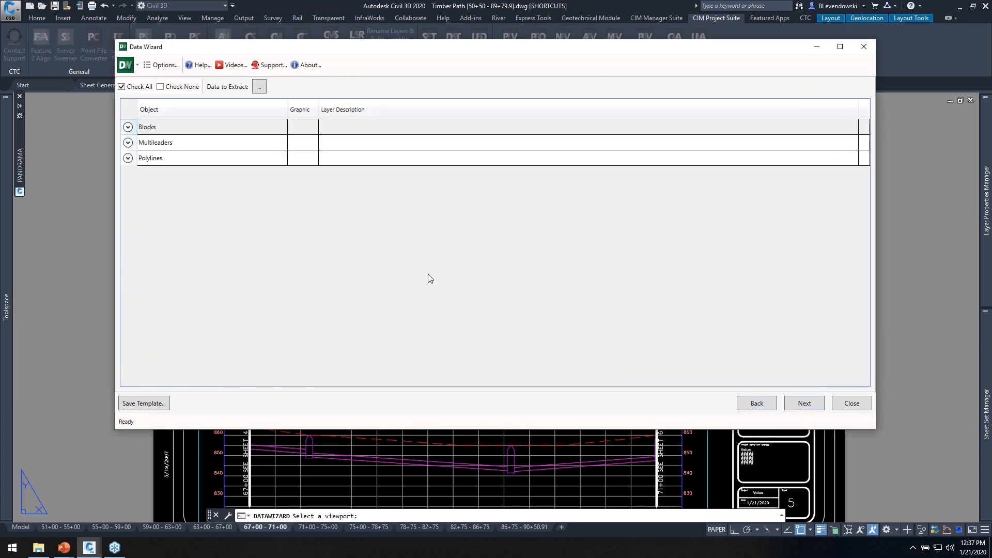
# - Expand the Blocks category and look through all the fields available in Data to Extract
pyautogui.click(128, 126)
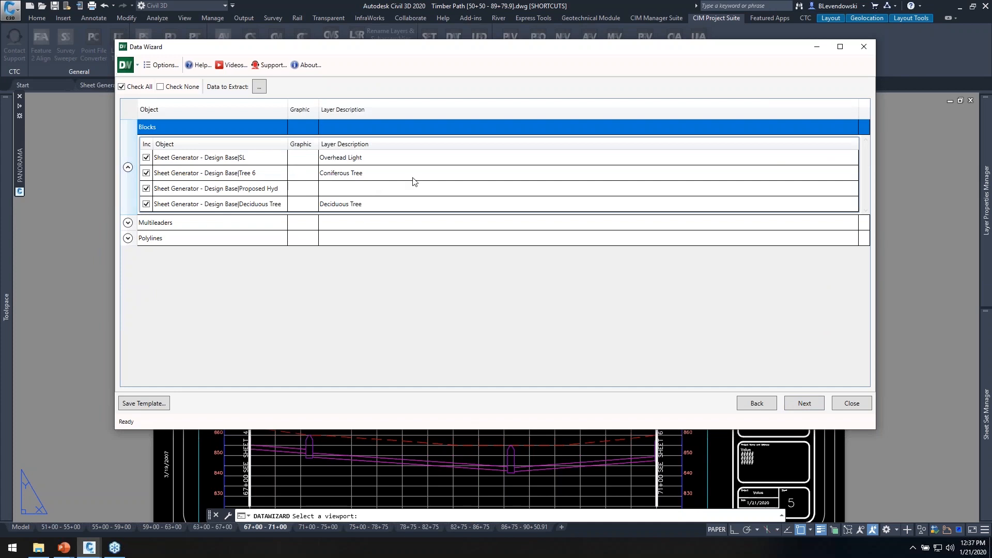
pyautogui.click(259, 86)
pyautogui.moveTo(485, 140); pyautogui.dragTo(589, 70)
pyautogui.moveTo(632, 270)
pyautogui.mouseDown()
pyautogui.moveTo(626, 312)
pyautogui.moveTo(643, 429)
pyautogui.mouseUp()
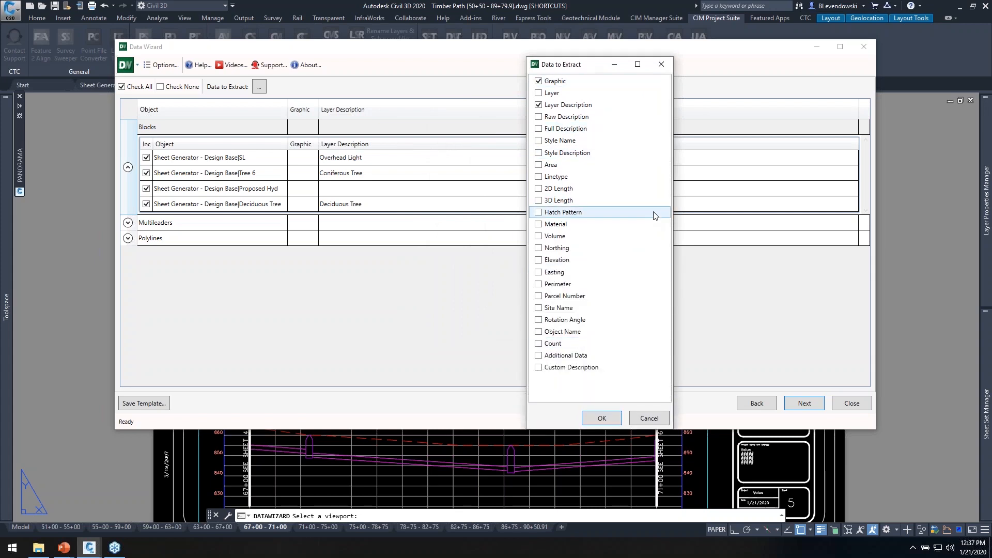
# - Try out fields such as Area in Data to Extract, and cancel the selection
pyautogui.click(557, 201)
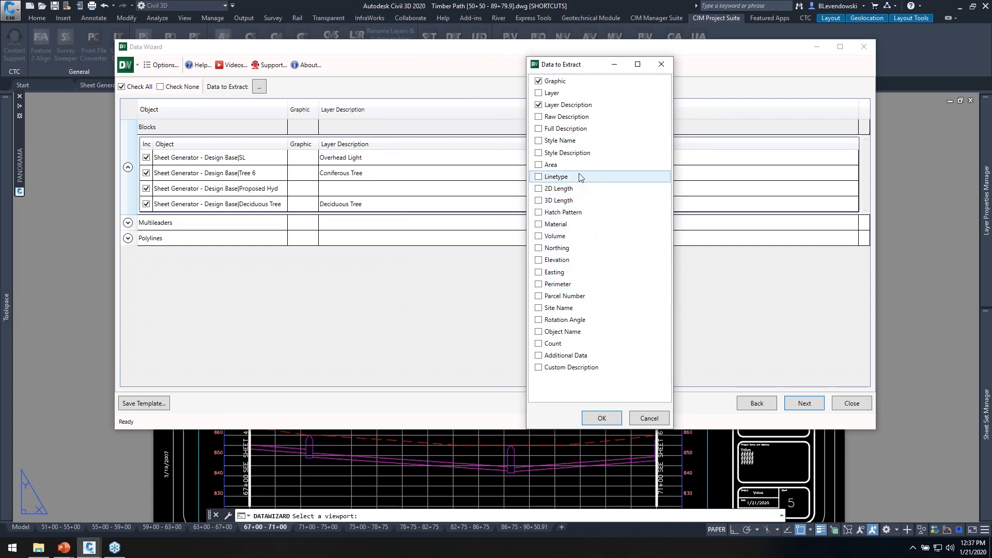
pyautogui.click(537, 168)
pyautogui.click(539, 192)
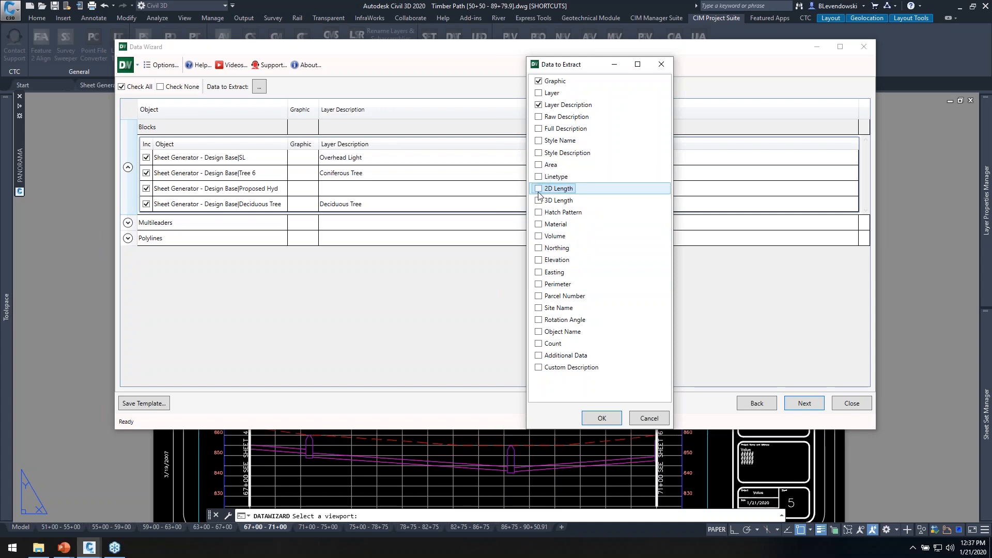
pyautogui.click(537, 167)
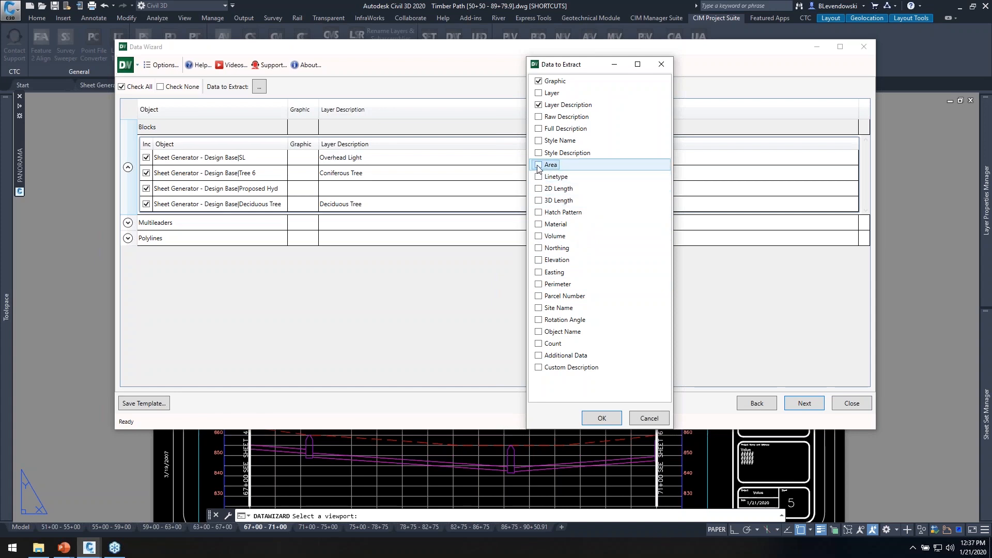
pyautogui.click(538, 167)
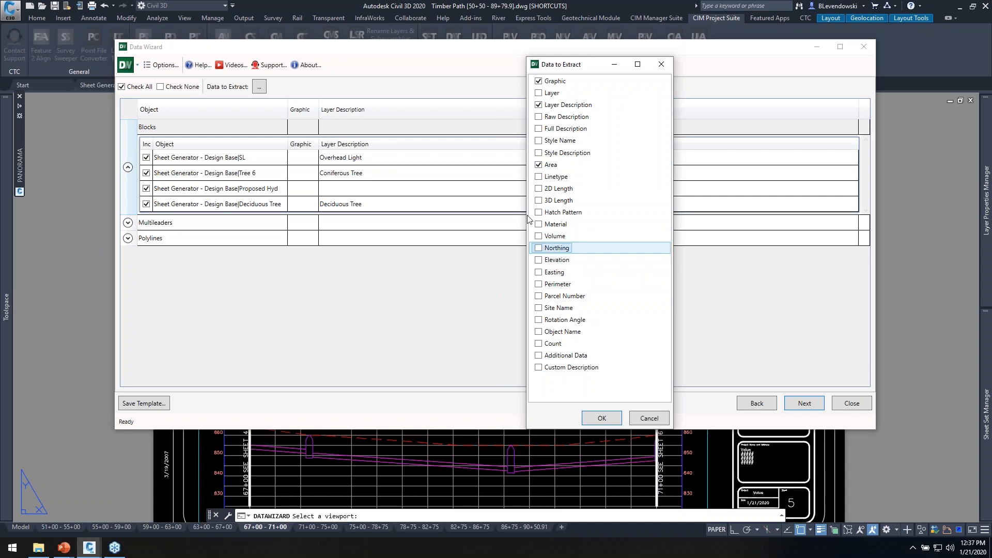
pyautogui.click(554, 225)
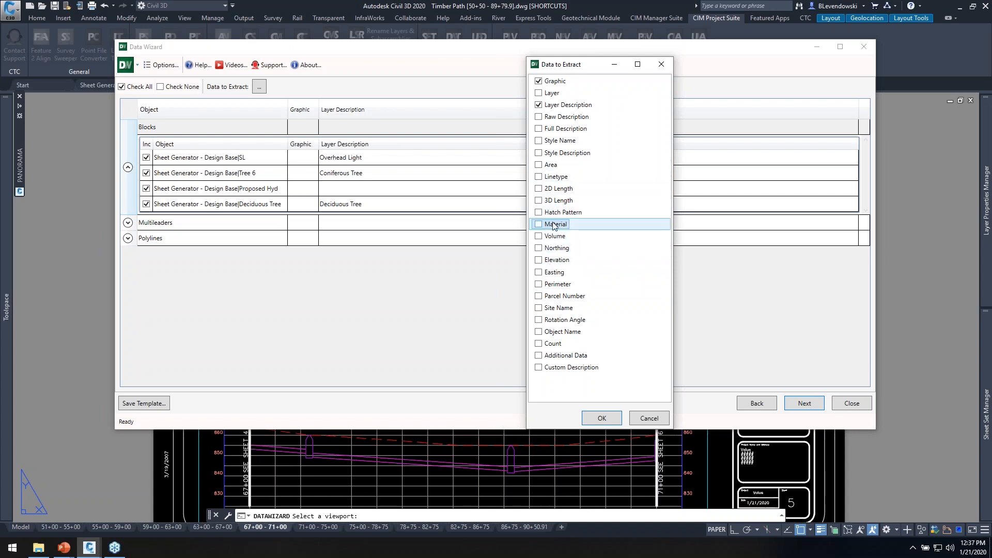
pyautogui.click(571, 203)
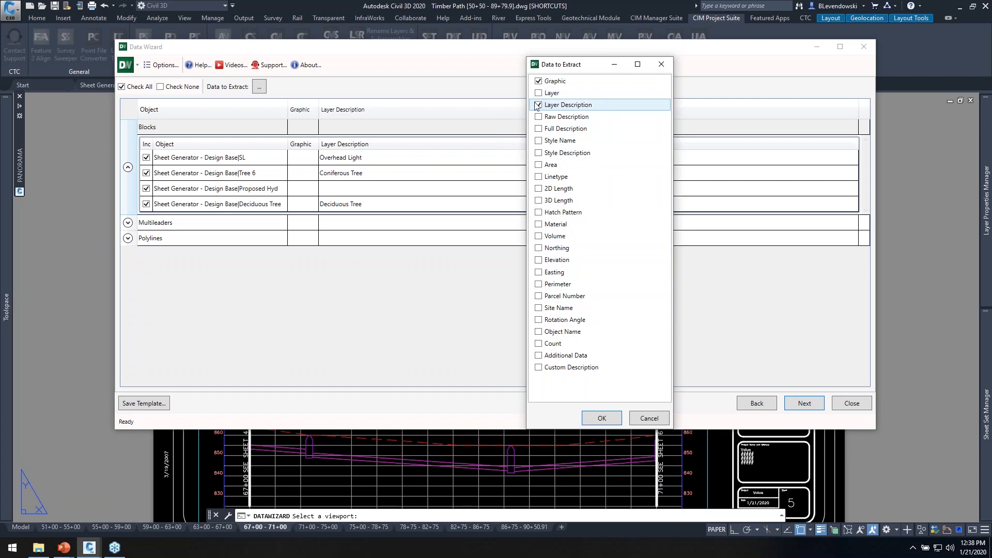
pyautogui.click(649, 417)
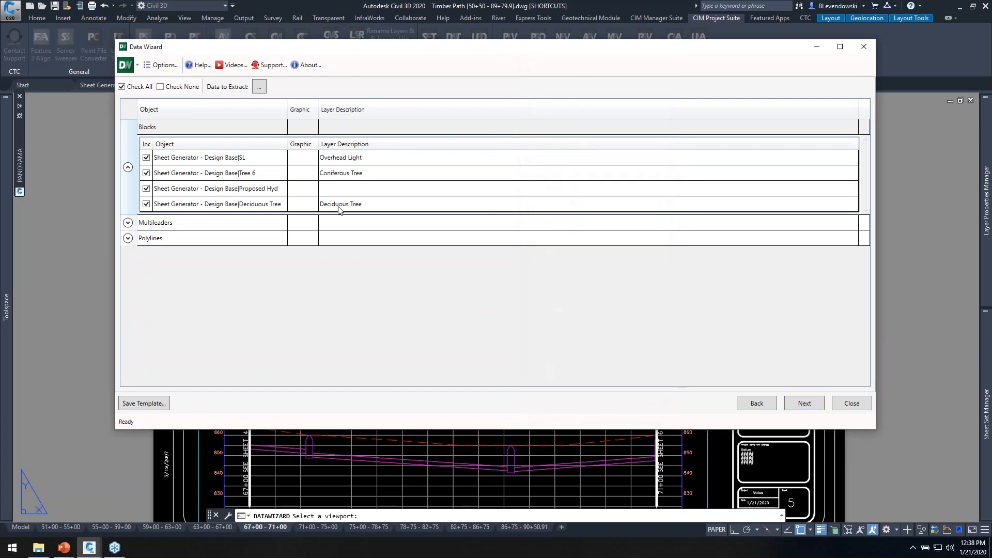
# - Proceed to the output settings and set the AutoCAD table style to PS Legend
pyautogui.click(803, 403)
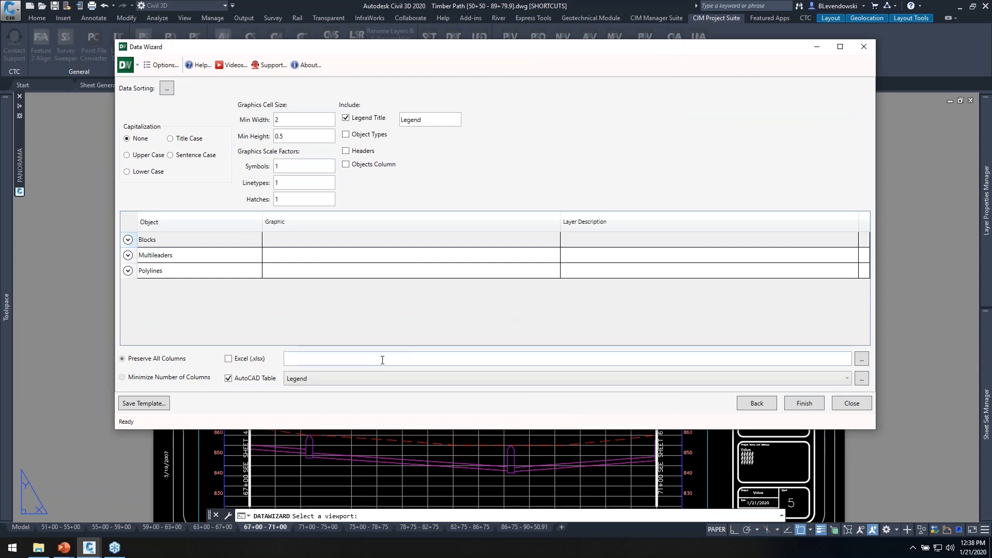
pyautogui.click(338, 379)
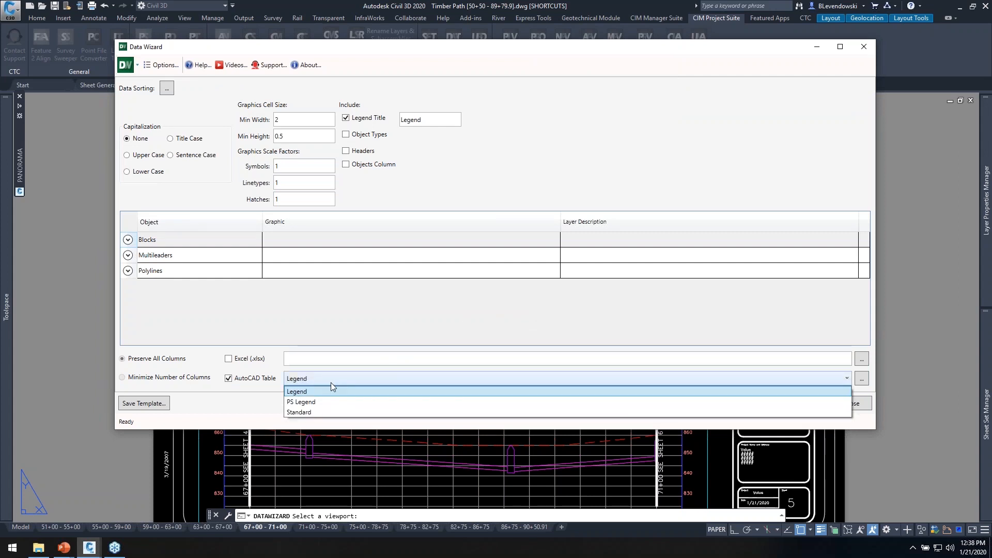
pyautogui.click(302, 402)
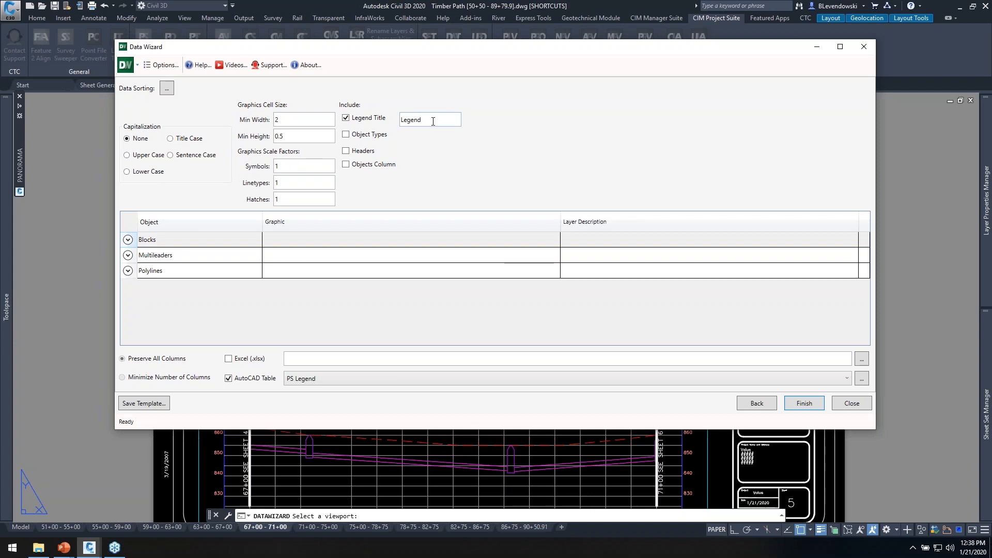
# - Leave the legend title out of the table and set the graphics scale factor for symbols to 0.05
pyautogui.click(375, 119)
pyautogui.click(304, 165)
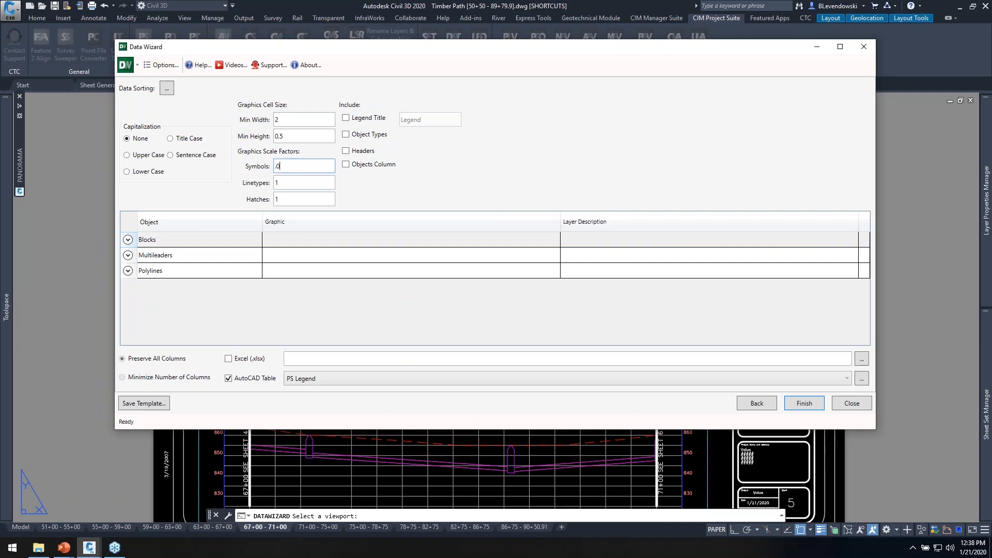
pyautogui.press('Tab')
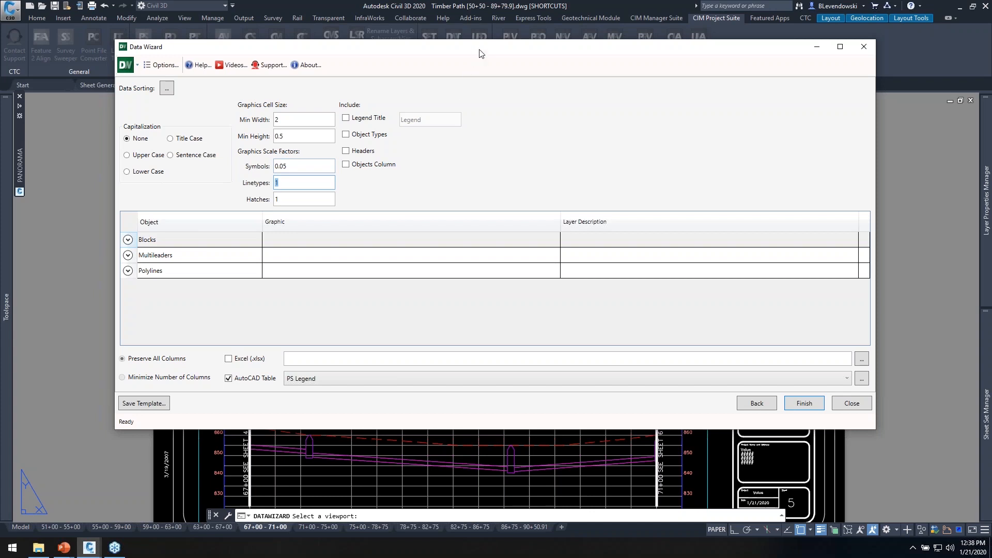
pyautogui.moveTo(481, 53); pyautogui.dragTo(493, 32)
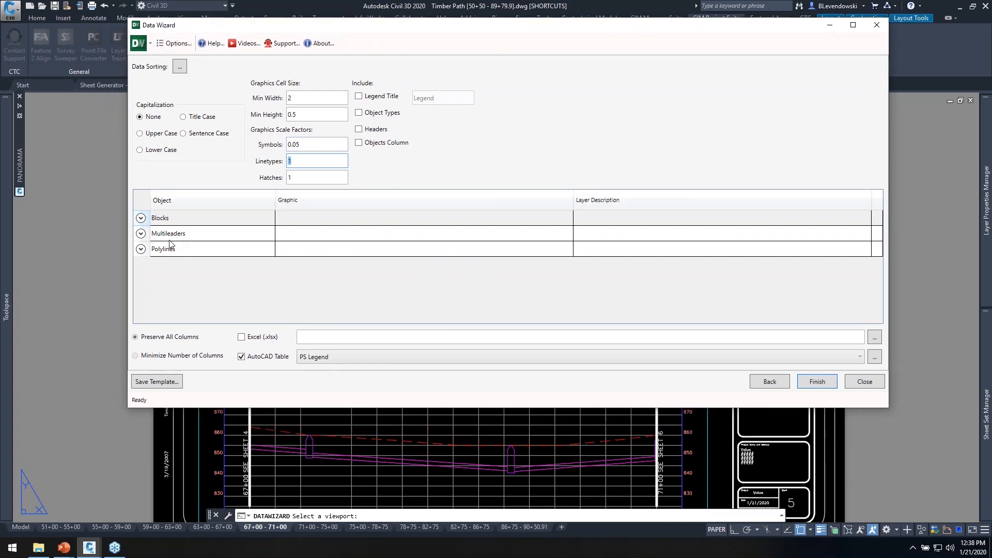
# - Review the block entries in the Data Wizard preview, finish the table and insert it just below the plan viewport near its west end
pyautogui.click(140, 218)
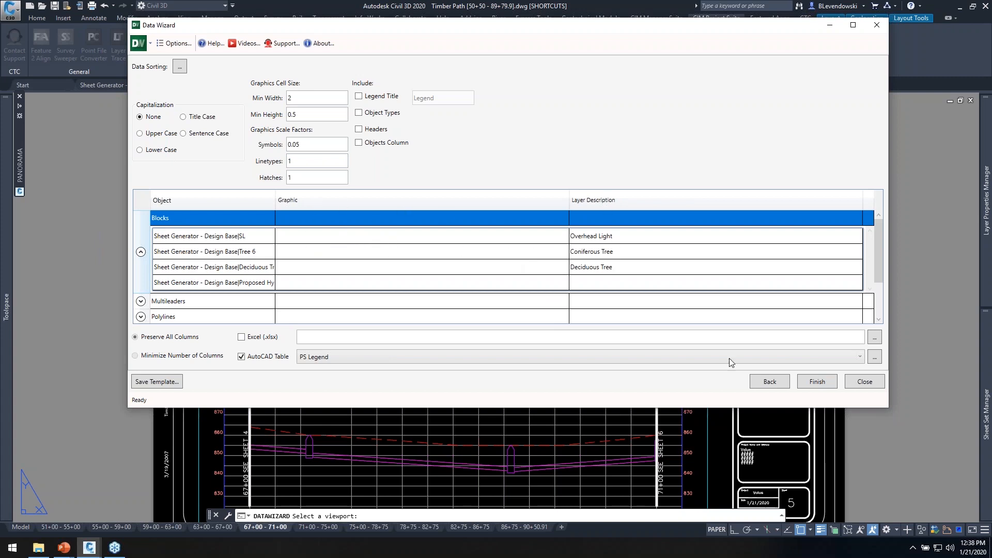
pyautogui.click(819, 381)
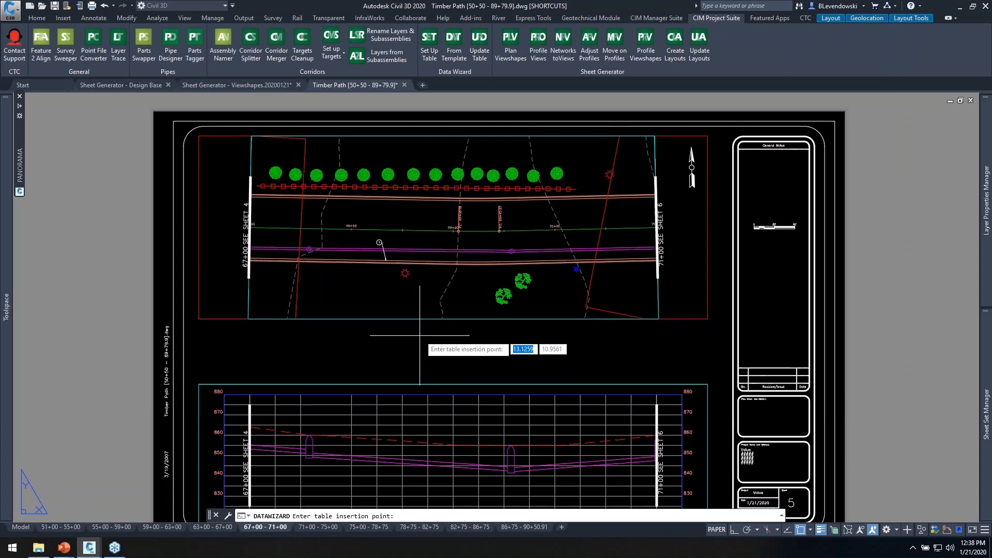
pyautogui.click(321, 332)
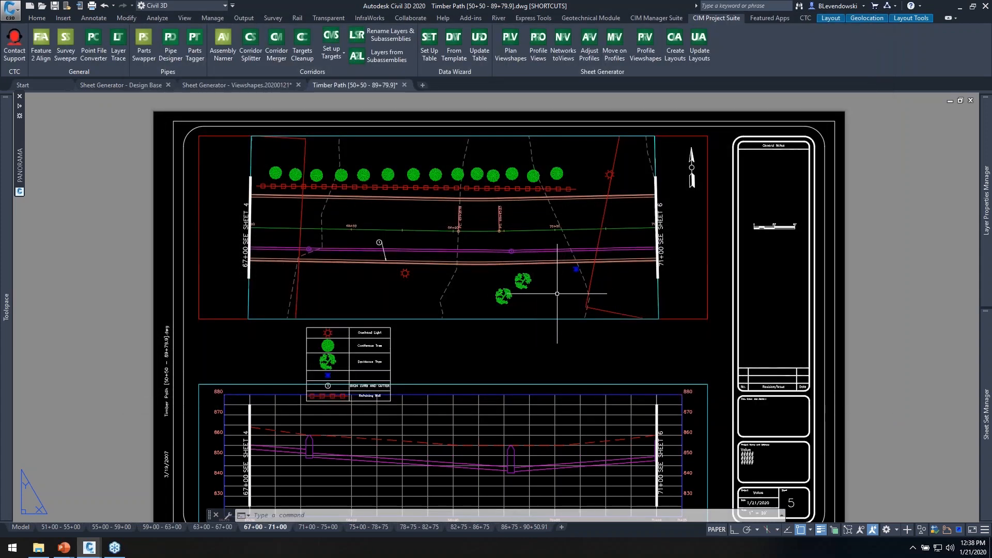
# - Break the legend table after the Deciduous Tree row so that the remaining rows form a second block beside the first
pyautogui.moveTo(433, 356)
pyautogui.mouseDown(button='middle')
pyautogui.moveTo(513, 290)
pyautogui.moveTo(510, 271)
pyautogui.moveTo(454, 374)
pyautogui.mouseUp(button='middle')
pyautogui.scroll(2, 462, 307)
pyautogui.click(425, 360)
pyautogui.click(392, 382)
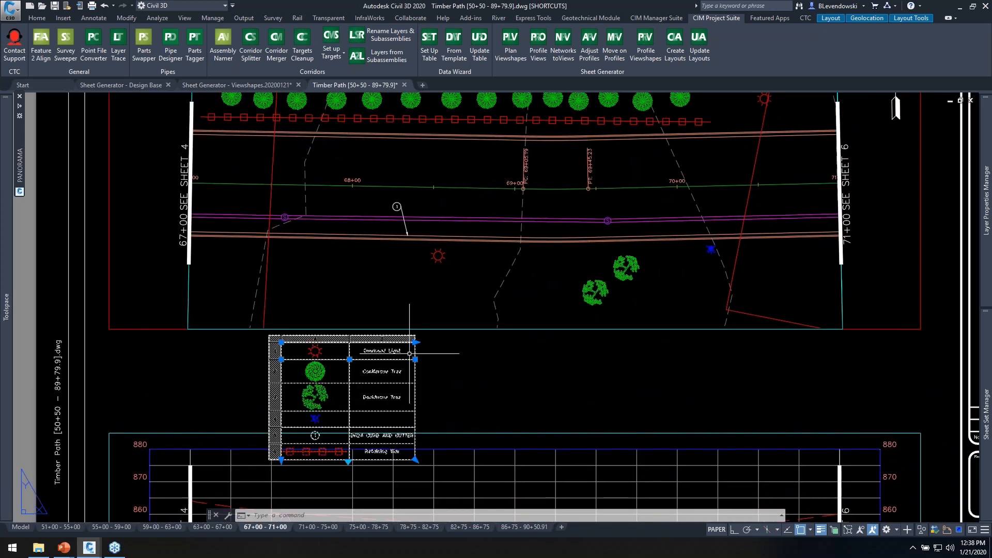
pyautogui.click(348, 459)
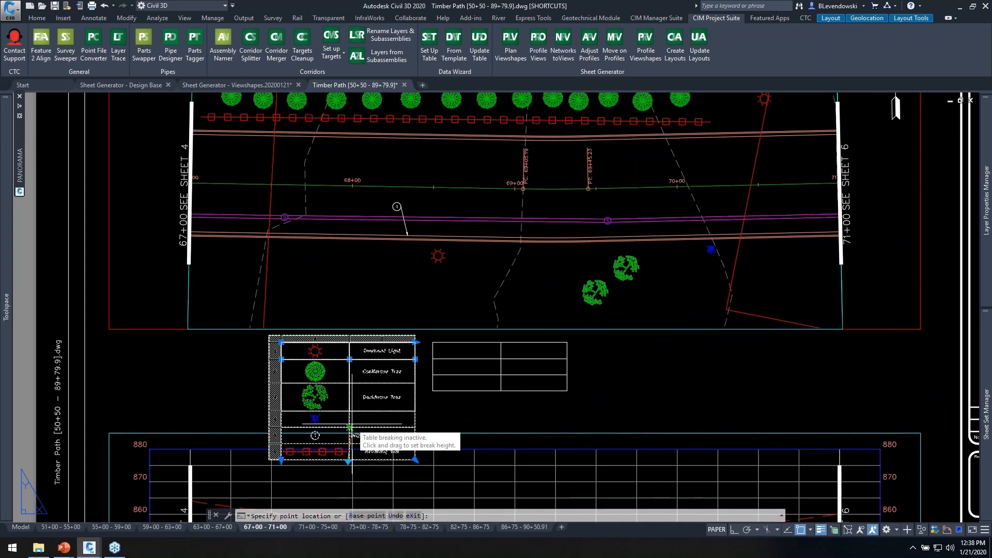
pyautogui.click(351, 431)
pyautogui.press('Escape')
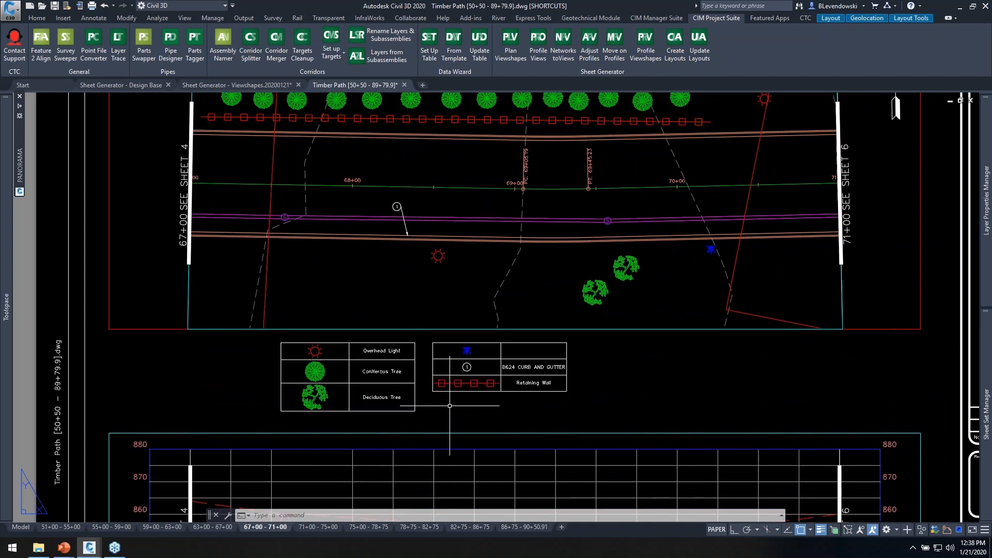
# - Examine the symbols and descriptions in both parts of the legend and compare them with the objects in the plan viewport
pyautogui.scroll(4, 626, 355)
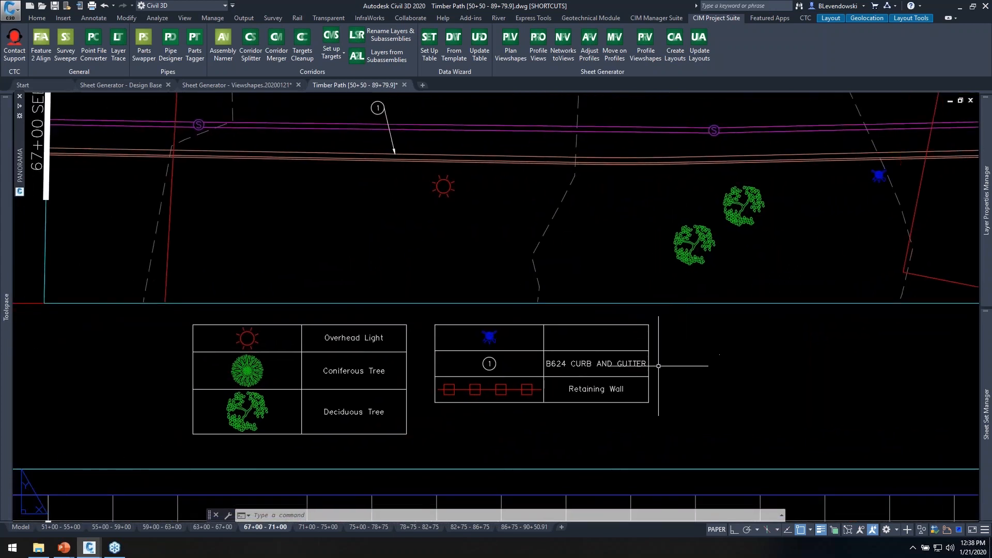
pyautogui.scroll(-2, 687, 360)
pyautogui.moveTo(698, 359); pyautogui.dragTo(569, 396, button='middle')
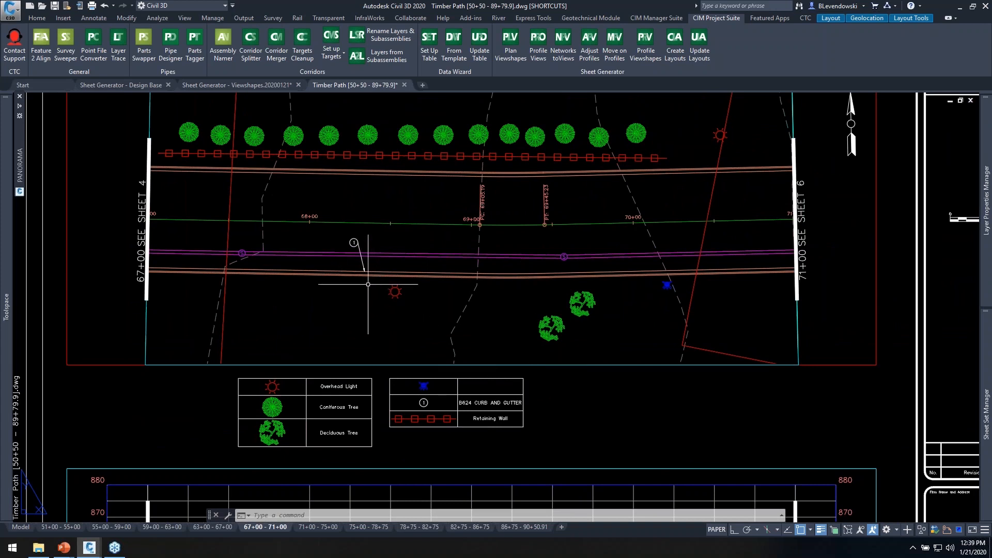
pyautogui.moveTo(428, 231); pyautogui.dragTo(431, 252, button='middle')
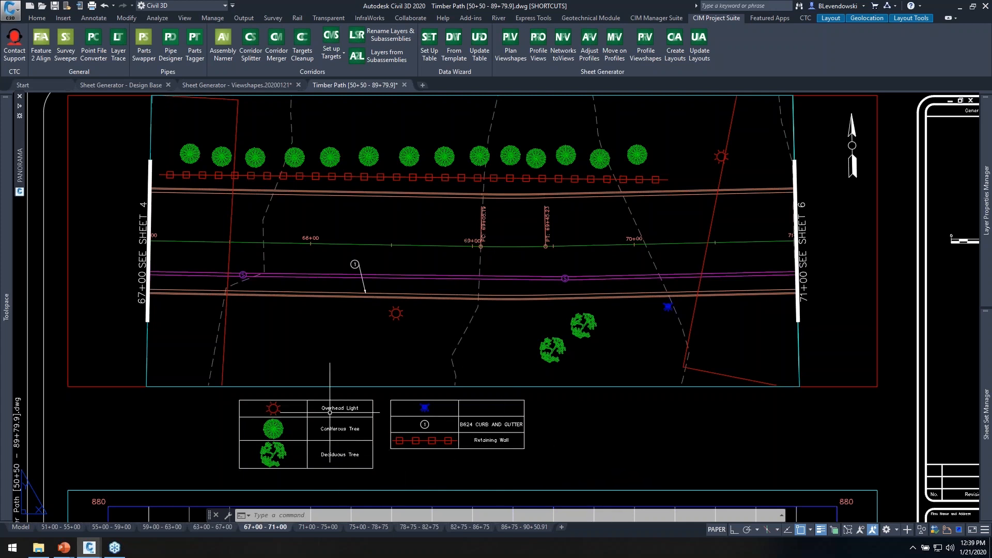
pyautogui.scroll(4, 347, 402)
pyautogui.scroll(-4, 348, 408)
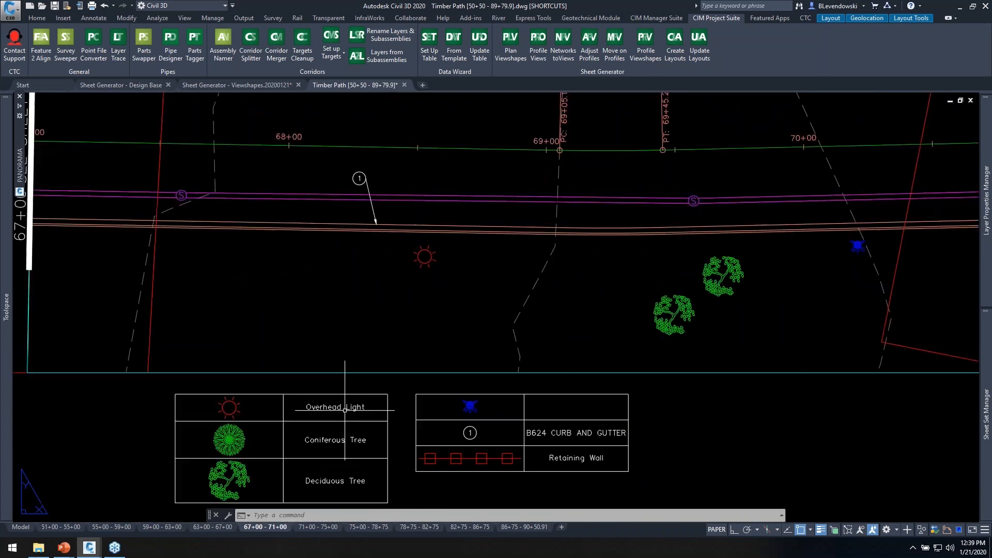
pyautogui.scroll(2, 348, 408)
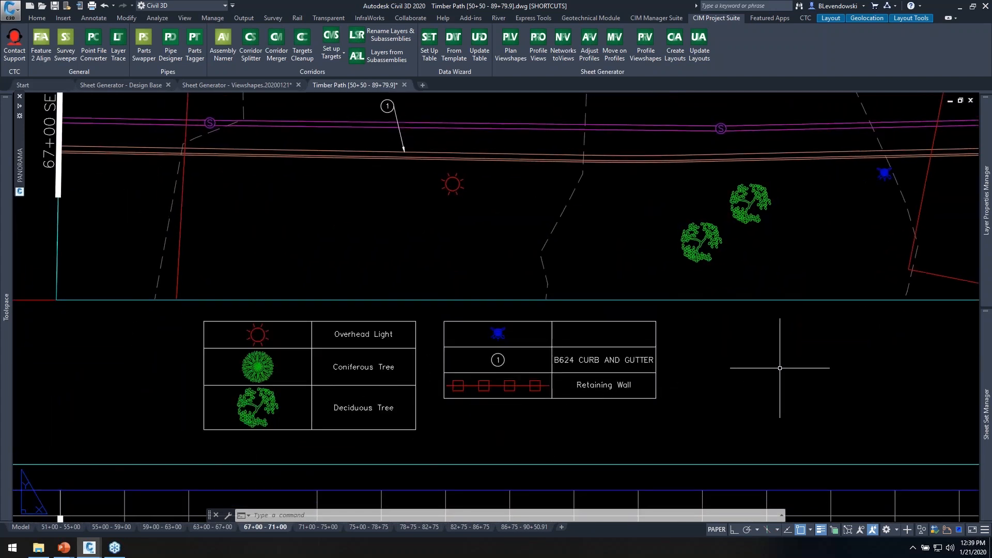
pyautogui.moveTo(561, 370); pyautogui.dragTo(500, 402, button='middle')
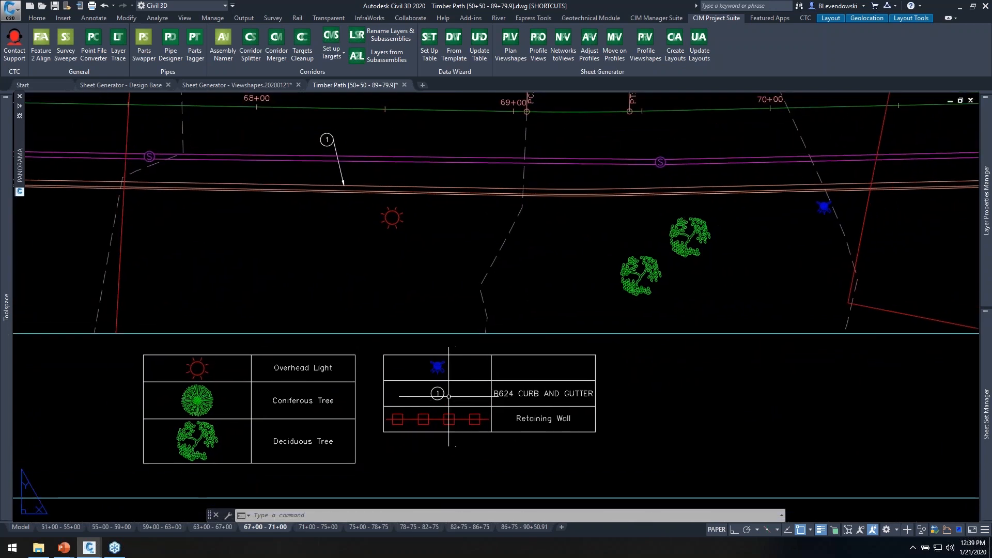
pyautogui.click(453, 393)
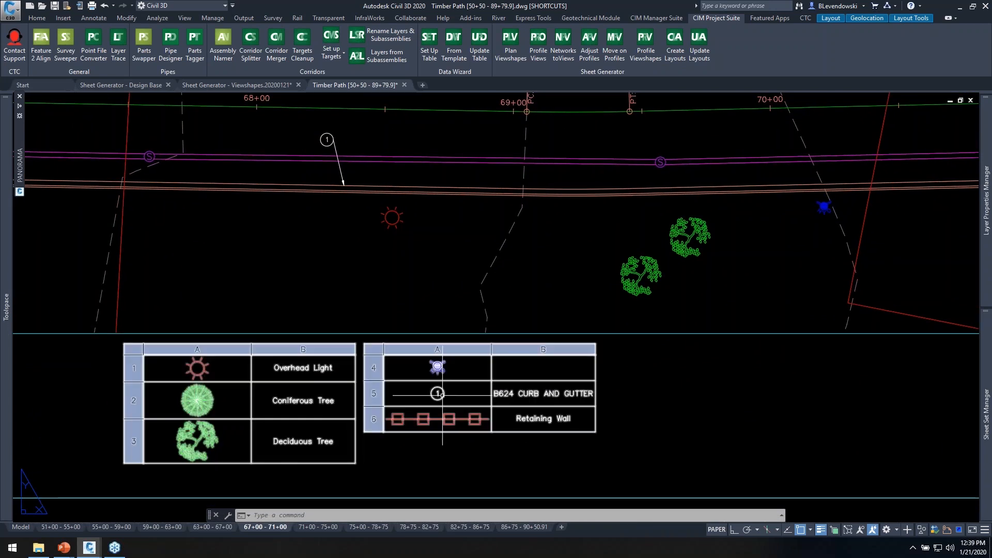
pyautogui.press('Escape')
pyautogui.moveTo(693, 381); pyautogui.dragTo(650, 388, button='middle')
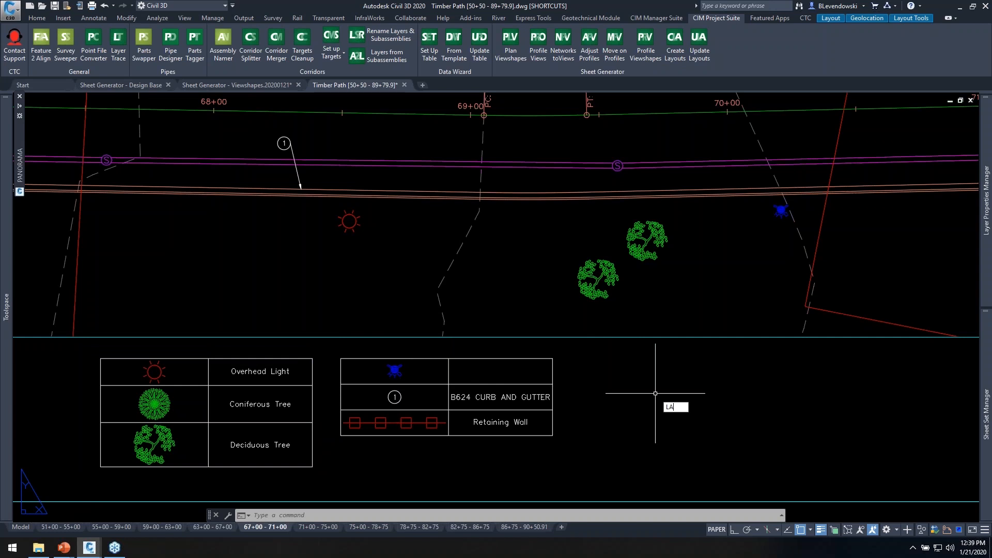
# - Show the layer properties and filter the layer list by WATR
pyautogui.press('Return')
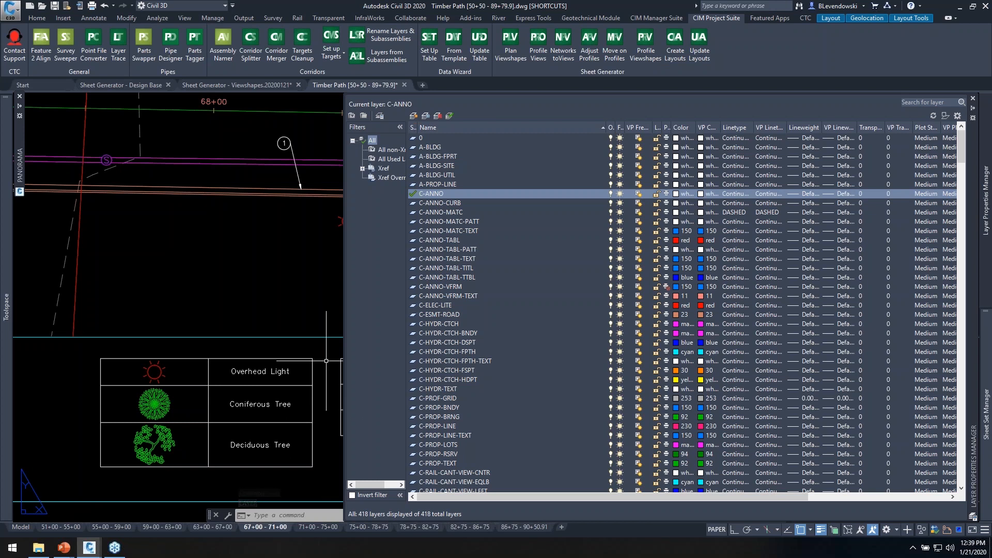
pyautogui.scroll(-3, 326, 361)
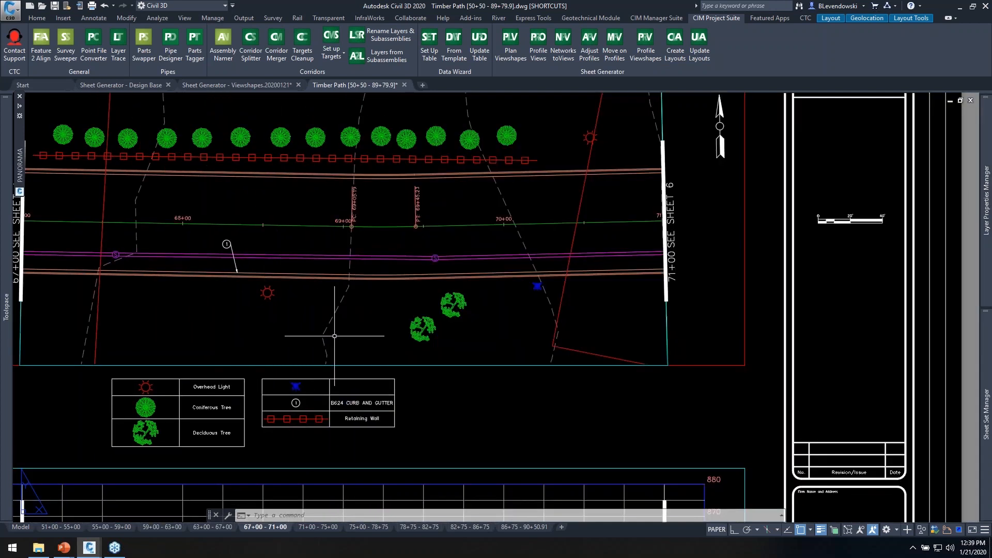
pyautogui.moveTo(333, 343); pyautogui.dragTo(379, 329, button='middle')
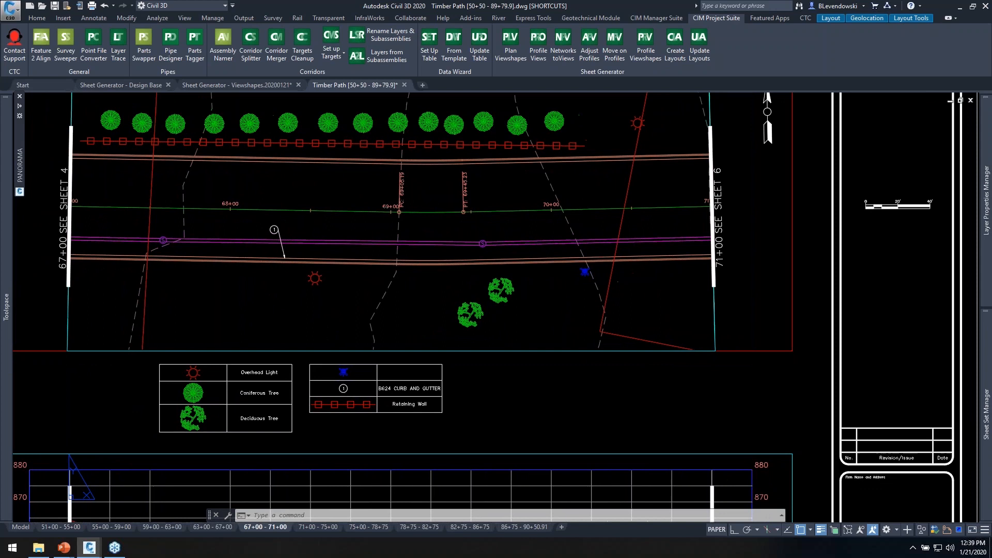
pyautogui.write('la')
pyautogui.press('Return')
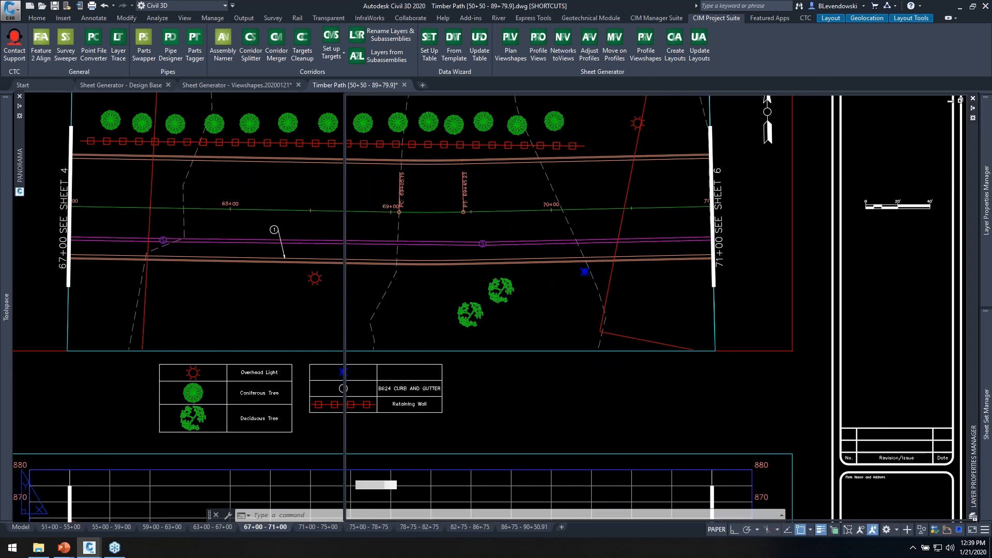
pyautogui.click(918, 100)
pyautogui.write('WATR')
pyautogui.write('R')
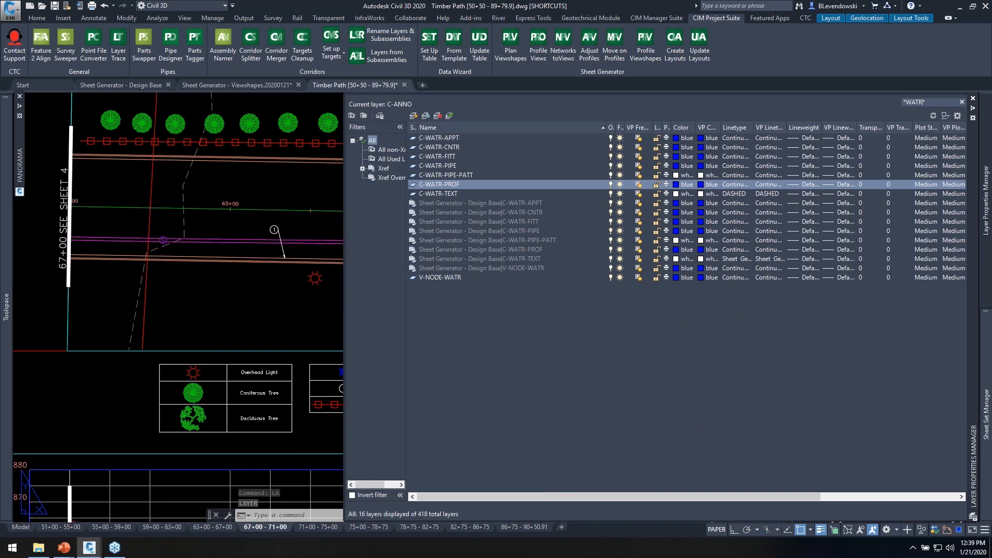
# - Enter Fire Hydrant as the description of the layer Sheet Generator - Design Base|C-WATR-APPT
pyautogui.click(522, 203)
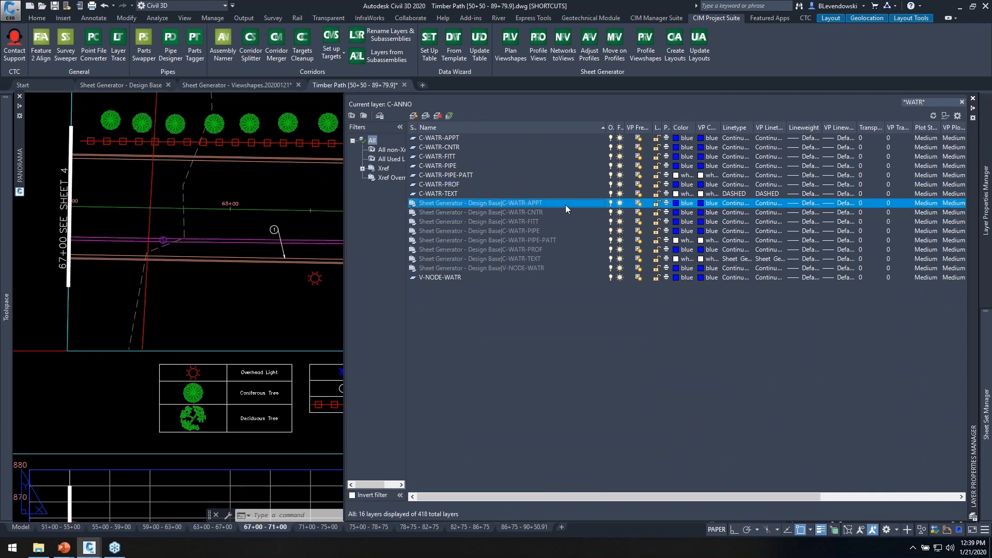
pyautogui.moveTo(585, 498); pyautogui.dragTo(733, 495)
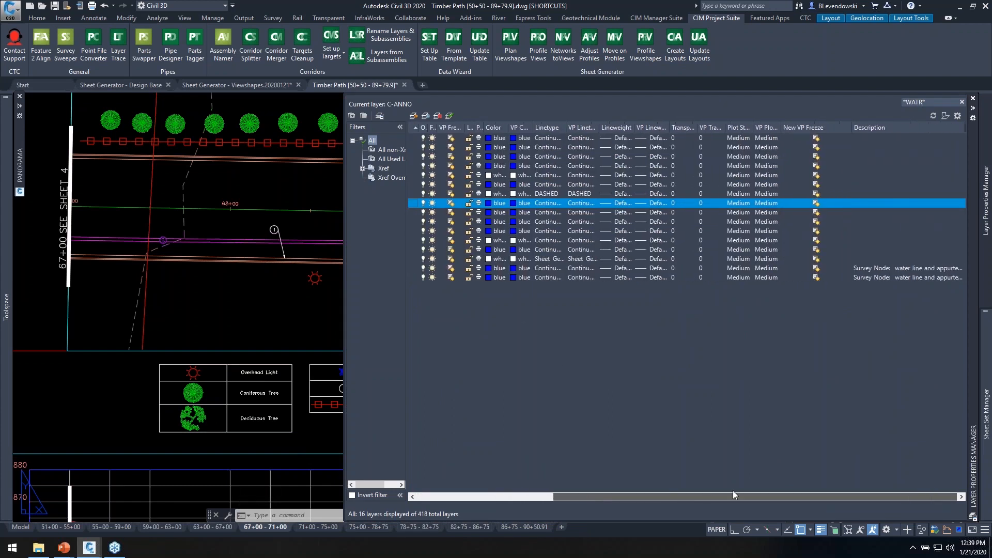
pyautogui.click(874, 201)
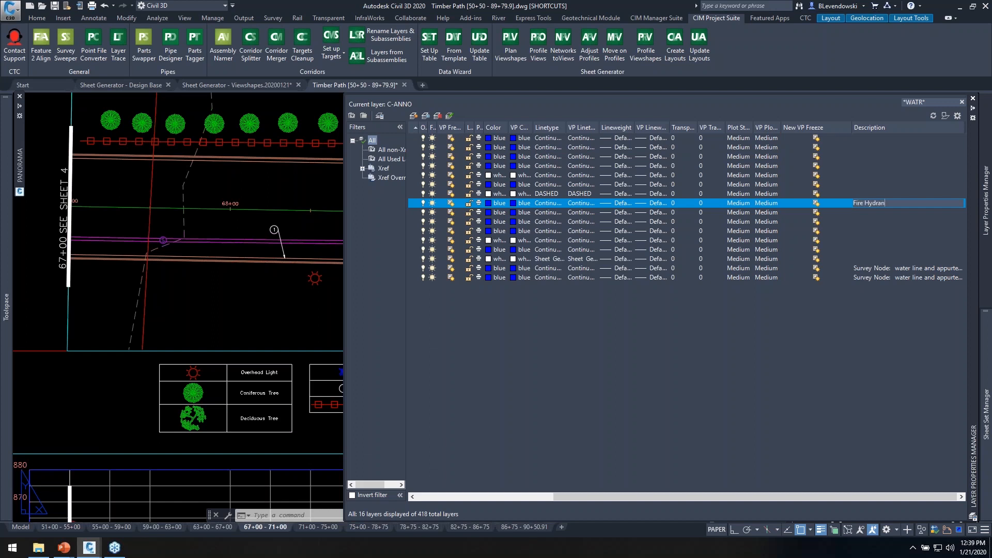
pyautogui.press('Return')
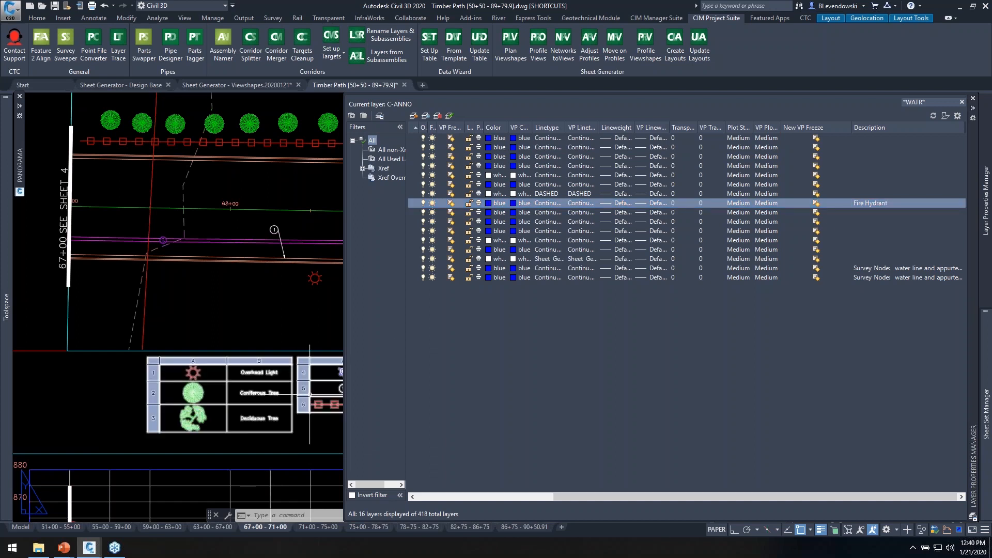
# - Update the legend table with the template read from the table itself, and check the hydrant row
pyautogui.moveTo(293, 394); pyautogui.dragTo(247, 387, button='middle')
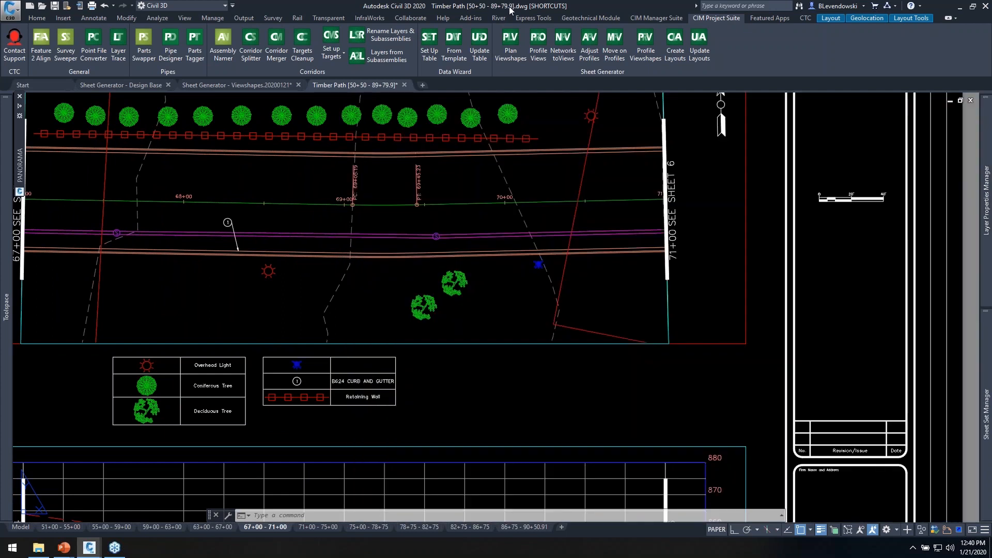
pyautogui.click(480, 47)
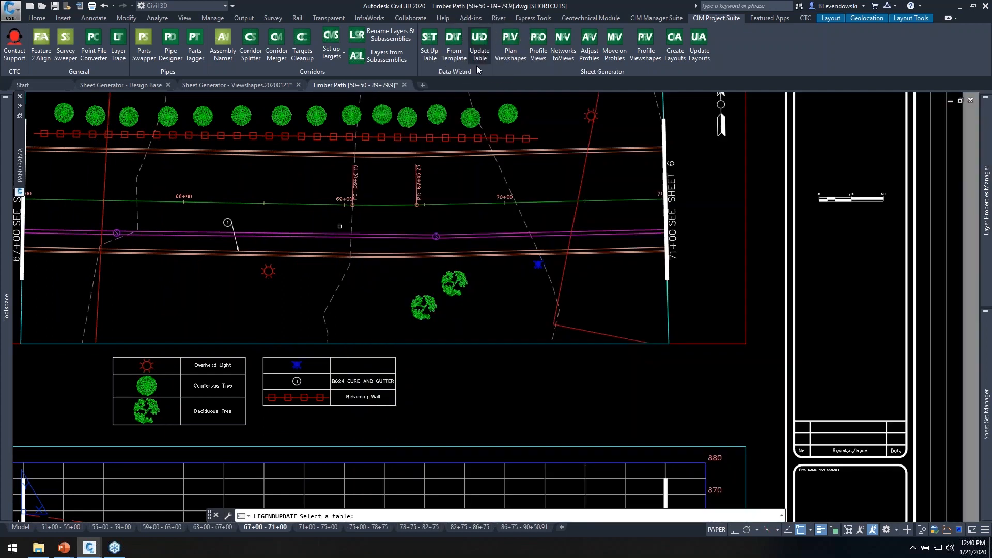
pyautogui.click(384, 356)
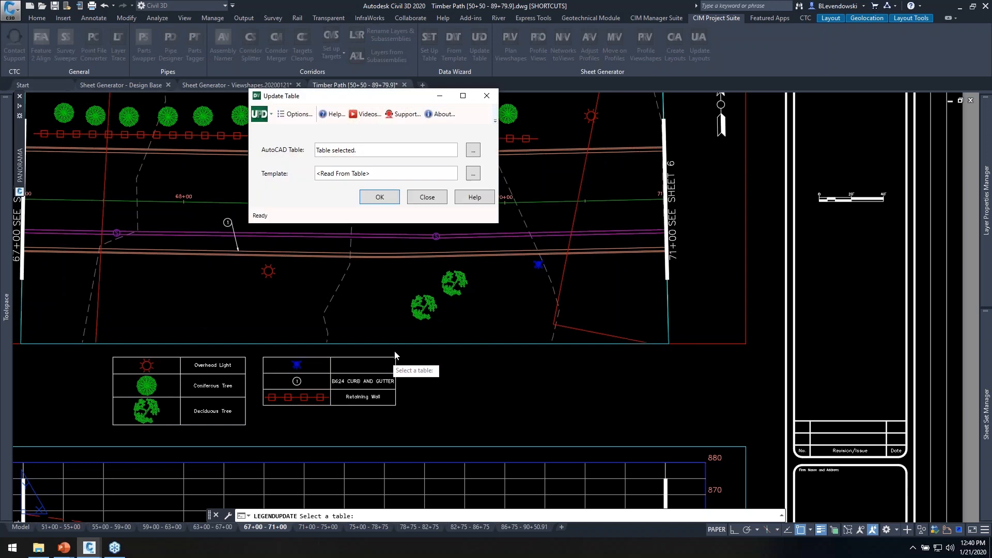
pyautogui.click(380, 198)
pyautogui.moveTo(407, 393); pyautogui.dragTo(483, 381, button='middle')
pyautogui.scroll(2, 438, 357)
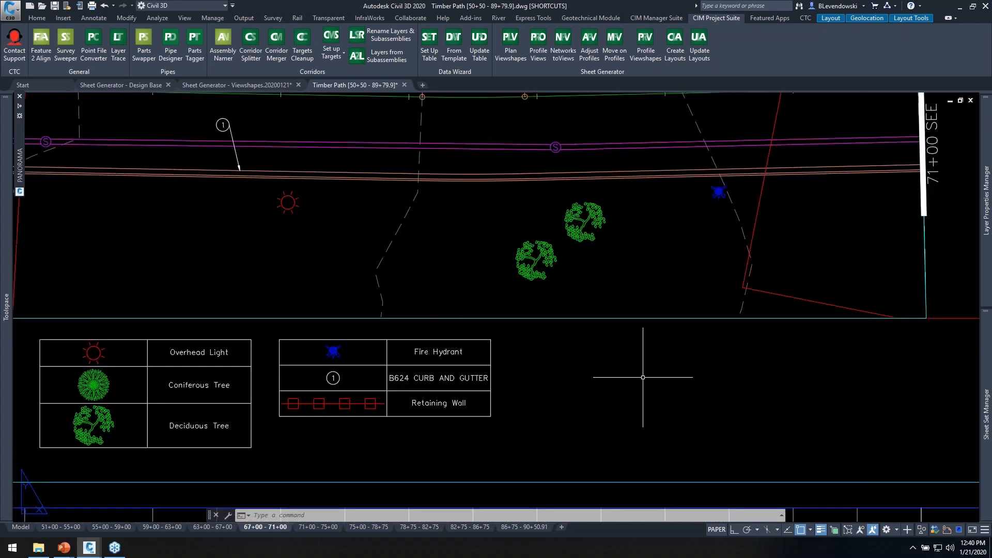
pyautogui.scroll(-2, 642, 377)
pyautogui.moveTo(608, 401); pyautogui.dragTo(638, 378, button='middle')
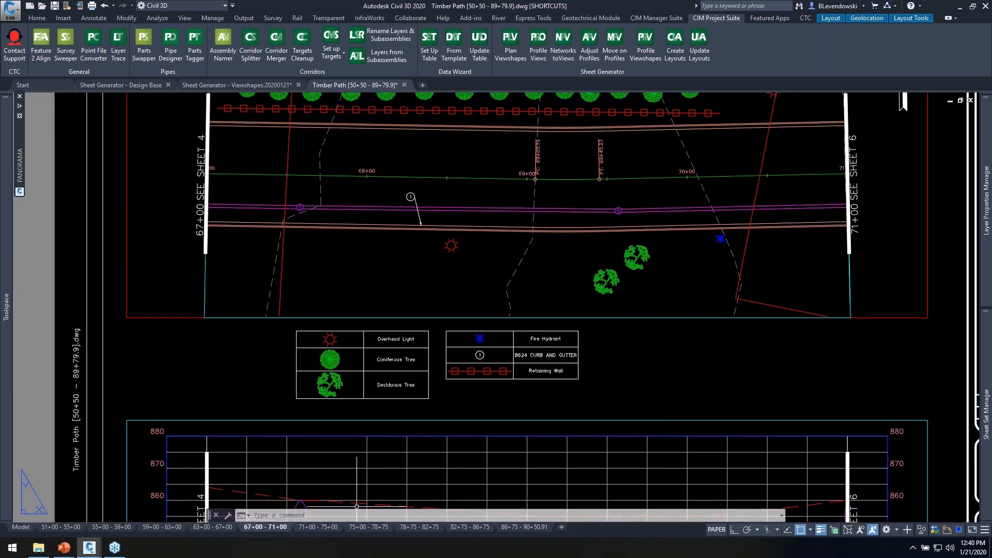
# - On the 71+00 - 75+00 layout, start a new Data Wizard table limited to that layout's plan viewport and proceed to the object types
pyautogui.click(317, 526)
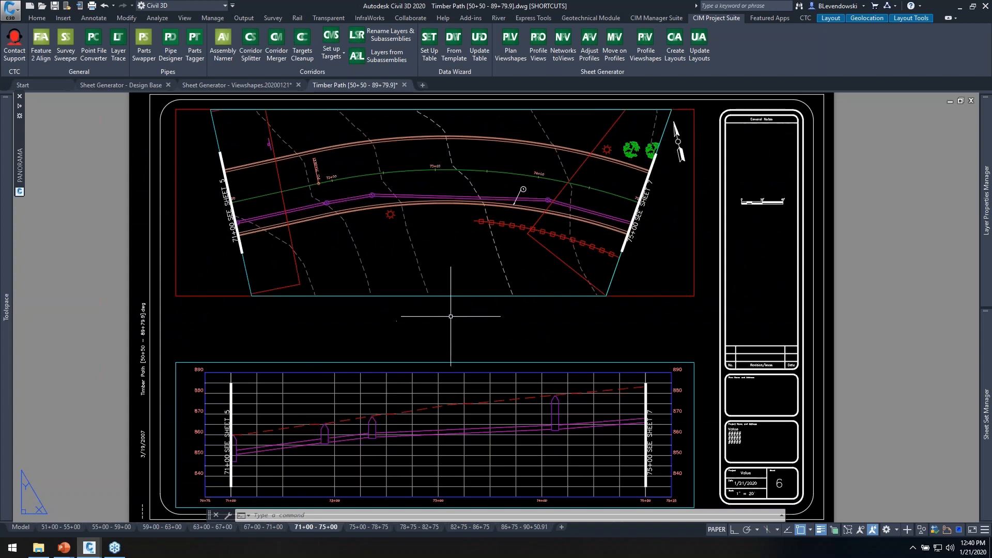
pyautogui.moveTo(451, 316); pyautogui.dragTo(439, 355, button='middle')
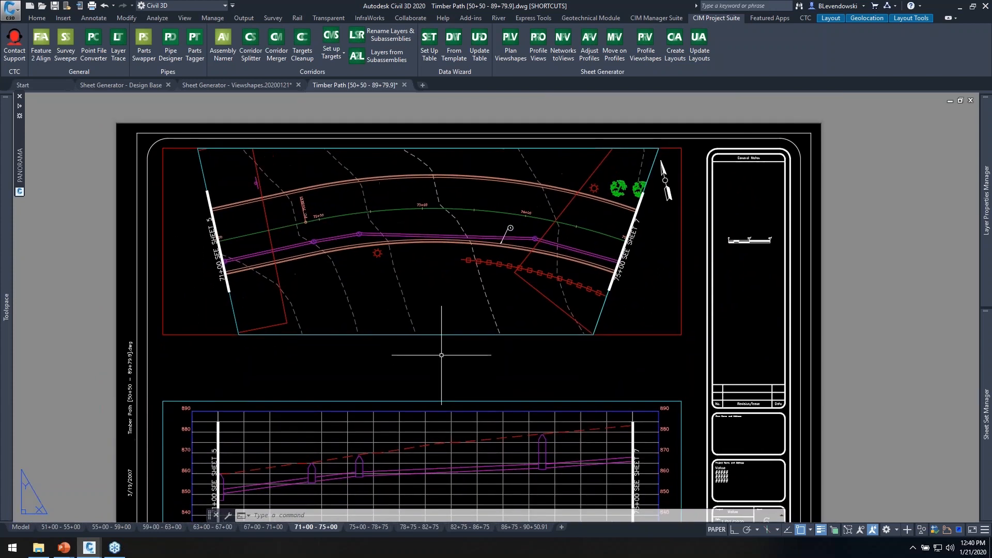
pyautogui.click(429, 40)
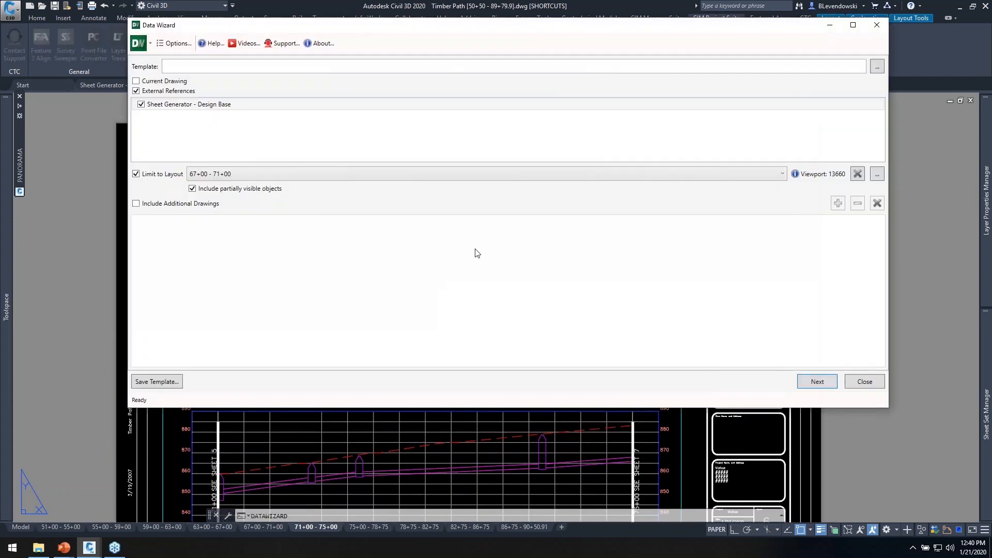
pyautogui.click(318, 173)
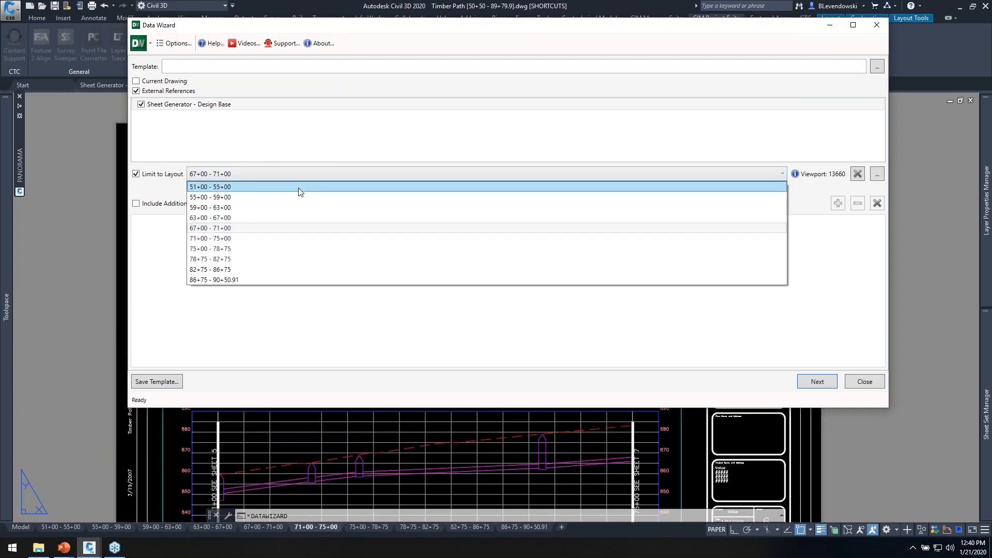
pyautogui.click(249, 239)
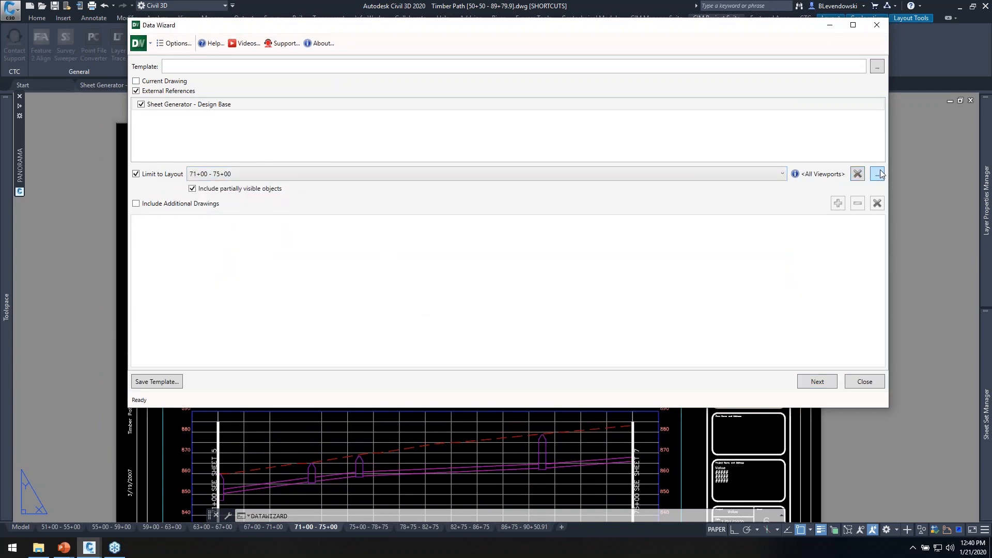
pyautogui.click(877, 174)
pyautogui.click(660, 157)
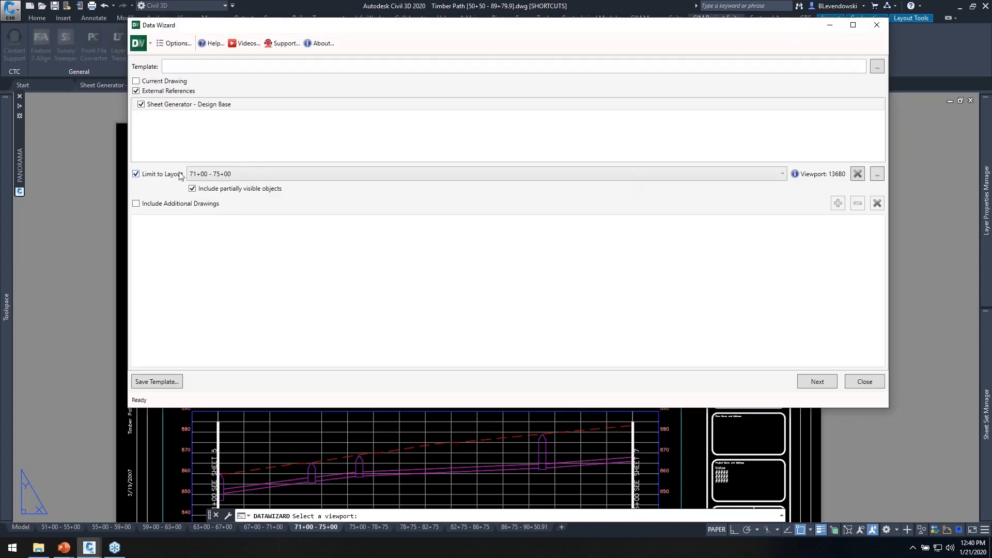
pyautogui.click(817, 383)
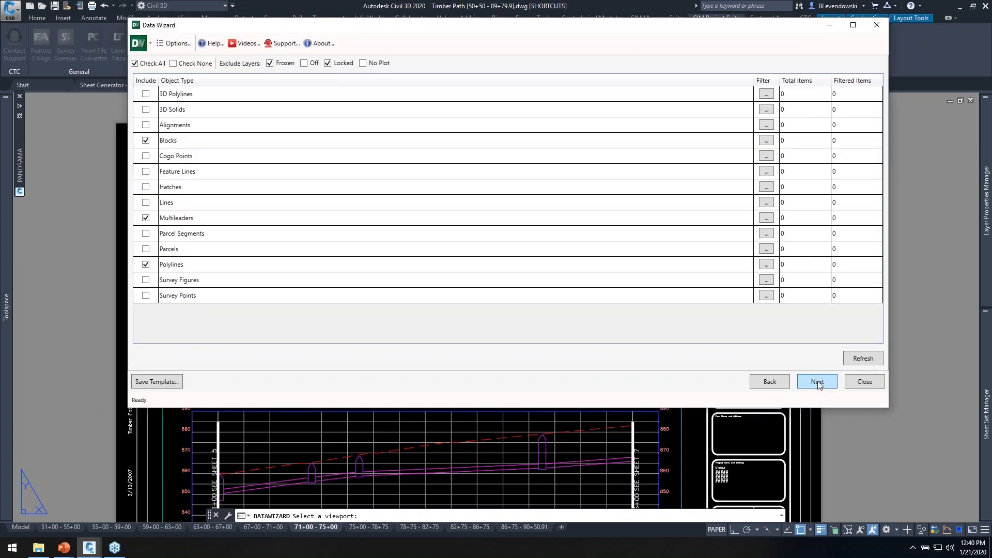
# - Examine the blocks to be extracted from the plan viewport and the object filter set for Blocks
pyautogui.click(818, 384)
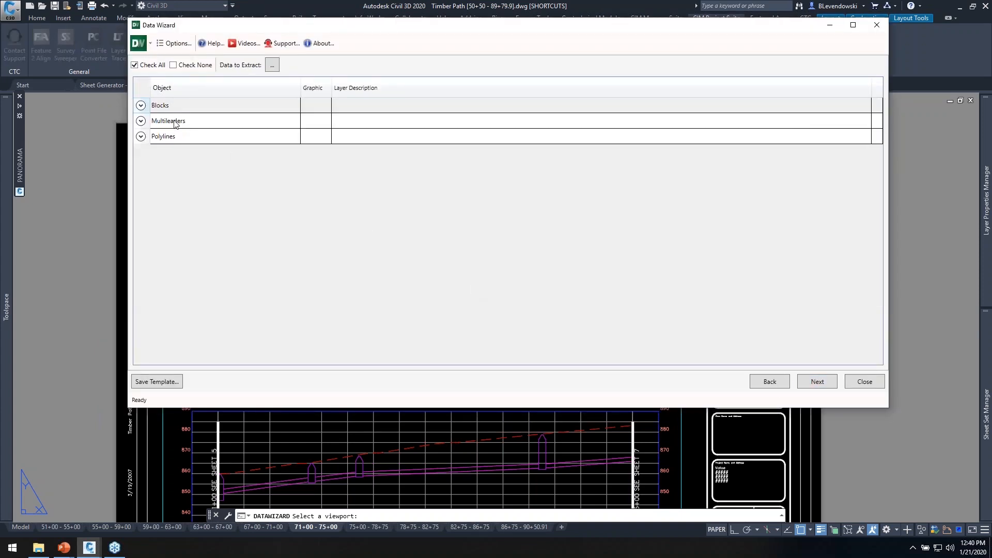
pyautogui.click(140, 106)
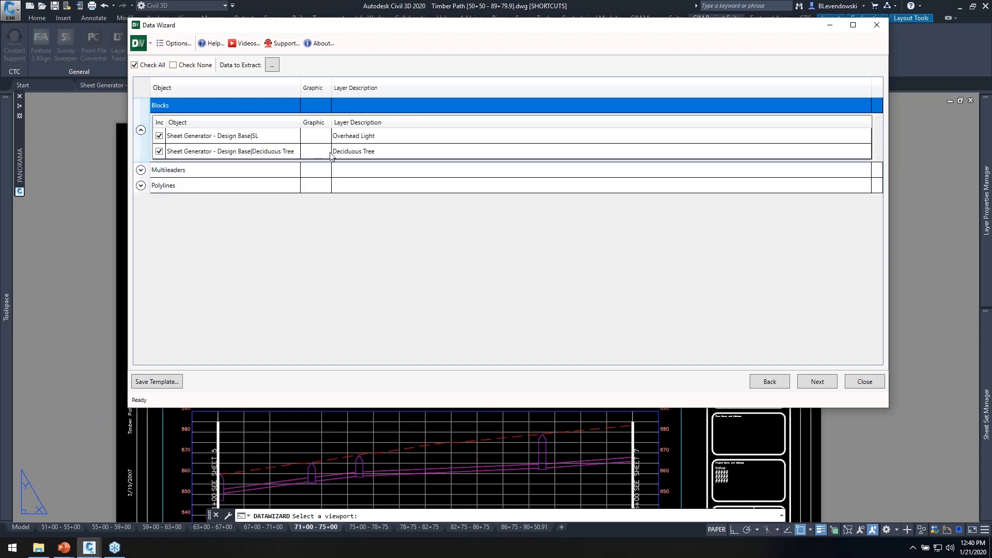
pyautogui.moveTo(449, 28)
pyautogui.mouseDown()
pyautogui.moveTo(425, 412)
pyautogui.moveTo(427, 387)
pyautogui.moveTo(454, 360)
pyautogui.moveTo(466, 215)
pyautogui.moveTo(437, 336)
pyautogui.moveTo(442, 172)
pyautogui.moveTo(432, 127)
pyautogui.mouseUp()
pyautogui.click(742, 464)
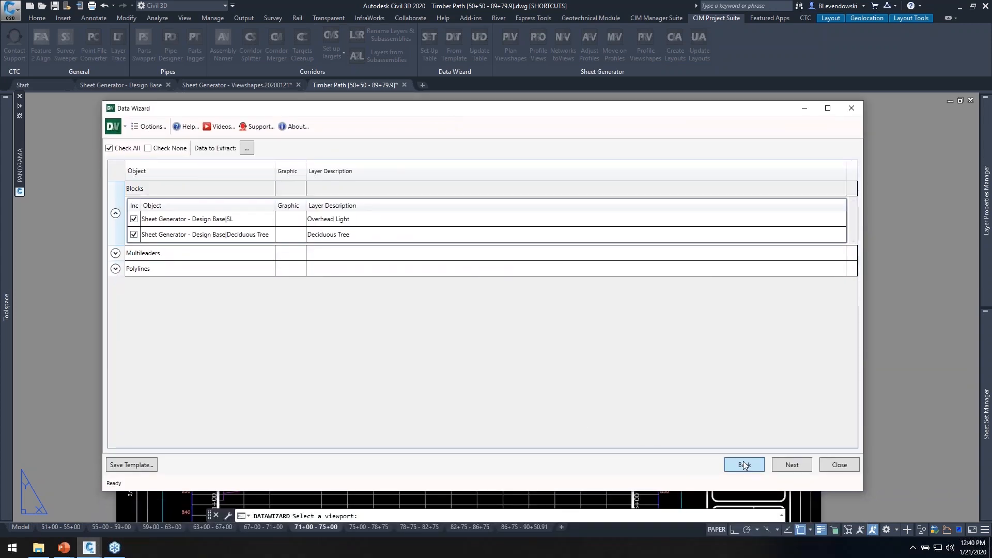
pyautogui.click(741, 224)
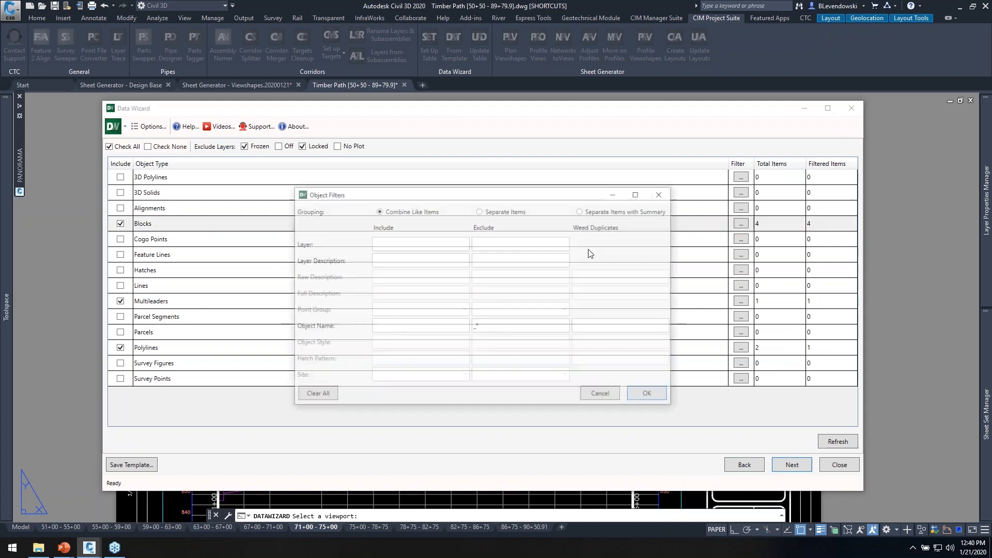
pyautogui.click(665, 396)
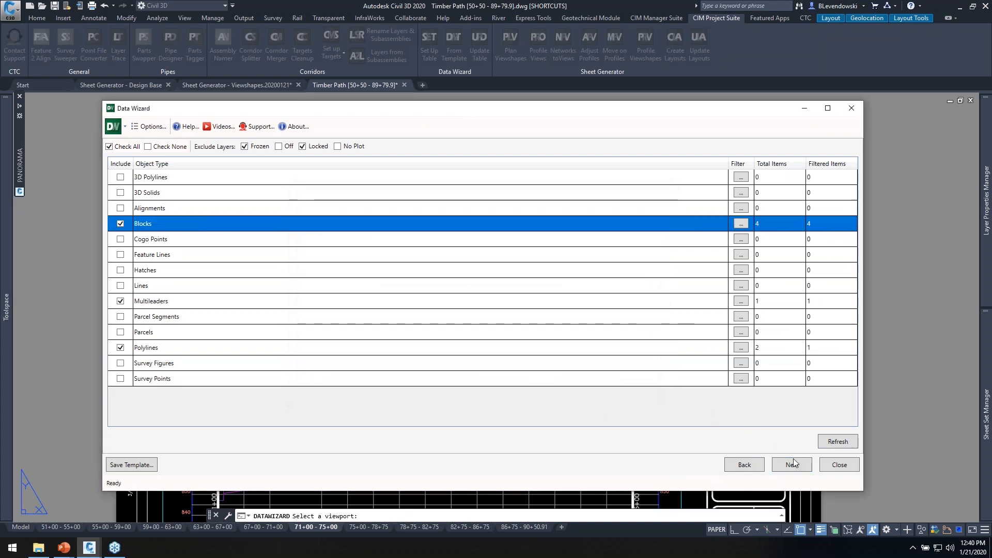
# - Finish the legend as an AutoCAD table in the PS Legend style and place it between the plan and profile viewports
pyautogui.click(793, 465)
pyautogui.click(793, 466)
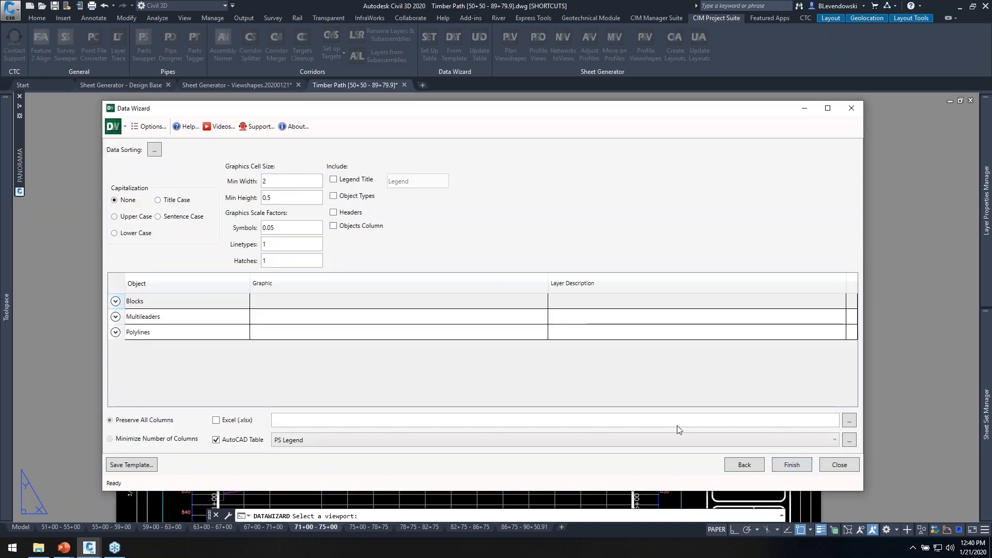
pyautogui.click(796, 466)
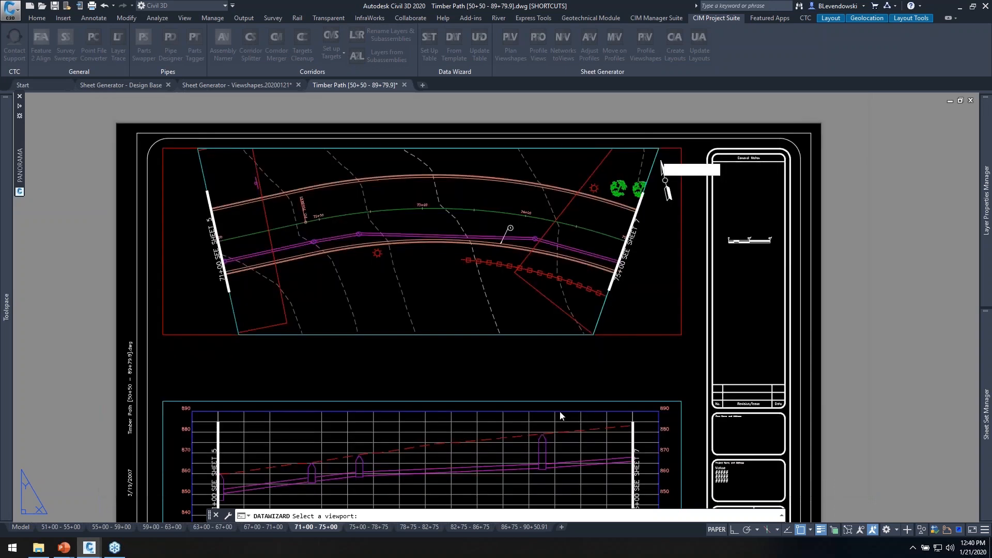
pyautogui.click(334, 354)
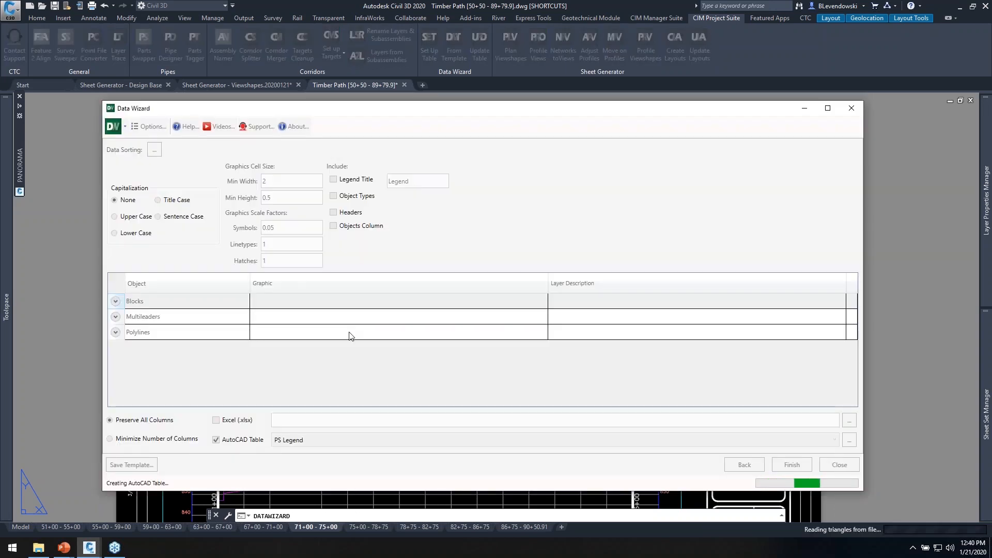
pyautogui.scroll(2, 418, 377)
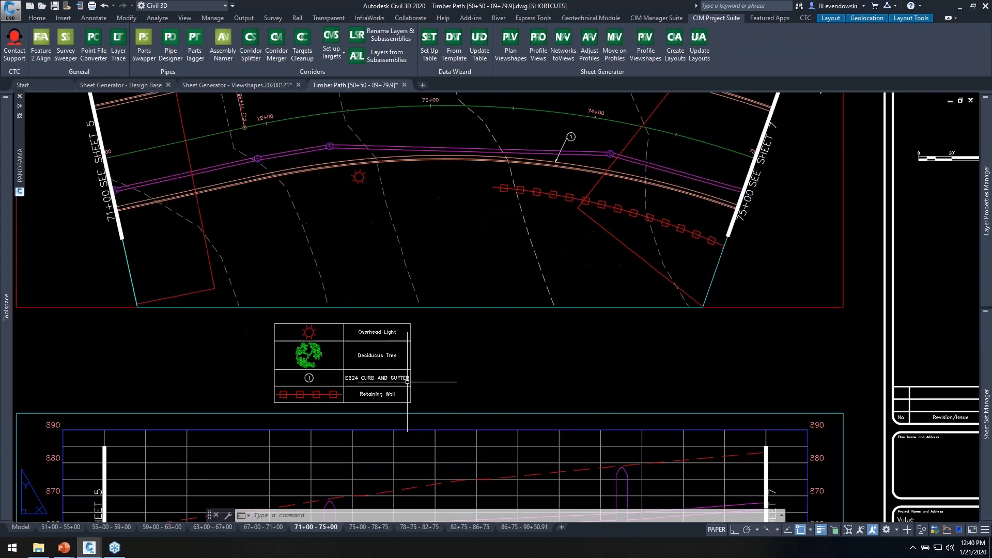
pyautogui.scroll(2, 432, 355)
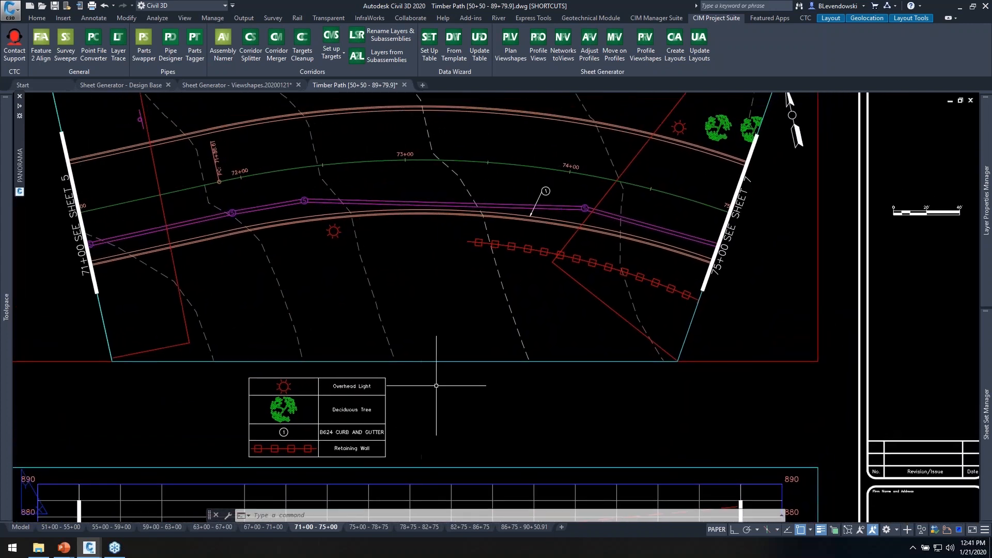
pyautogui.moveTo(442, 339); pyautogui.dragTo(430, 365, button='middle')
# - Save the current Data Wizard settings as a template named Sheet Legend in the CTC CET Demos folder and close the wizard
pyautogui.click(427, 44)
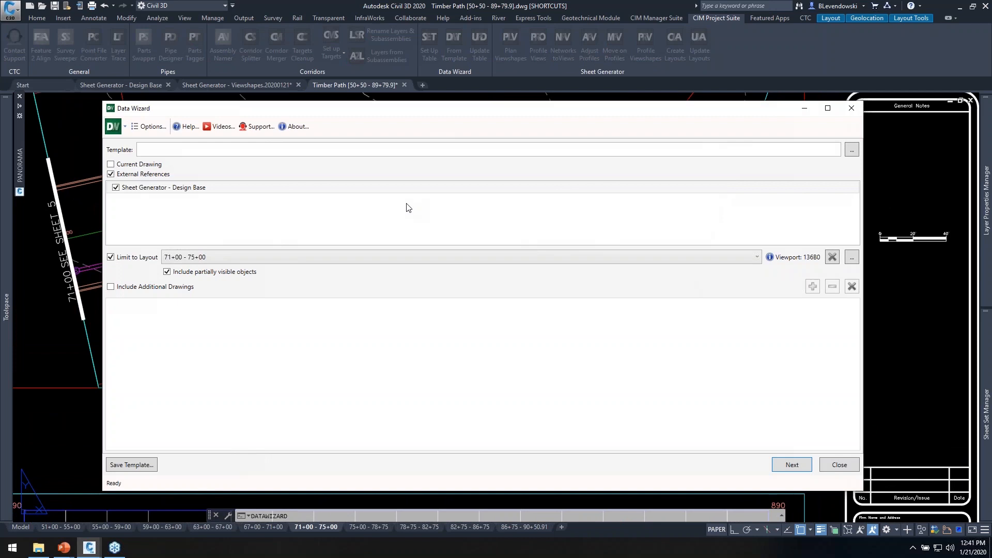
pyautogui.moveTo(453, 121)
pyautogui.mouseDown()
pyautogui.moveTo(483, 156)
pyautogui.moveTo(520, 286)
pyautogui.moveTo(537, 299)
pyautogui.moveTo(531, 347)
pyautogui.moveTo(525, 83)
pyautogui.mouseUp()
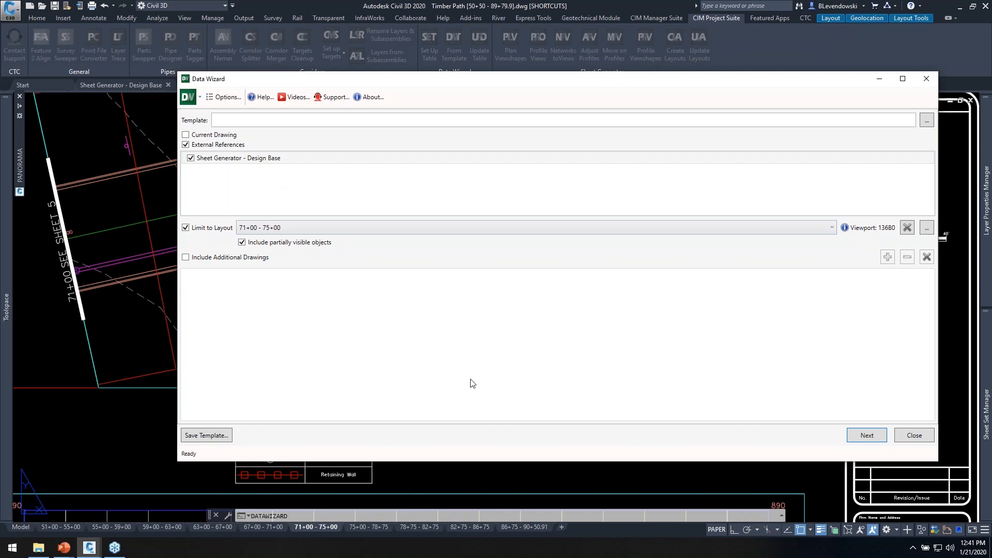
pyautogui.click(207, 436)
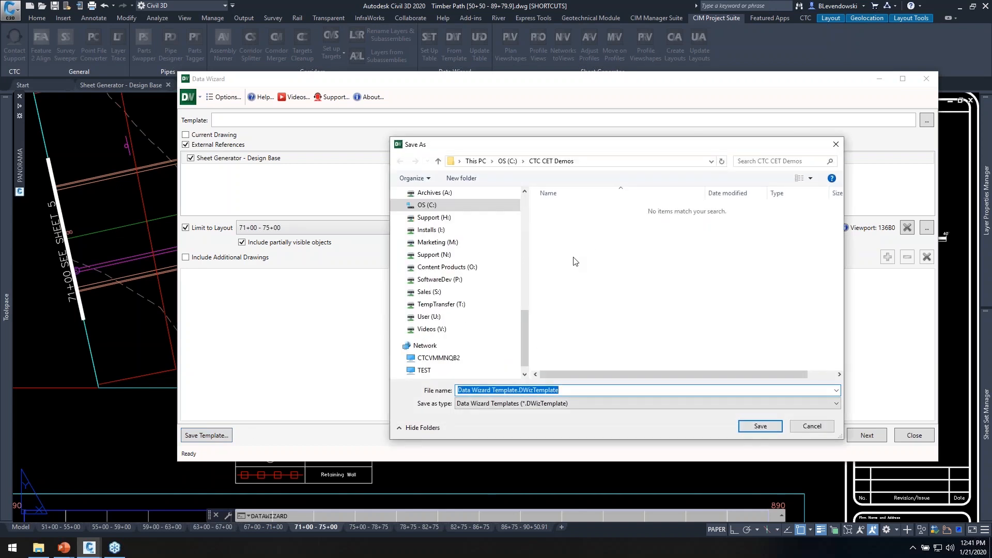
pyautogui.write('Sheet Legen')
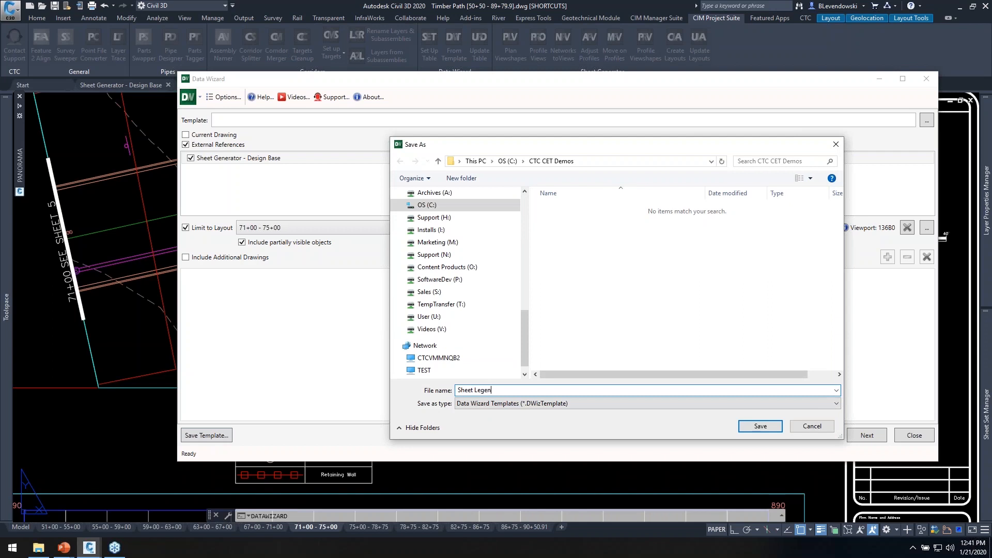
pyautogui.write('d')
pyautogui.press('Return')
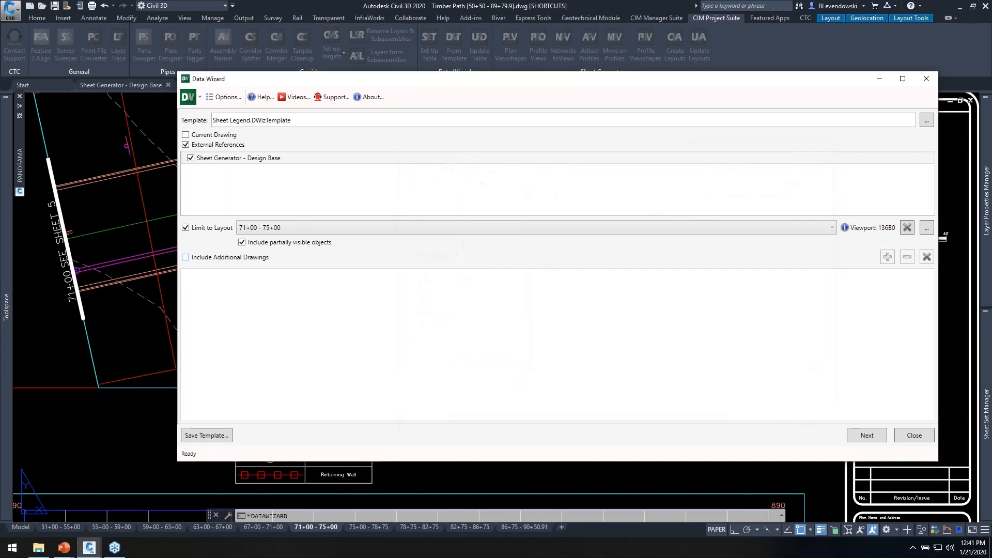
pyautogui.click(914, 436)
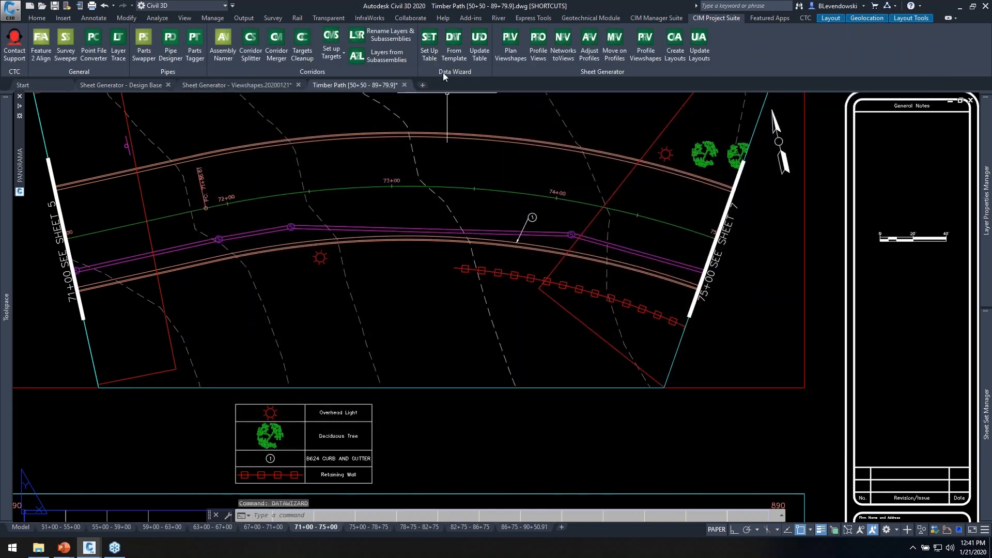
# - Load Sheet Legend.DWizTemplate in a new Data Wizard setup, review its object list and output settings, and close without creating a table
pyautogui.click(424, 44)
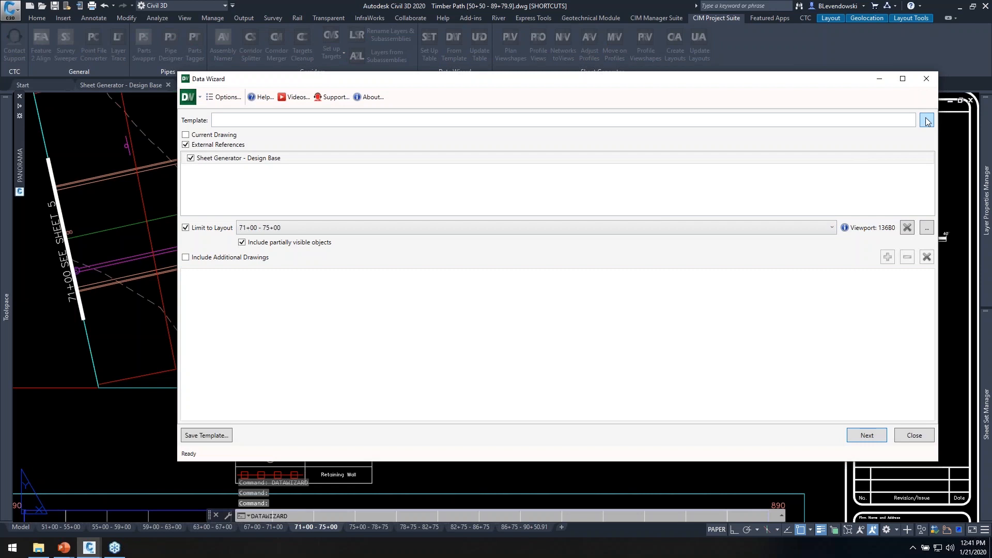
pyautogui.click(924, 122)
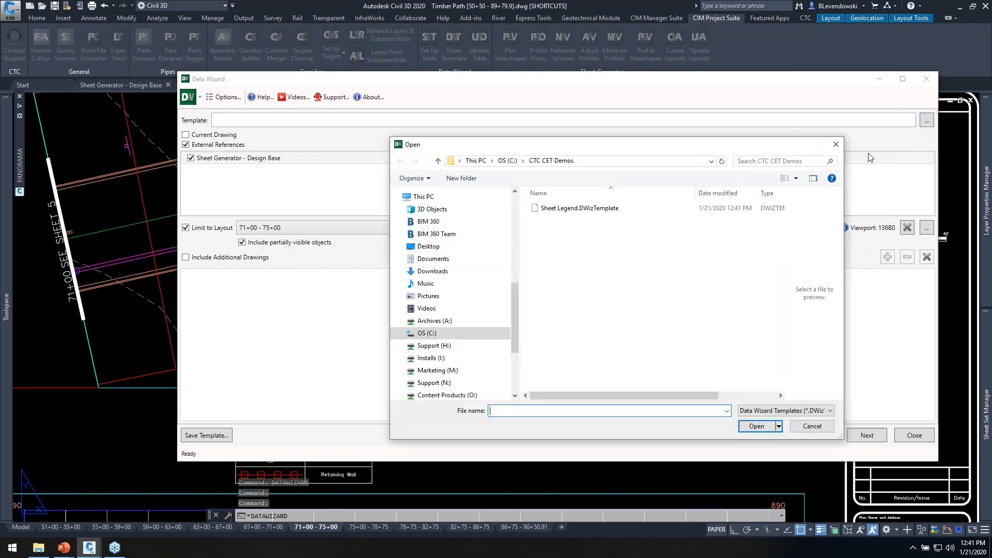
pyautogui.doubleClick(583, 208)
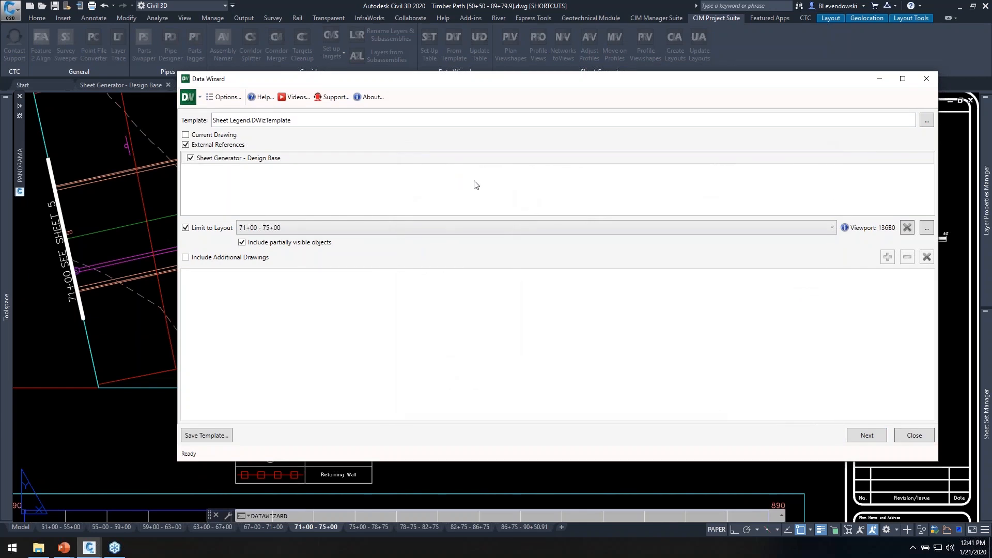
pyautogui.click(870, 437)
pyautogui.click(873, 433)
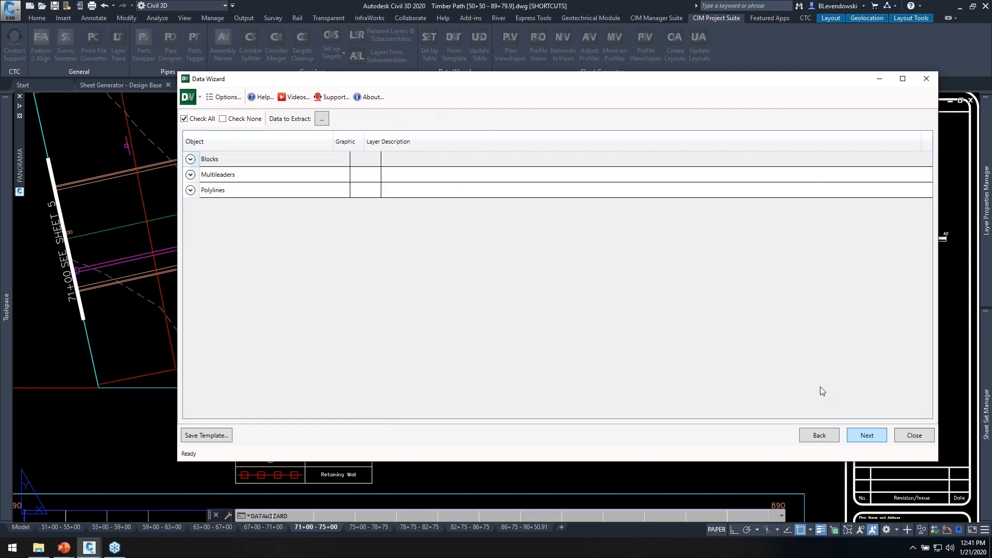
pyautogui.click(866, 435)
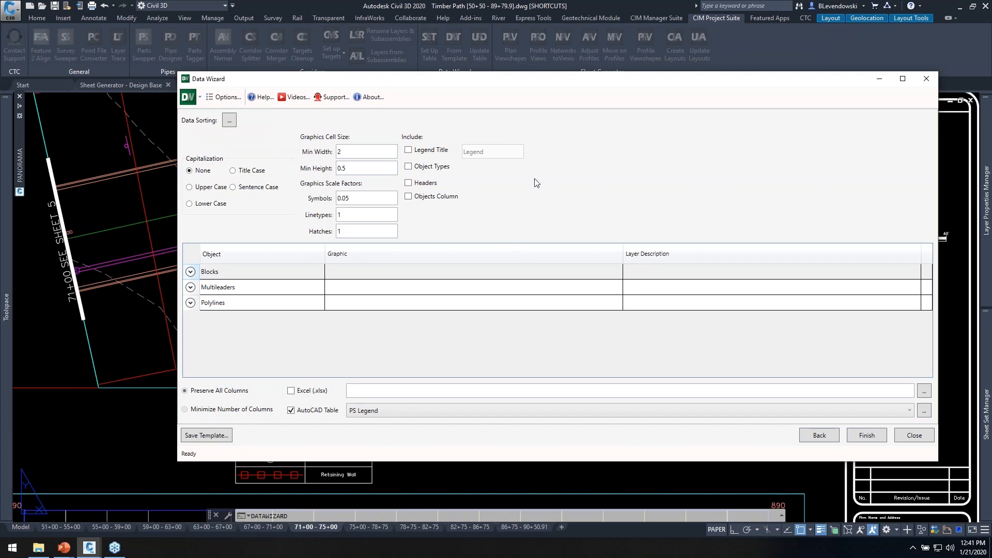
pyautogui.moveTo(560, 82); pyautogui.dragTo(508, 255)
pyautogui.moveTo(506, 290)
pyautogui.mouseDown()
pyautogui.moveTo(492, 409)
pyautogui.moveTo(427, 513)
pyautogui.moveTo(506, 87)
pyautogui.mouseUp()
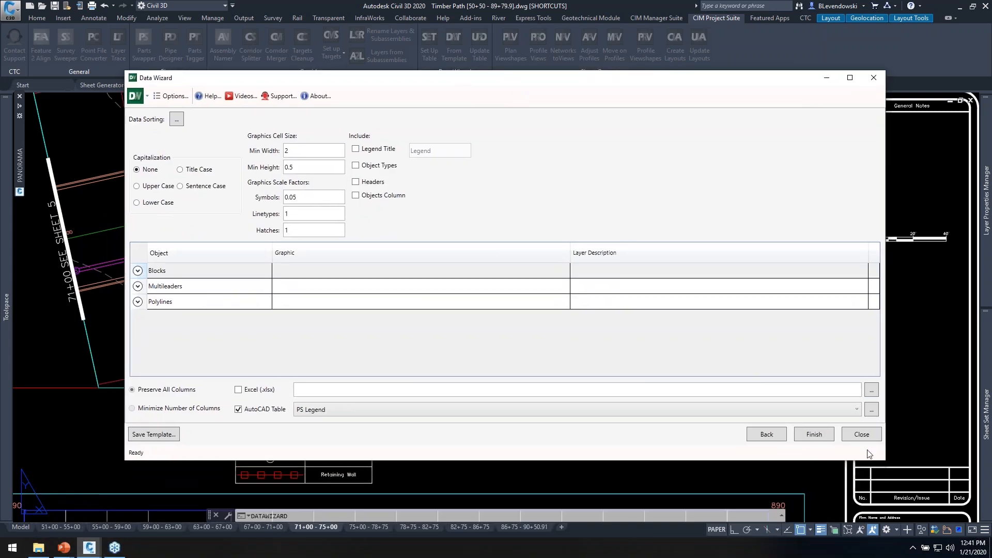
pyautogui.click(866, 436)
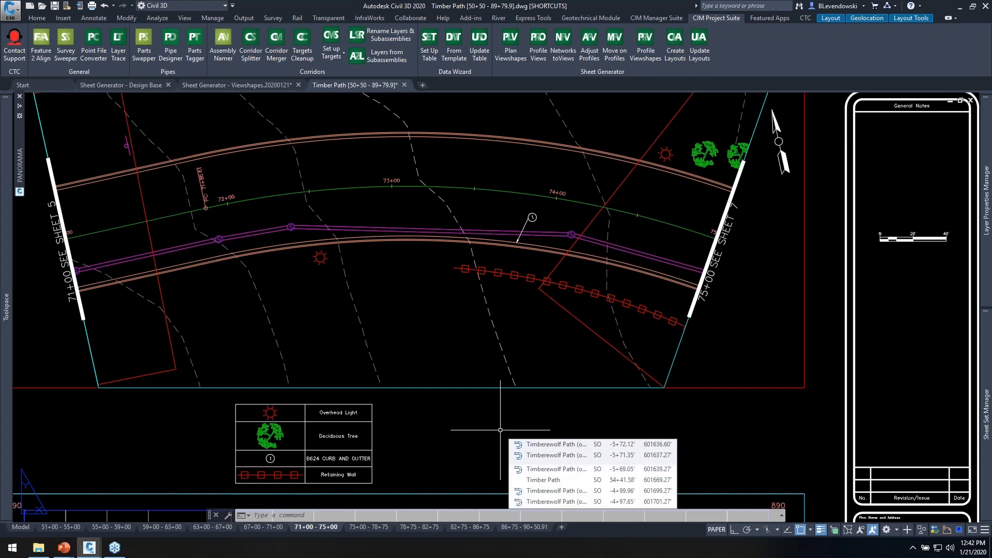
# - Switch to the PowerPoint slide show on Tables and Legends
pyautogui.hotkey('alt', 'Tab')
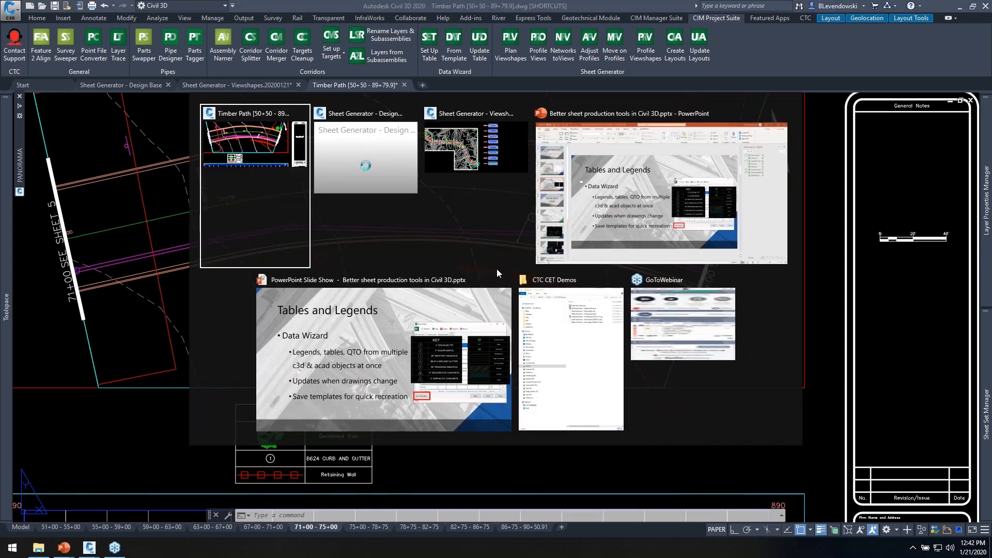
pyautogui.click(384, 359)
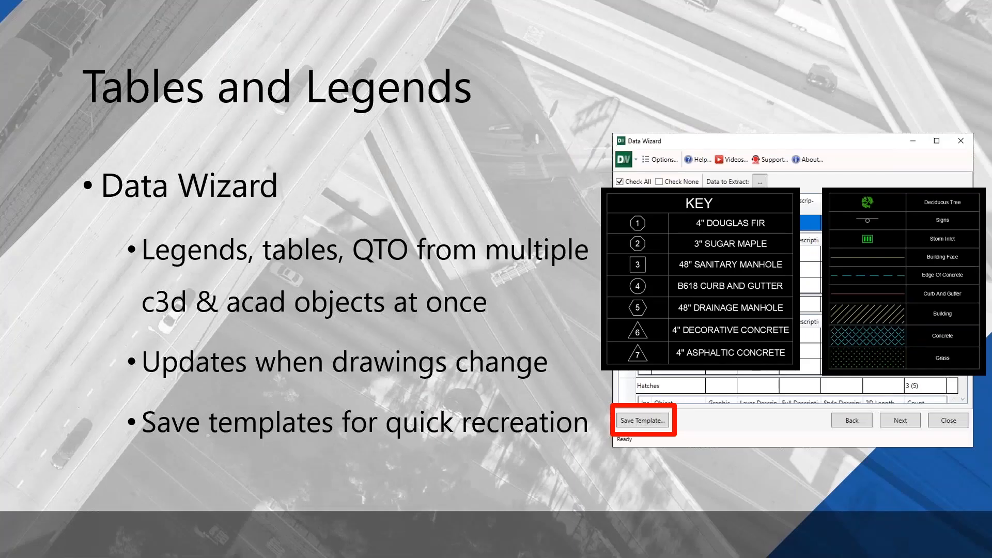